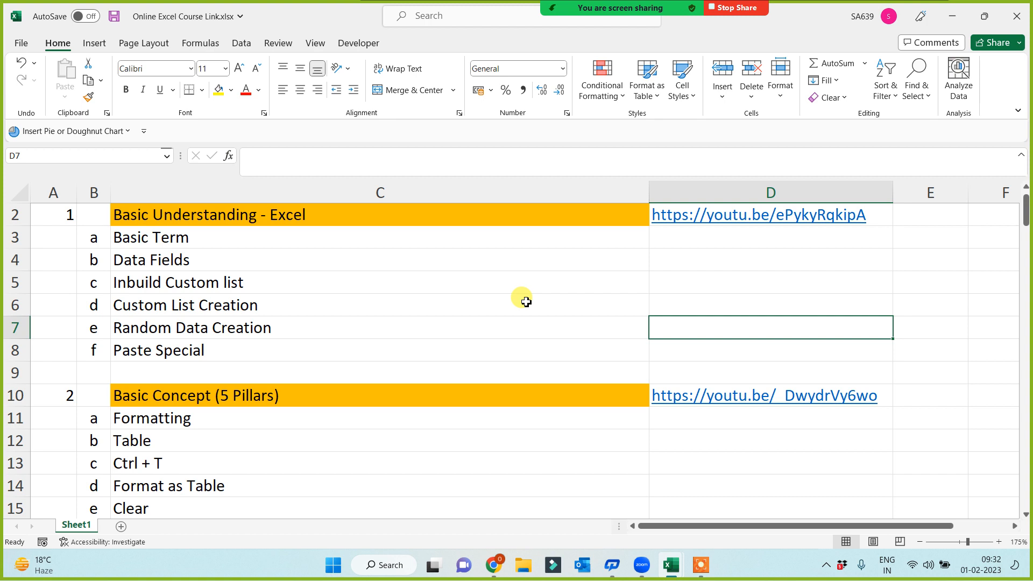
# Step: Scroll to the top of the course contents sheet and open Find and Replace
pyautogui.scroll(1, 496, 314)
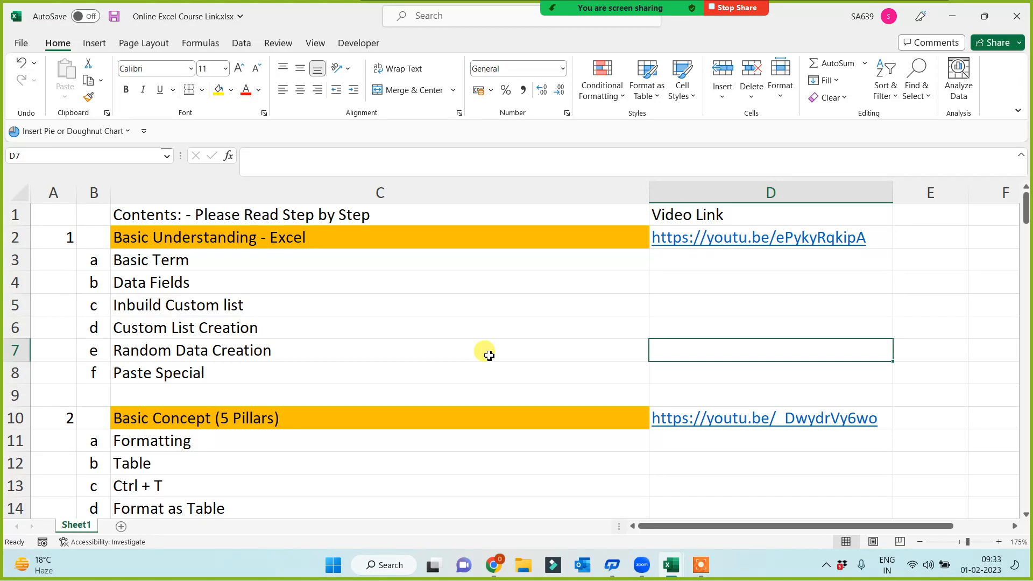
pyautogui.hotkey('ctrl', 'f')
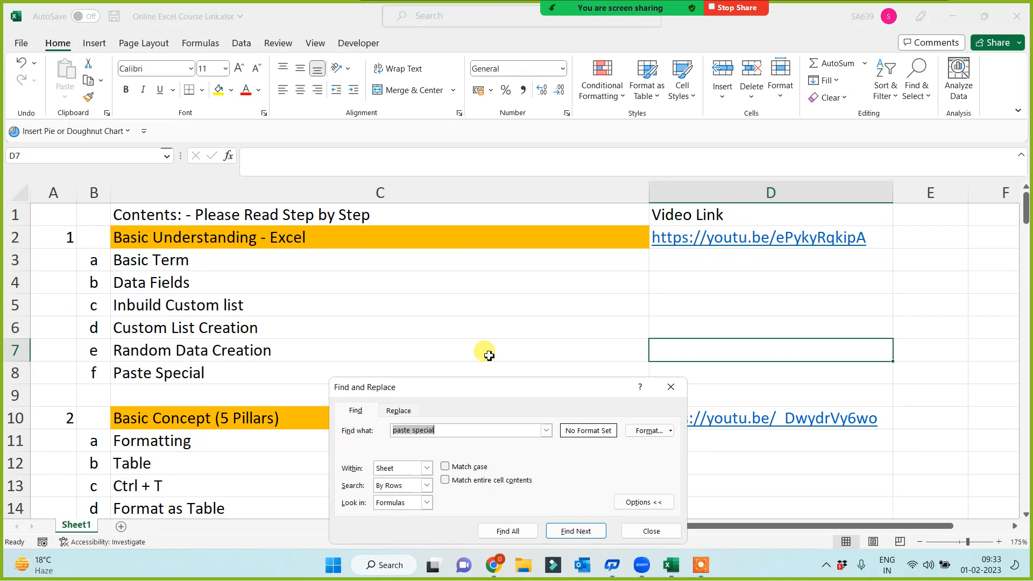
# Step: Search the contents for 'table' (found in C12), then 'VLookup', which is not found
pyautogui.write('table')
pyautogui.press('Return')
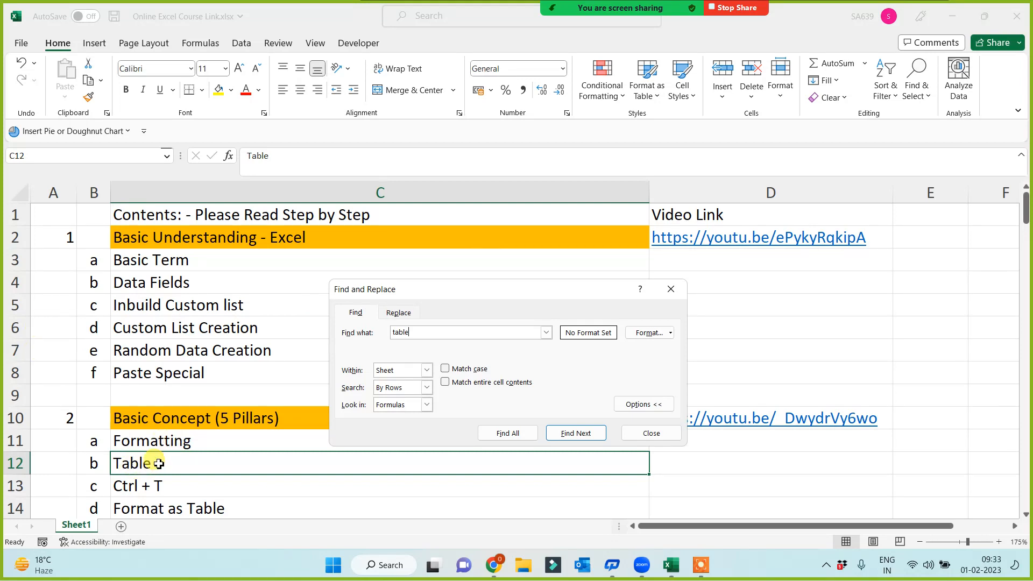
pyautogui.doubleClick(433, 333)
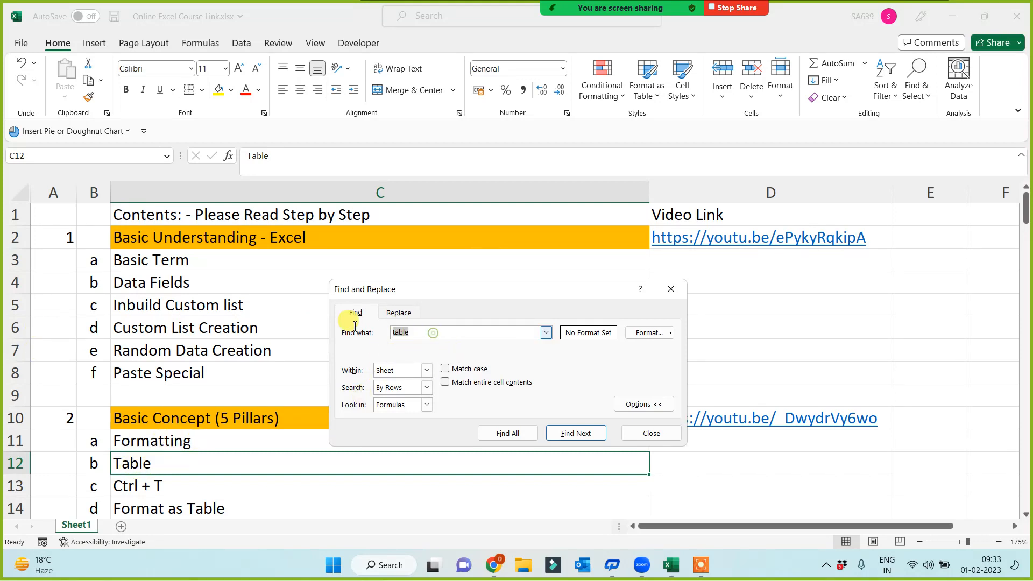
pyautogui.write('VLookup')
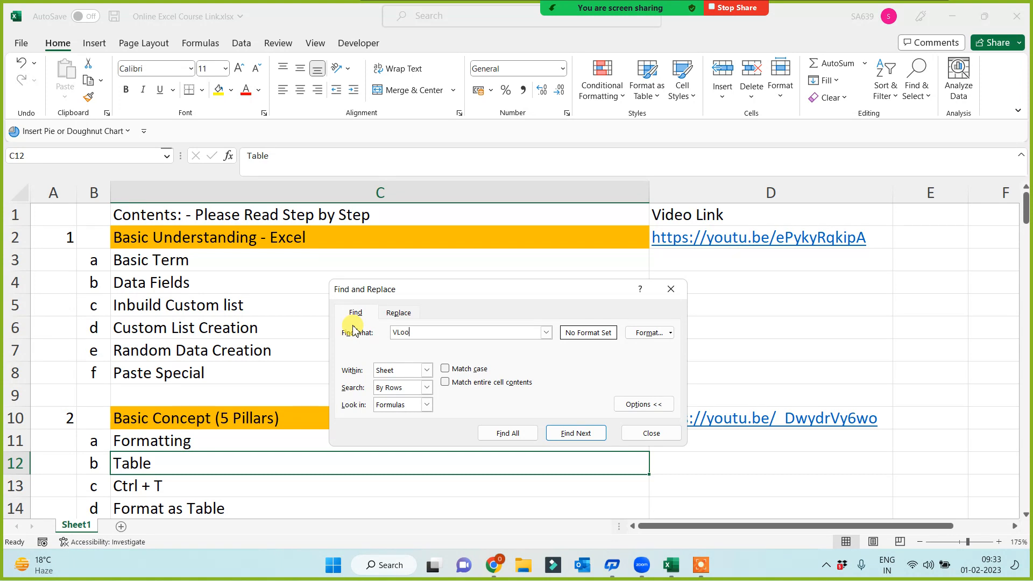
pyautogui.click(564, 433)
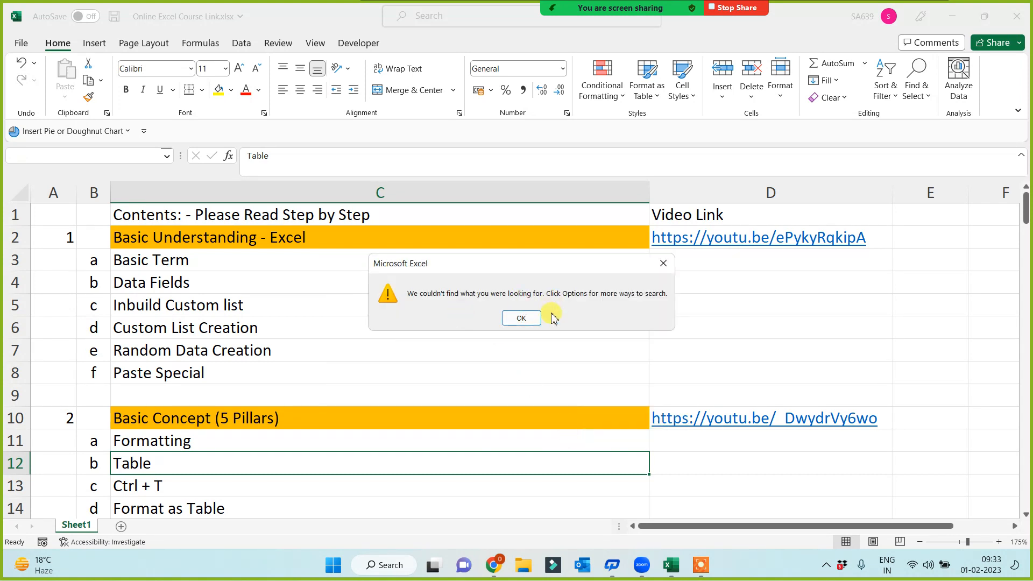
pyautogui.click(530, 318)
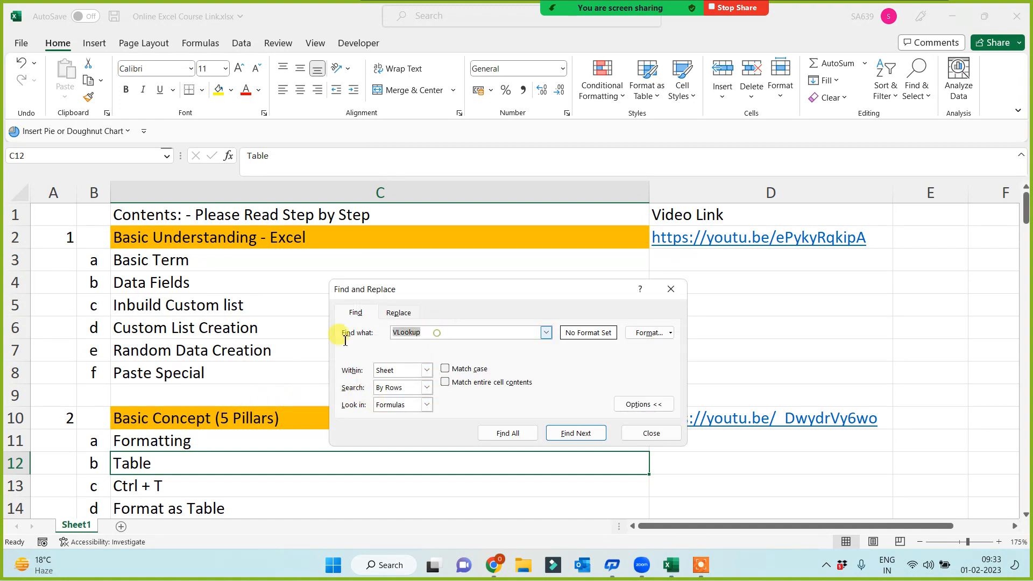
# Step: Find 'Paste Special' in C8 and close the search
pyautogui.press('BackSpace')
pyautogui.press('BackSpace')
pyautogui.press('BackSpace')
pyautogui.press('BackSpace')
pyautogui.press('BackSpace')
pyautogui.press('BackSpace')
pyautogui.press('BackSpace')
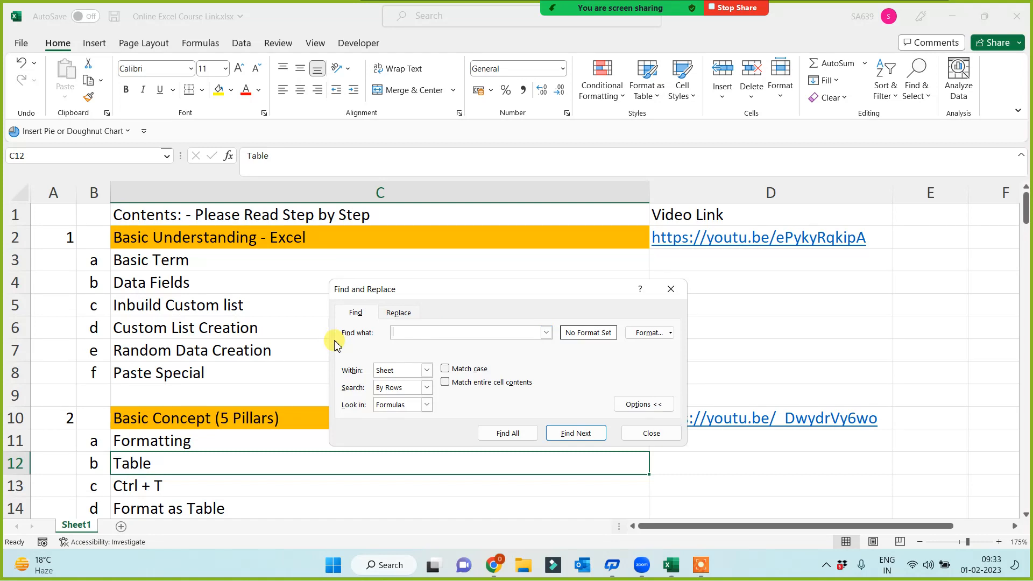
pyautogui.write('Paste Special')
pyautogui.press('Return')
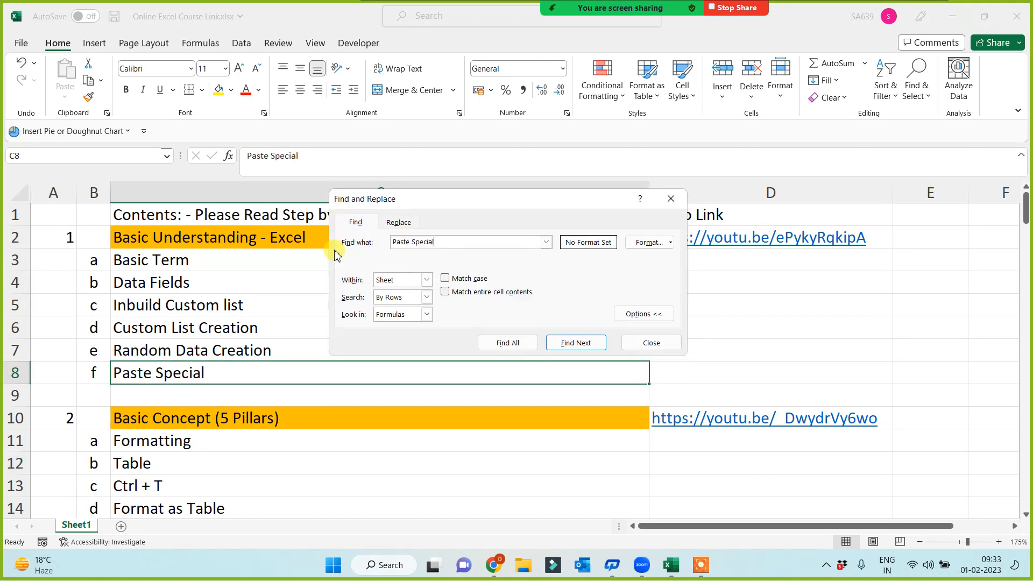
pyautogui.click(638, 343)
# Step: From the Days entry in C64, find 'Paste Special' in C8 again, then close
pyautogui.scroll(-9, 468, 445)
pyautogui.scroll(-8, 442, 460)
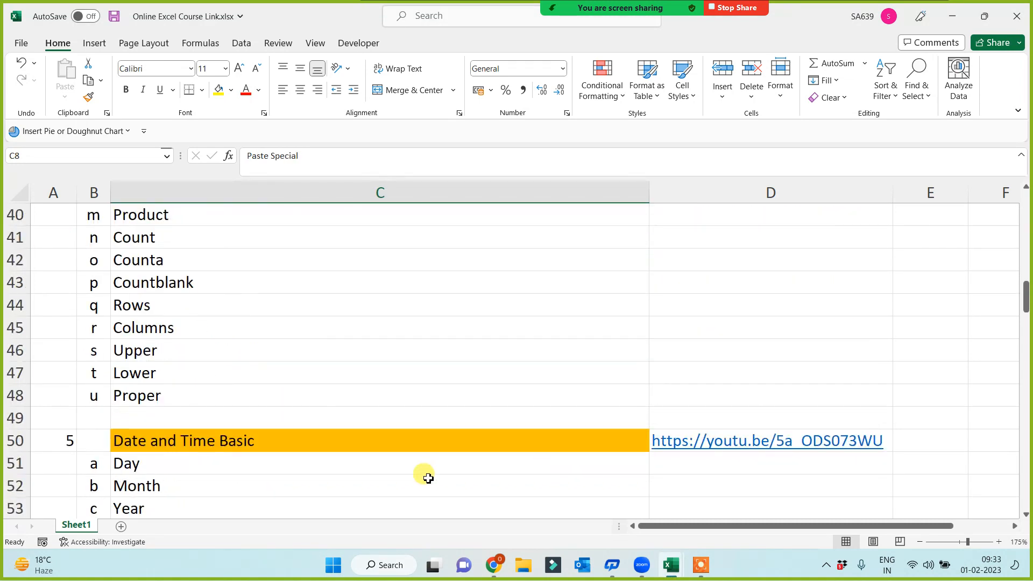
pyautogui.click(321, 487)
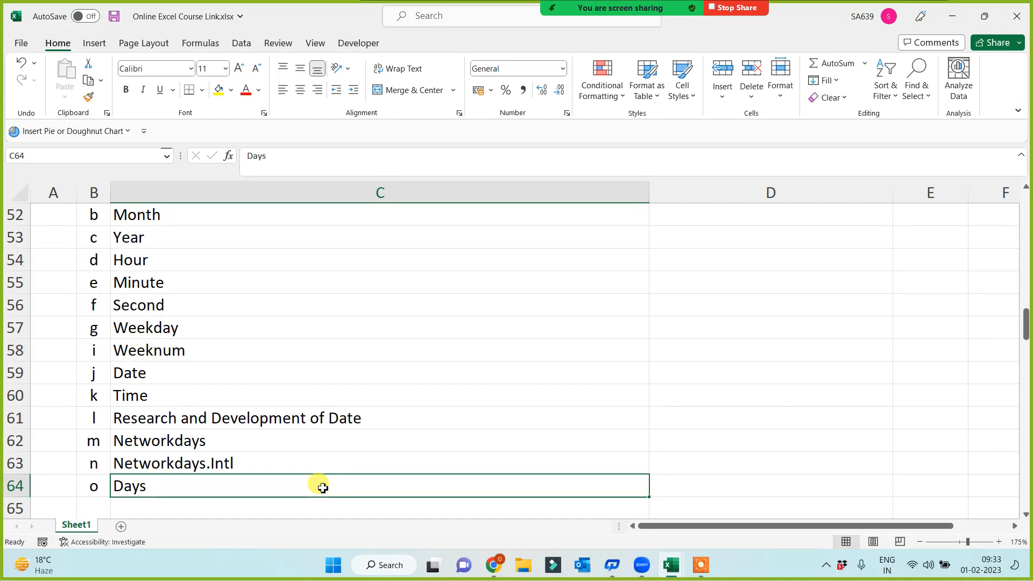
pyautogui.hotkey('ctrl', 'f')
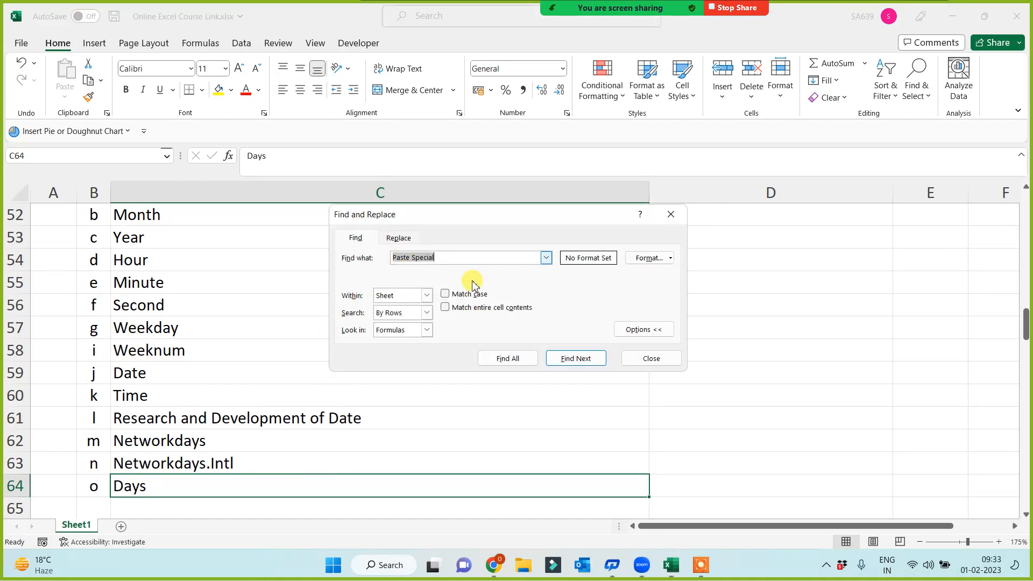
pyautogui.click(576, 360)
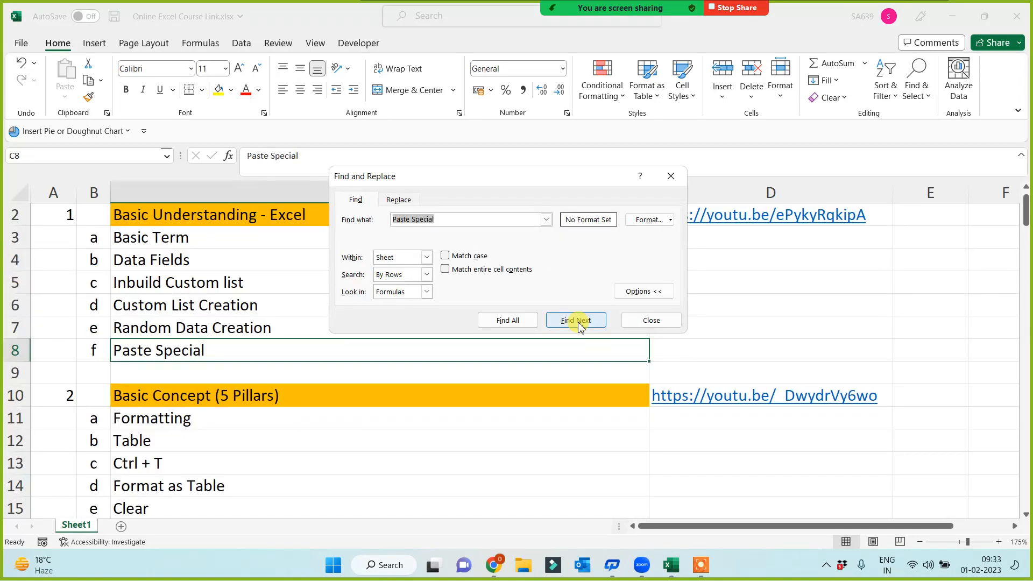
pyautogui.click(653, 320)
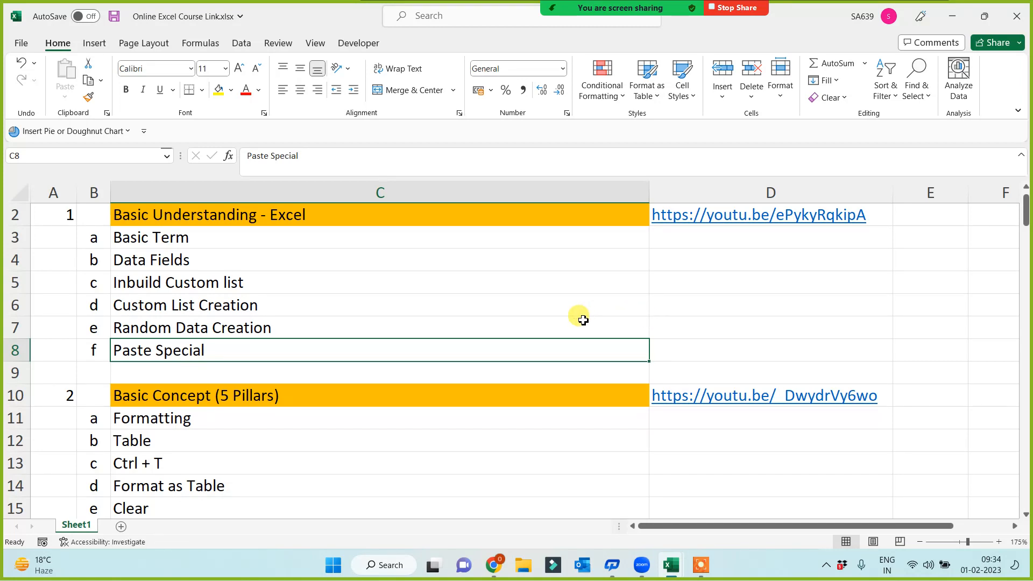
# Step: Bring up Book1 from the Excel window previews on the taskbar
pyautogui.hotkey('alt', 'Tab')
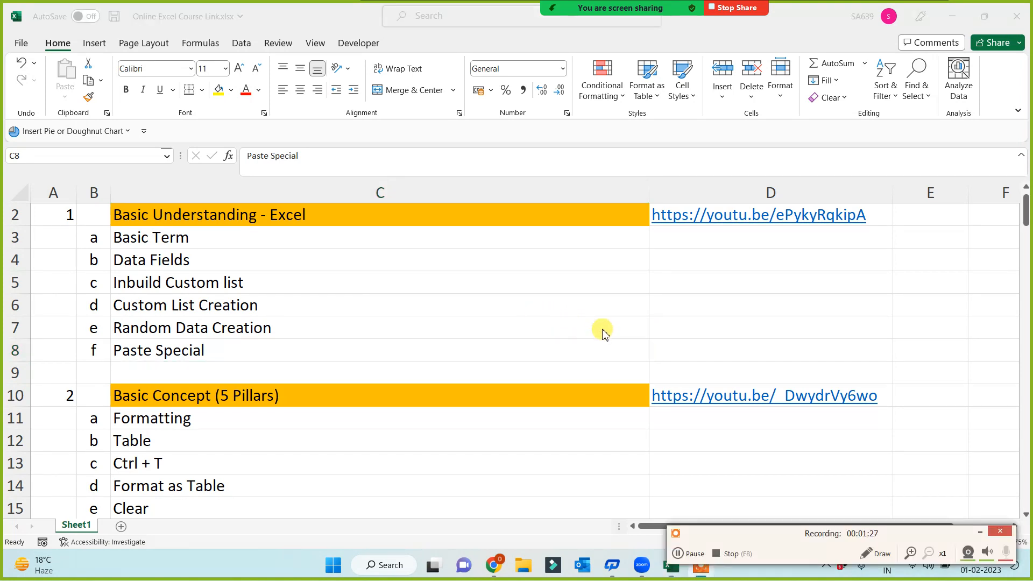
pyautogui.click(980, 532)
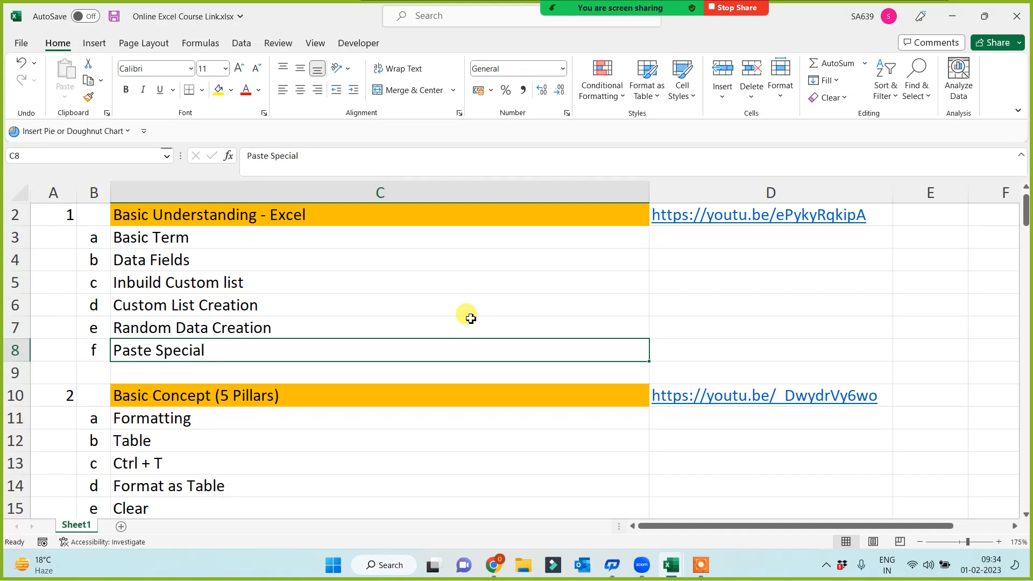
pyautogui.click(672, 566)
pyautogui.click(604, 511)
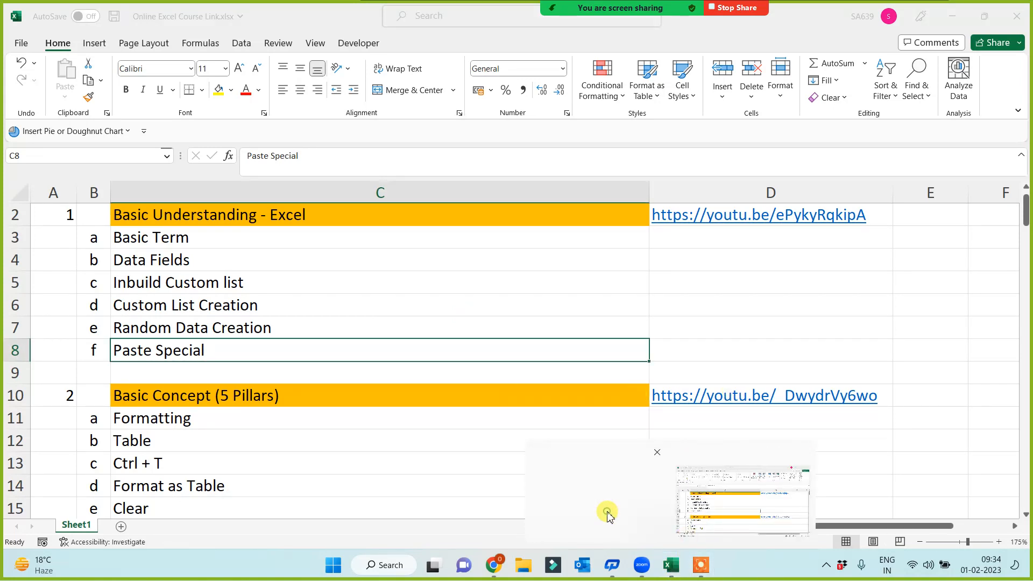
# Step: Fill cell A2 ('find') with light blue from the Fill Color swatches
pyautogui.click(95, 255)
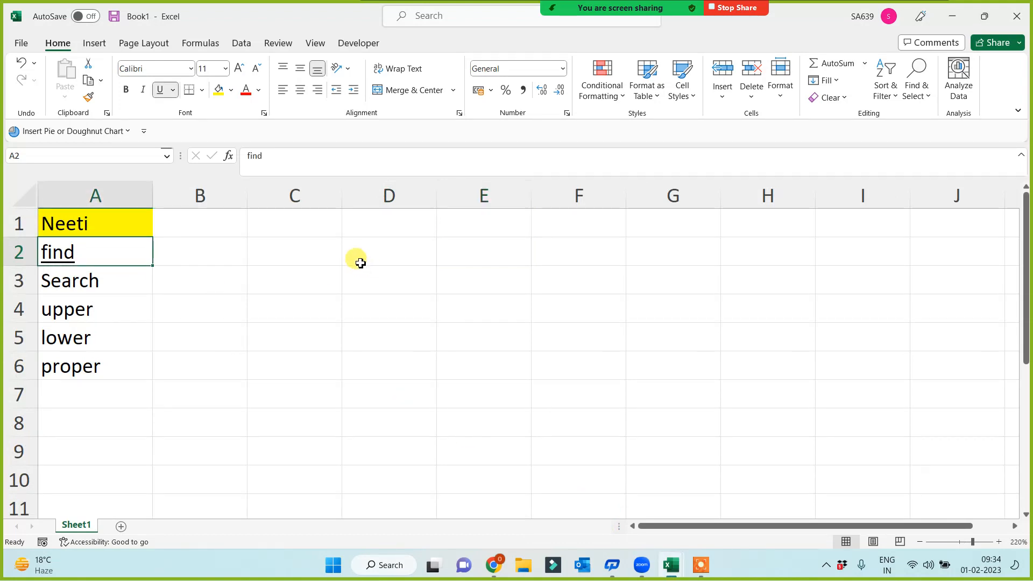
pyautogui.click(359, 264)
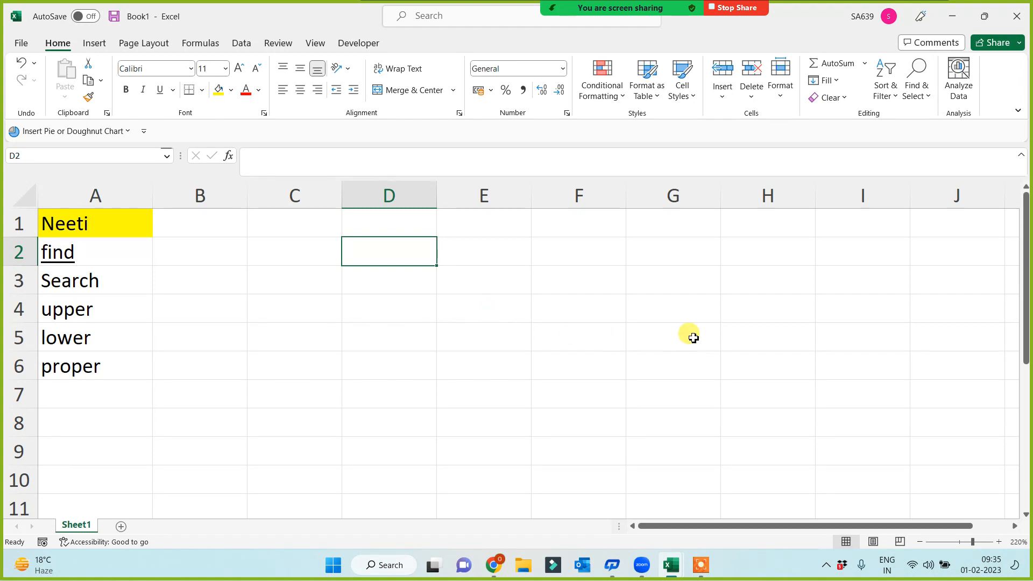
pyautogui.click(129, 259)
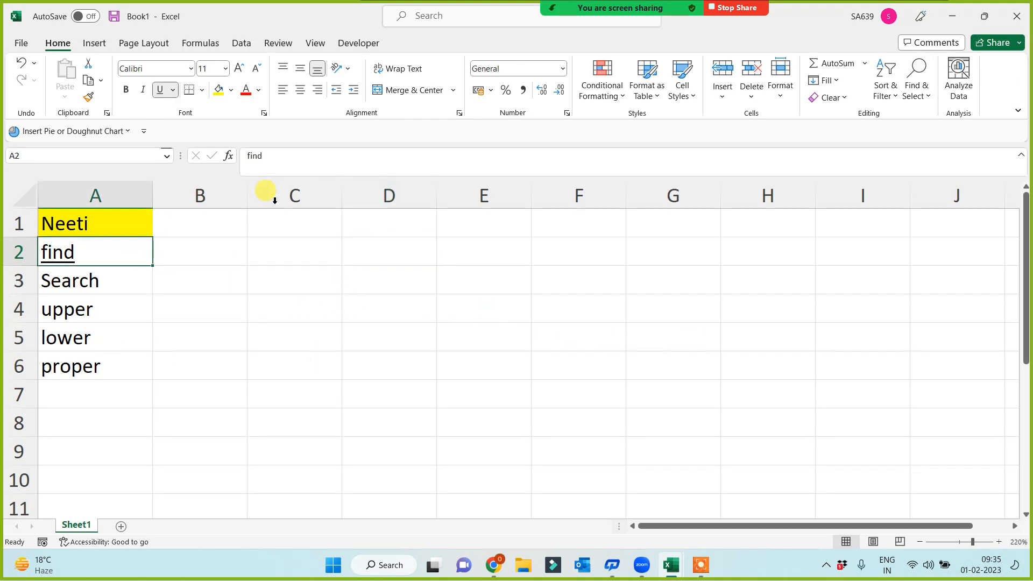
pyautogui.click(231, 90)
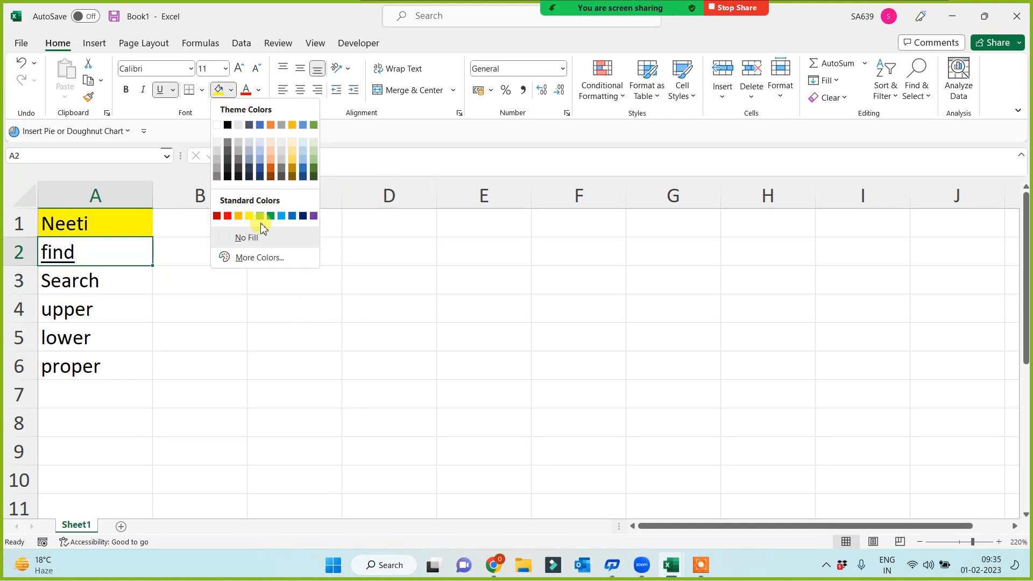
pyautogui.click(259, 151)
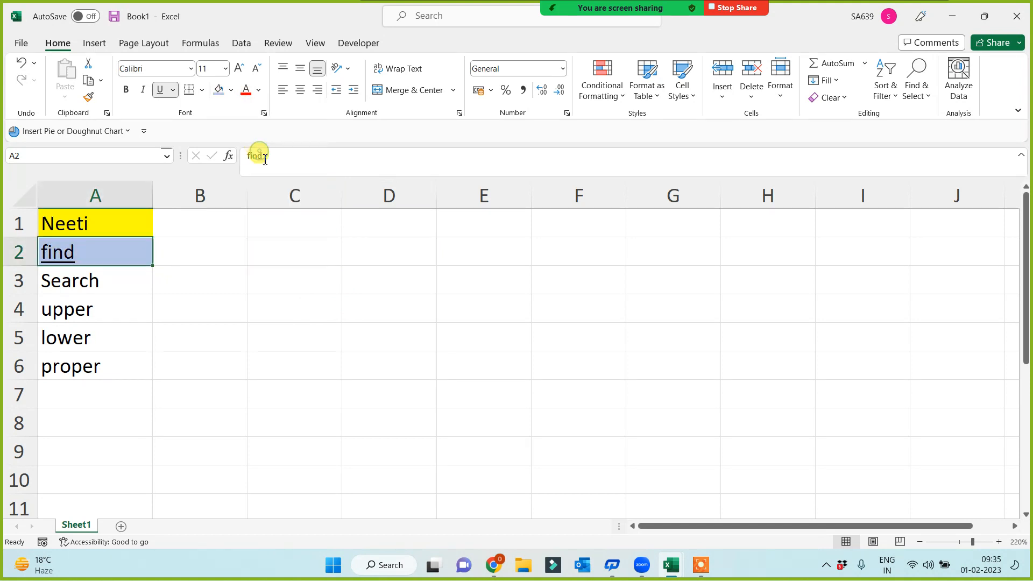
pyautogui.click(417, 397)
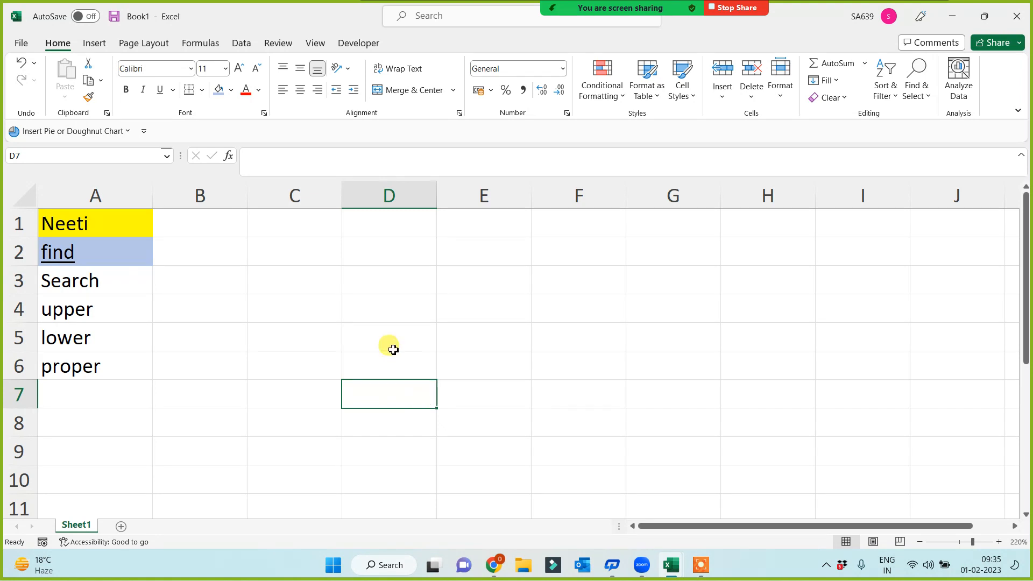
pyautogui.click(558, 245)
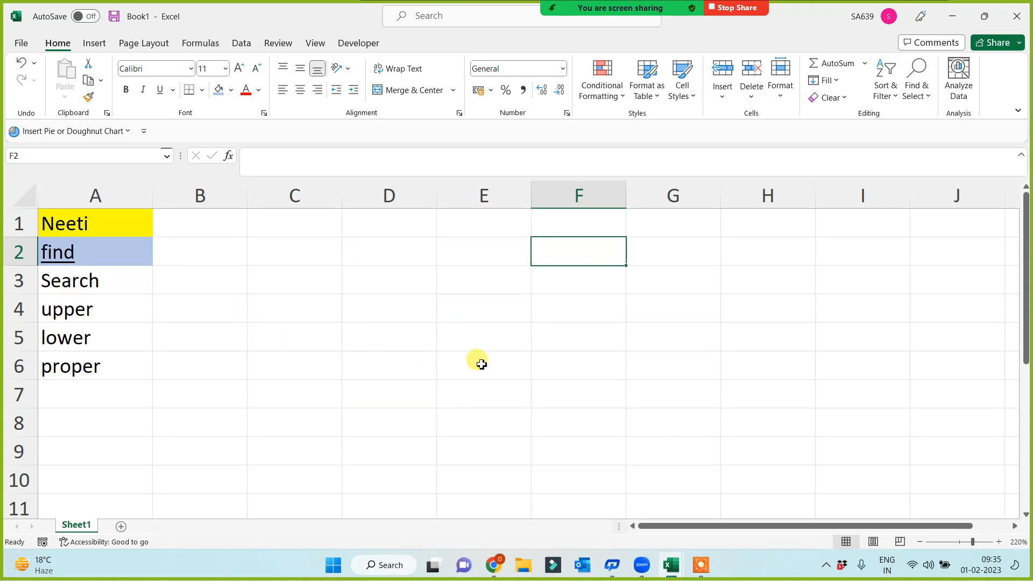
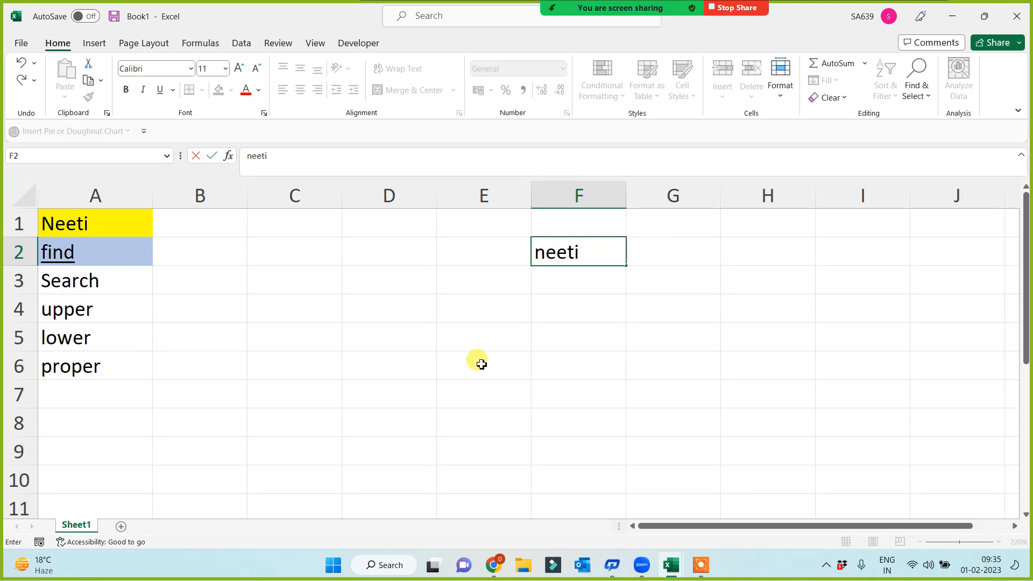
# Step: Enter the person's full name in lowercase in F2 and widen column F to fit
pyautogui.click(482, 365)
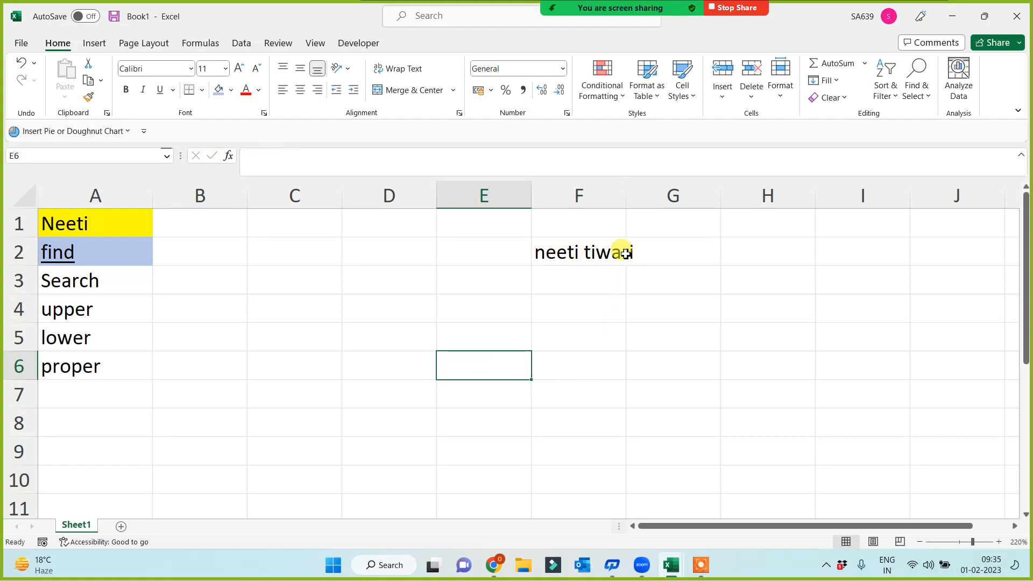
pyautogui.moveTo(627, 196); pyautogui.dragTo(656, 196)
pyautogui.click(538, 334)
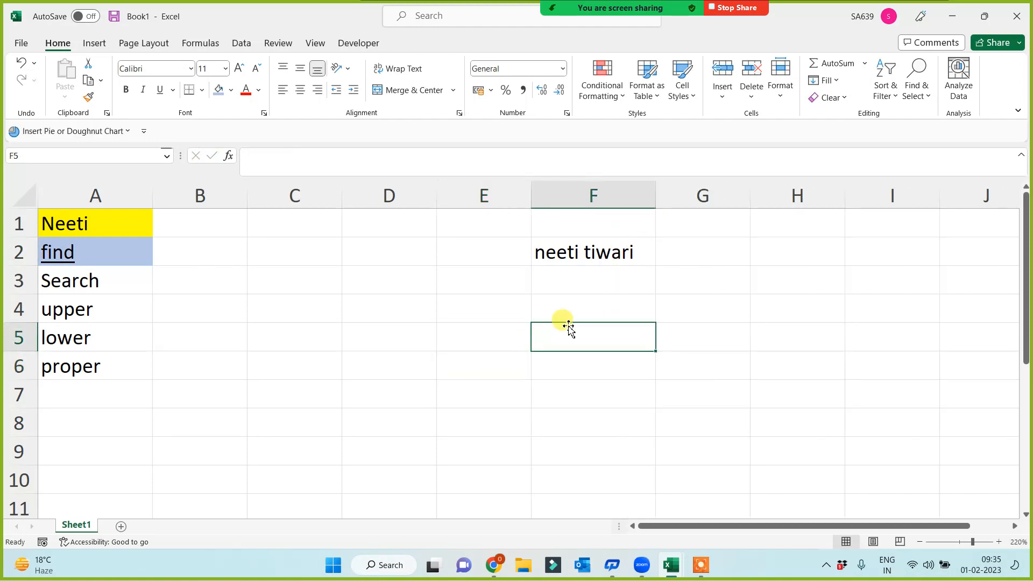
pyautogui.click(606, 257)
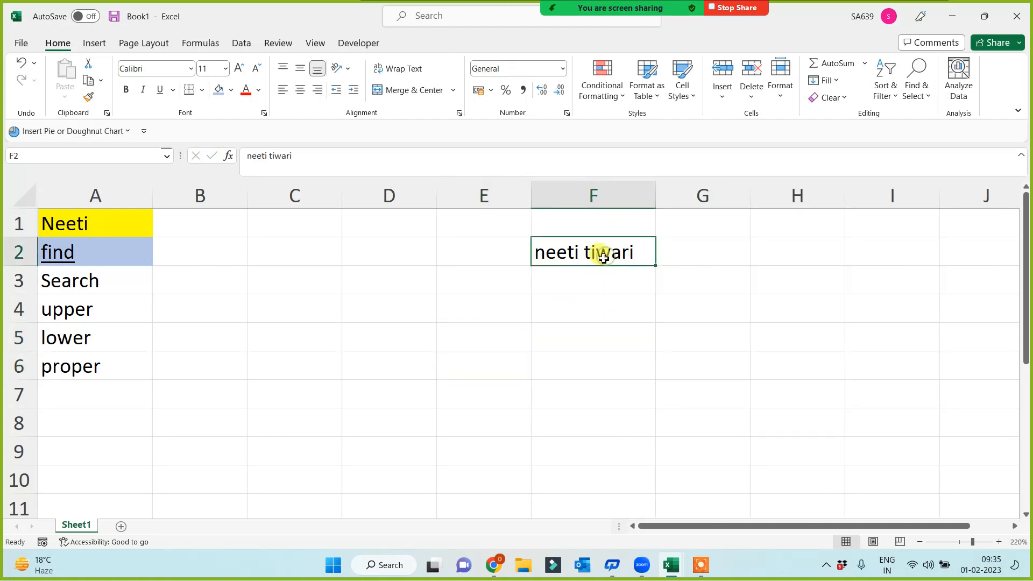
pyautogui.click(286, 253)
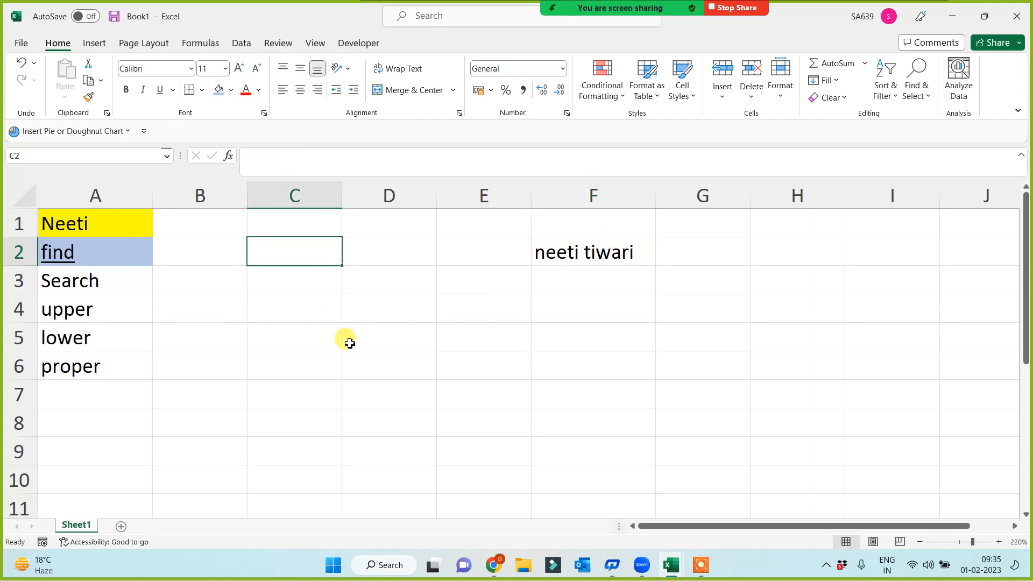
# Step: Enter =FIND("w",F2) in C2, which returns 9
pyautogui.write('=find')
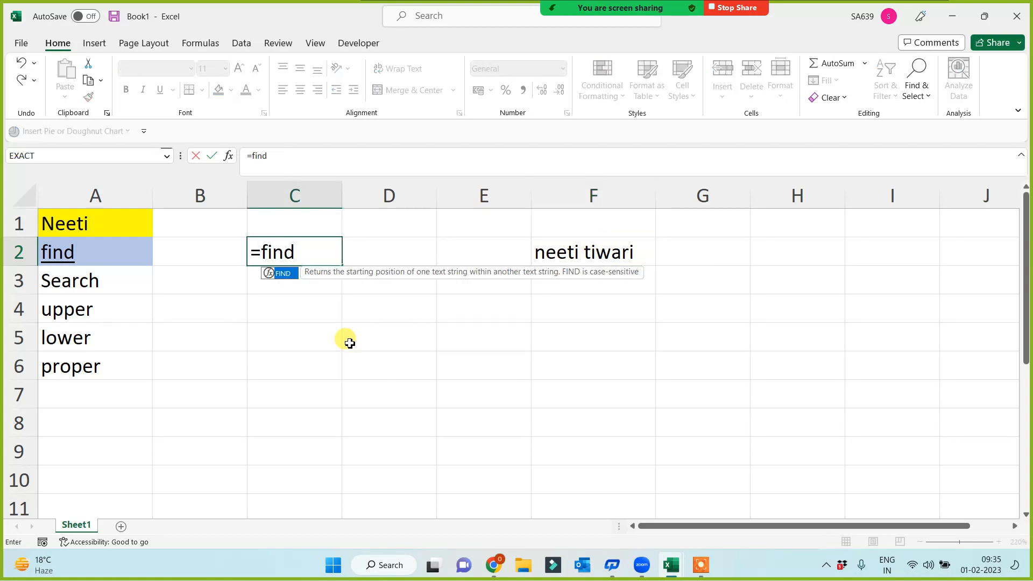
pyautogui.write('(')
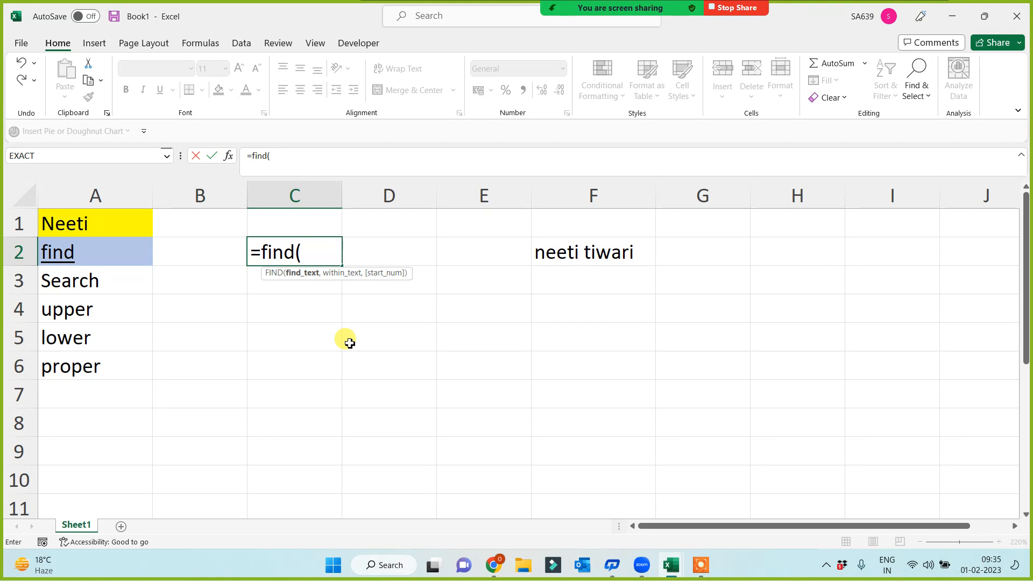
pyautogui.write('"w",')
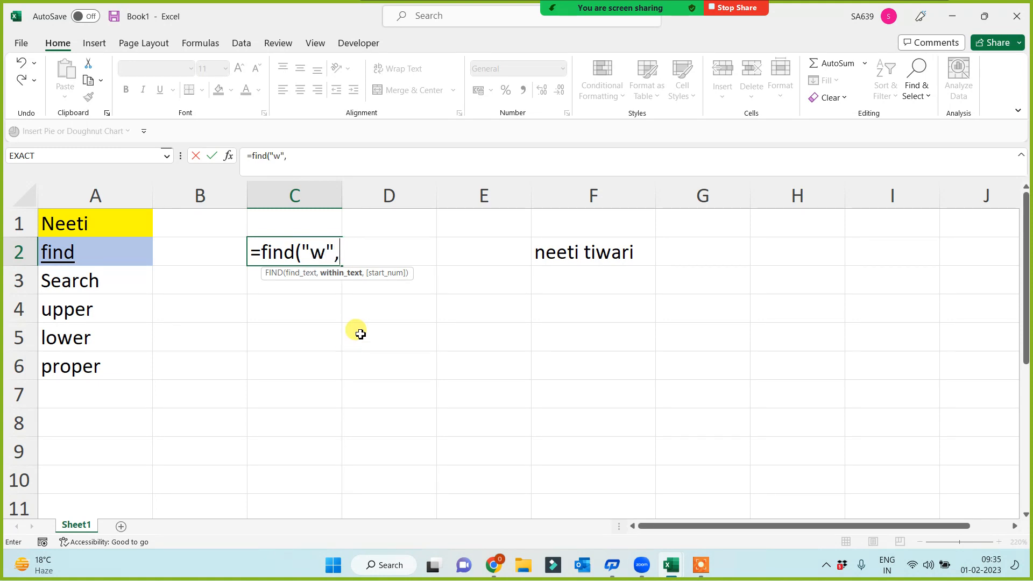
pyautogui.click(588, 249)
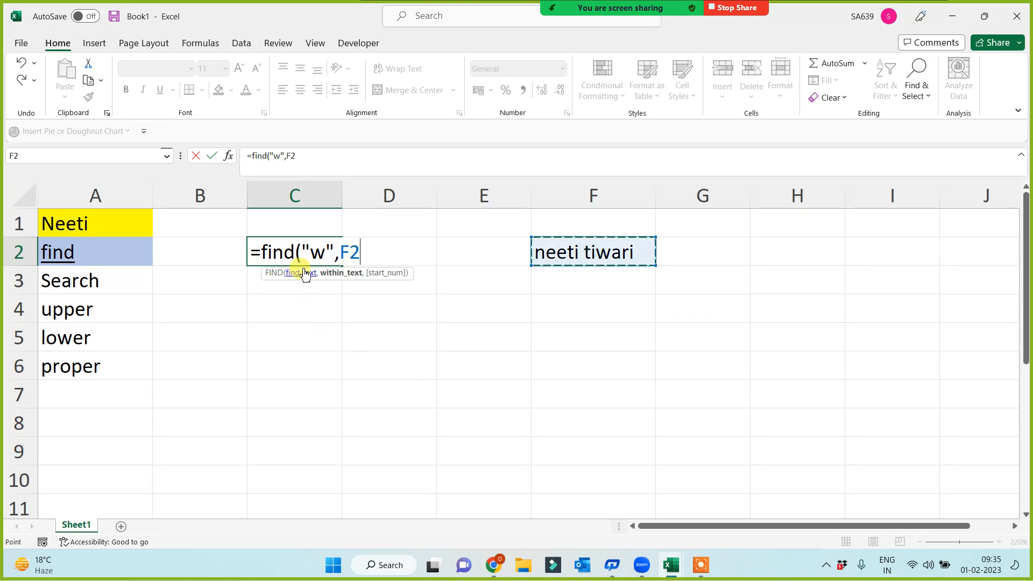
pyautogui.write(')')
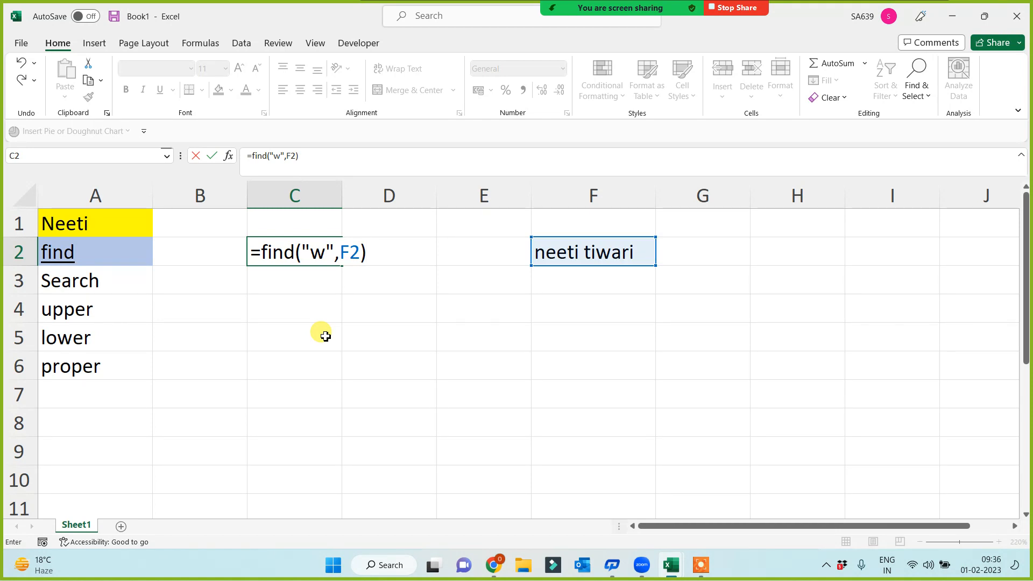
pyautogui.press('Return')
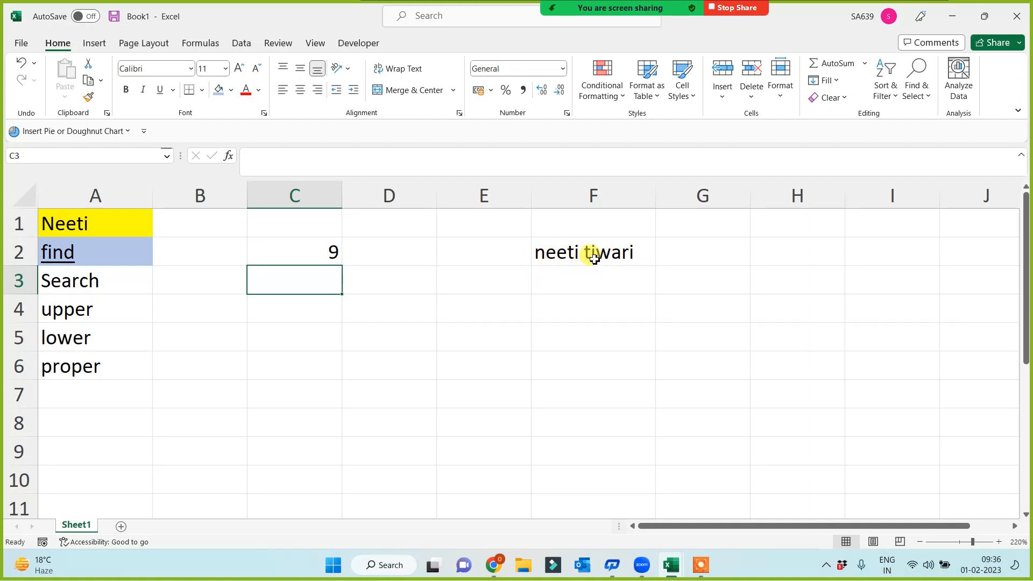
pyautogui.click(330, 248)
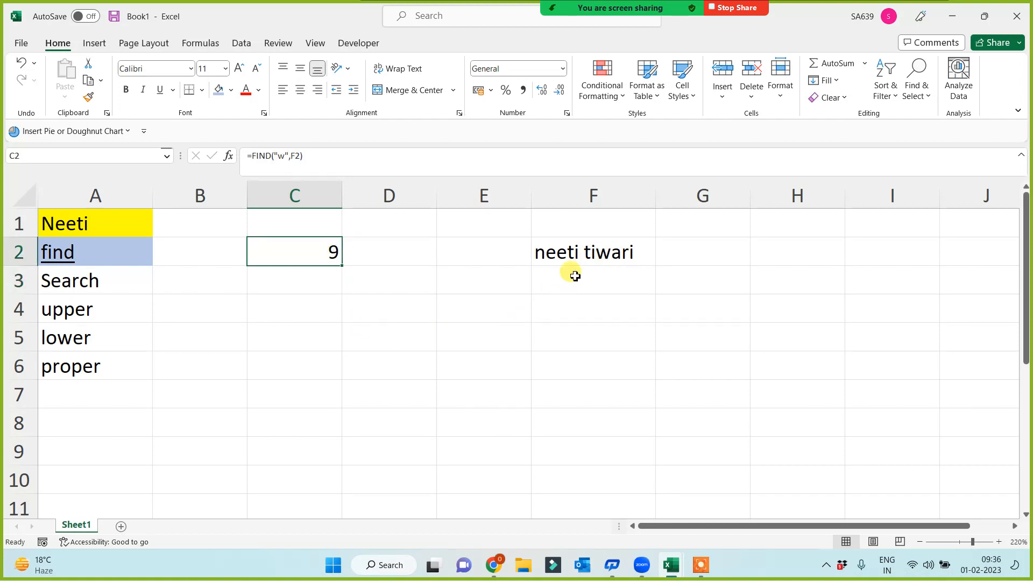
# Step: Enter =FIND("t",F2) in D2, which returns 4
pyautogui.click(398, 248)
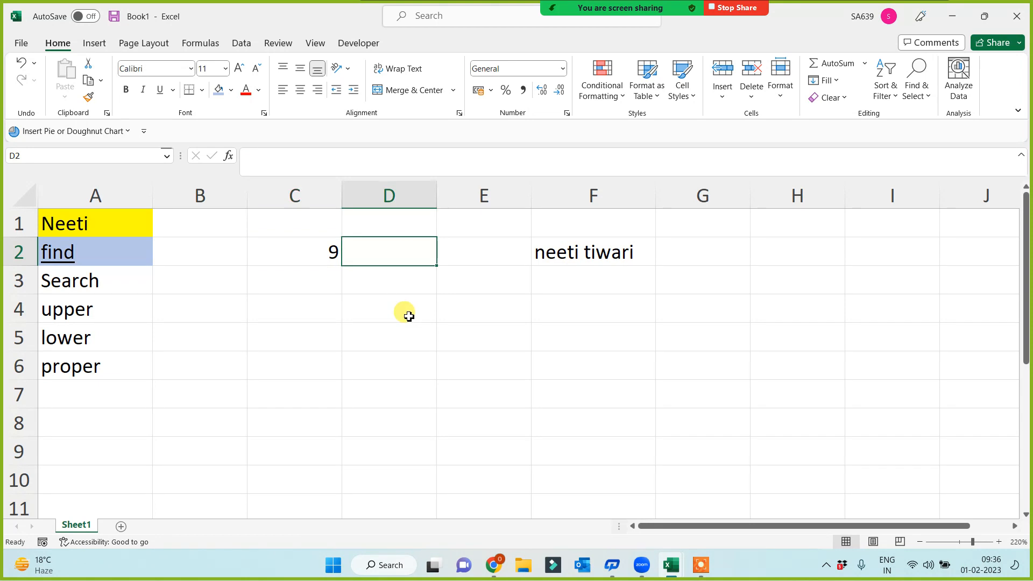
pyautogui.write('=find(')
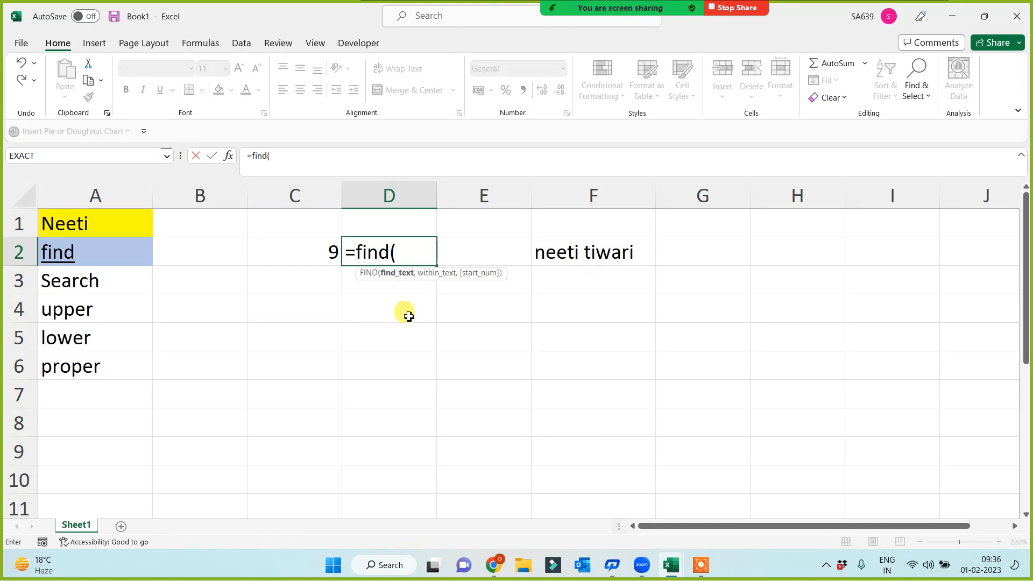
pyautogui.write('"t",')
pyautogui.click(562, 253)
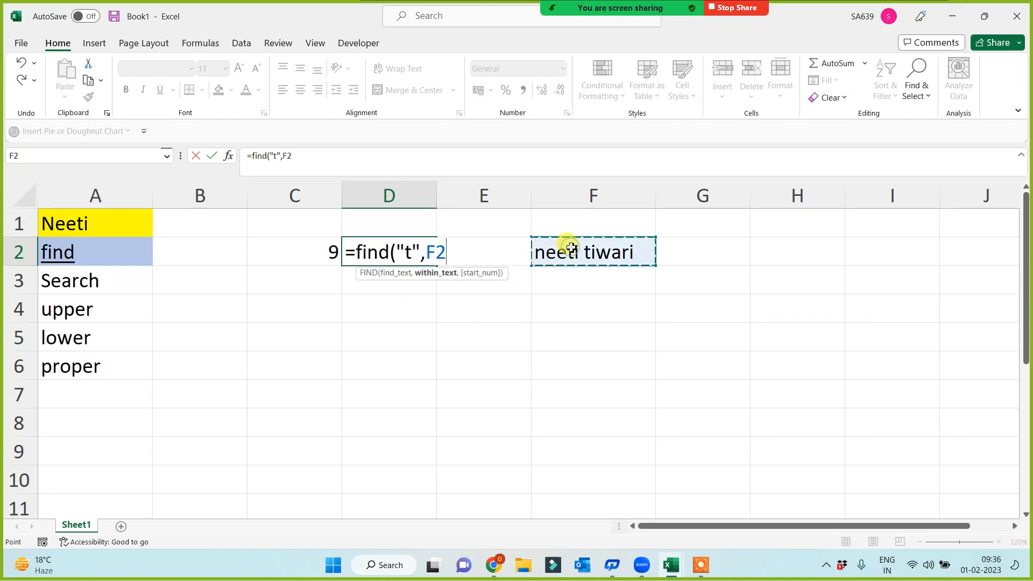
pyautogui.write(')')
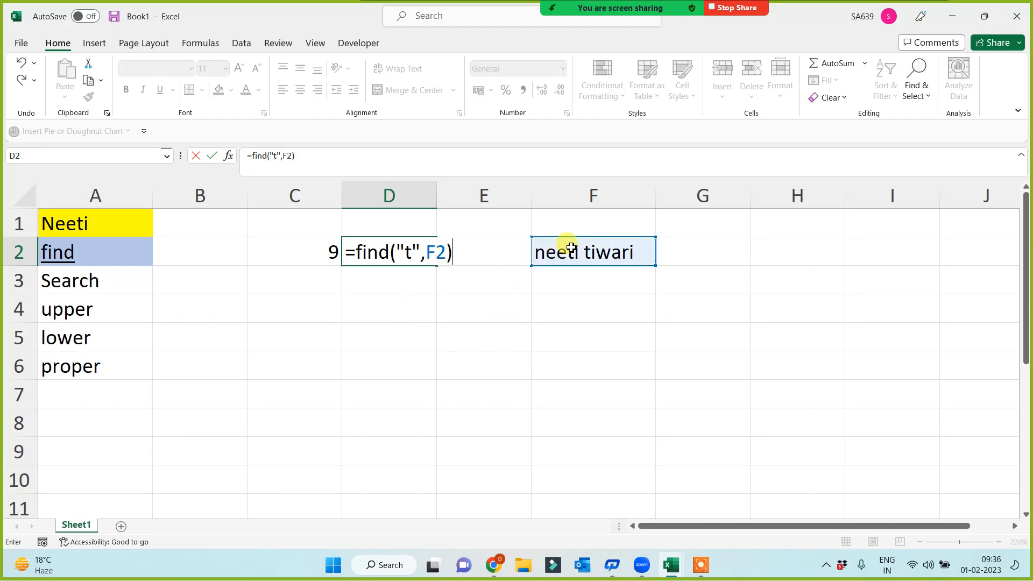
pyautogui.press('Return')
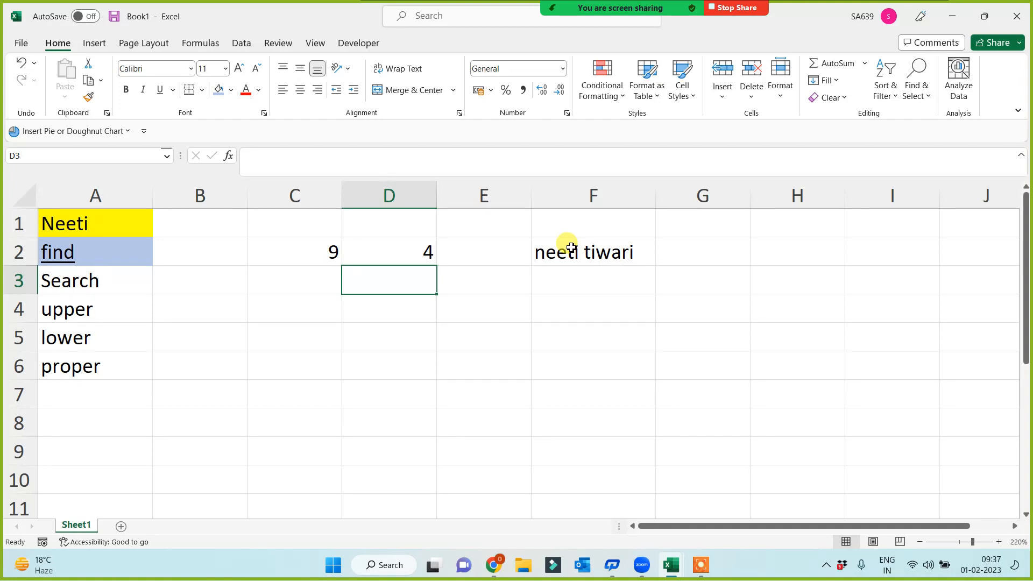
pyautogui.click(397, 262)
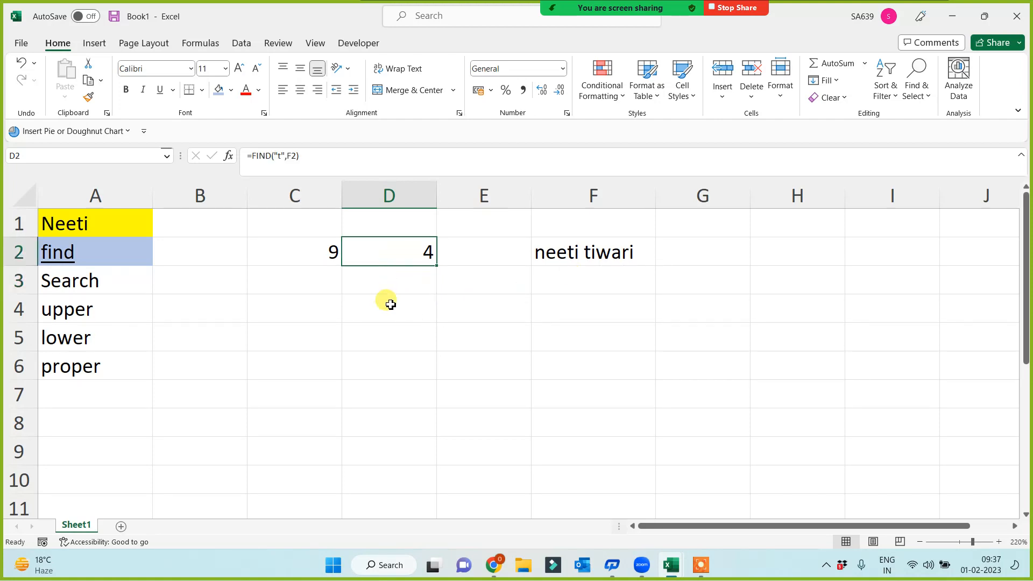
# Step: Change D2's FIND letter to capital T, giving #VALUE!, and compare with C2 and F2
pyautogui.click(279, 156)
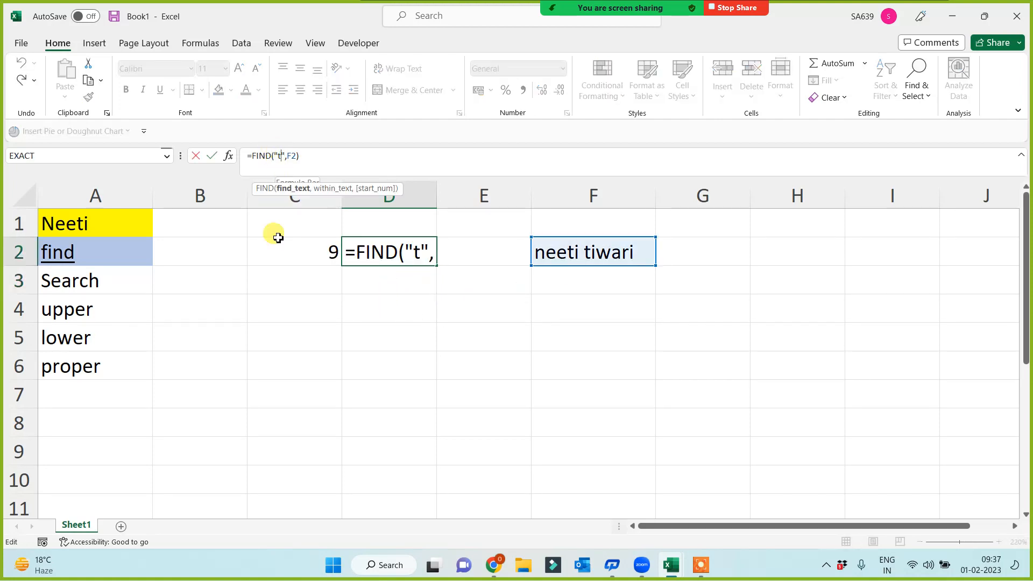
pyautogui.press('BackSpace')
pyautogui.write('T')
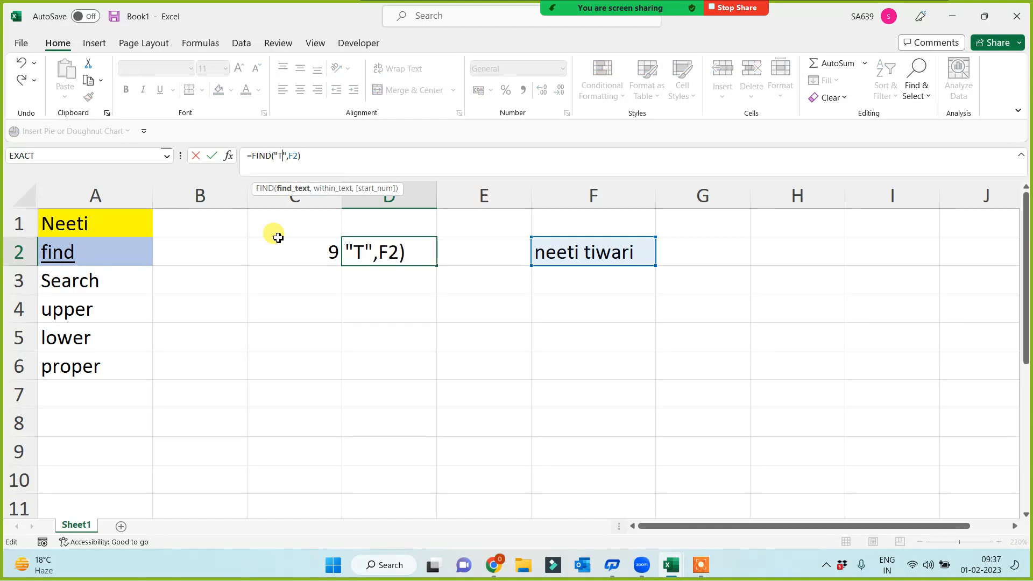
pyautogui.press('Return')
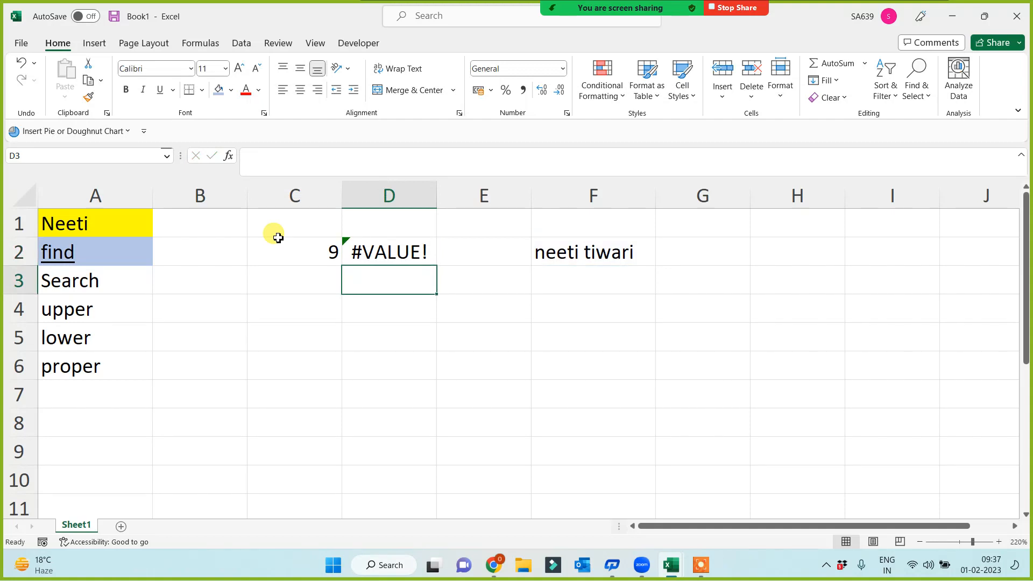
pyautogui.click(603, 251)
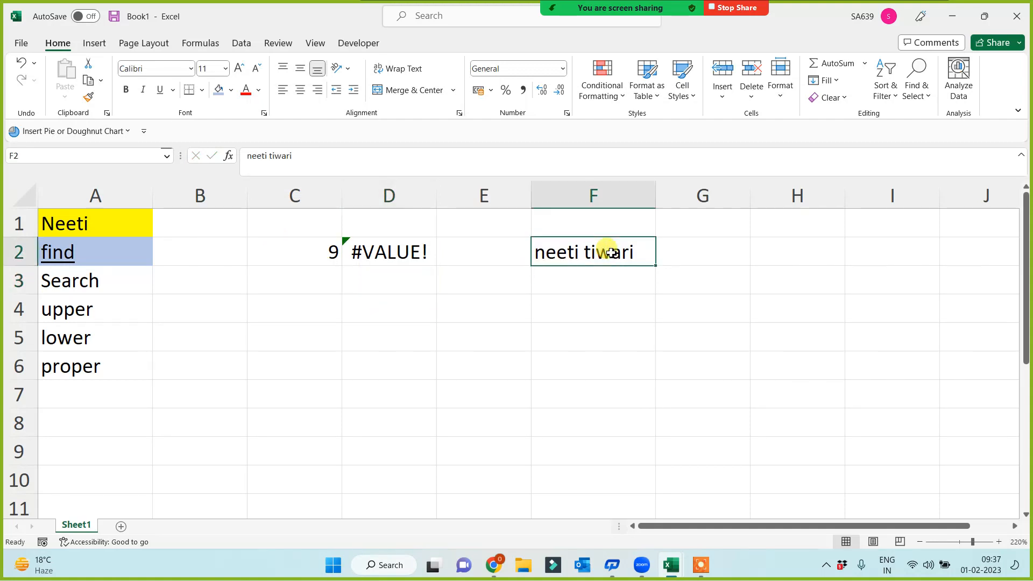
pyautogui.click(341, 250)
pyautogui.click(397, 275)
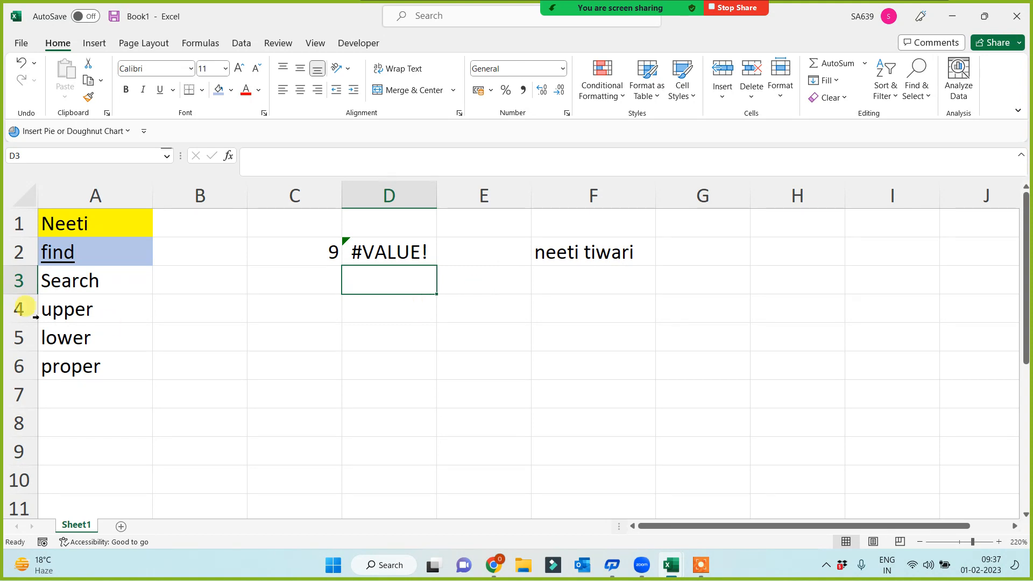
pyautogui.click(82, 282)
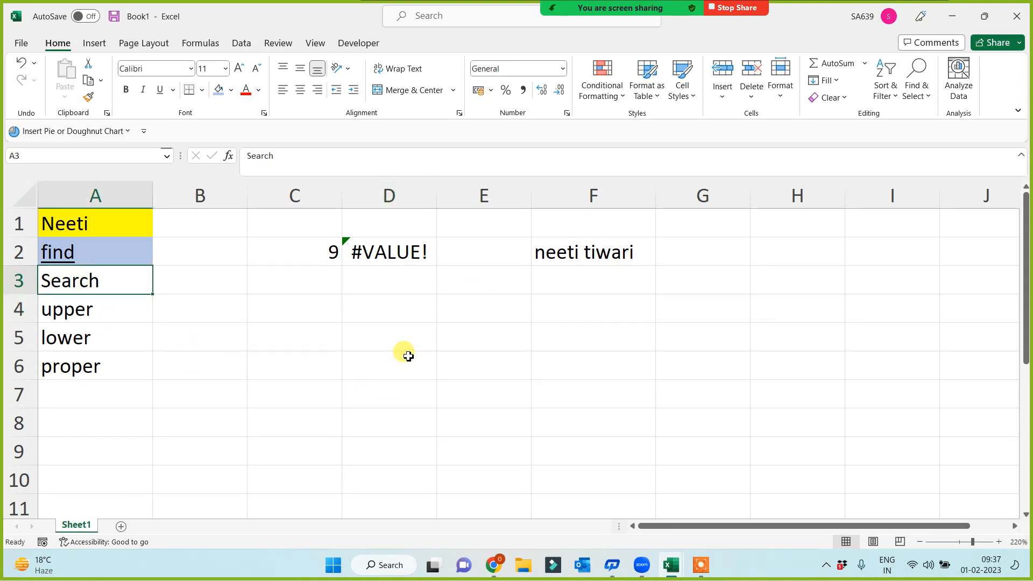
pyautogui.click(404, 254)
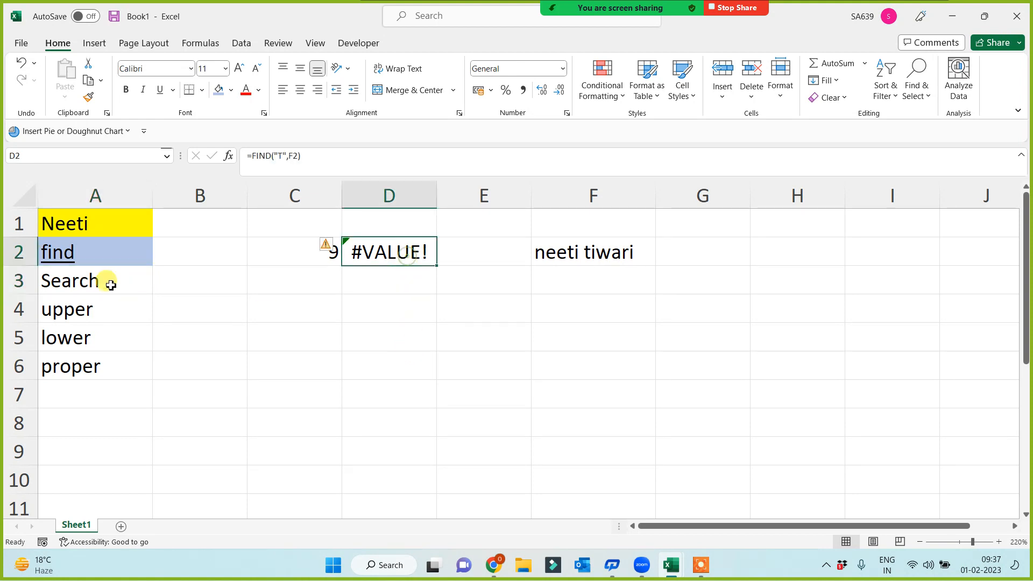
pyautogui.click(60, 253)
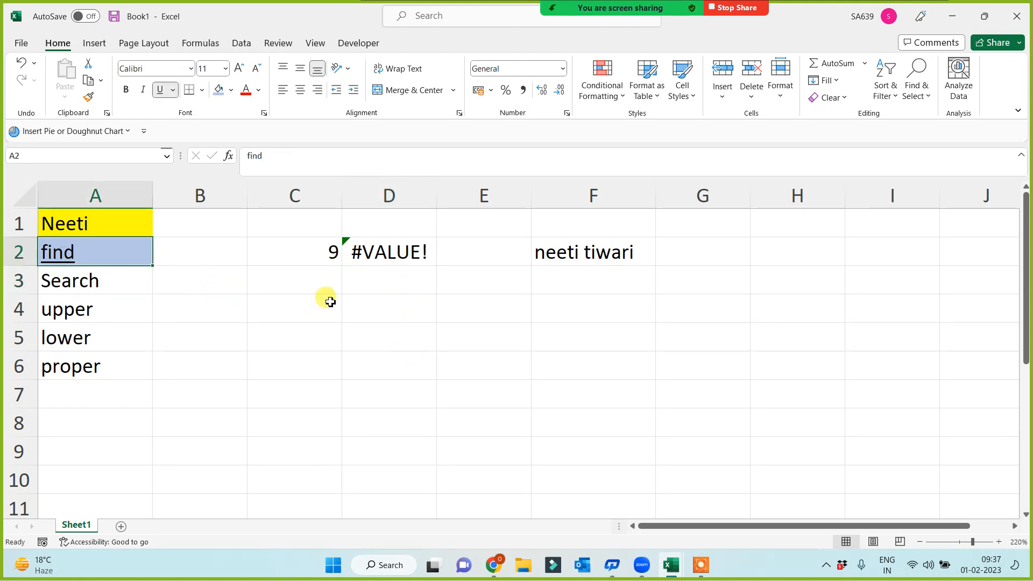
pyautogui.click(592, 252)
pyautogui.click(366, 255)
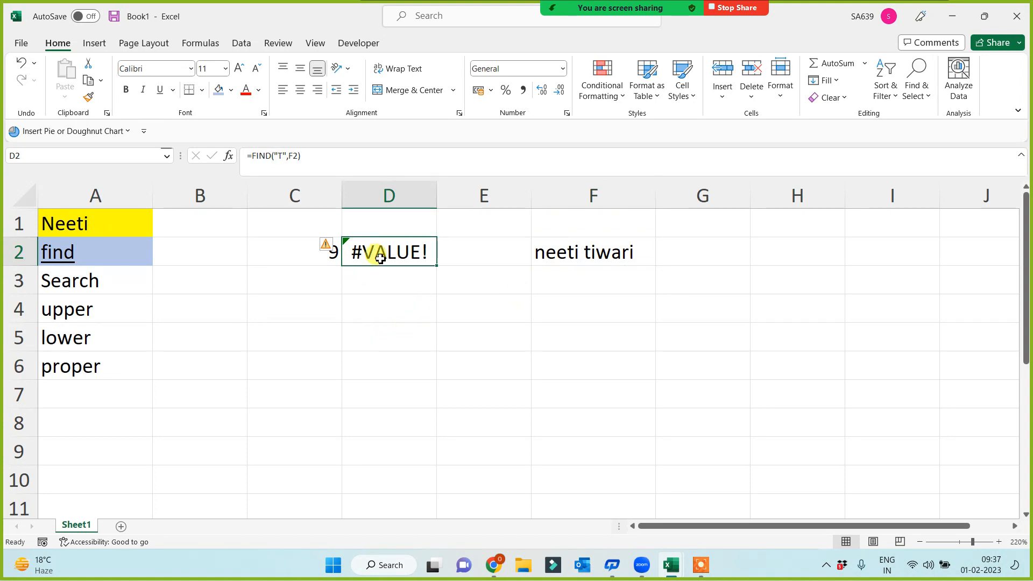
# Step: Switch D2's search letter back to lowercase t, then to capital T again
pyautogui.click(283, 153)
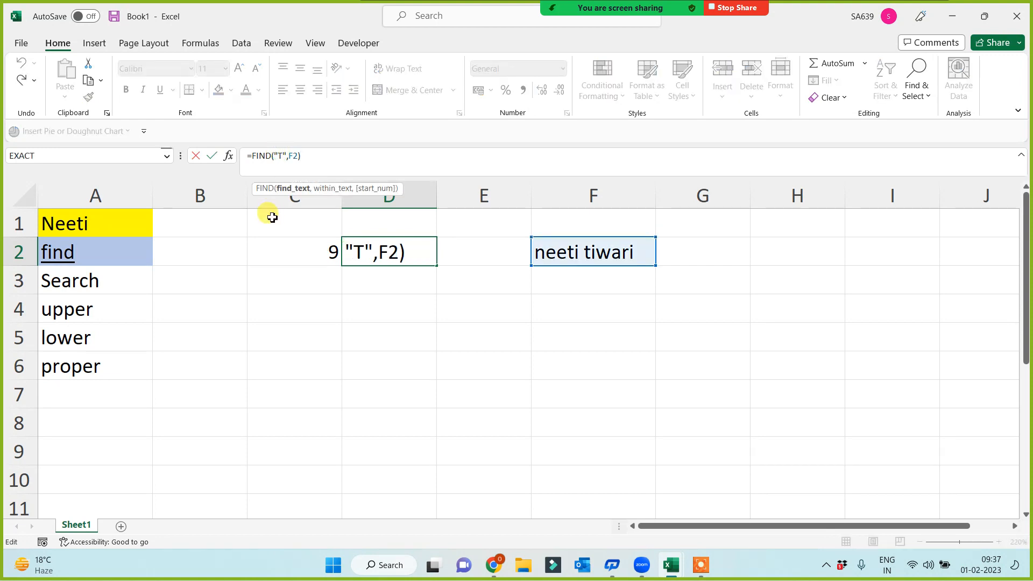
pyautogui.press('BackSpace')
pyautogui.write('t')
pyautogui.press('Return')
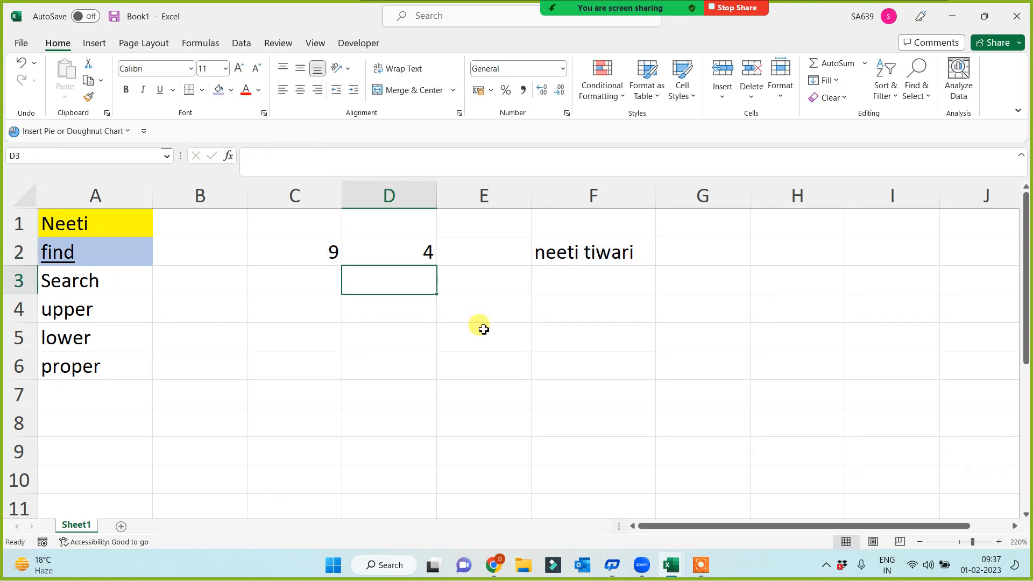
pyautogui.click(428, 262)
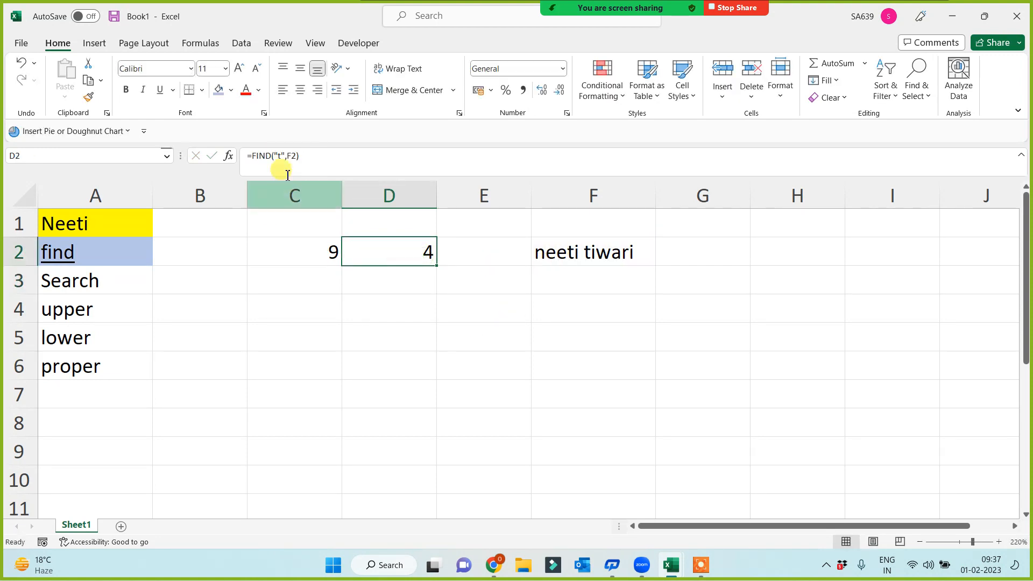
pyautogui.click(284, 156)
pyautogui.press('BackSpace')
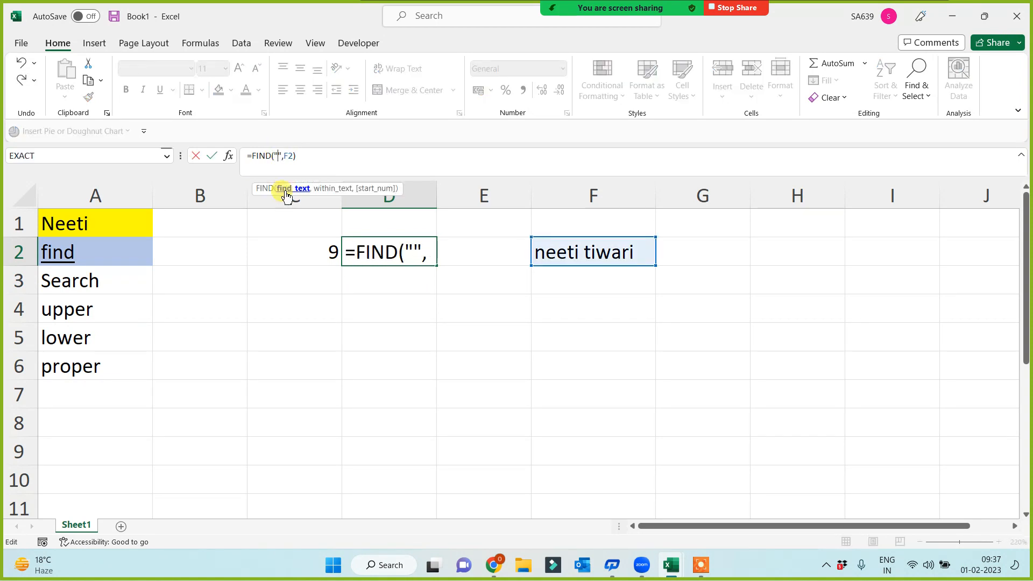
pyautogui.write('T')
pyautogui.press('Return')
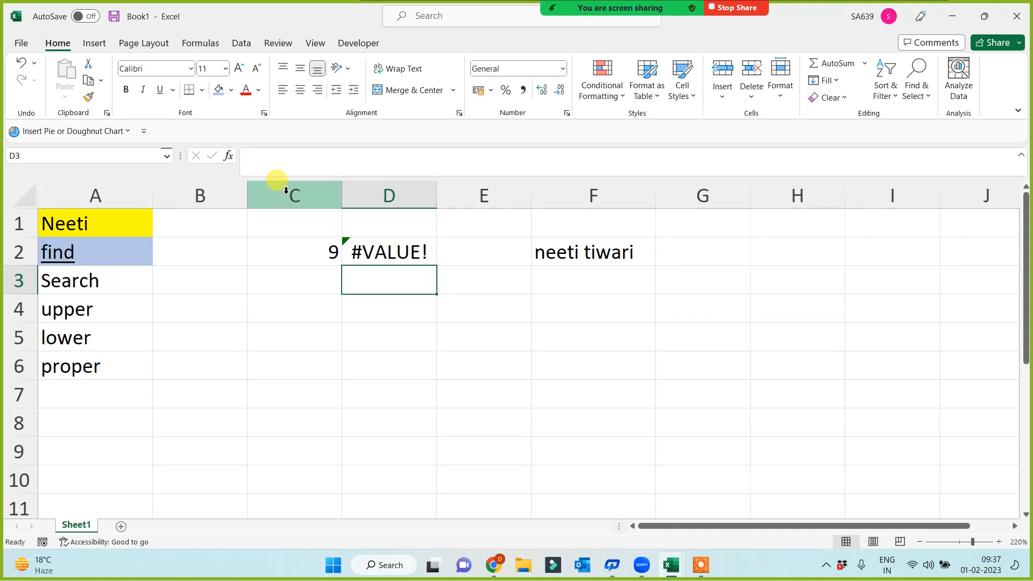
# Step: Fill the Search label in A3 green
pyautogui.click(101, 280)
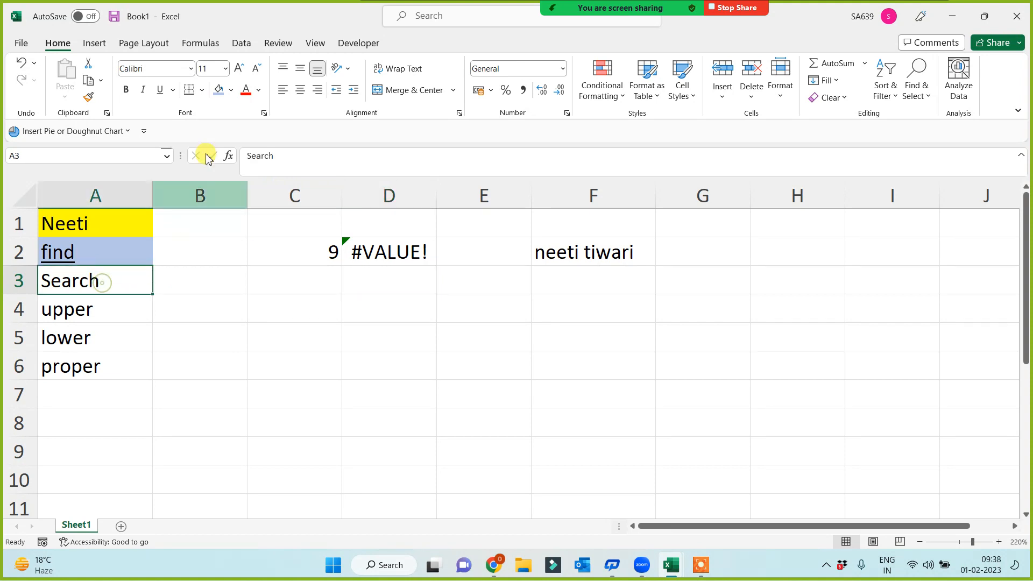
pyautogui.click(231, 91)
pyautogui.click(274, 217)
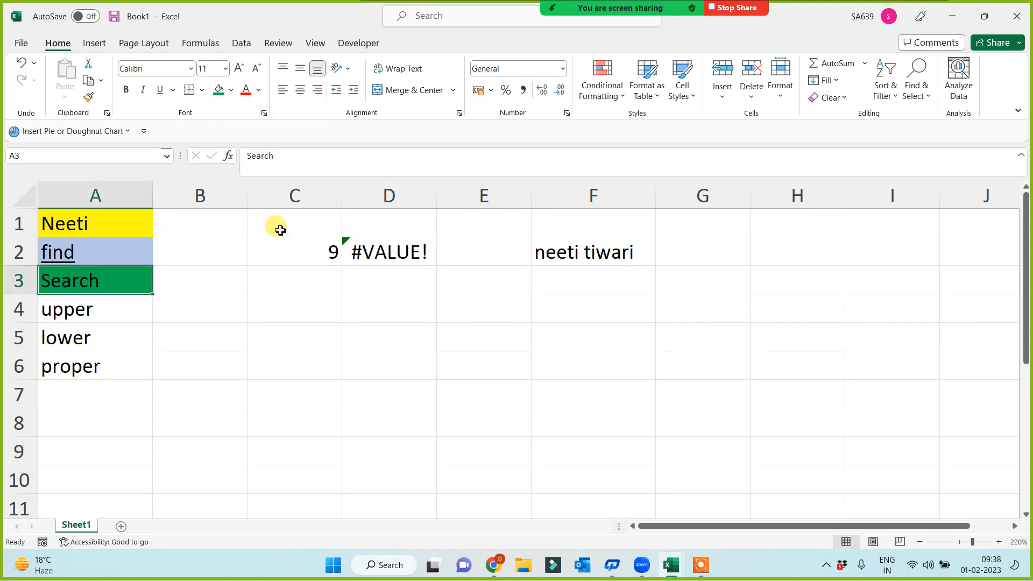
pyautogui.click(383, 281)
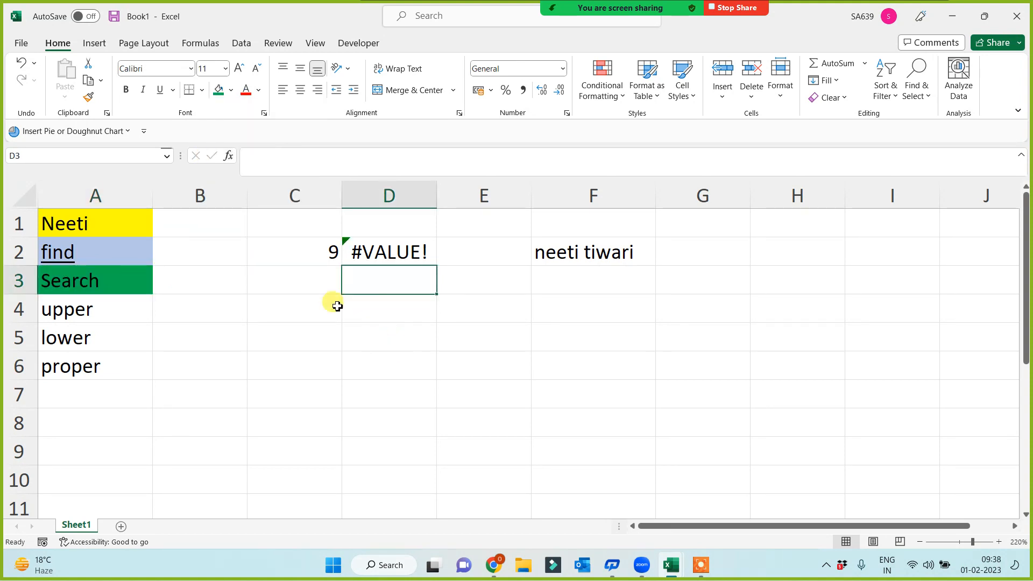
# Step: Enter =SEARCH("w",F2) in C3, which returns 9
pyautogui.click(323, 285)
pyautogui.write('=s')
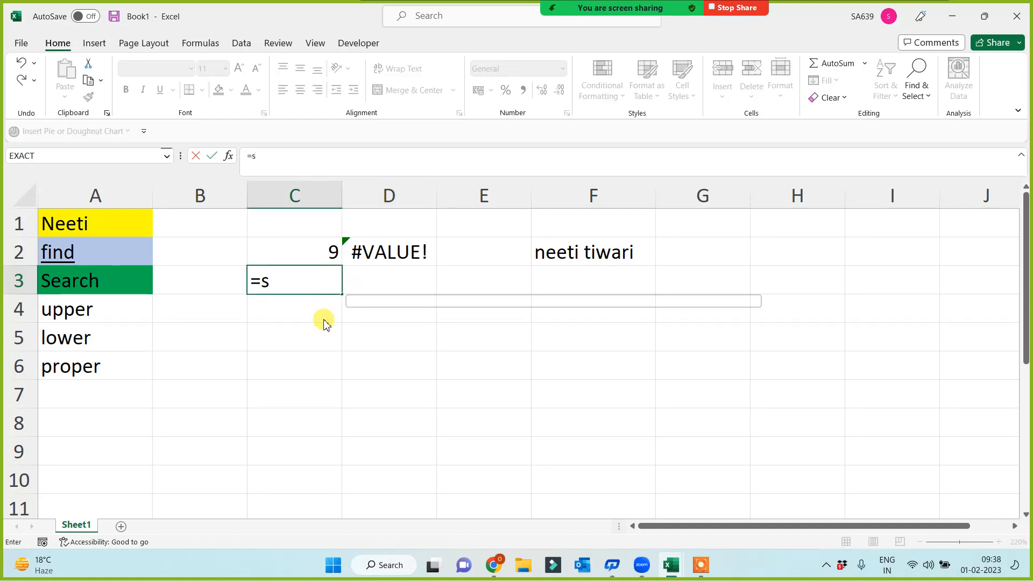
pyautogui.write('earch(')
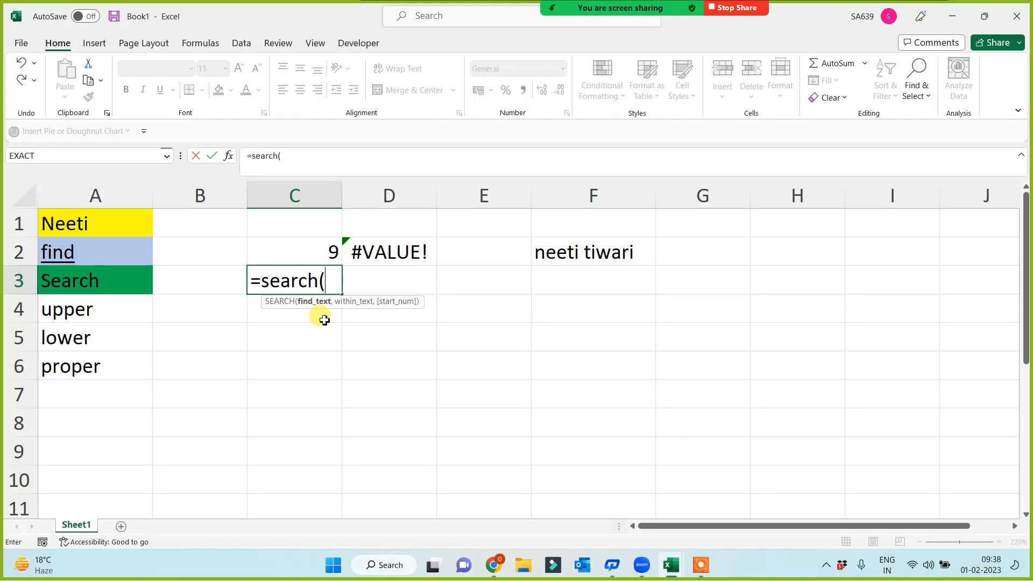
pyautogui.write('"w",')
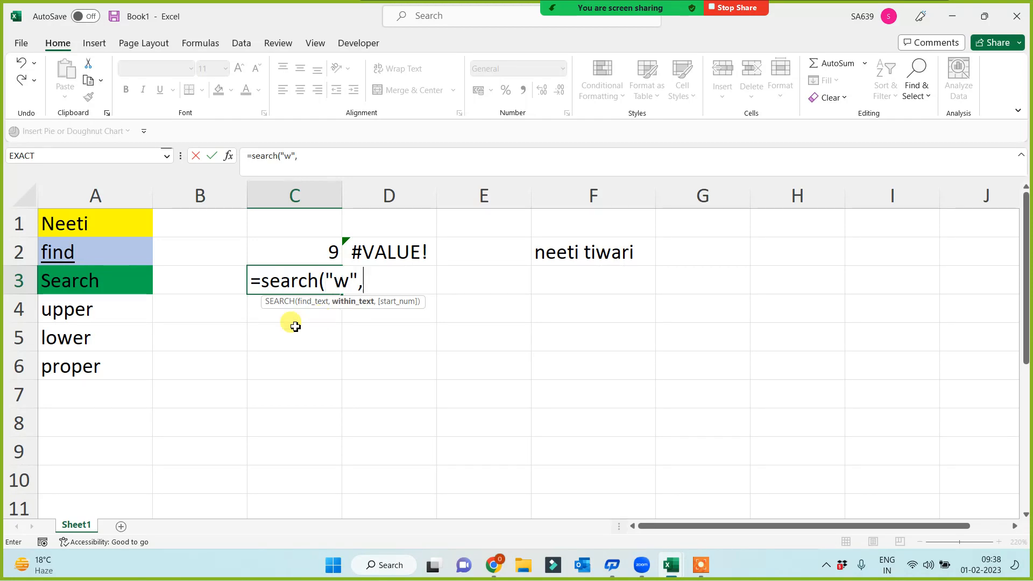
pyautogui.click(556, 251)
pyautogui.write(')')
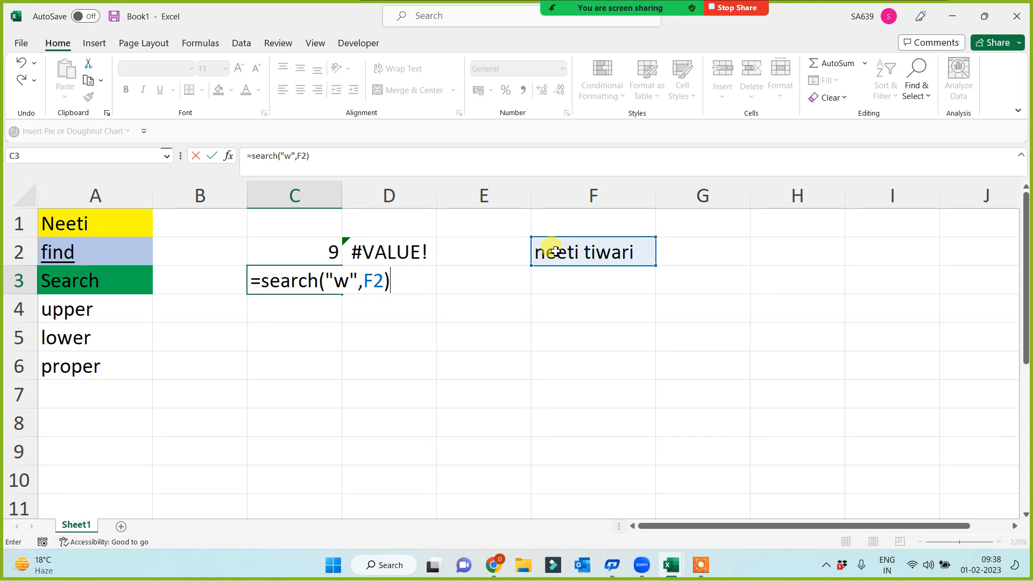
pyautogui.press('Return')
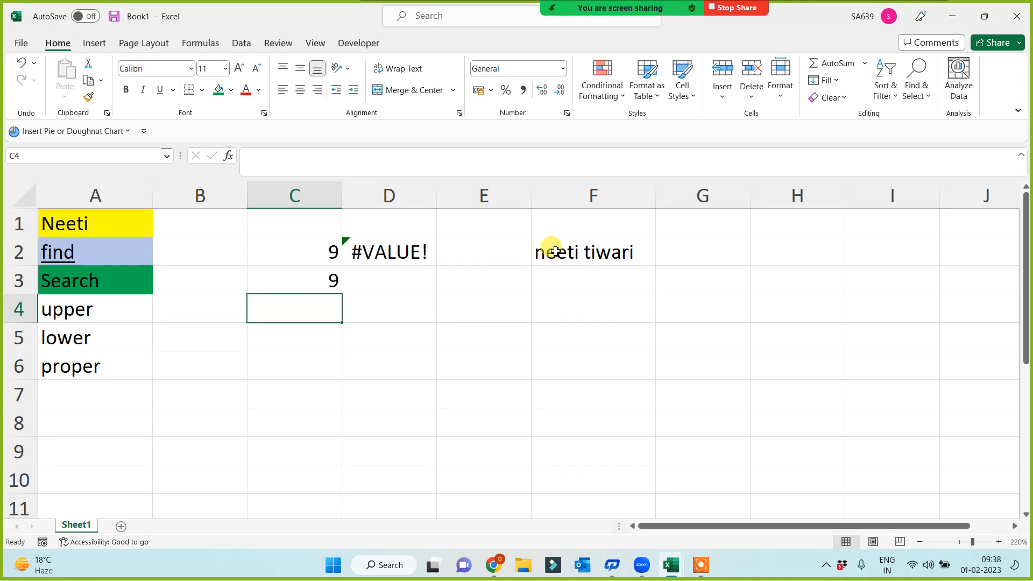
pyautogui.click(108, 284)
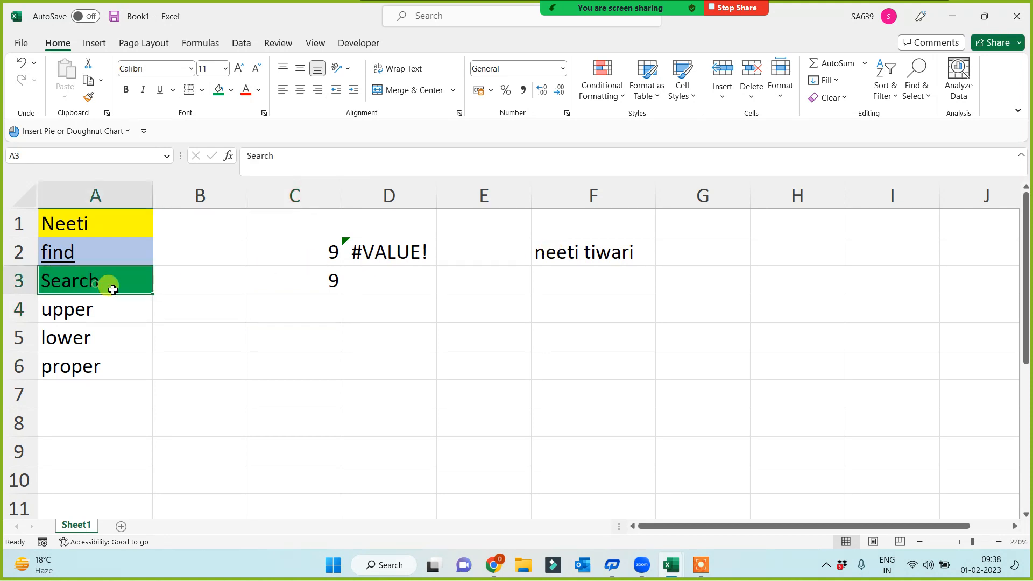
pyautogui.click(293, 284)
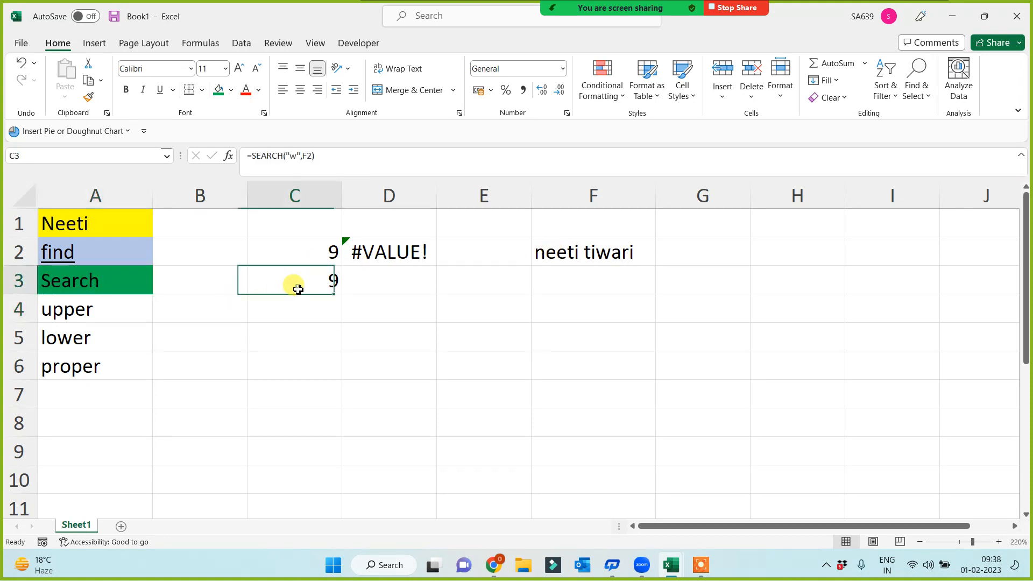
# Step: Try uppercase W in C2's FIND formula, then undo the change
pyautogui.click(321, 246)
pyautogui.click(288, 159)
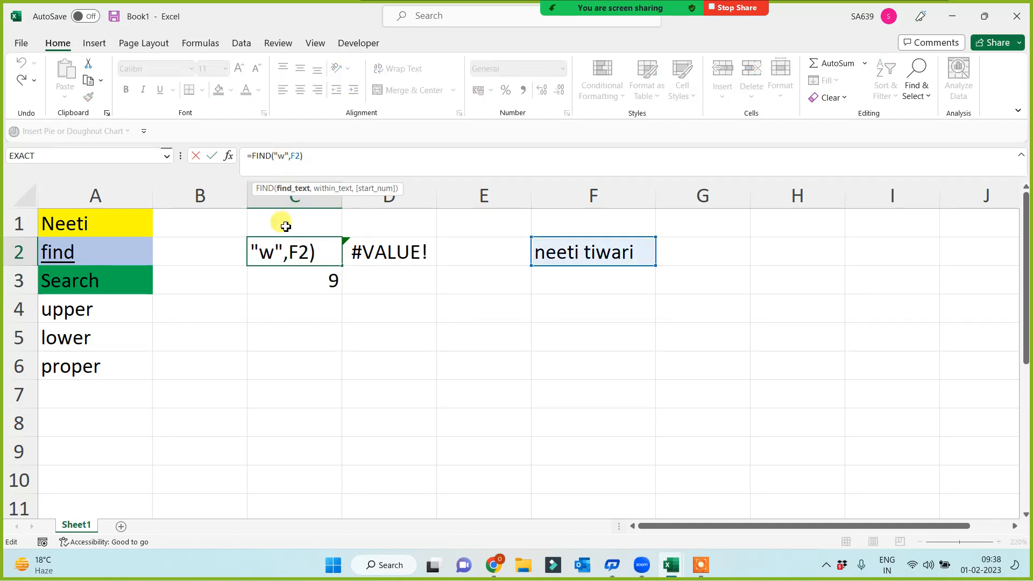
pyautogui.press('BackSpace')
pyautogui.write('W')
pyautogui.press('Return')
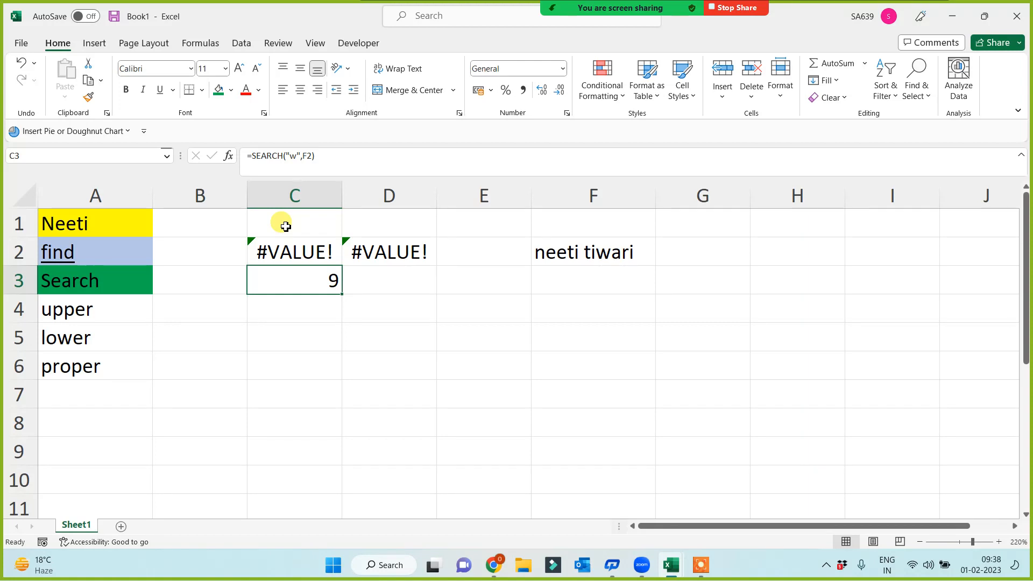
pyautogui.hotkey('ctrl', 'z')
# Step: Change C3 to =SEARCH("W",F2), which still returns 9
pyautogui.click(300, 279)
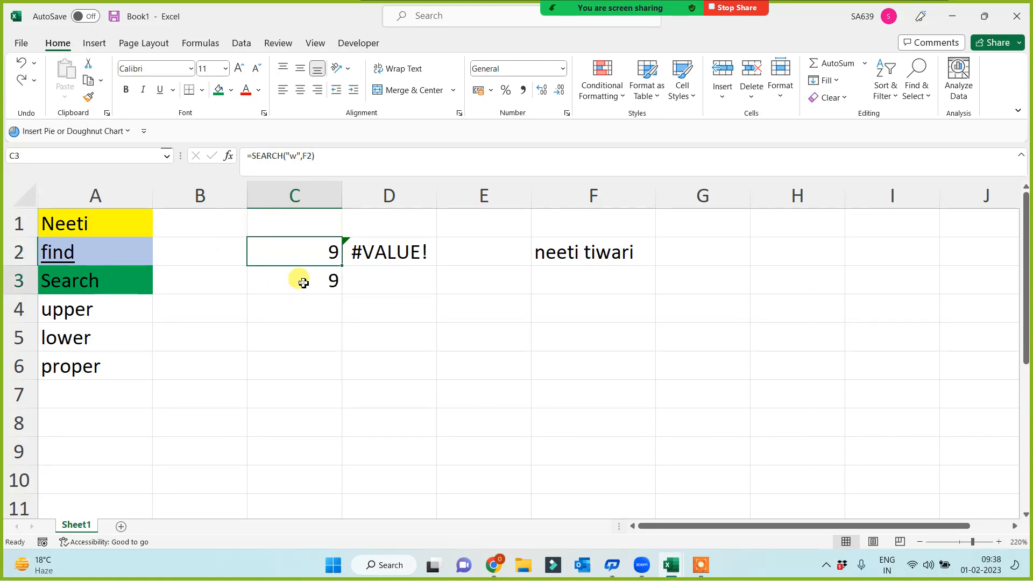
pyautogui.click(295, 158)
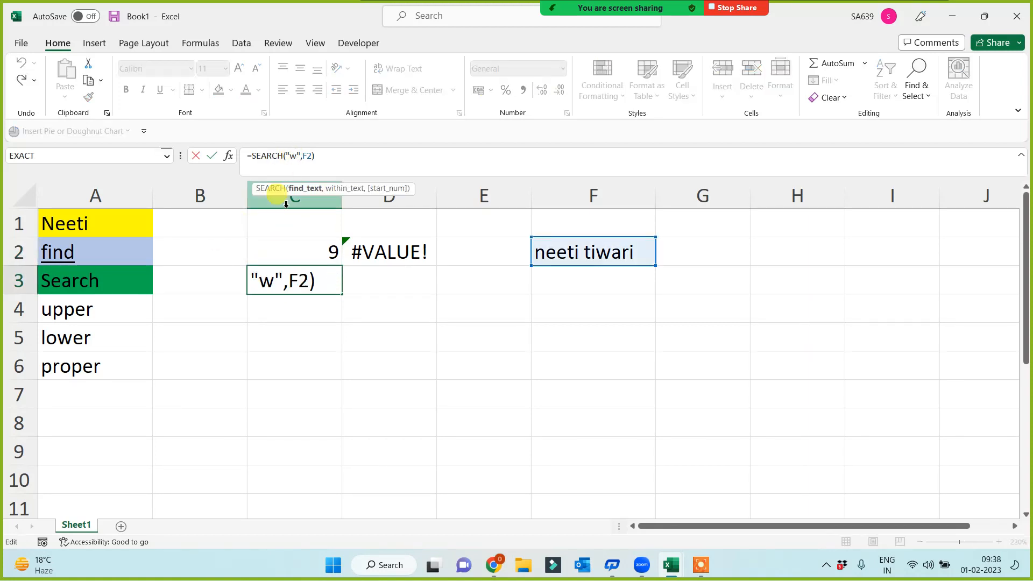
pyautogui.press('BackSpace')
pyautogui.write('W')
pyautogui.press('Return')
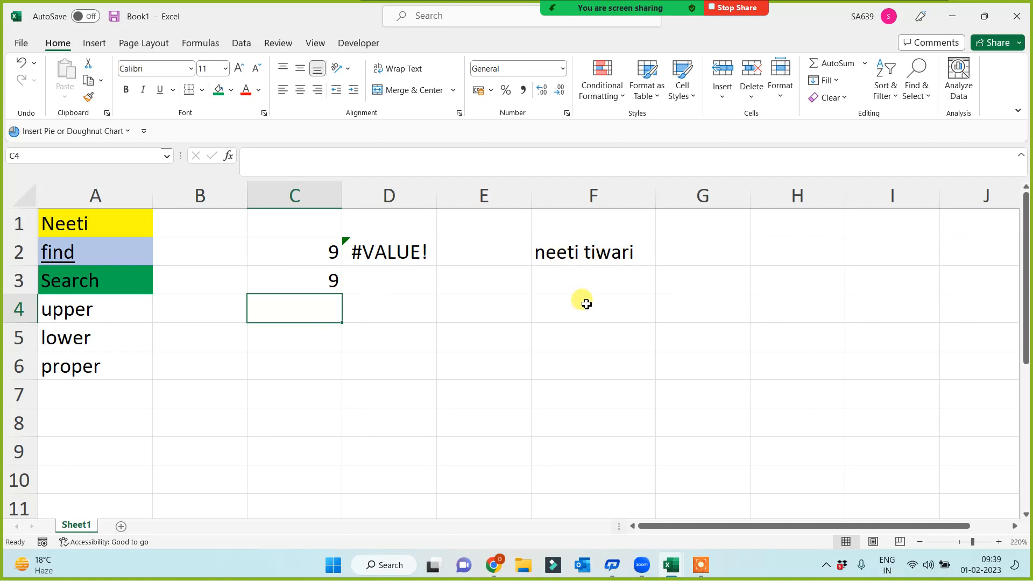
# Step: Enter =SEARCH("T",F2) in D3 so it returns 4
pyautogui.click(387, 278)
pyautogui.write('=')
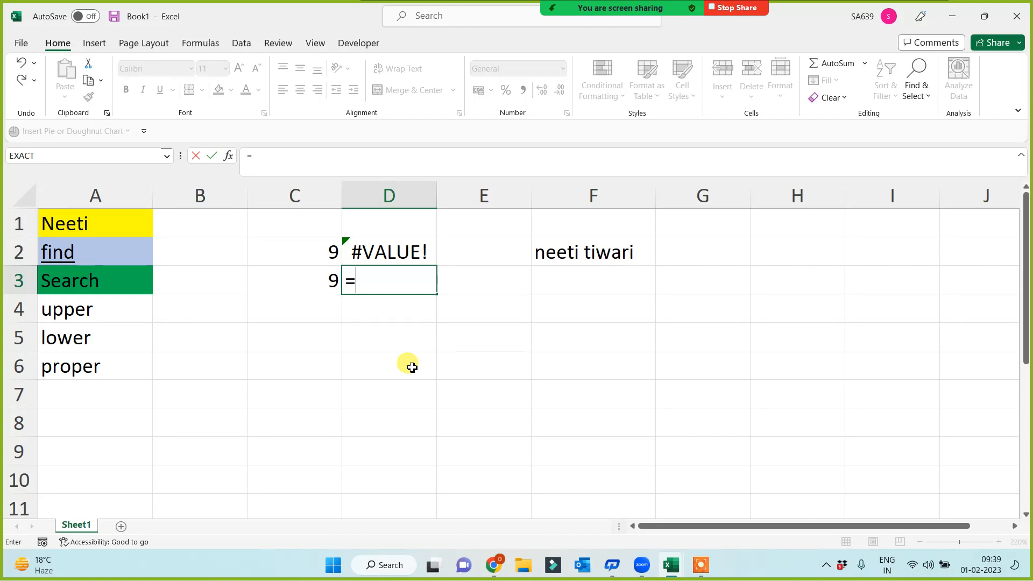
pyautogui.write('sea')
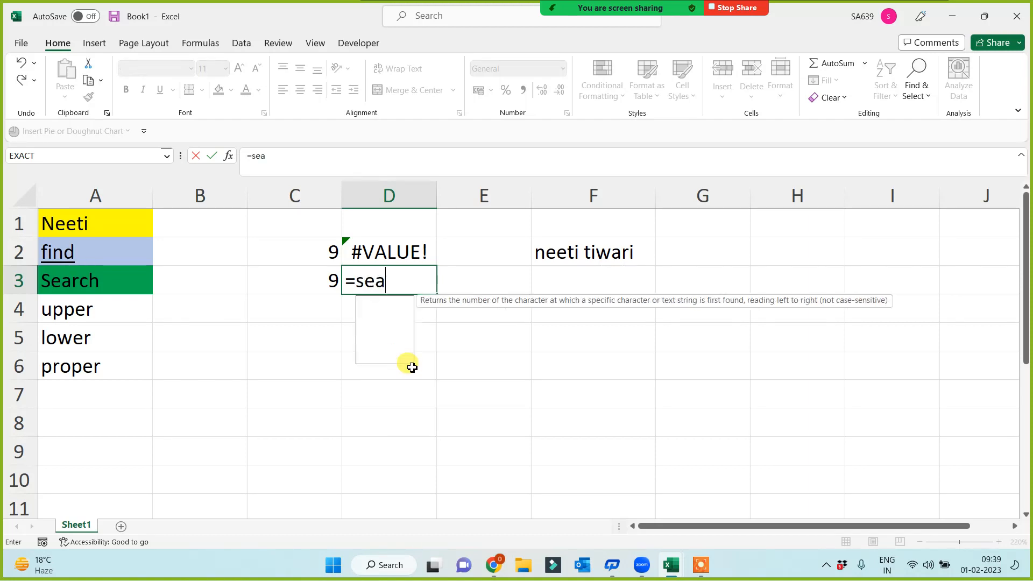
pyautogui.write('rch(')
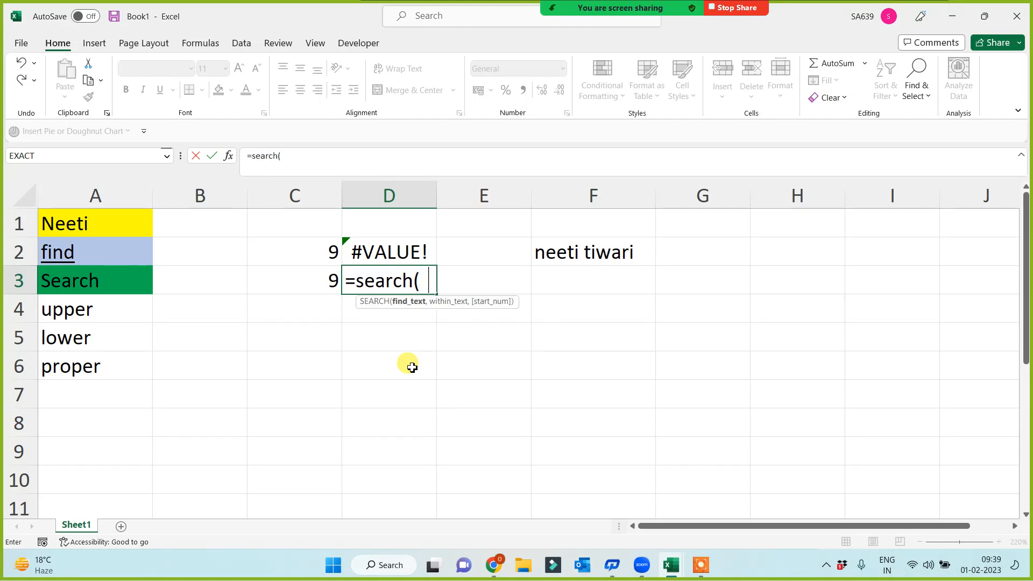
pyautogui.write('"T",')
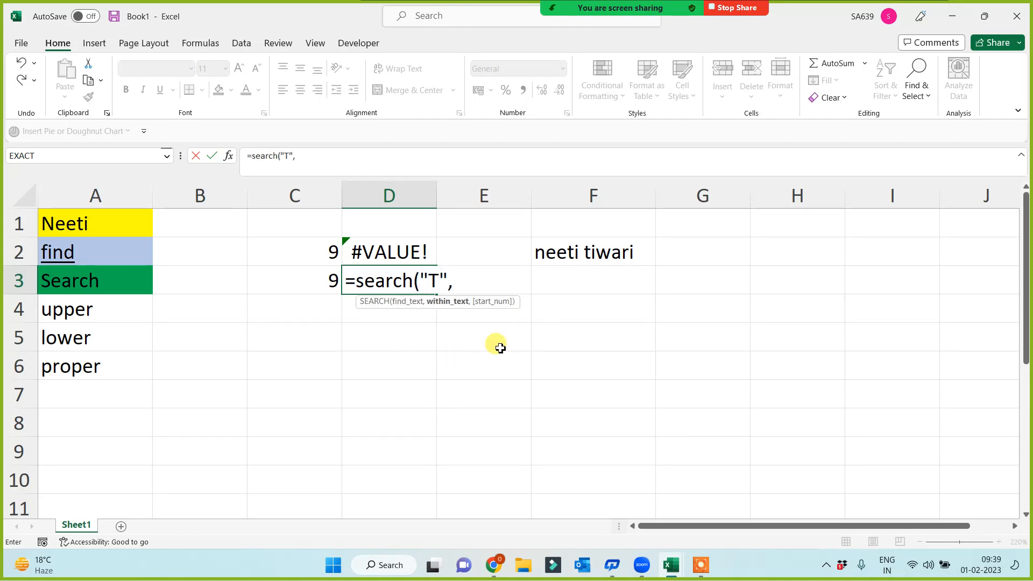
pyautogui.click(568, 259)
pyautogui.write(')')
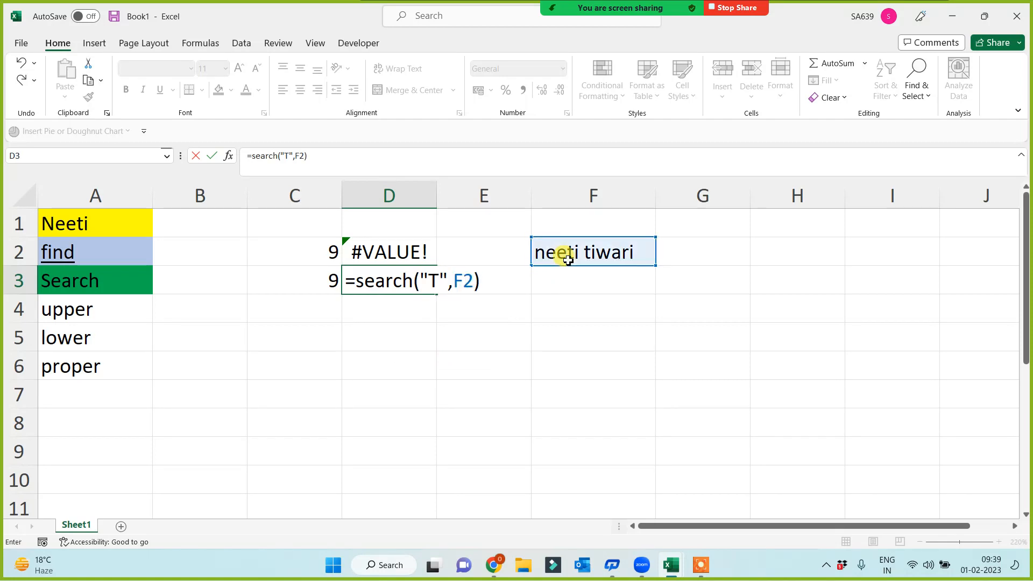
pyautogui.press('Return')
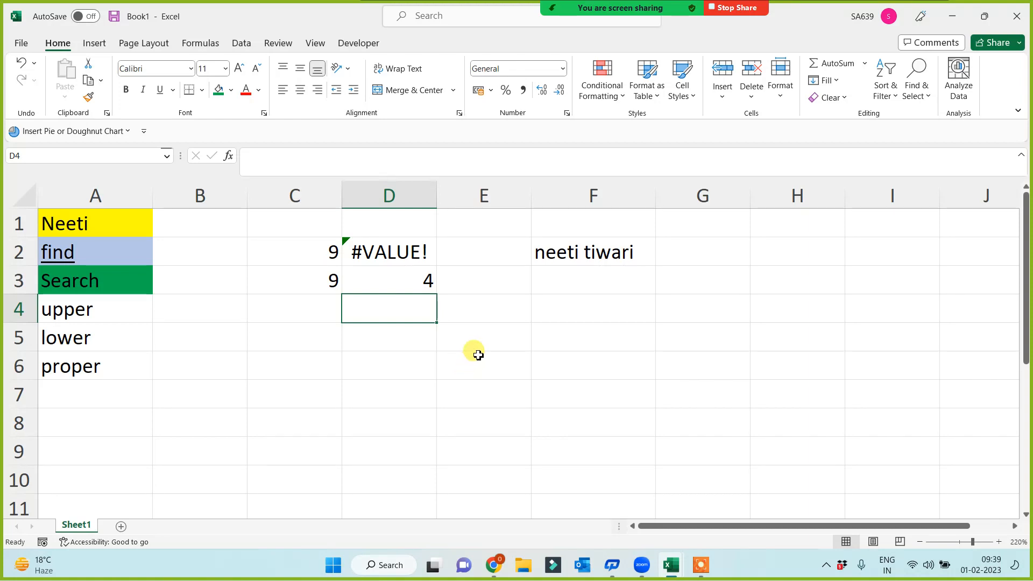
pyautogui.click(361, 277)
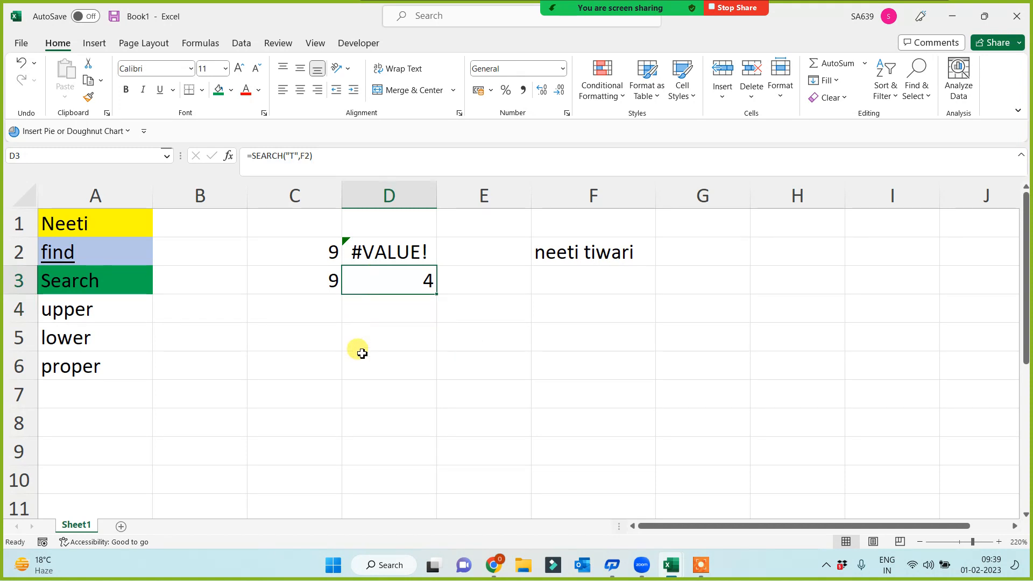
pyautogui.click(267, 343)
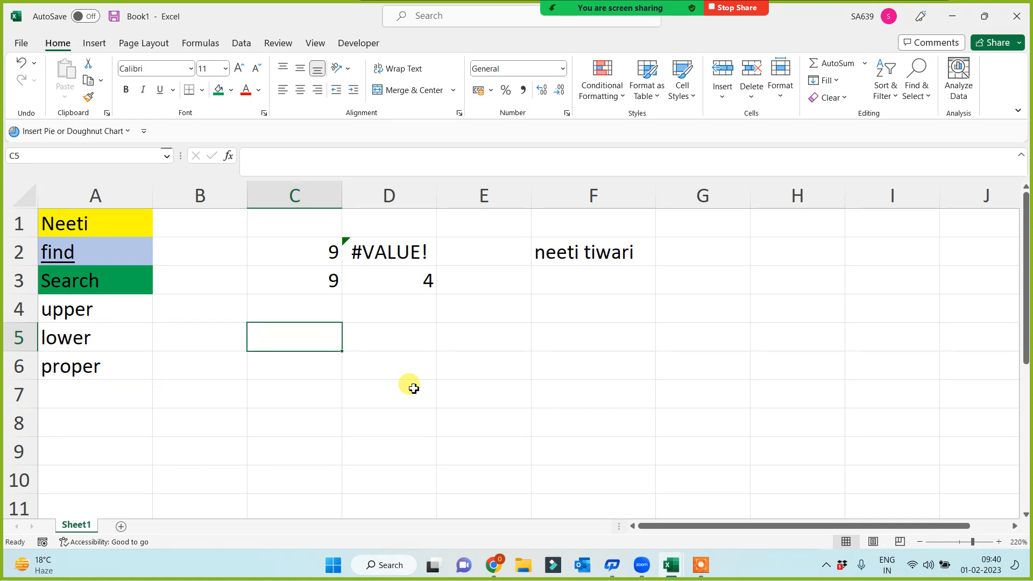
pyautogui.click(80, 243)
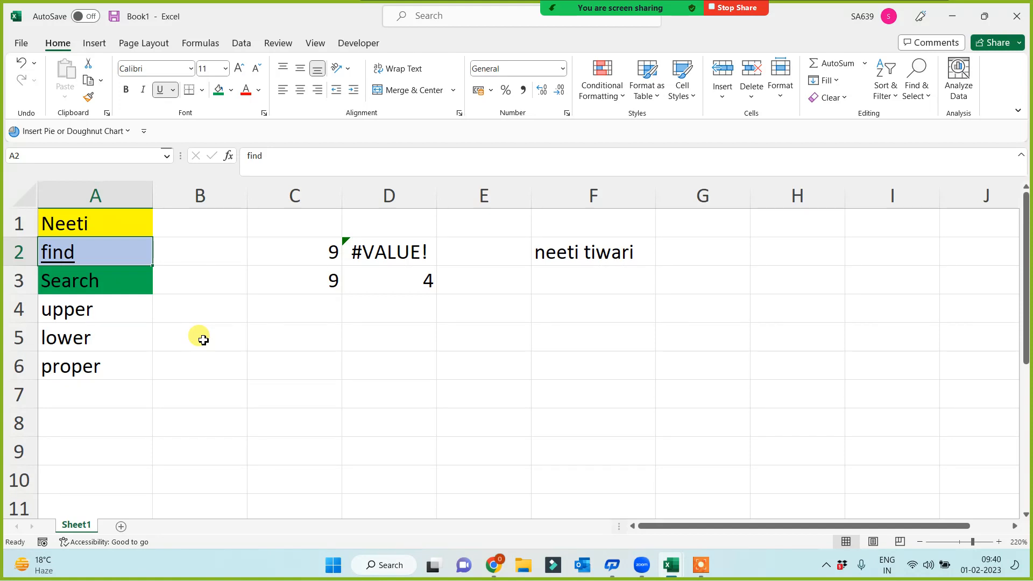
pyautogui.moveTo(104, 299); pyautogui.dragTo(106, 371)
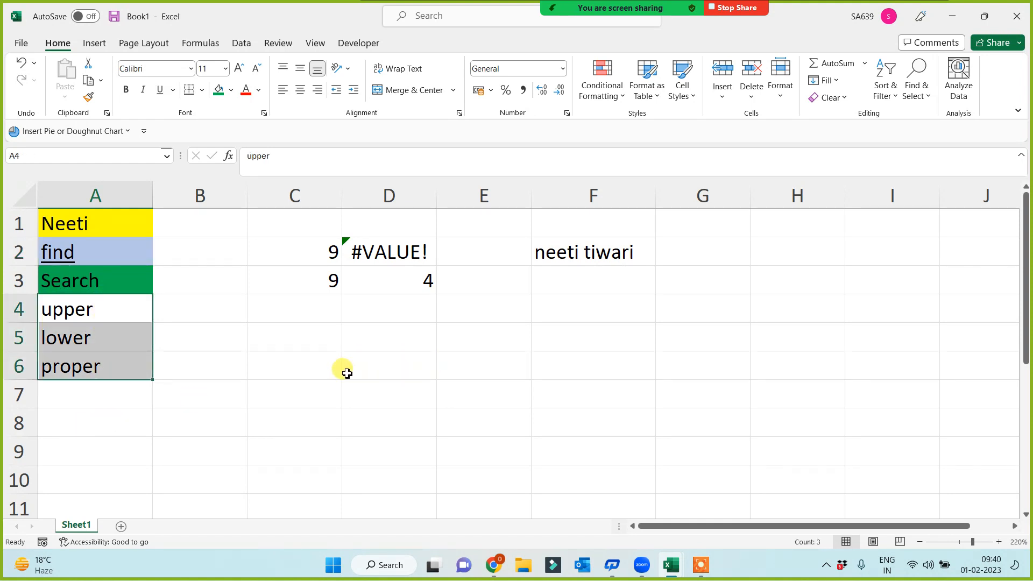
pyautogui.moveTo(116, 310); pyautogui.dragTo(104, 369)
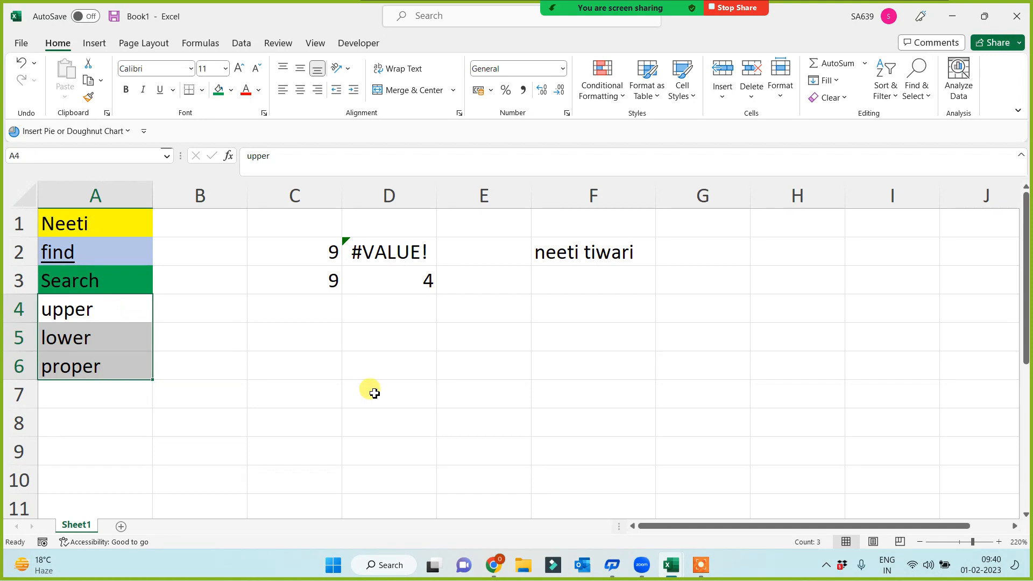
# Step: Enter =UPPER(F2) in B4 and =LOWER(F2) in B5
pyautogui.click(207, 309)
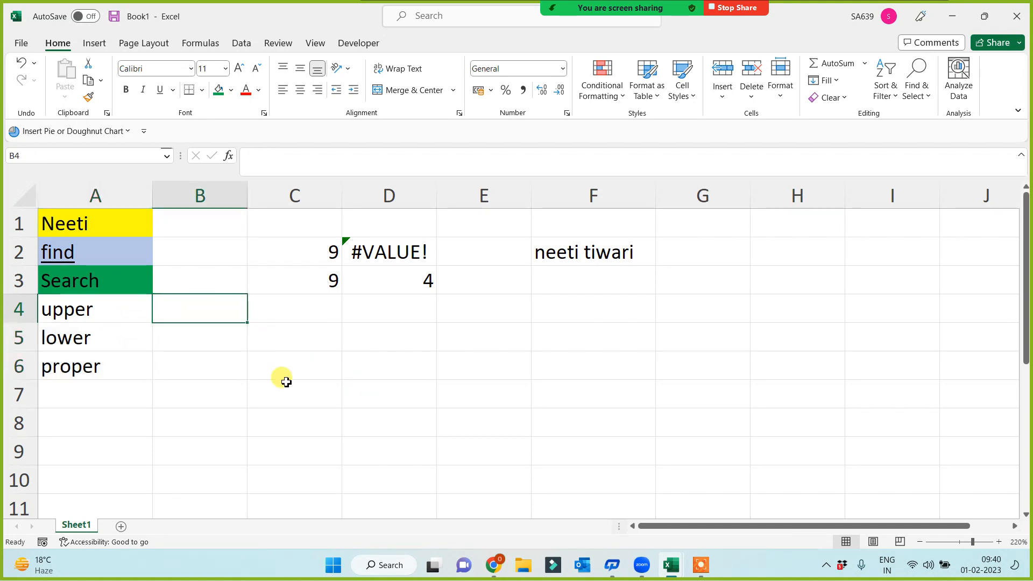
pyautogui.write('=upper(')
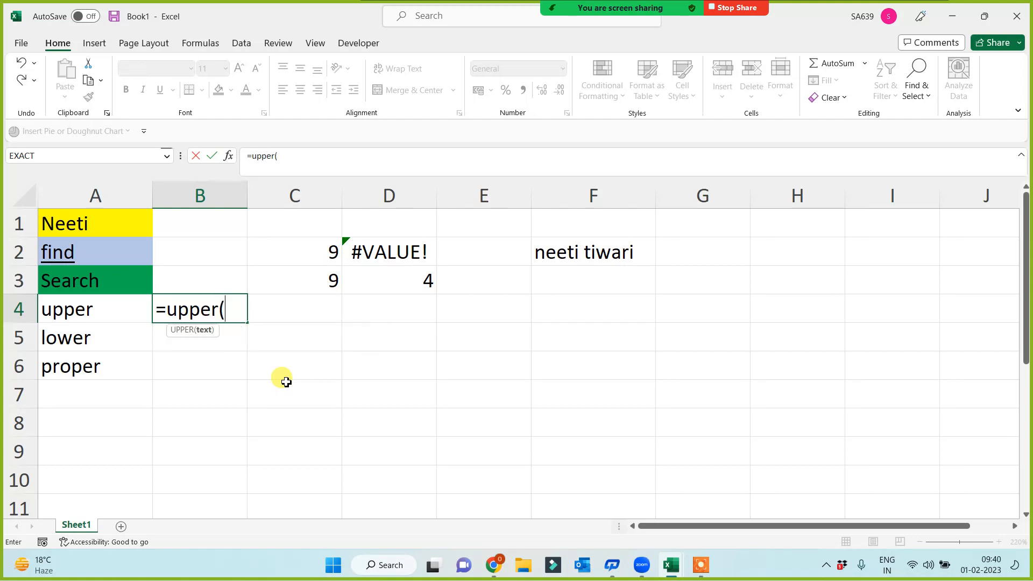
pyautogui.click(605, 256)
pyautogui.write(')')
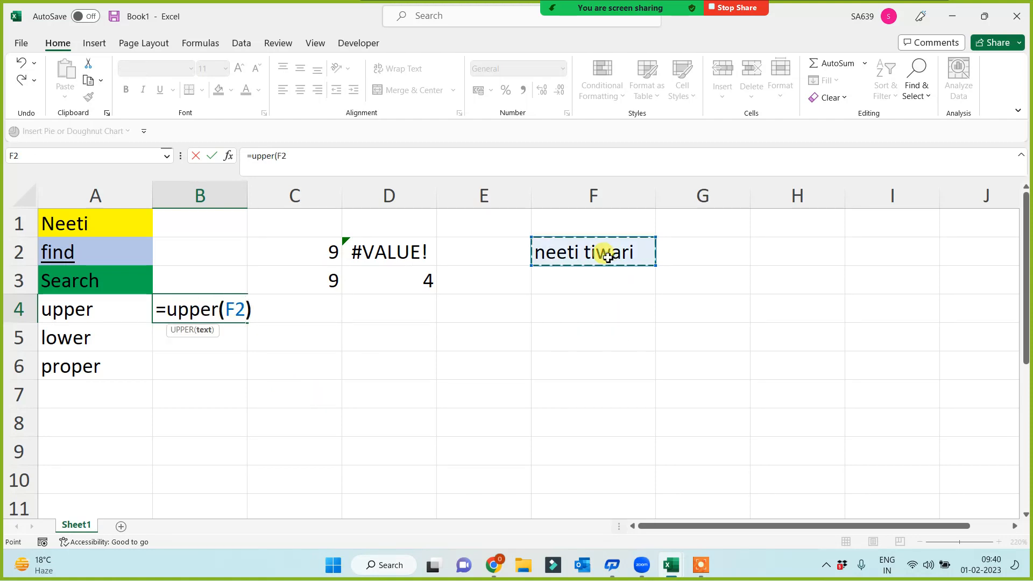
pyautogui.press('Return')
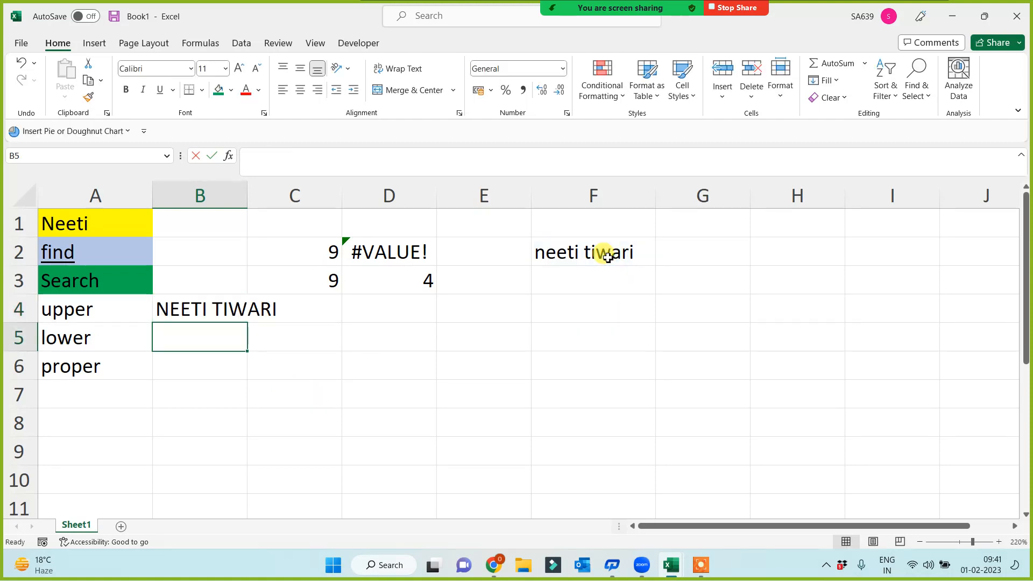
pyautogui.write('=lower(')
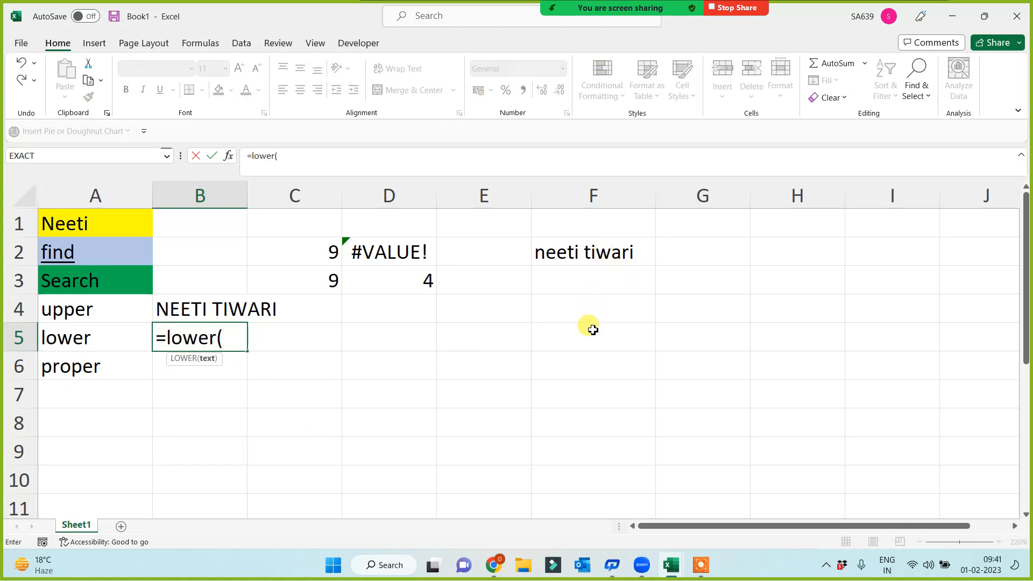
pyautogui.click(591, 251)
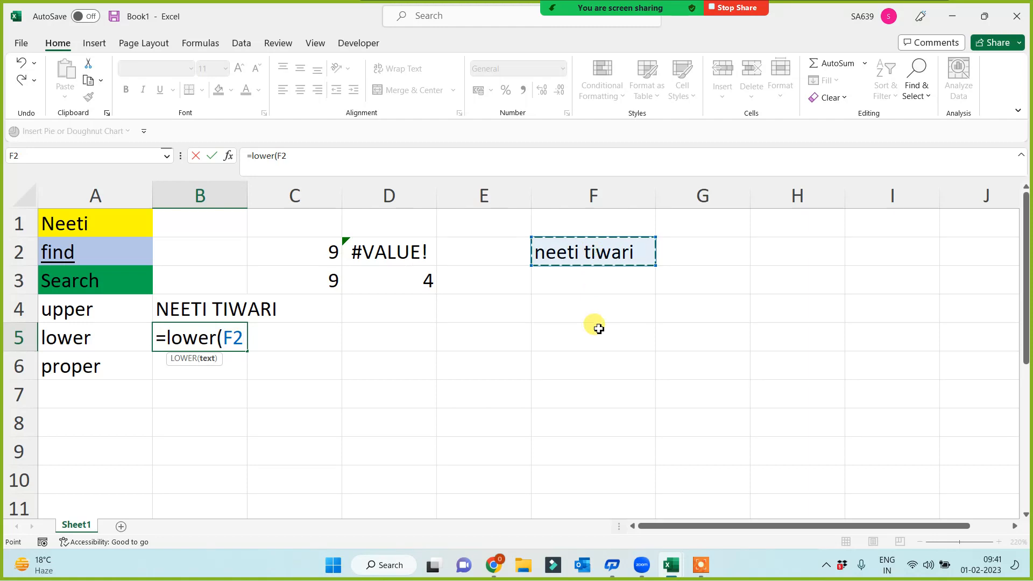
pyautogui.write(')')
pyautogui.press('Return')
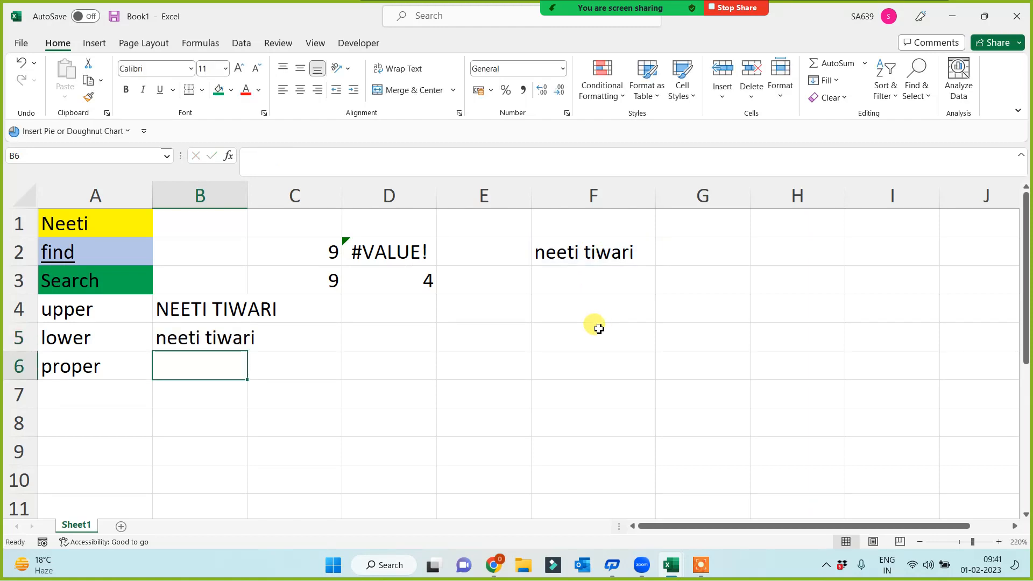
# Step: Replace the second letter of F2's name with a capital E and recheck B5
pyautogui.doubleClick(554, 254)
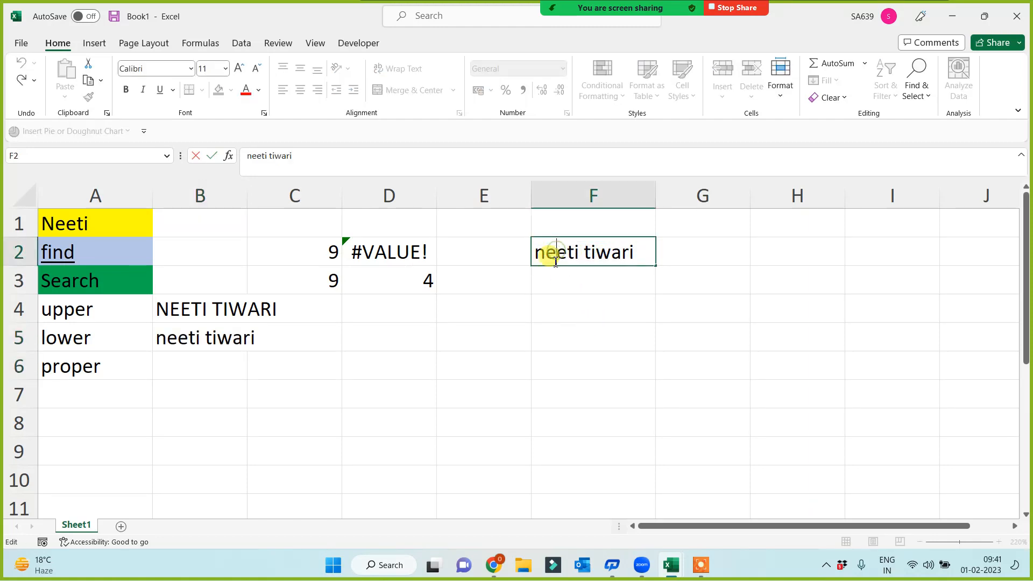
pyautogui.press('BackSpace')
pyautogui.write('E')
pyautogui.press('Return')
pyautogui.click(241, 339)
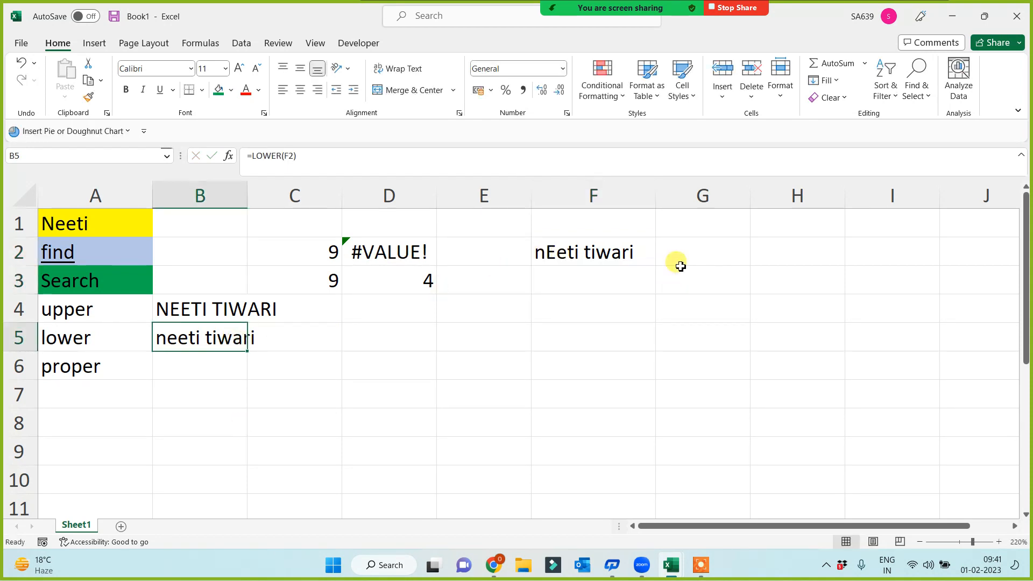
pyautogui.click(544, 254)
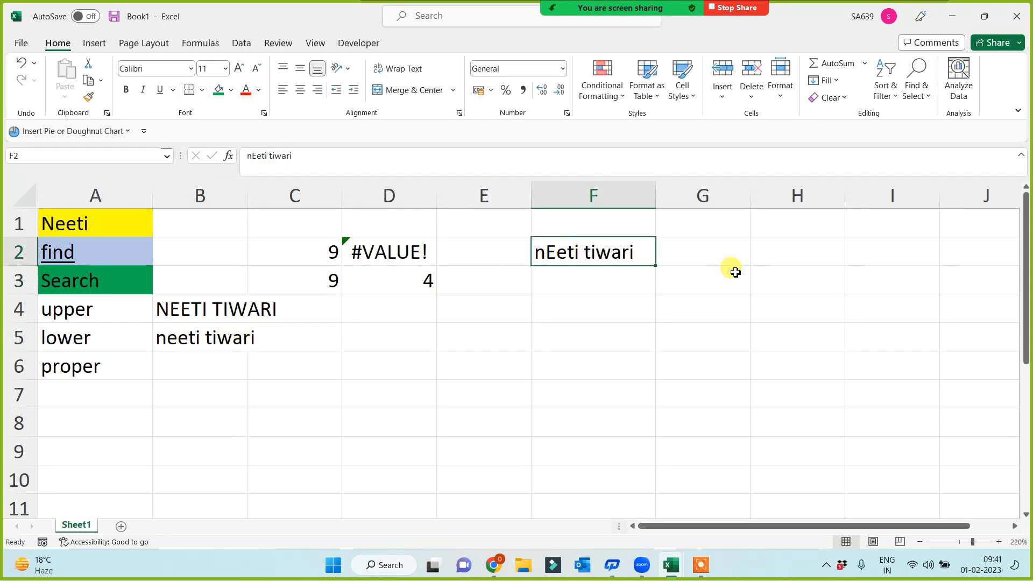
pyautogui.click(203, 345)
pyautogui.click(196, 363)
# Step: Enter =PROPER(F2) in B6 to capitalise each word of the name
pyautogui.write('=p')
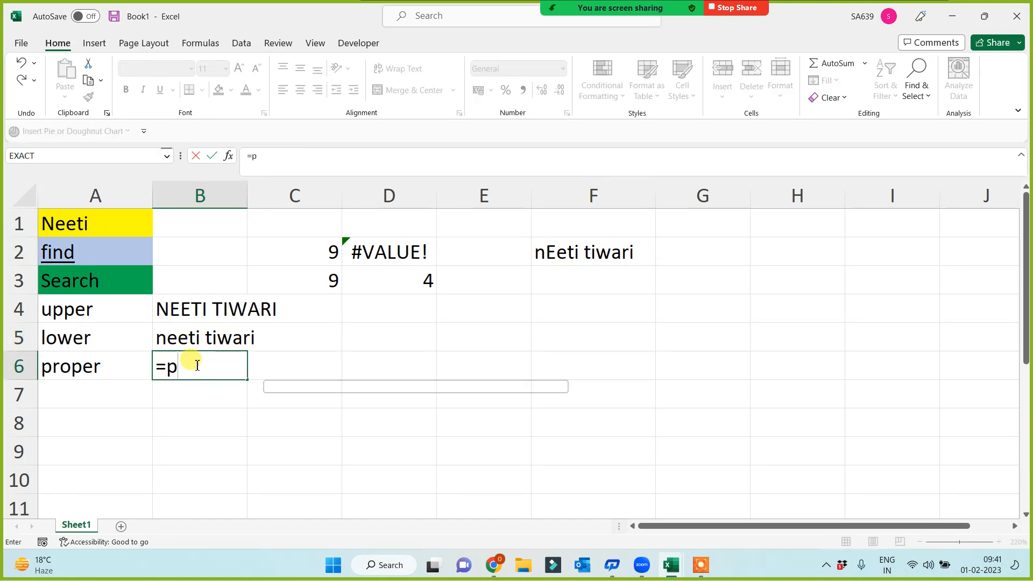
pyautogui.write('roper(')
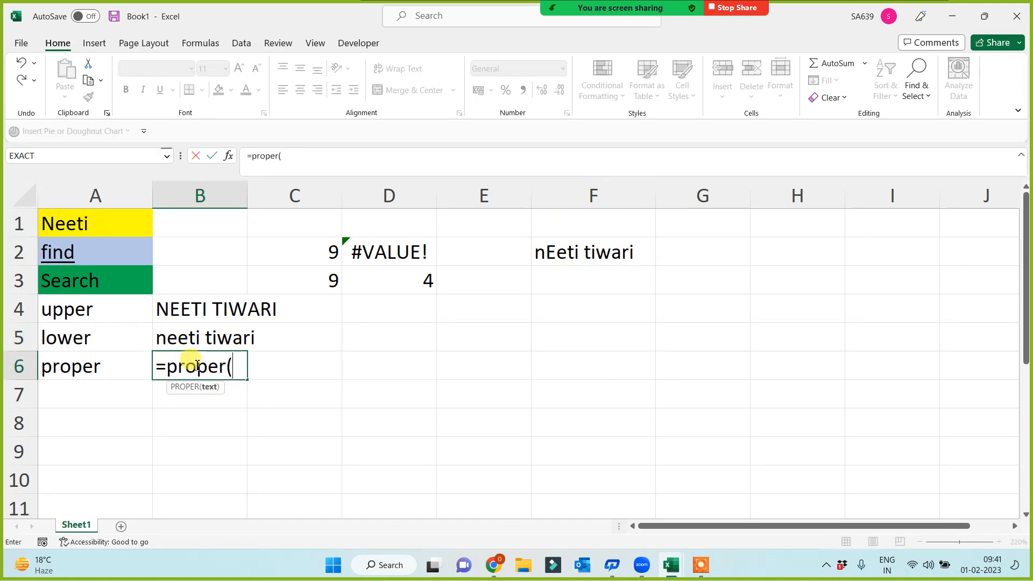
pyautogui.click(564, 257)
pyautogui.write(')')
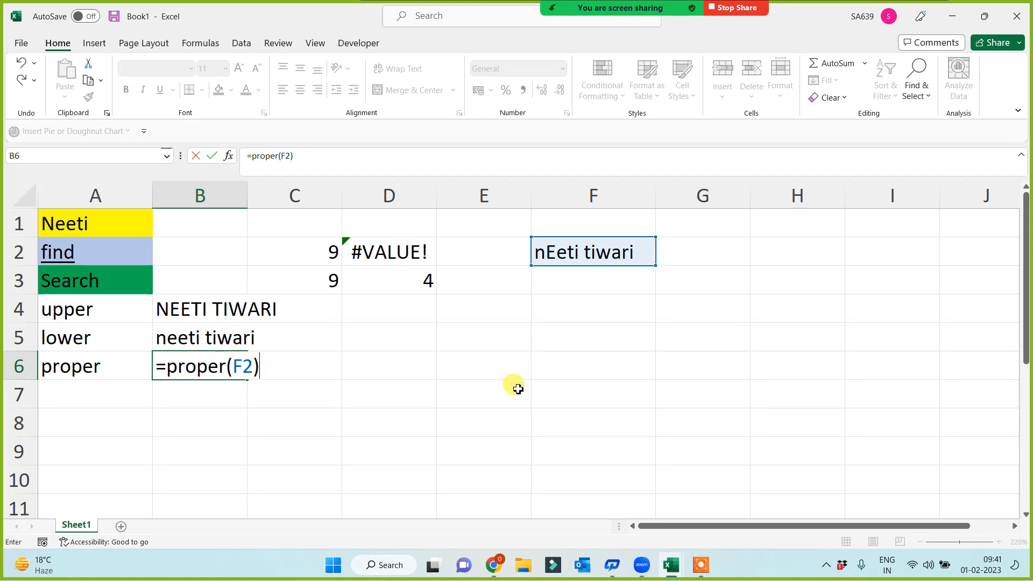
pyautogui.press('Return')
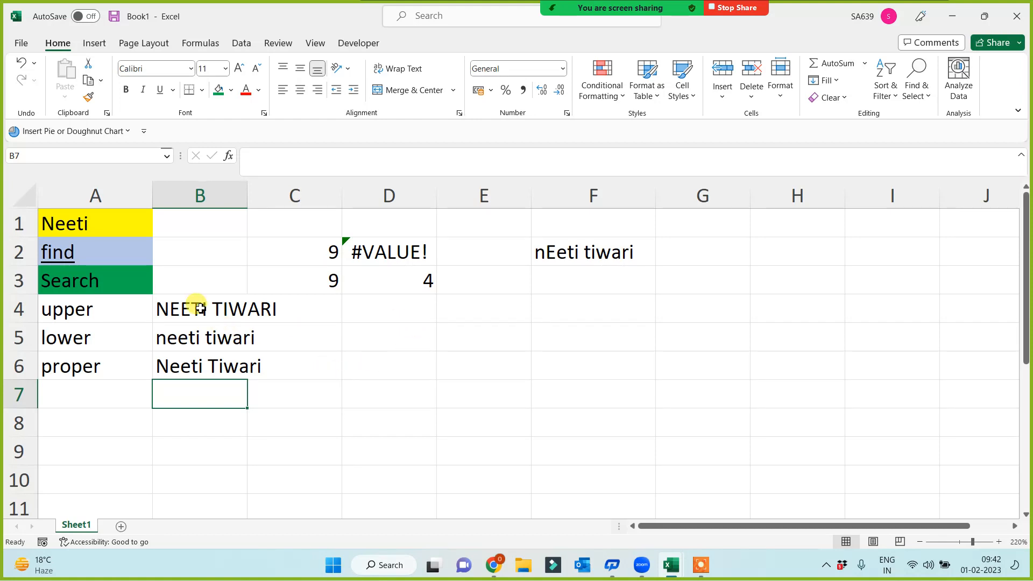
# Step: Move the case-conversion results from B4:B6 to H5:H7
pyautogui.moveTo(198, 304); pyautogui.dragTo(203, 377)
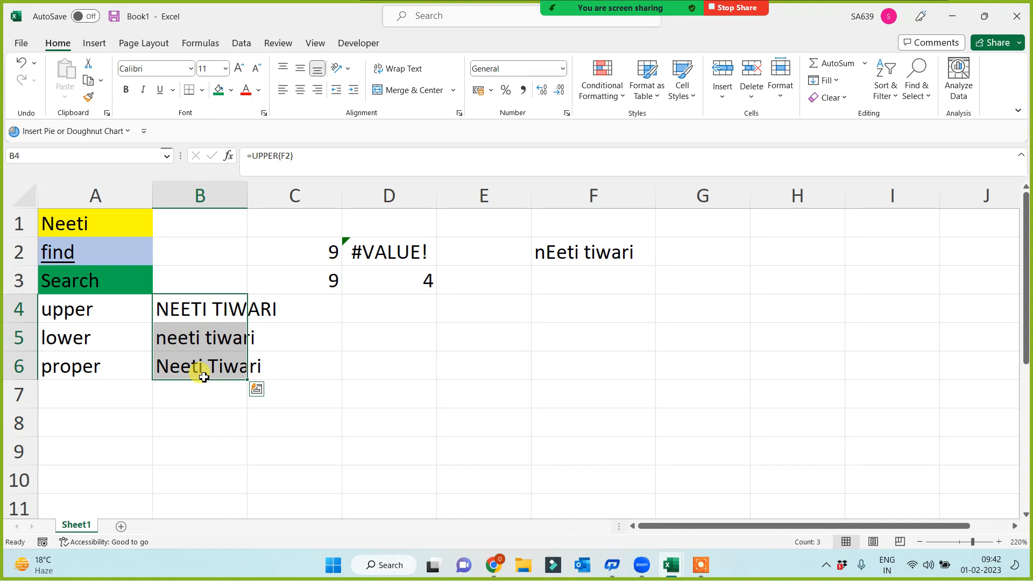
pyautogui.hotkey('ctrl', 'c')
pyautogui.click(789, 329)
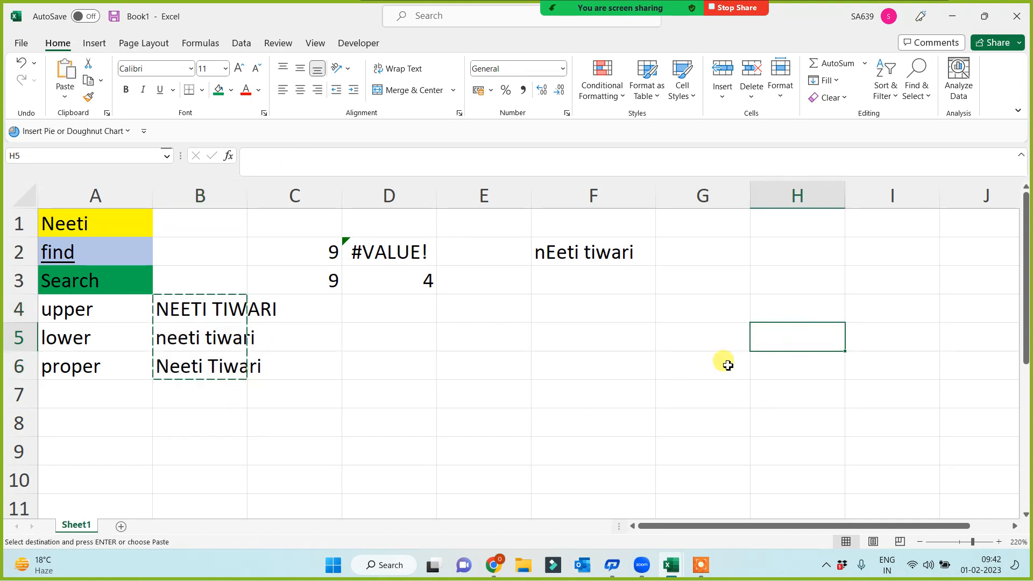
pyautogui.hotkey('ctrl', 'v')
pyautogui.click(544, 377)
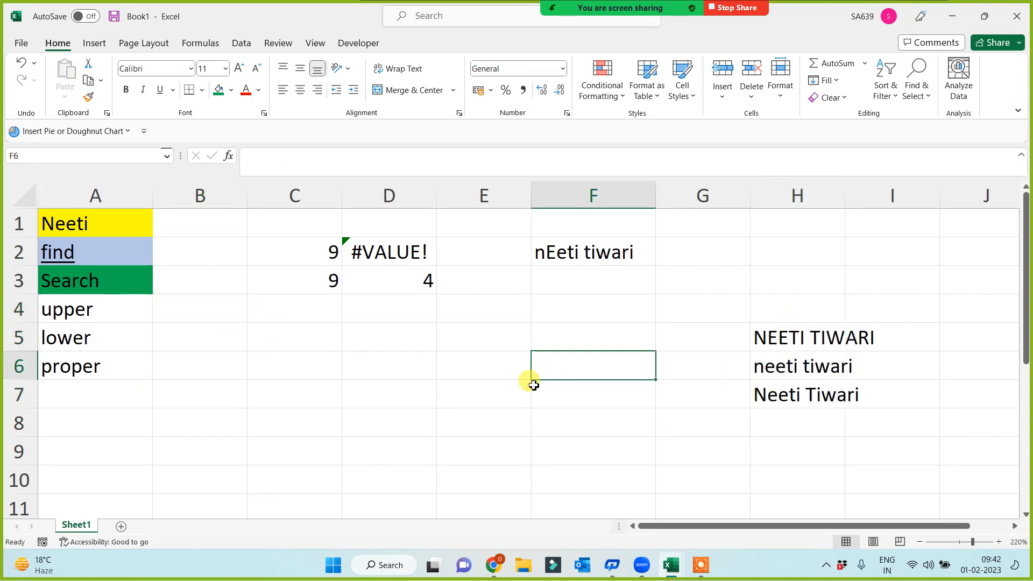
# Step: Type a name heading in B1 and fill it light blue
pyautogui.click(215, 228)
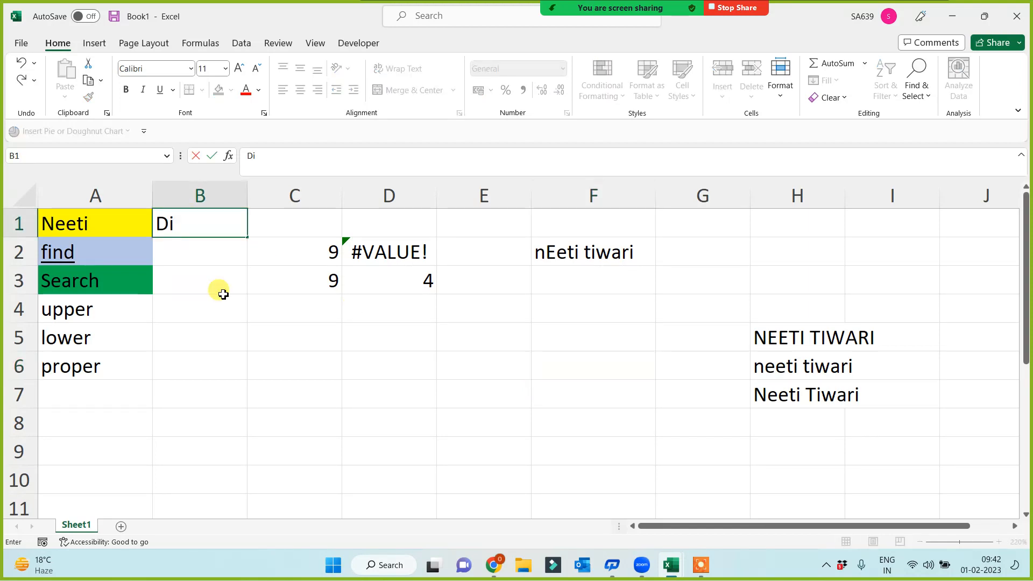
pyautogui.write('ksha')
pyautogui.click(223, 293)
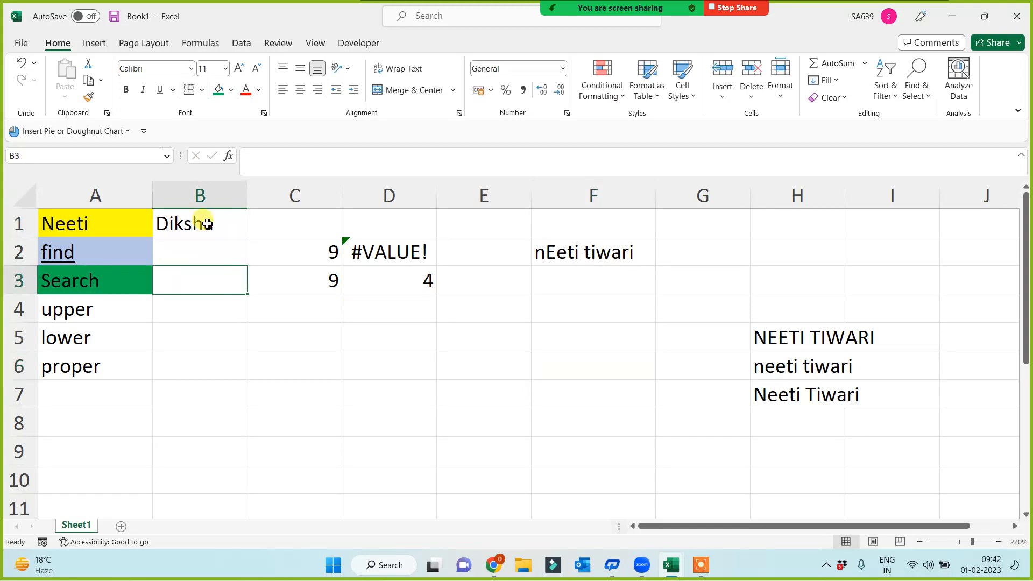
pyautogui.click(207, 223)
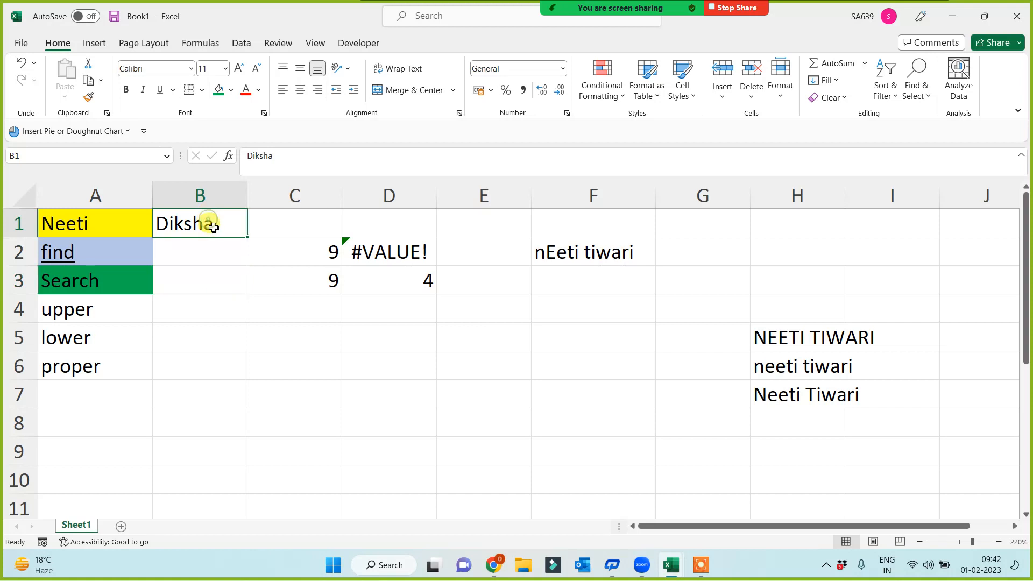
pyautogui.click(231, 90)
pyautogui.click(233, 91)
pyautogui.click(233, 90)
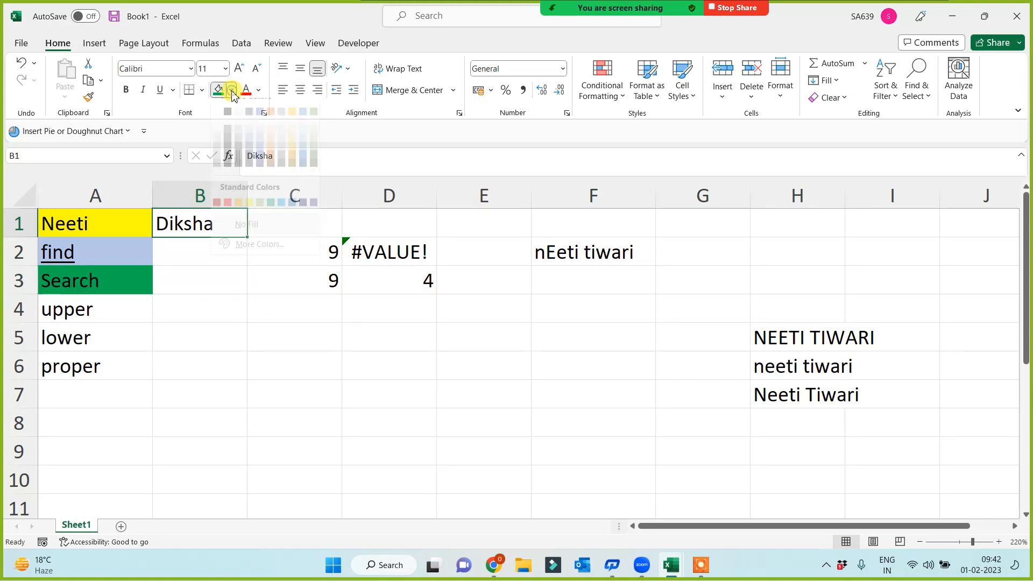
pyautogui.click(282, 217)
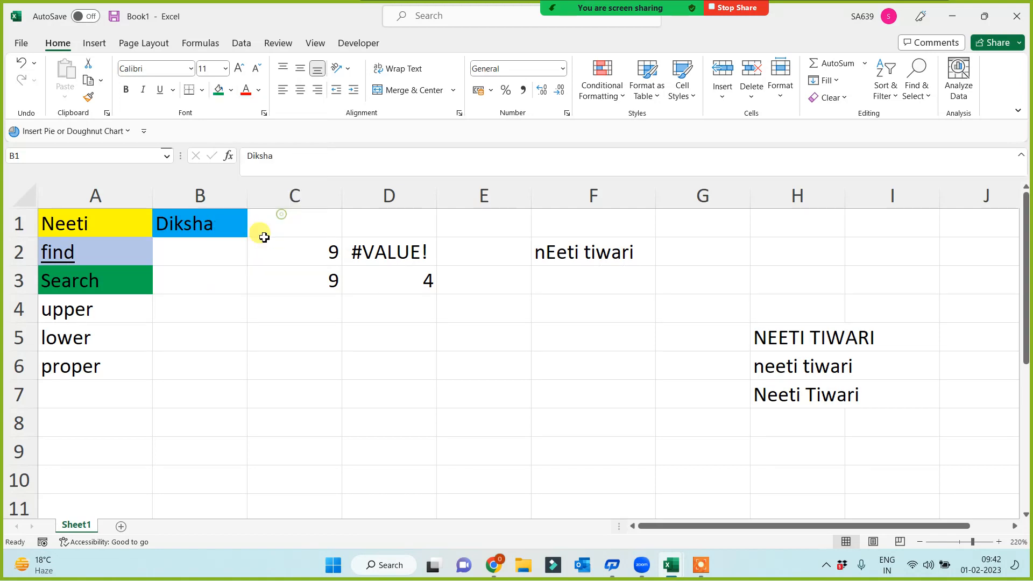
# Step: List Today, Now, PI, Row and Column in B2:B6
pyautogui.click(189, 258)
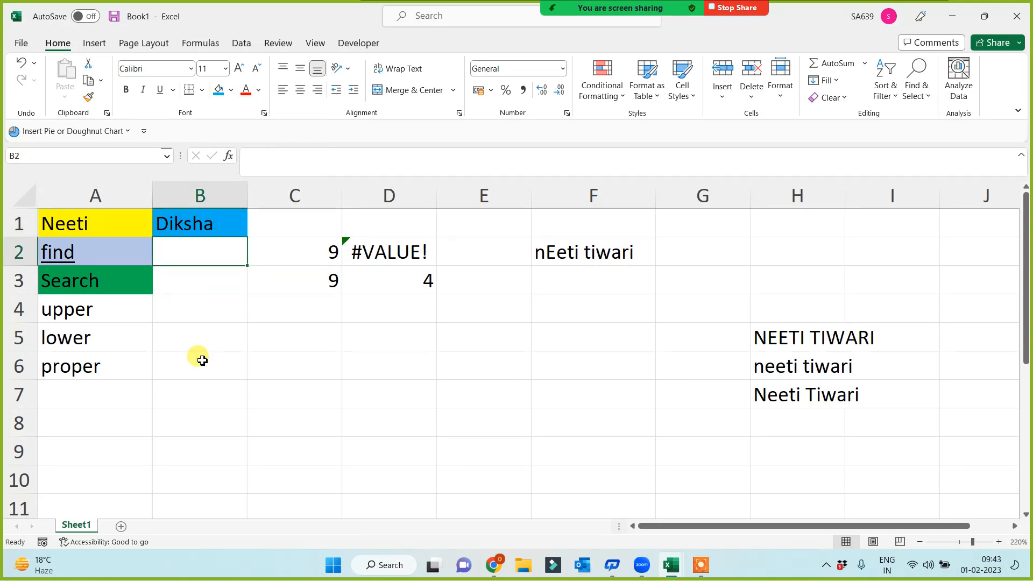
pyautogui.write('Today')
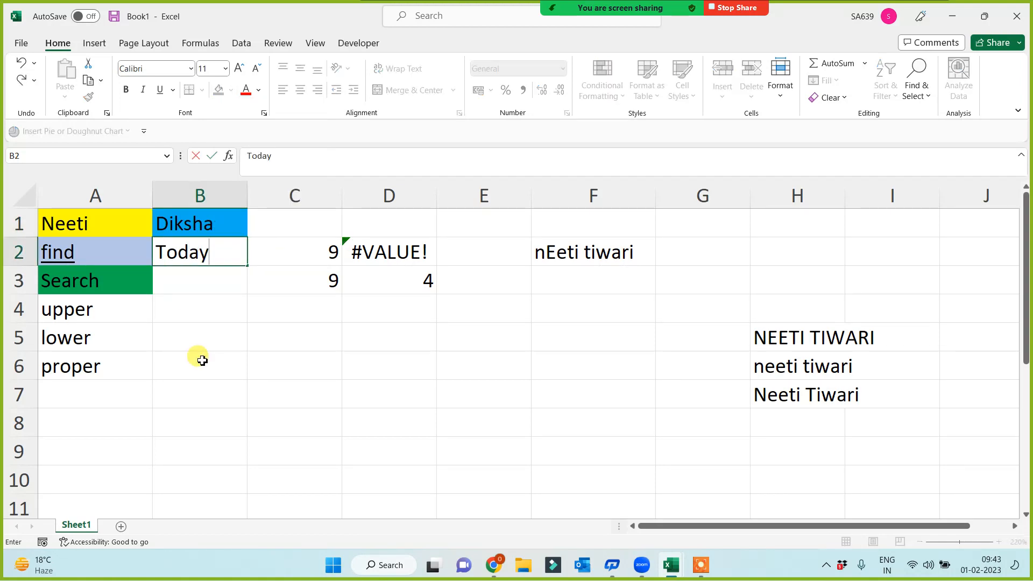
pyautogui.press('Return')
pyautogui.write('Now')
pyautogui.press('Return')
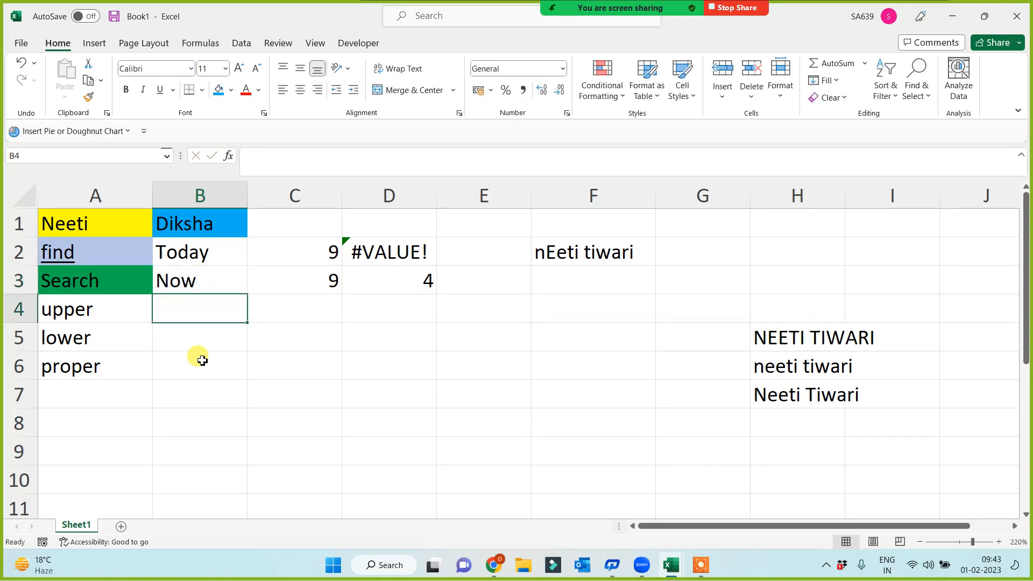
pyautogui.write('PI')
pyautogui.press('Return')
pyautogui.write('Row')
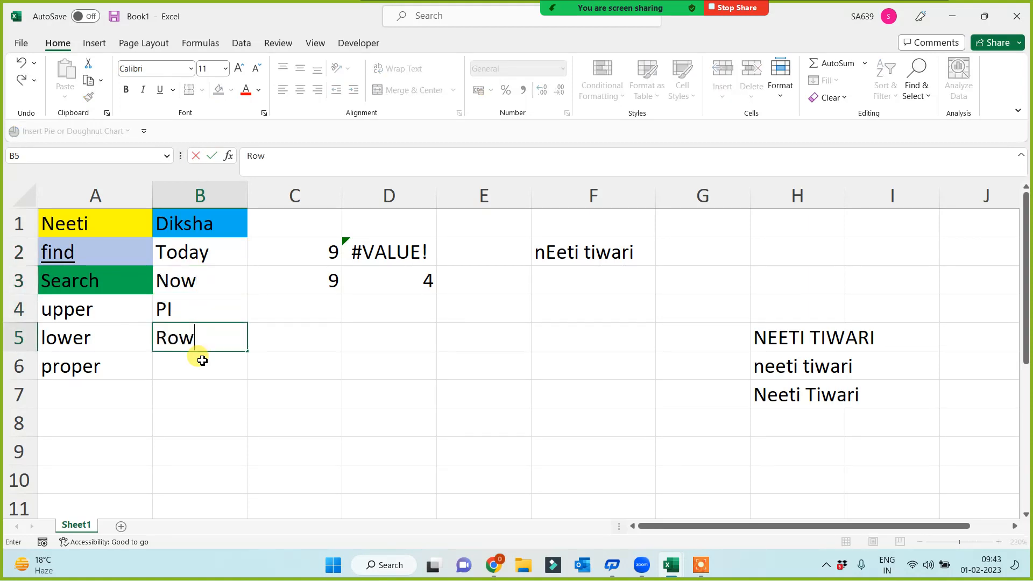
pyautogui.press('Return')
pyautogui.write('Column')
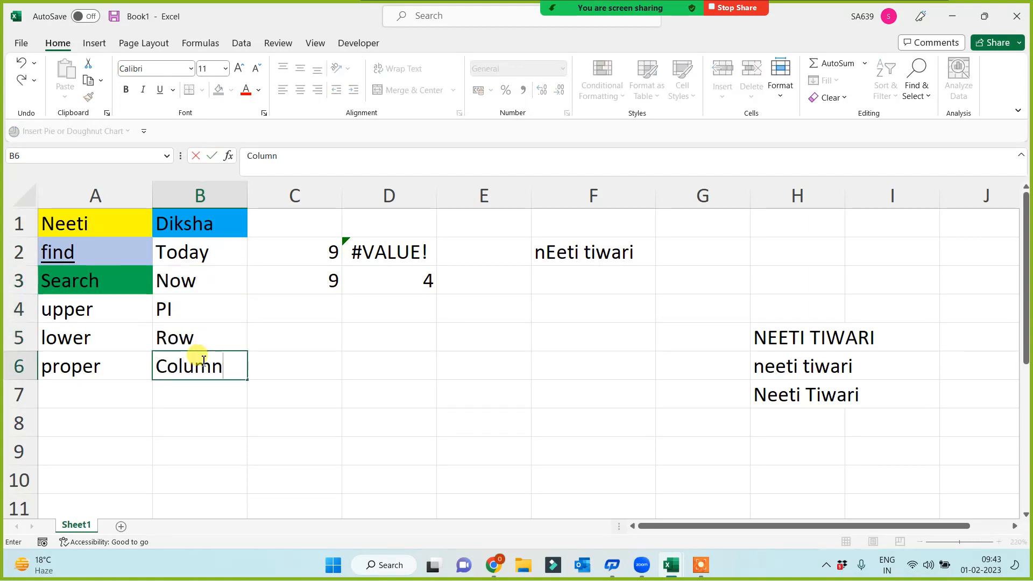
pyautogui.click(202, 455)
pyautogui.moveTo(207, 262); pyautogui.dragTo(207, 364)
pyautogui.click(357, 359)
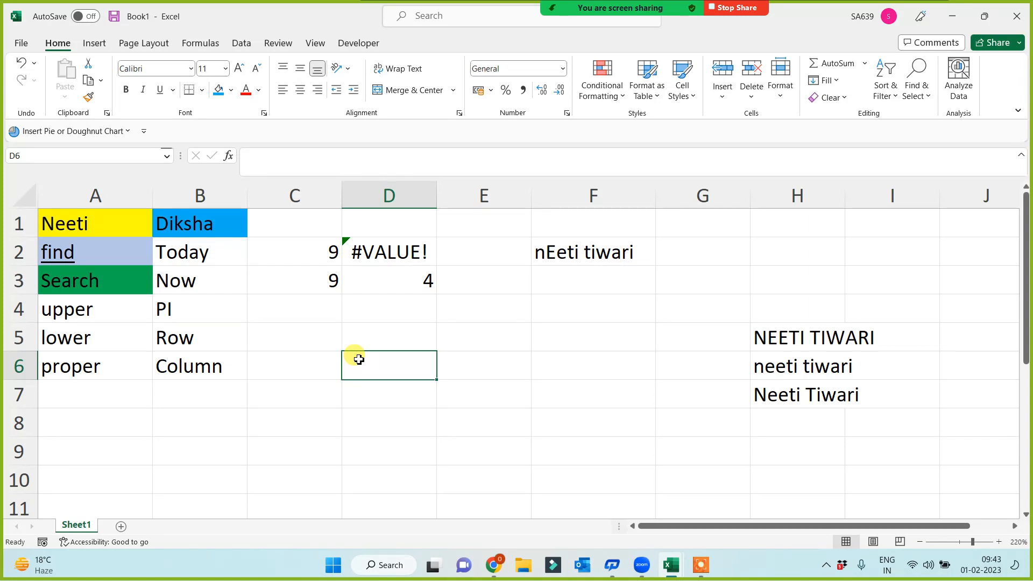
pyautogui.click(451, 368)
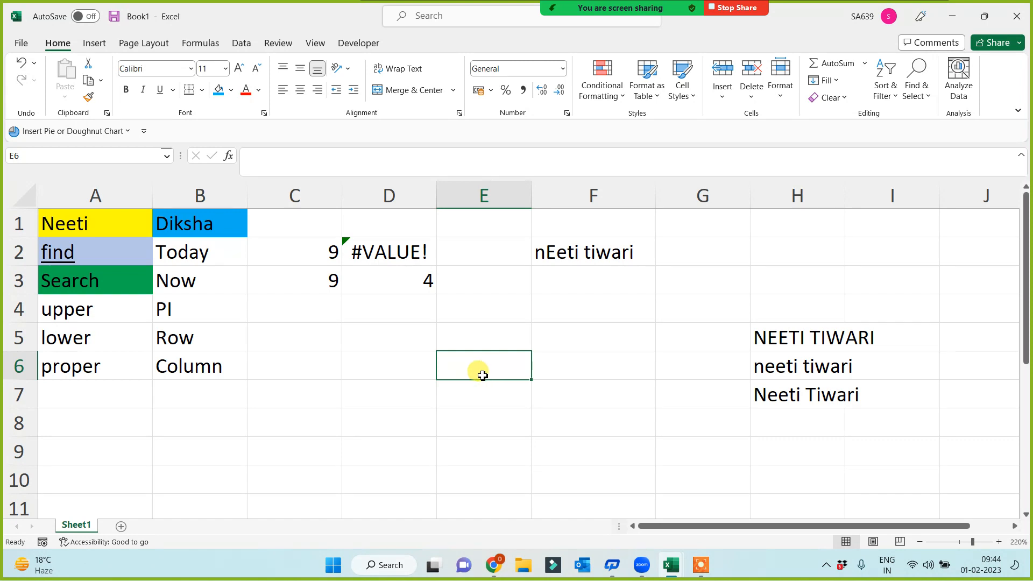
pyautogui.moveTo(207, 253); pyautogui.dragTo(205, 371)
pyautogui.click(204, 426)
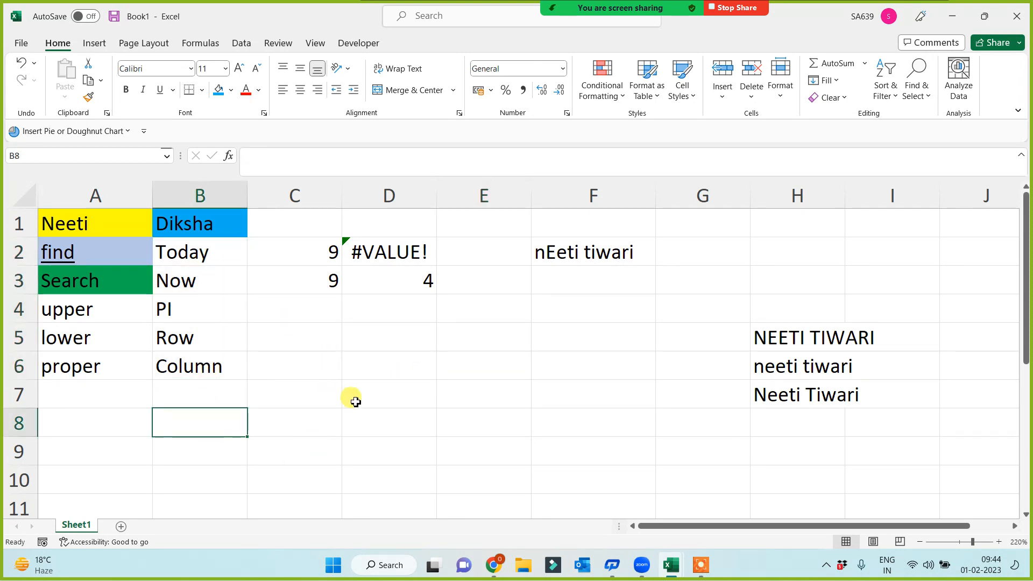
pyautogui.click(475, 396)
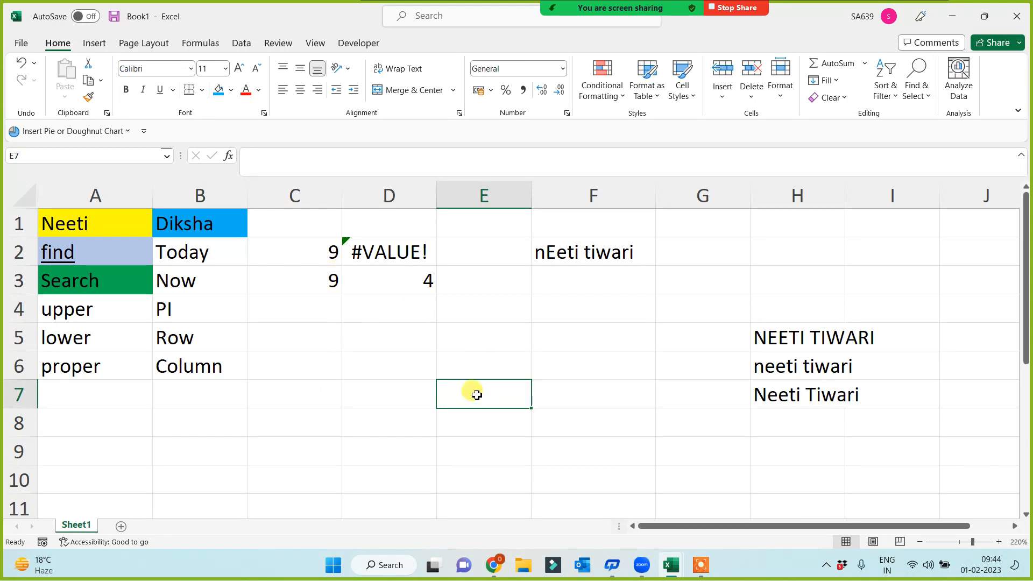
# Step: Enter =TODAY() in E7 and =NOW() in E8
pyautogui.write('=today(')
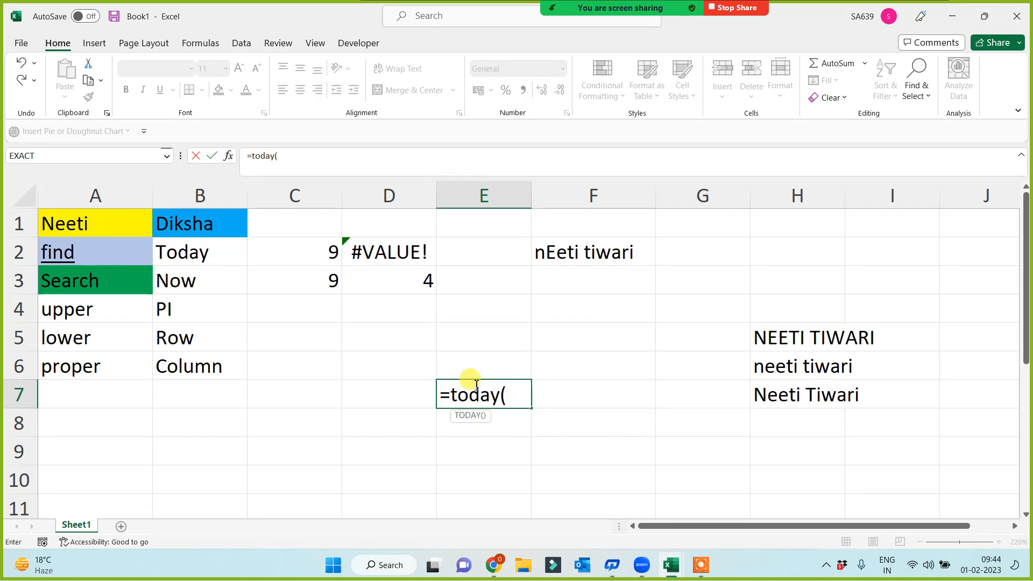
pyautogui.write(')')
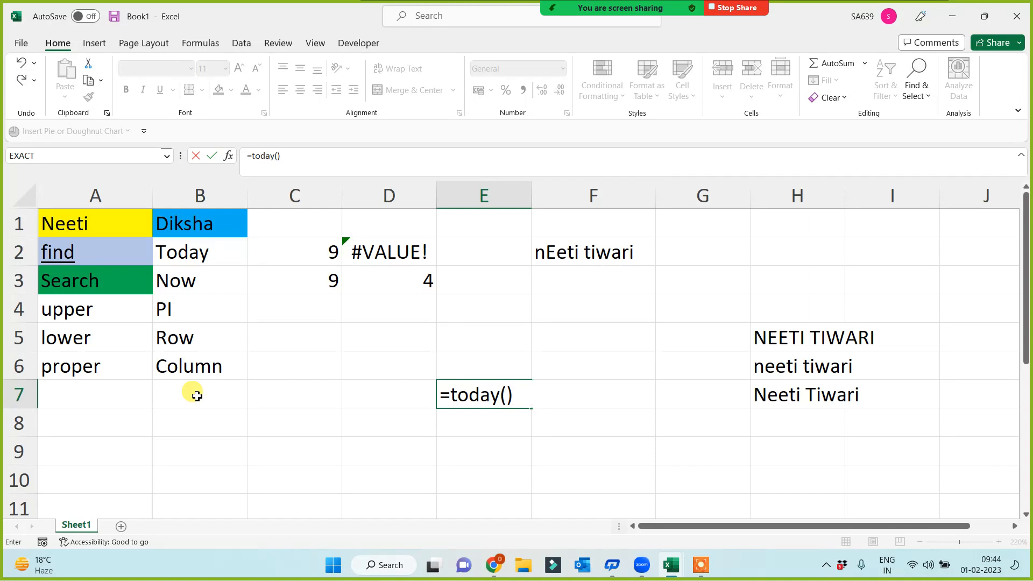
pyautogui.press('Return')
pyautogui.write('=')
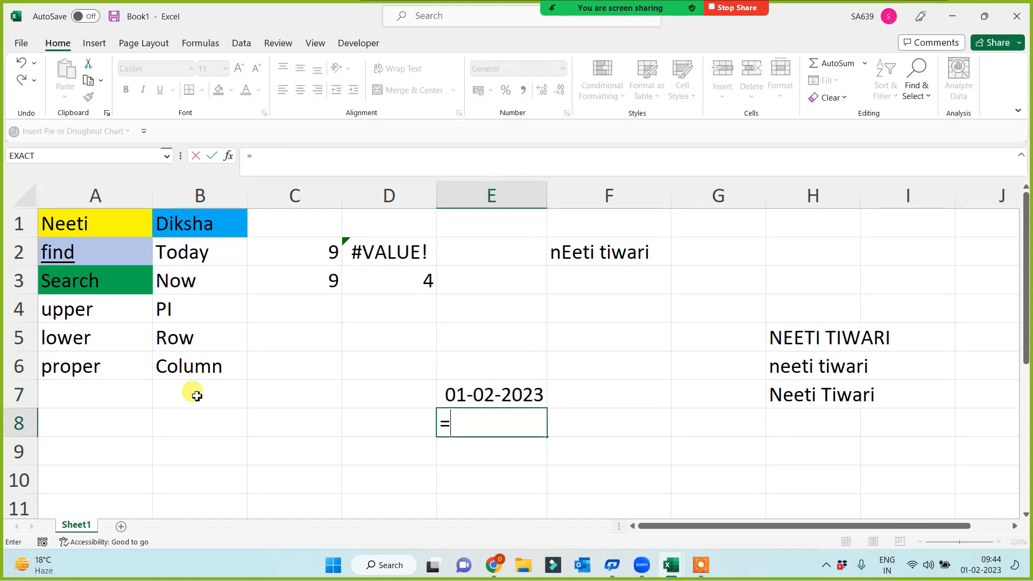
pyautogui.write('now()')
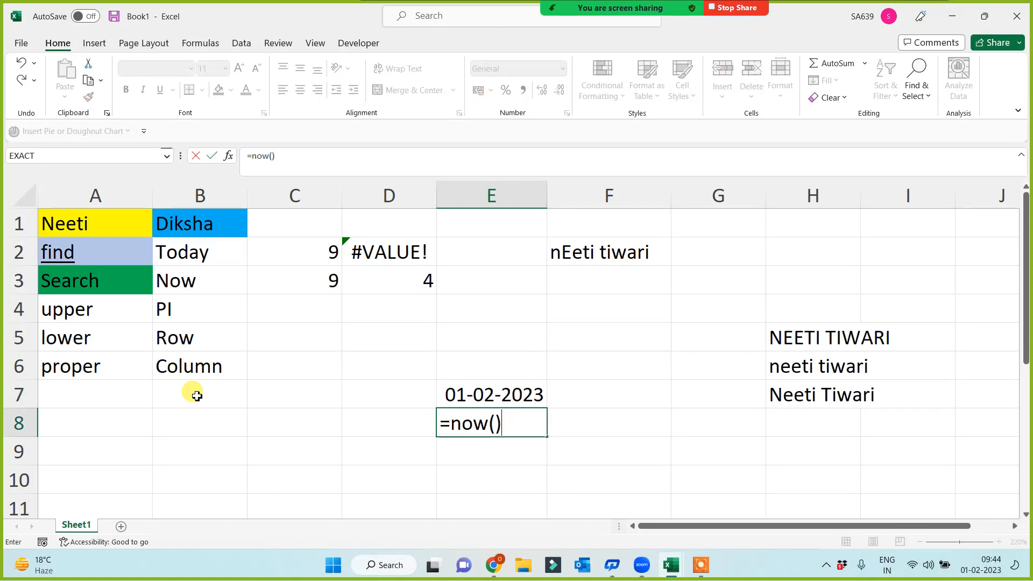
pyautogui.press('Return')
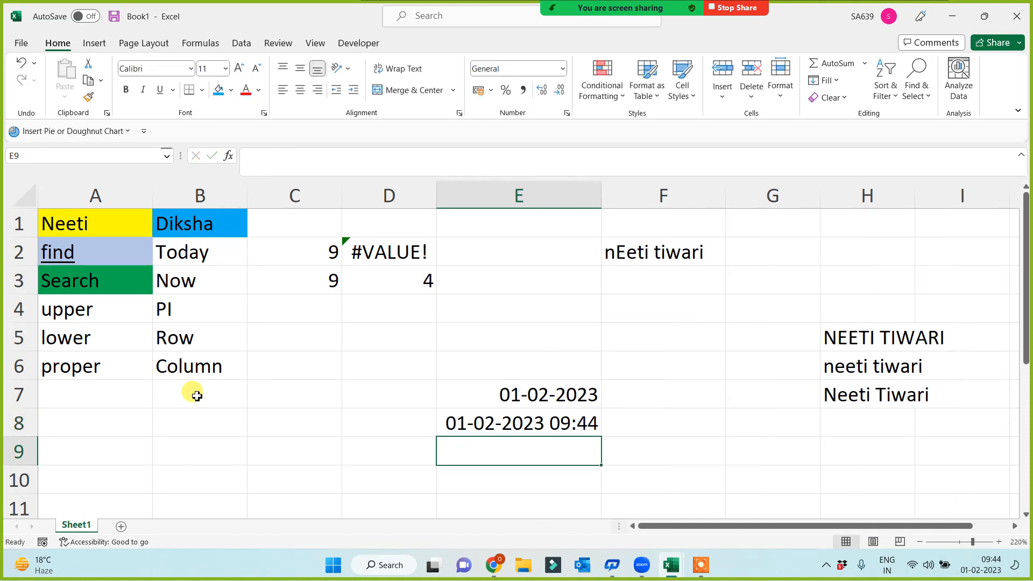
pyautogui.click(199, 244)
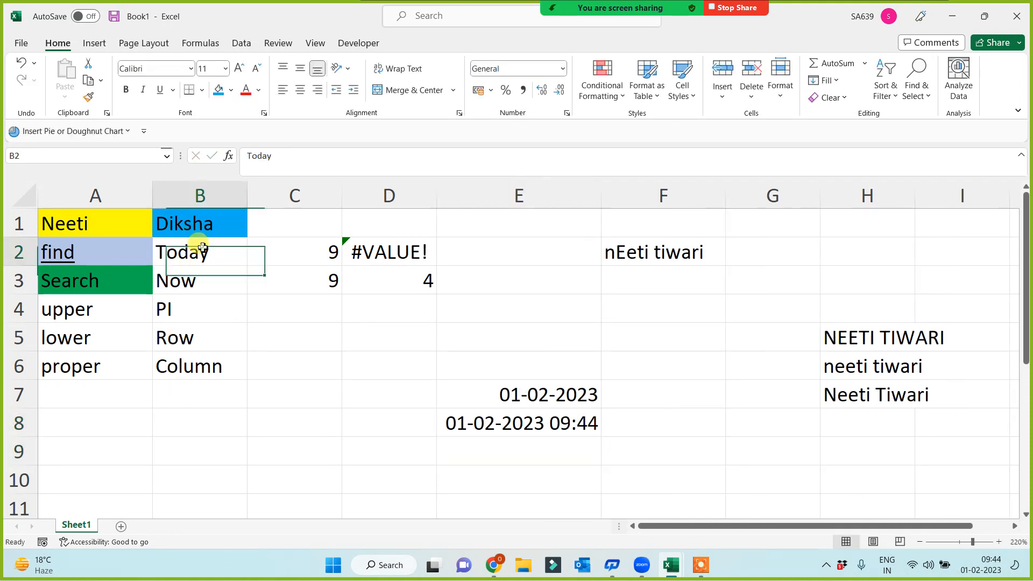
pyautogui.click(201, 279)
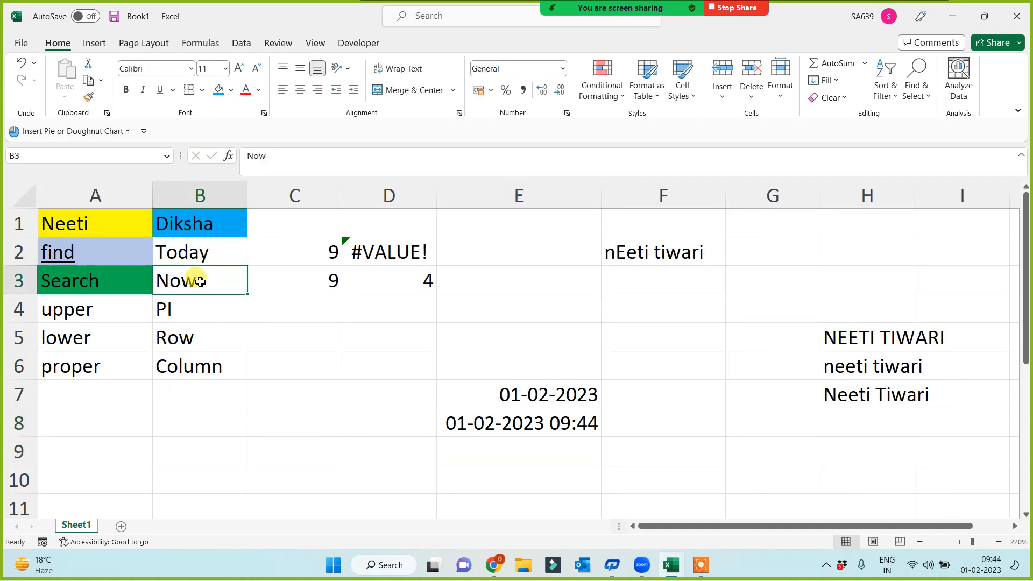
# Step: Enter =PI() in E9, showing 3.141592654
pyautogui.click(480, 446)
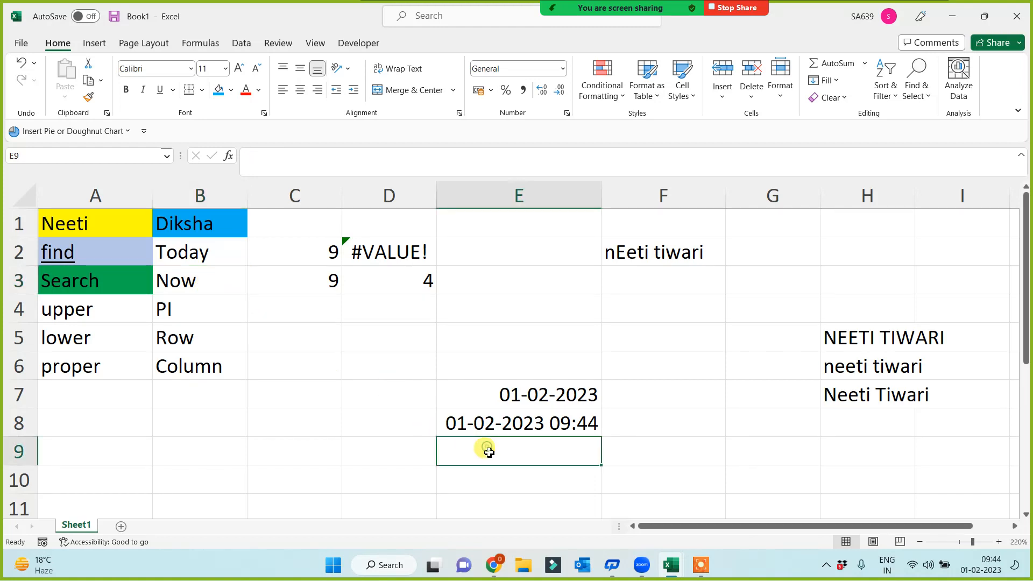
pyautogui.write('=pi()')
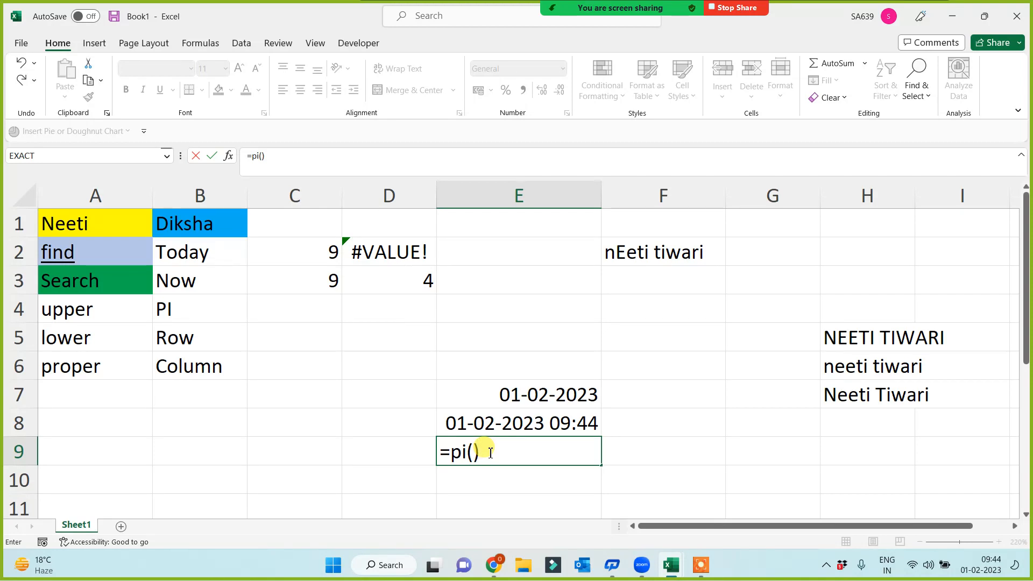
pyautogui.press('Return')
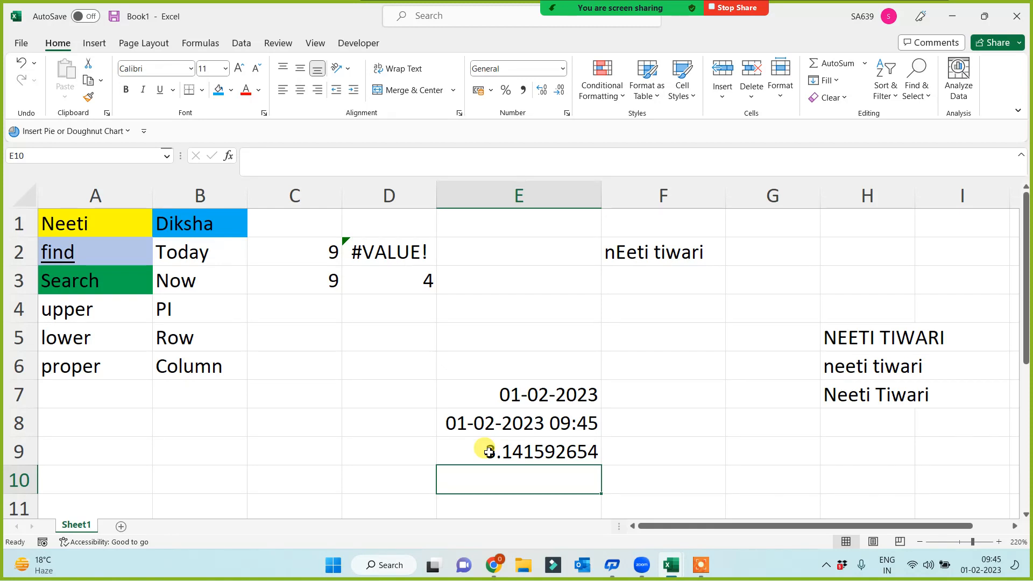
pyautogui.click(488, 452)
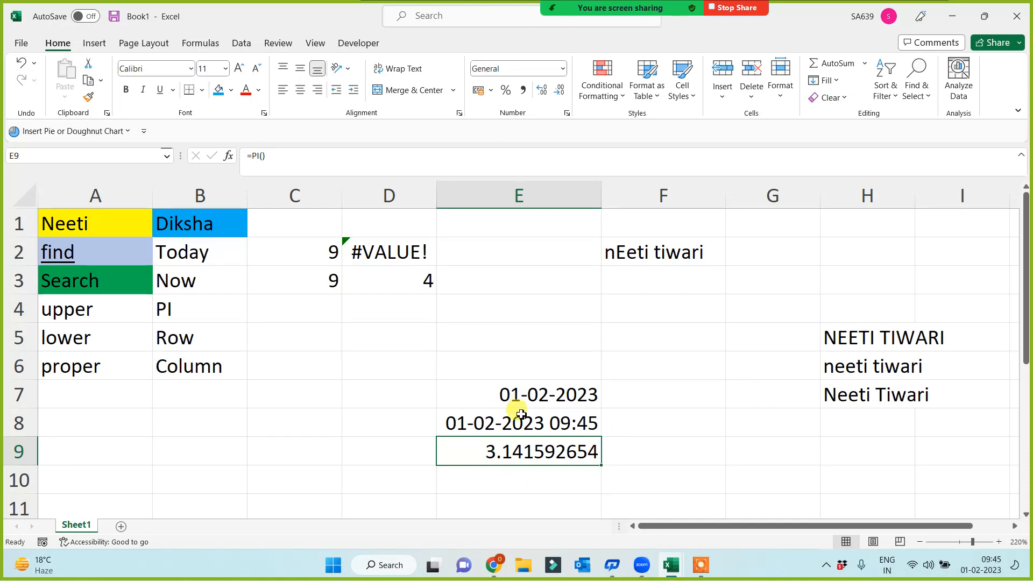
pyautogui.click(253, 454)
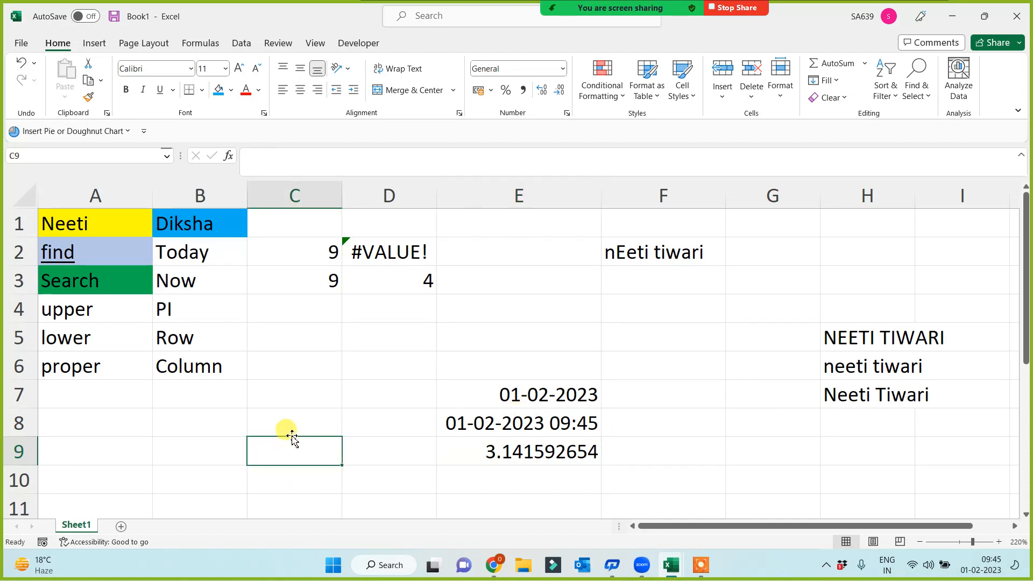
# Step: Fill cell C8 purple
pyautogui.click(311, 416)
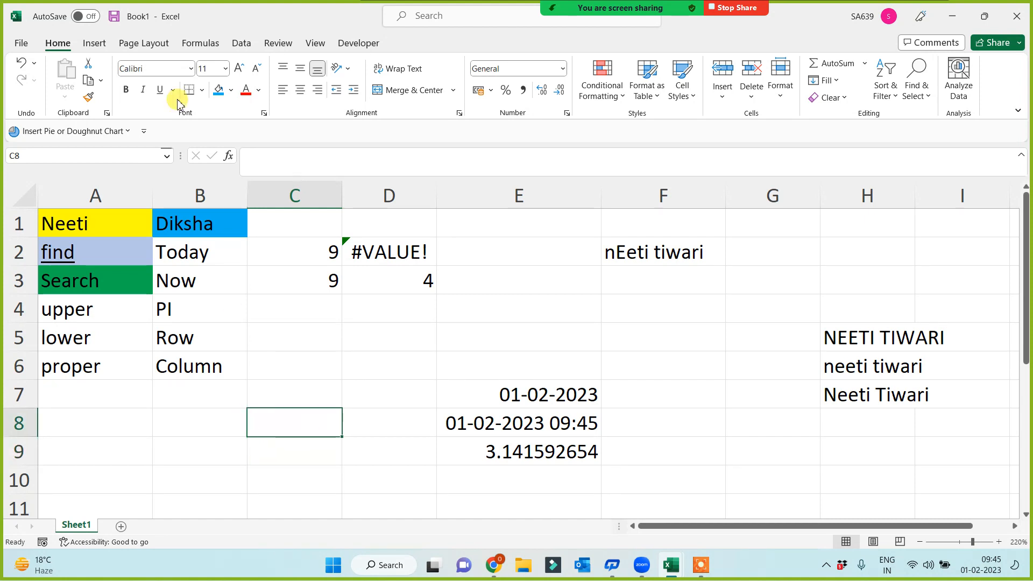
pyautogui.click(230, 90)
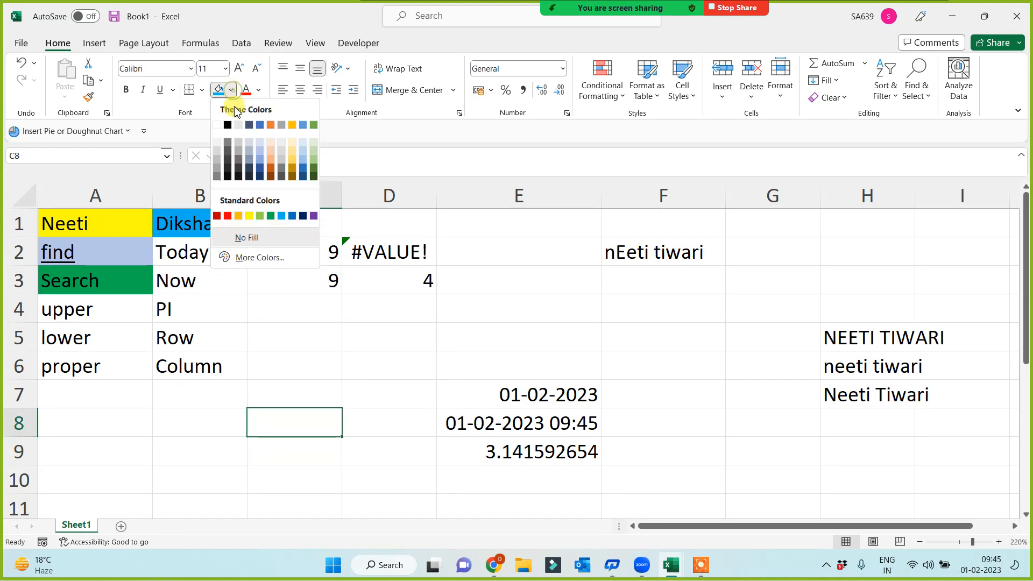
pyautogui.click(314, 216)
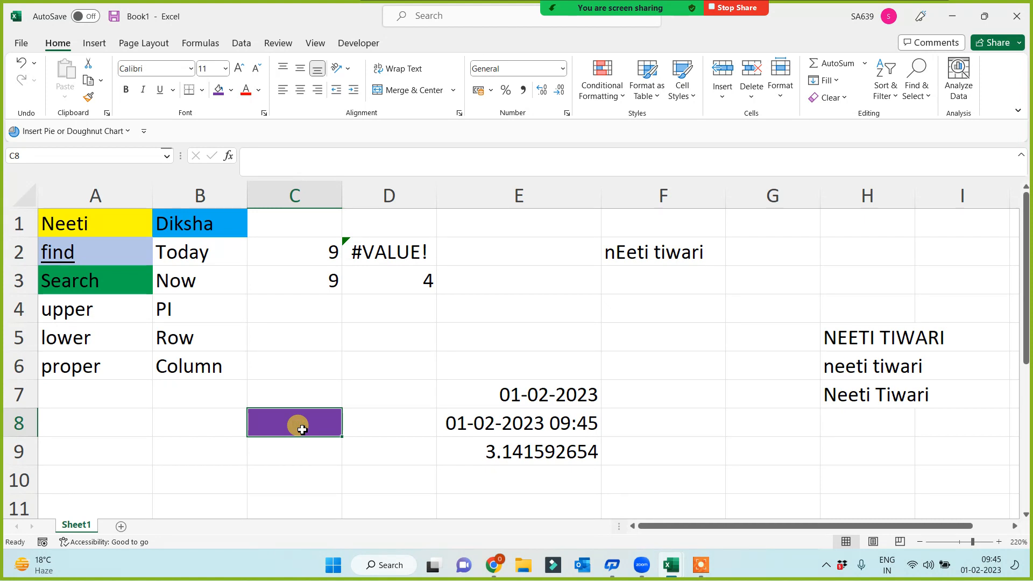
# Step: Try =ROW() and then =COLUMN() in C8, clearing each result afterwards
pyautogui.write('=')
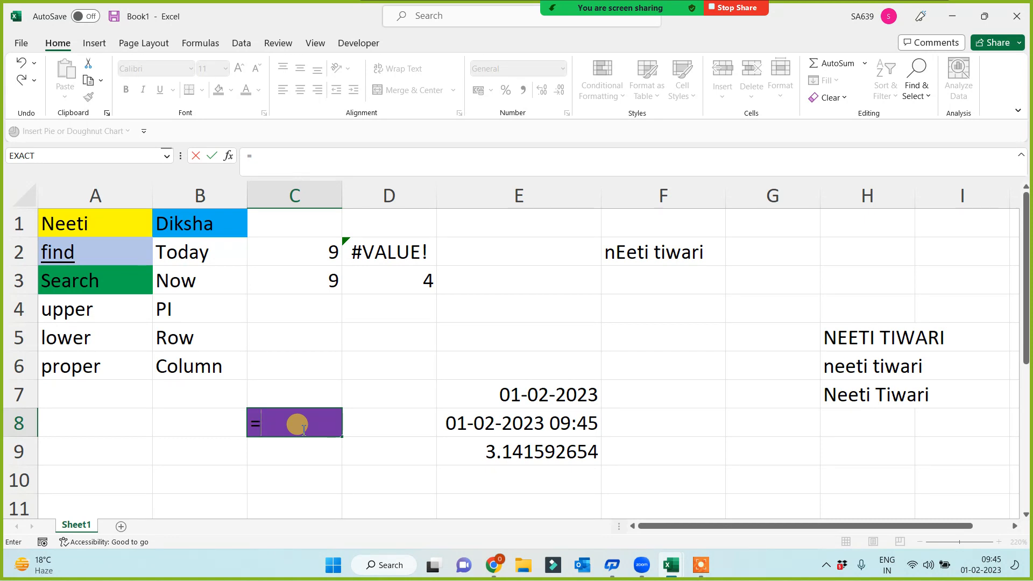
pyautogui.write('row()')
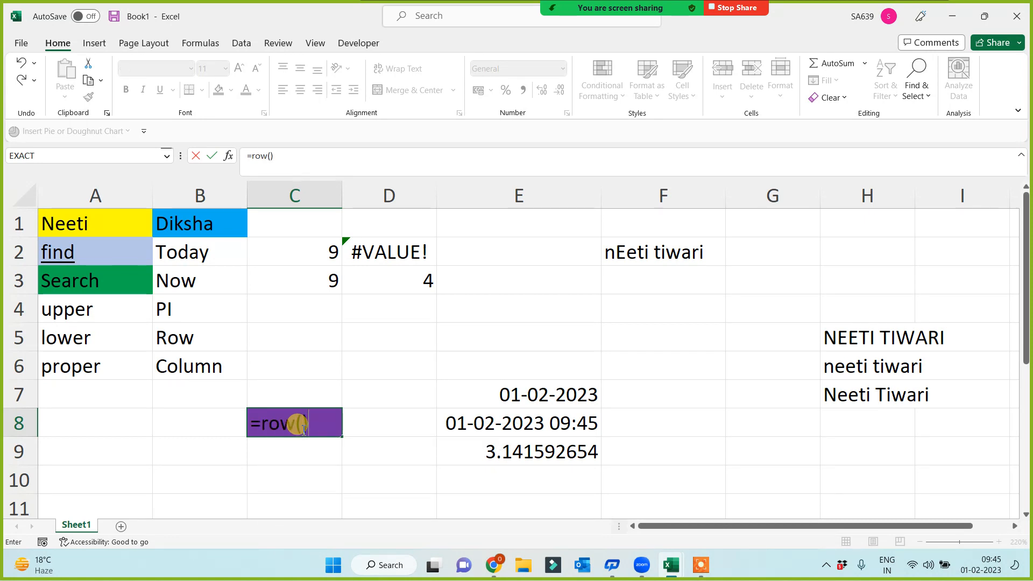
pyautogui.press('Return')
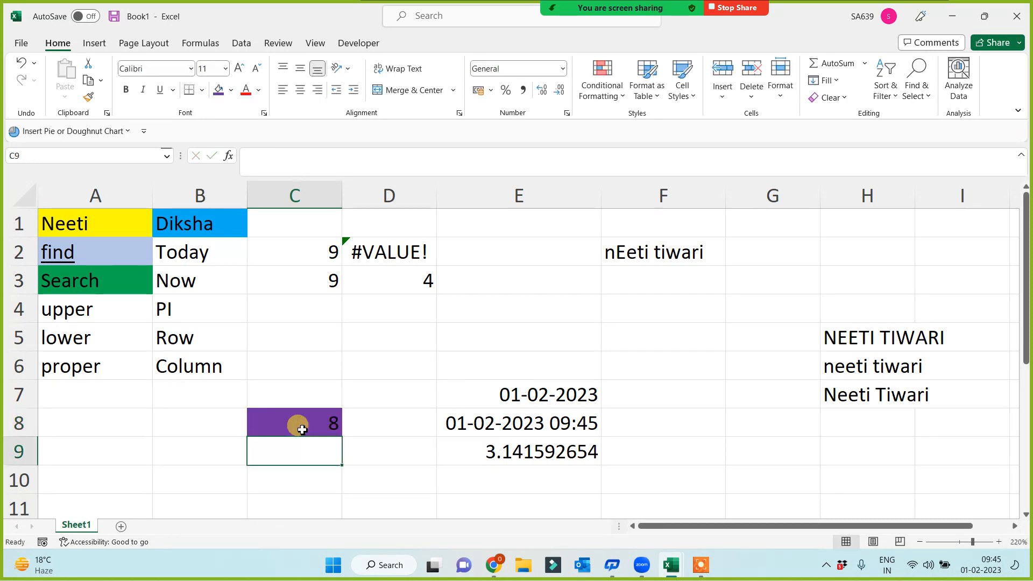
pyautogui.click(302, 429)
pyautogui.press('Delete')
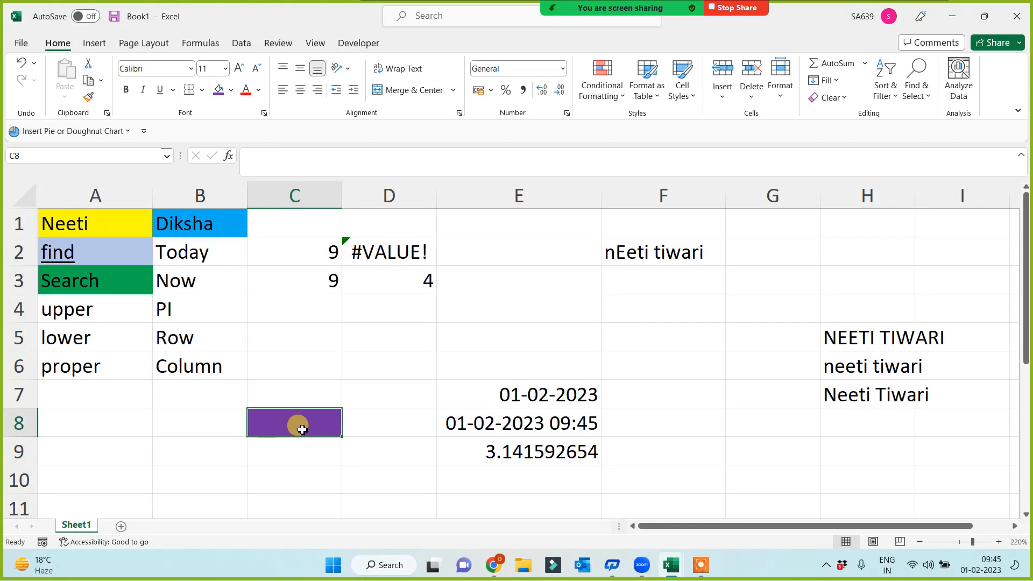
pyautogui.write('=column')
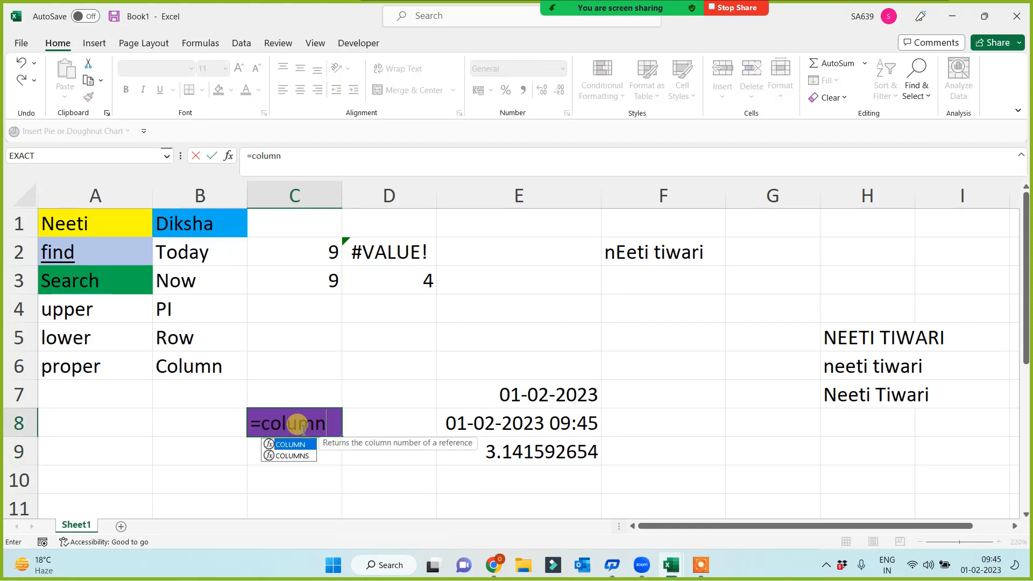
pyautogui.write('()')
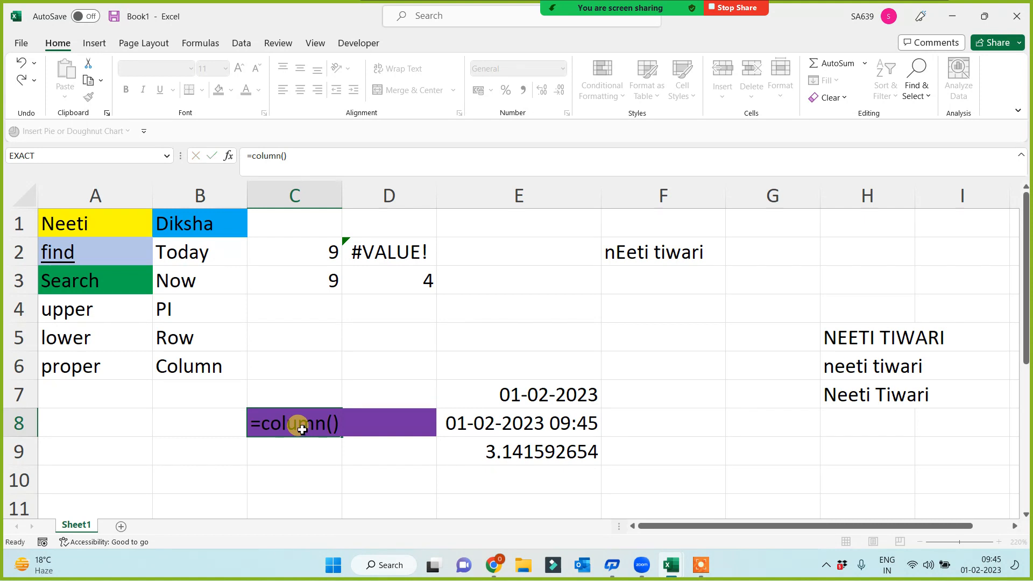
pyautogui.press('Return')
pyautogui.click(302, 429)
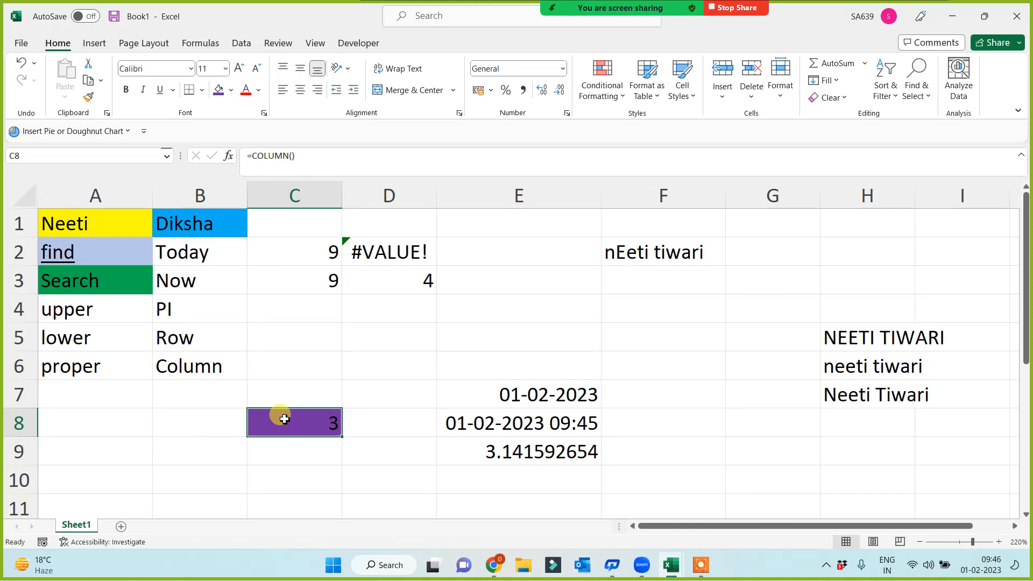
pyautogui.press('Delete')
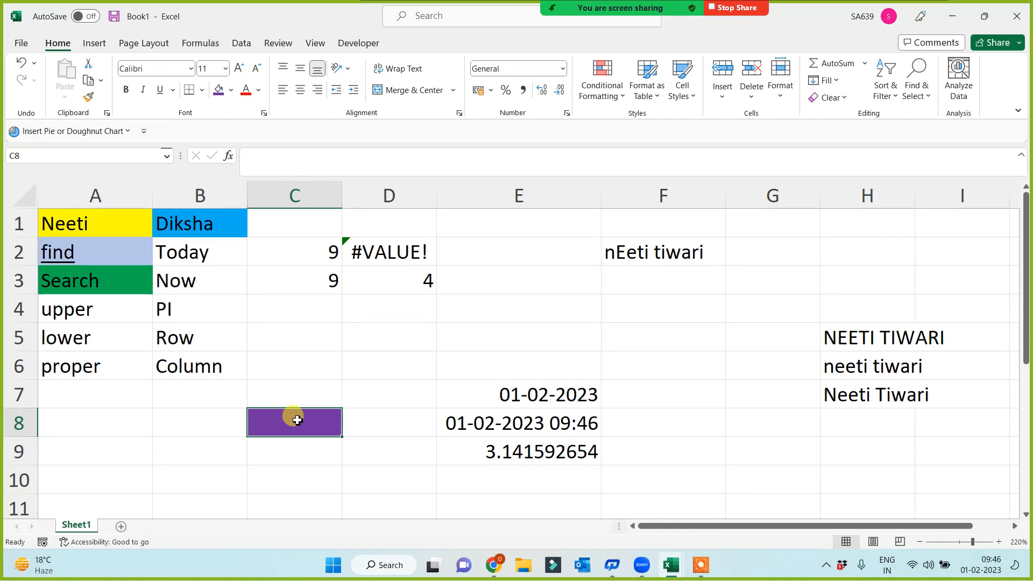
pyautogui.click(298, 314)
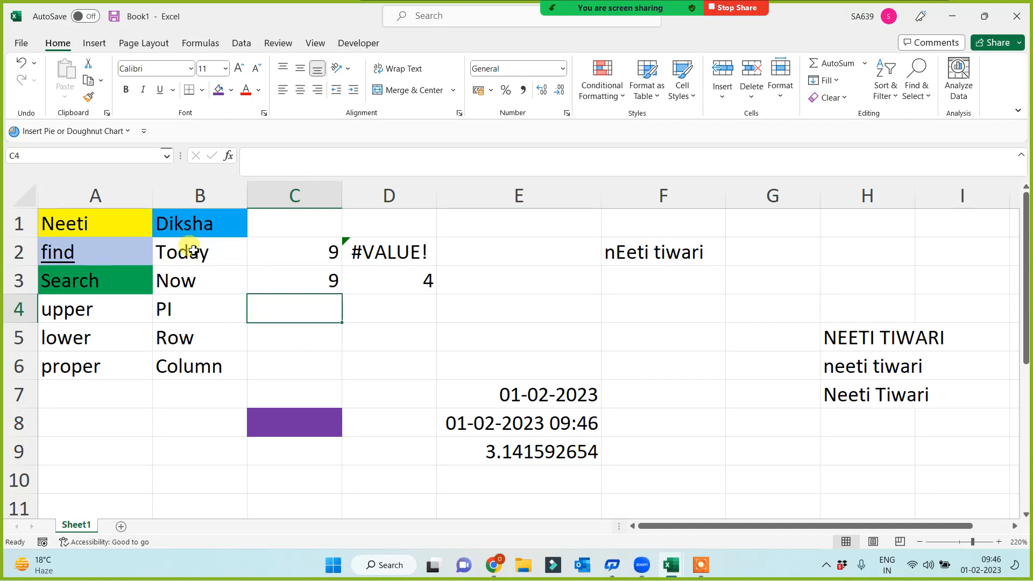
# Step: Type a first-name heading in A8, then Sum, Min and Max in A9:A11
pyautogui.moveTo(192, 249); pyautogui.dragTo(188, 369)
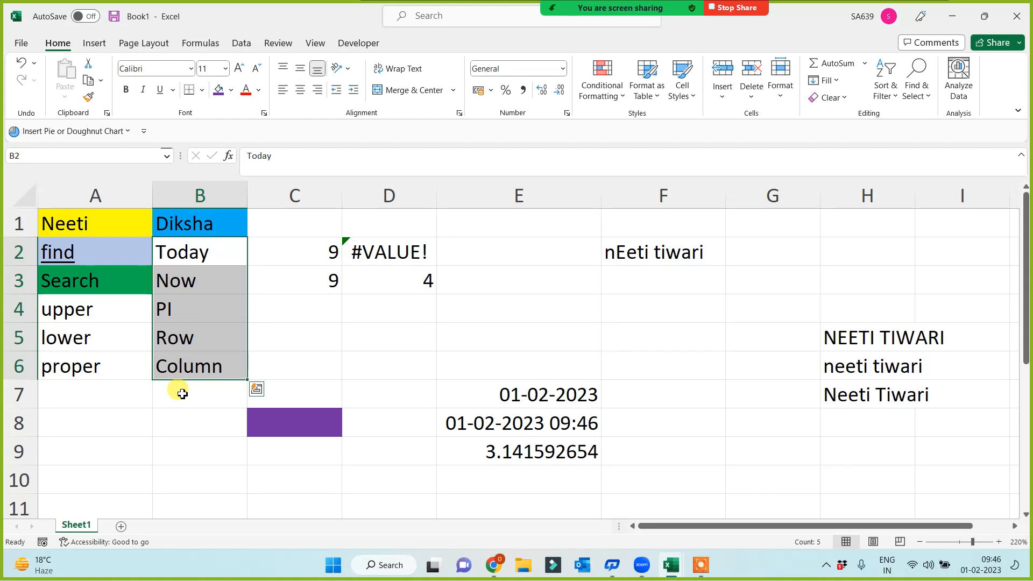
pyautogui.click(364, 370)
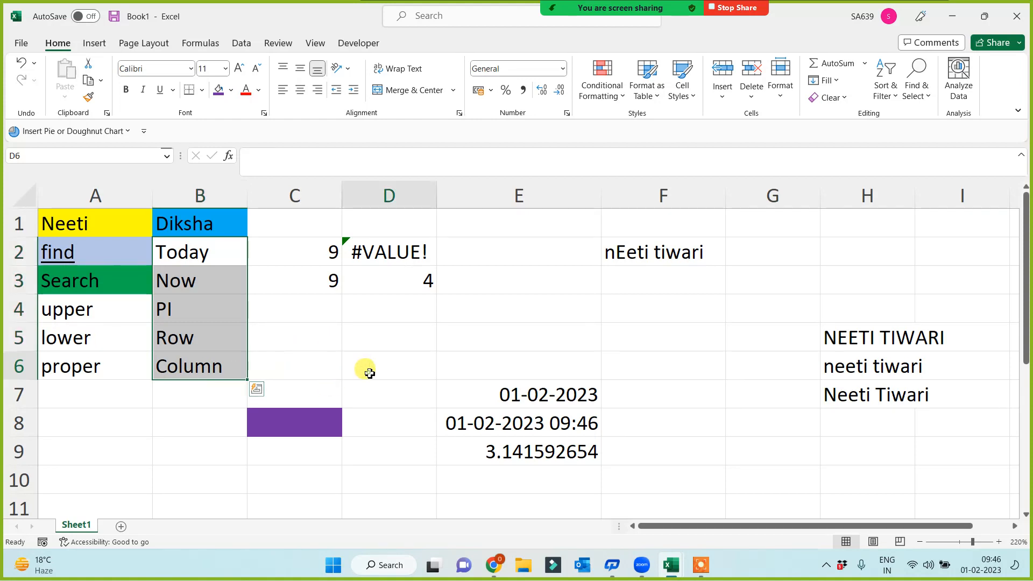
pyautogui.click(104, 430)
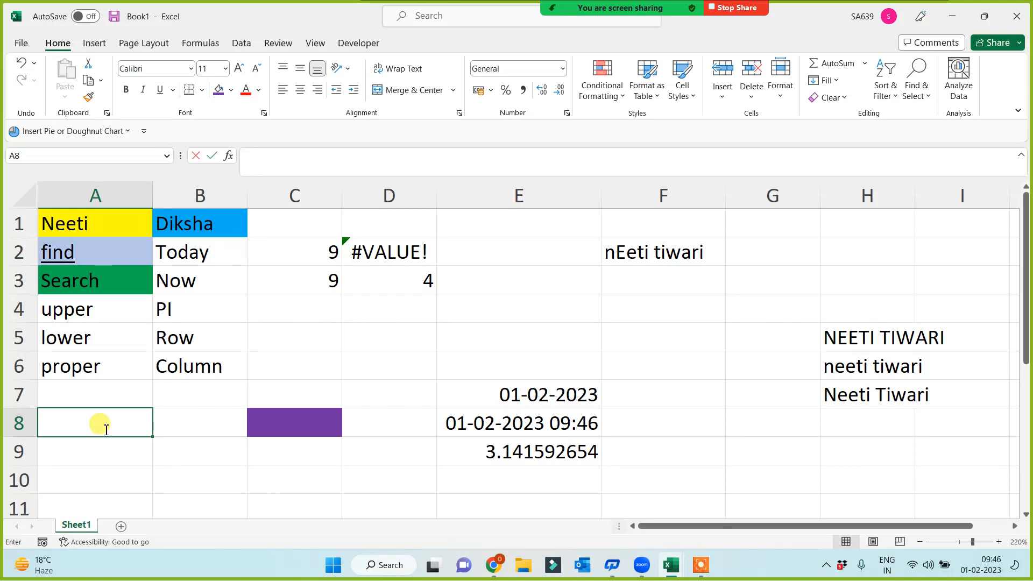
pyautogui.write('Lalit')
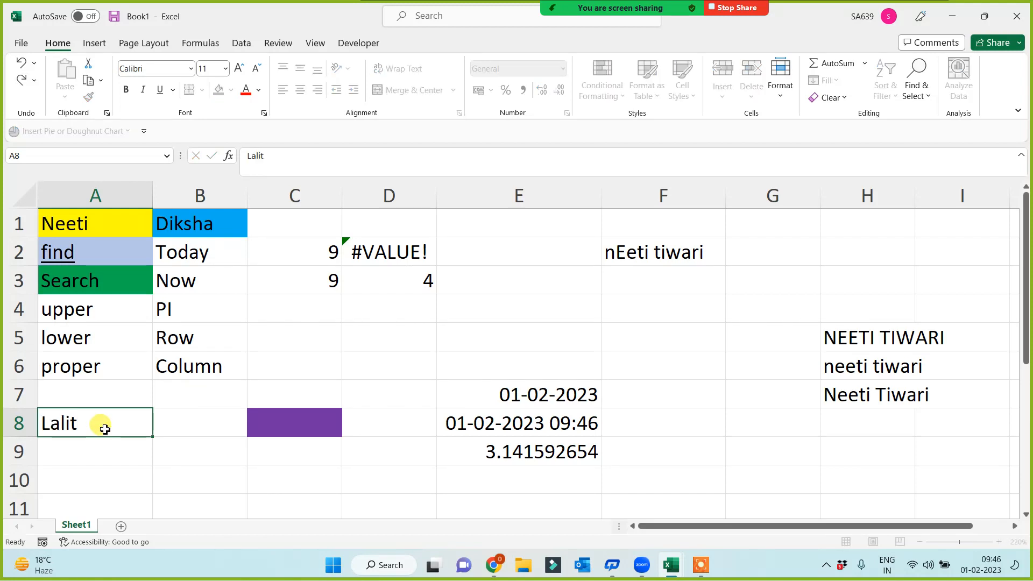
pyautogui.press('Return')
pyautogui.write('Sum')
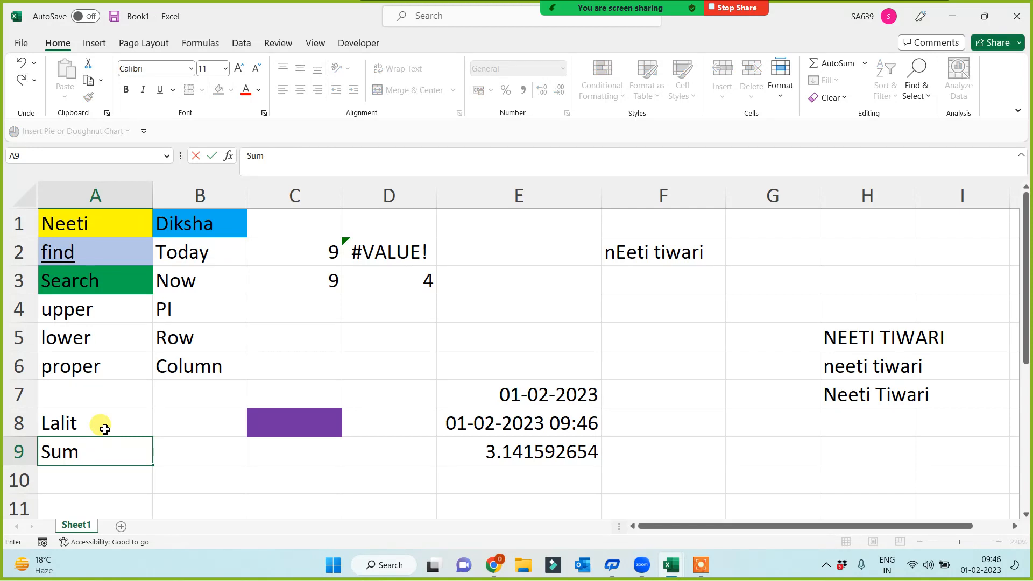
pyautogui.press('Return')
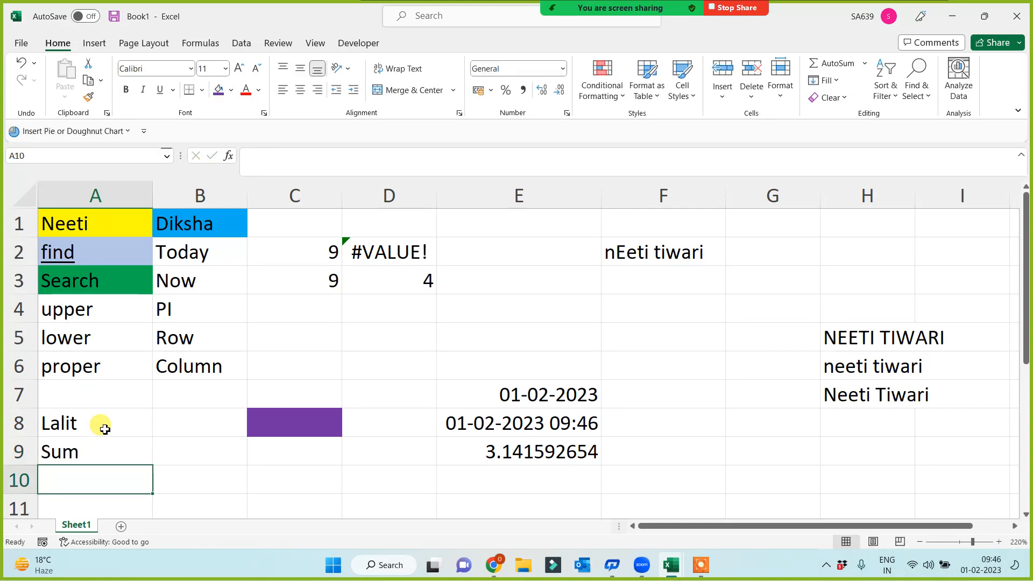
pyautogui.scroll(-2, 104, 429)
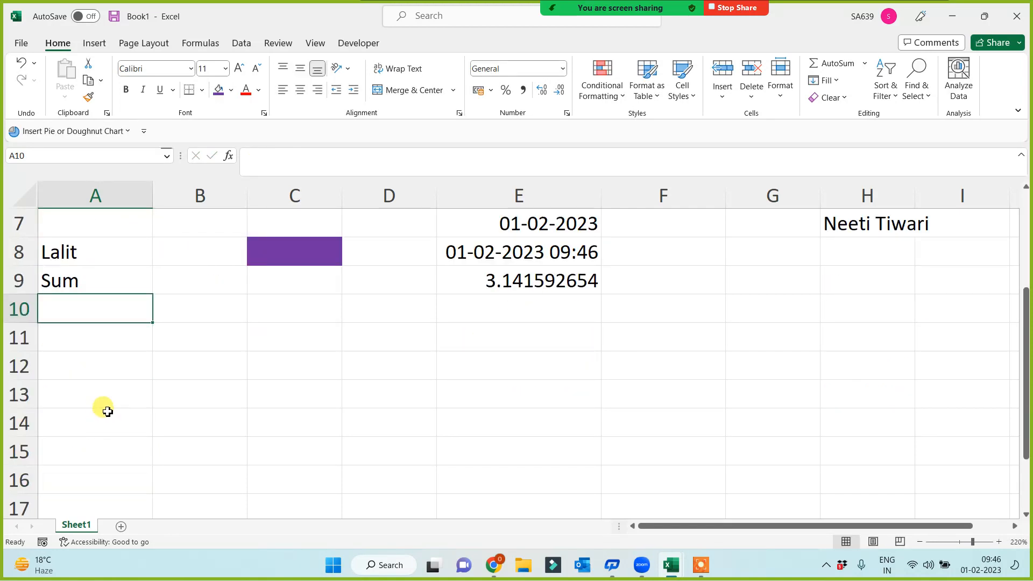
pyautogui.write('Min')
pyautogui.press('Return')
pyautogui.write('Max')
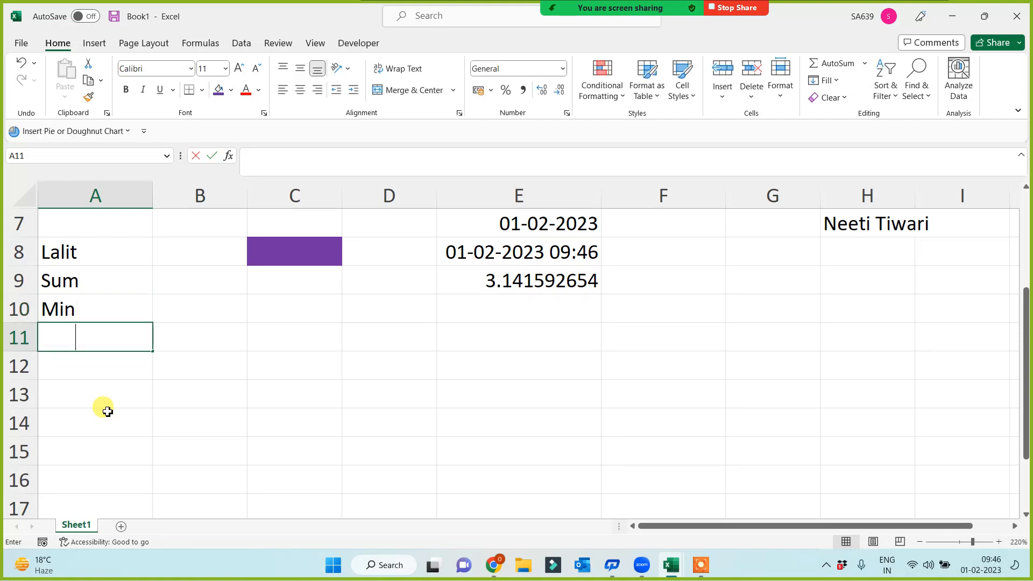
pyautogui.press('Return')
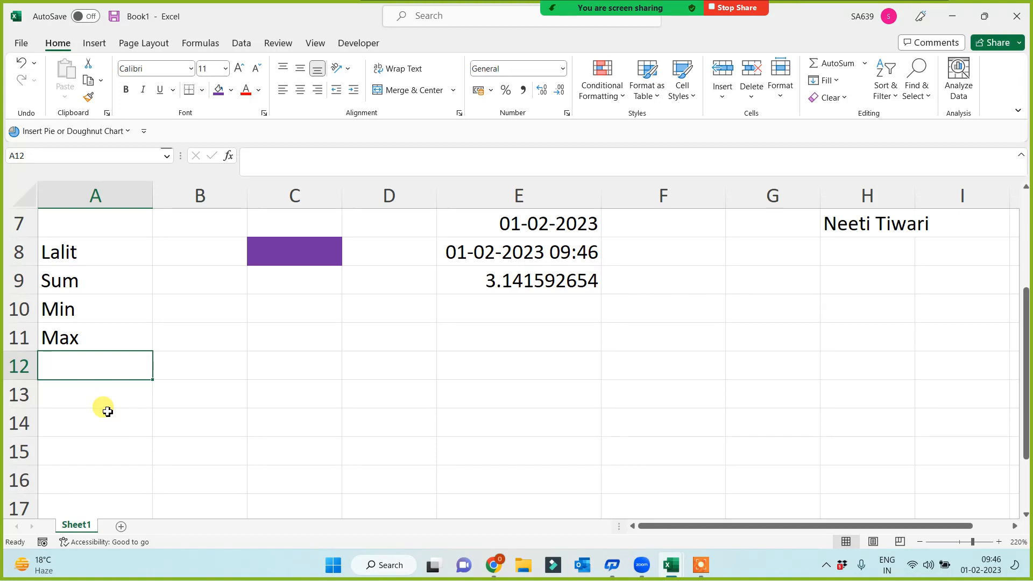
pyautogui.click(62, 245)
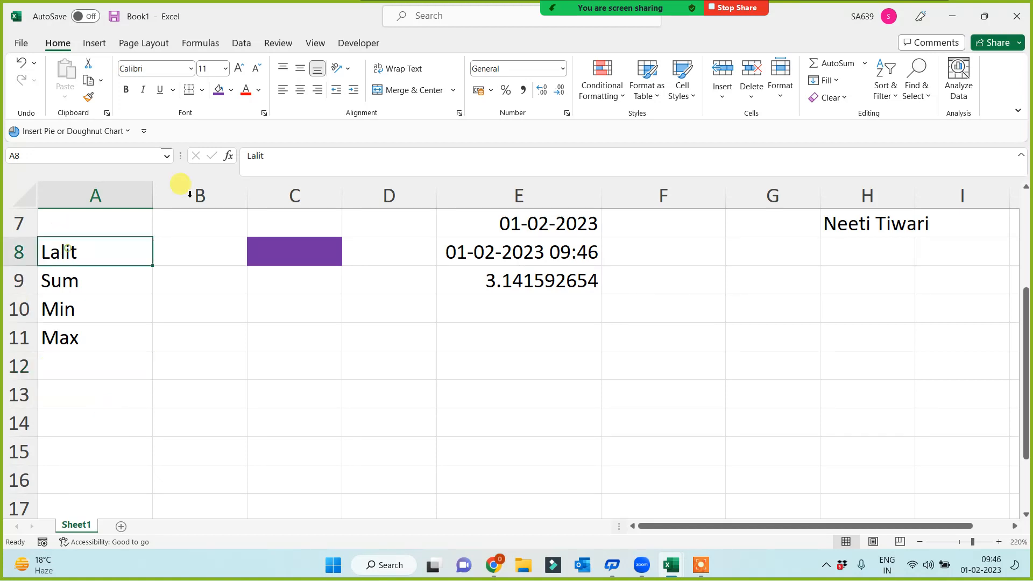
# Step: Give the A8 heading a purple fill and white font
pyautogui.click(226, 94)
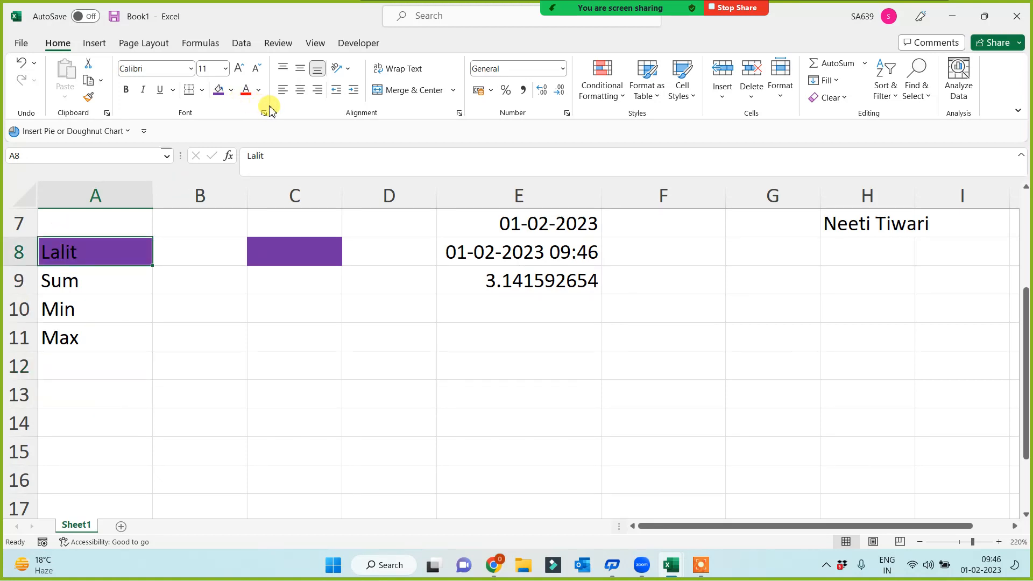
pyautogui.click(259, 91)
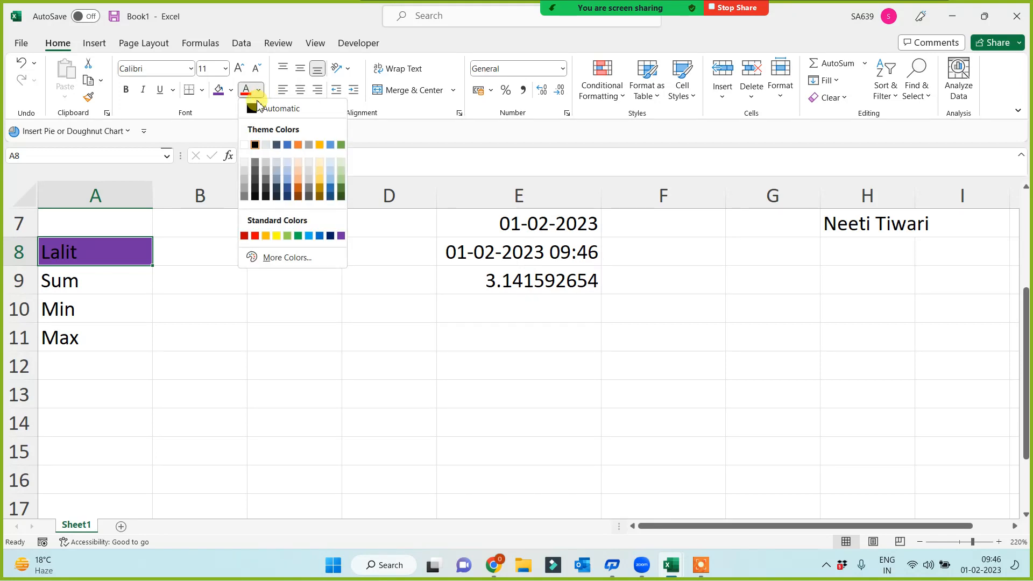
pyautogui.click(245, 145)
# Step: Add Average in A12 and Product in A13 to the list
pyautogui.click(74, 367)
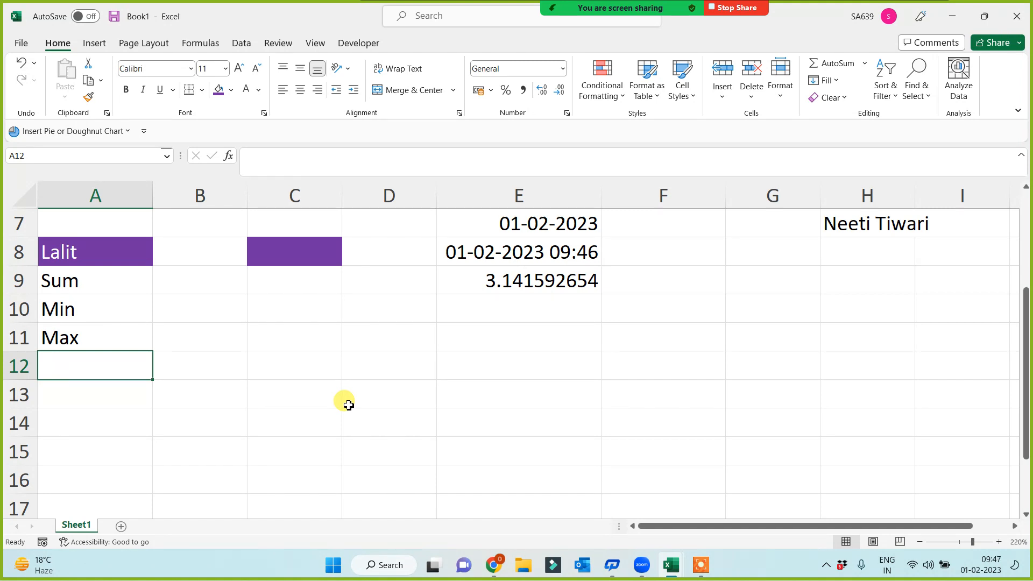
pyautogui.write('Average')
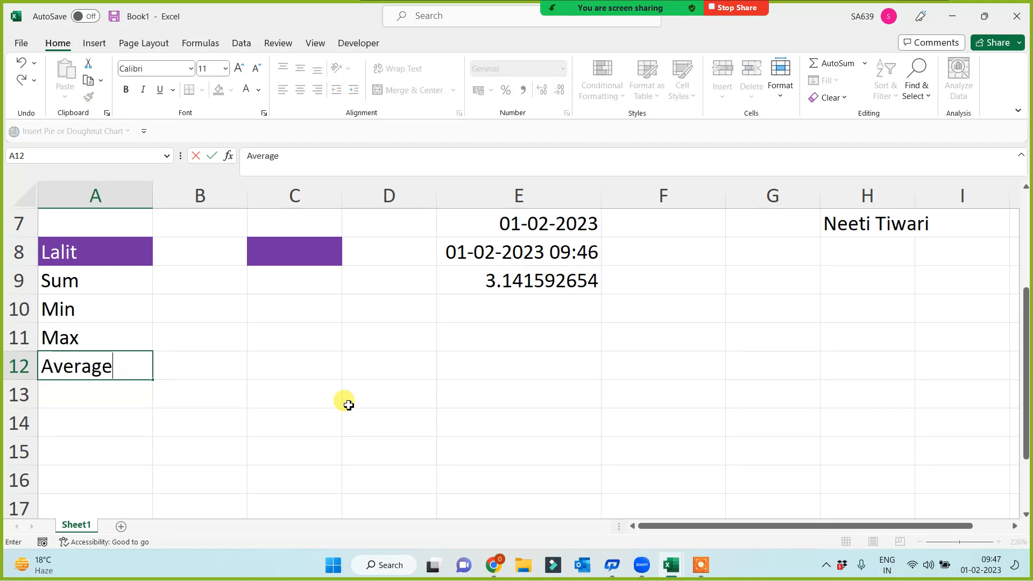
pyautogui.press('Return')
pyautogui.write('Product')
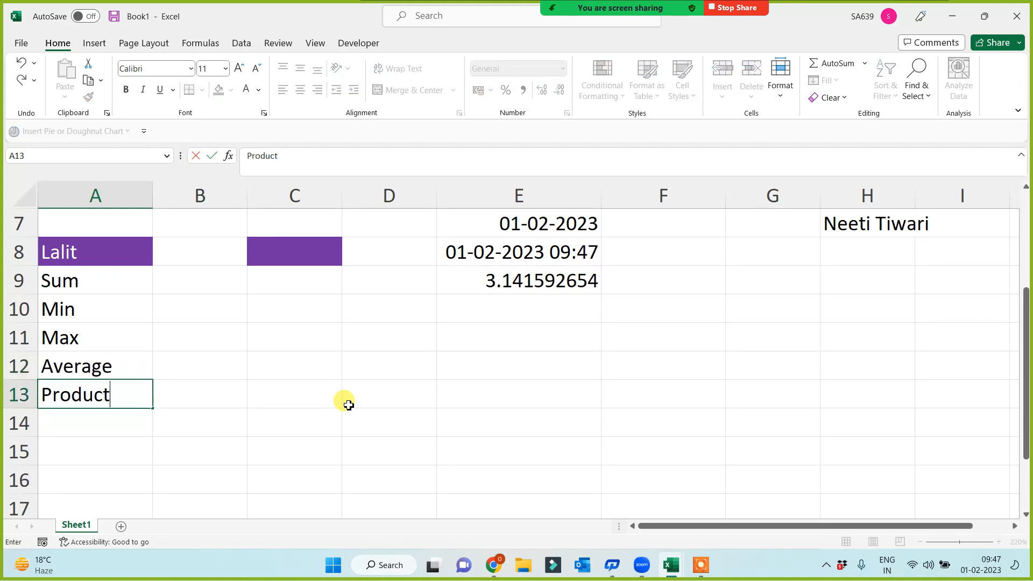
pyautogui.press('Return')
pyautogui.moveTo(93, 270); pyautogui.dragTo(81, 395)
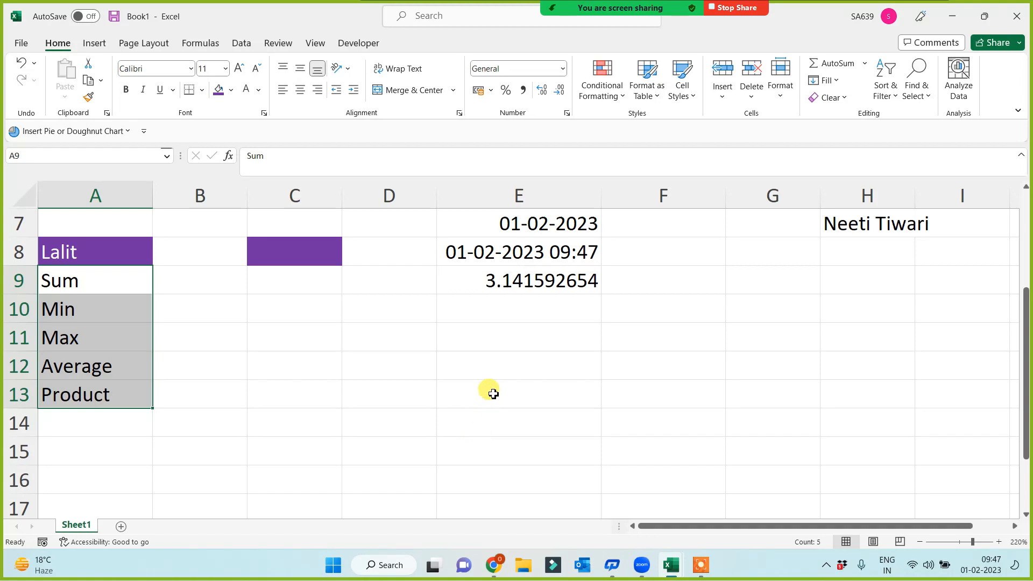
pyautogui.click(494, 359)
pyautogui.click(480, 334)
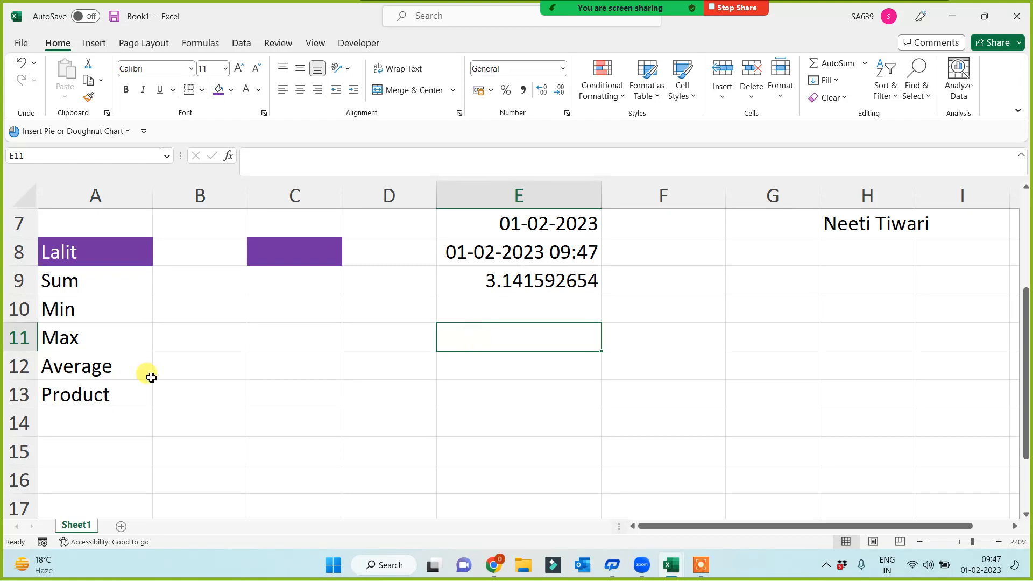
# Step: Start a =RAND formula in E11, then cancel it
pyautogui.moveTo(102, 278); pyautogui.dragTo(98, 401)
pyautogui.click(493, 383)
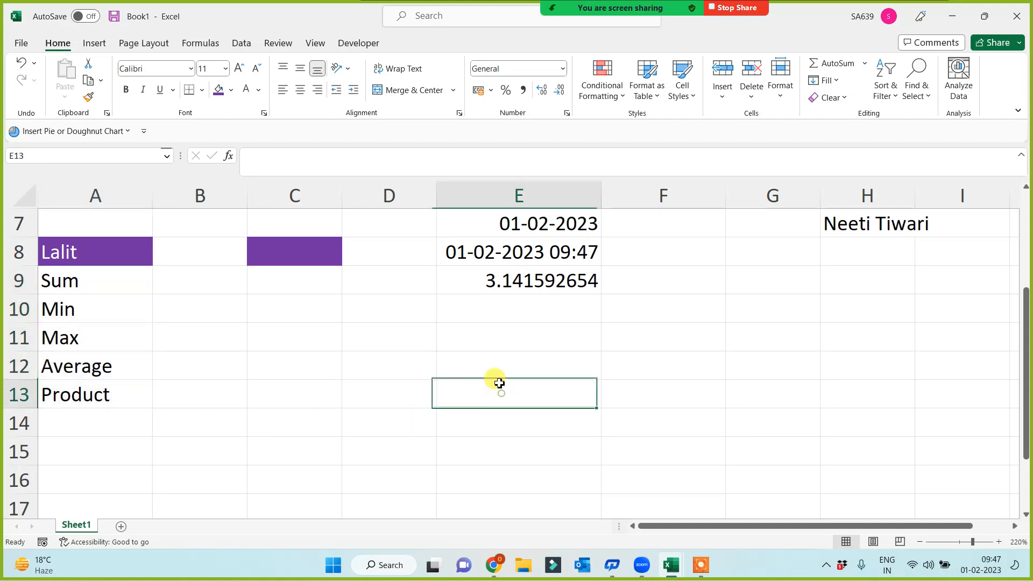
pyautogui.click(493, 358)
pyautogui.click(500, 337)
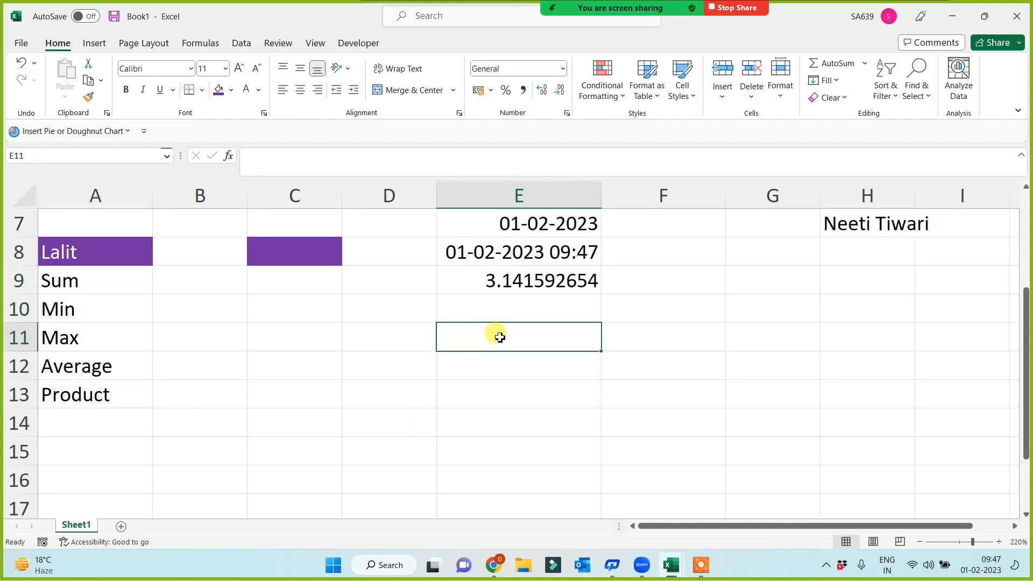
pyautogui.write('=rand')
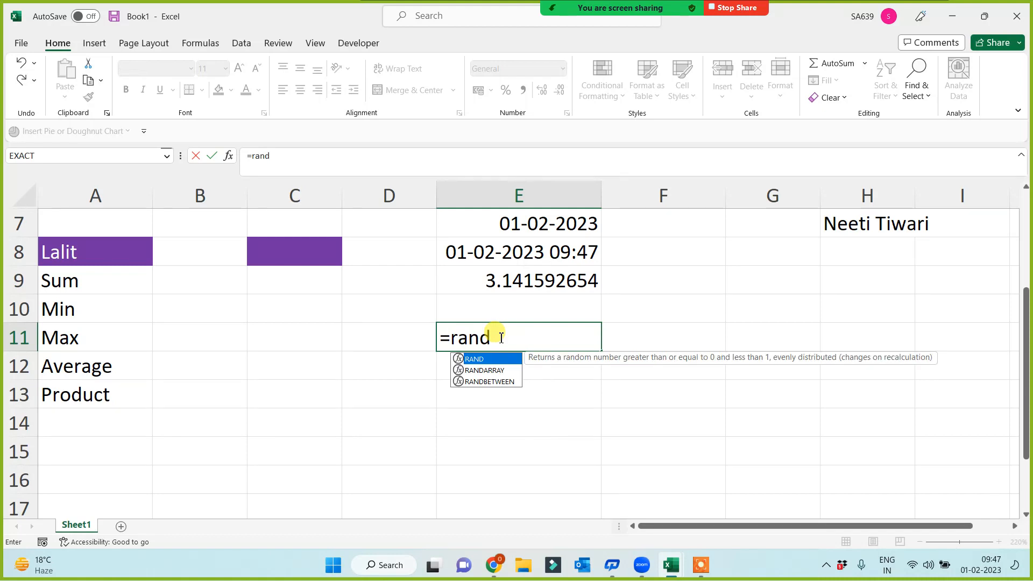
pyautogui.press('Escape')
pyautogui.press('Escape')
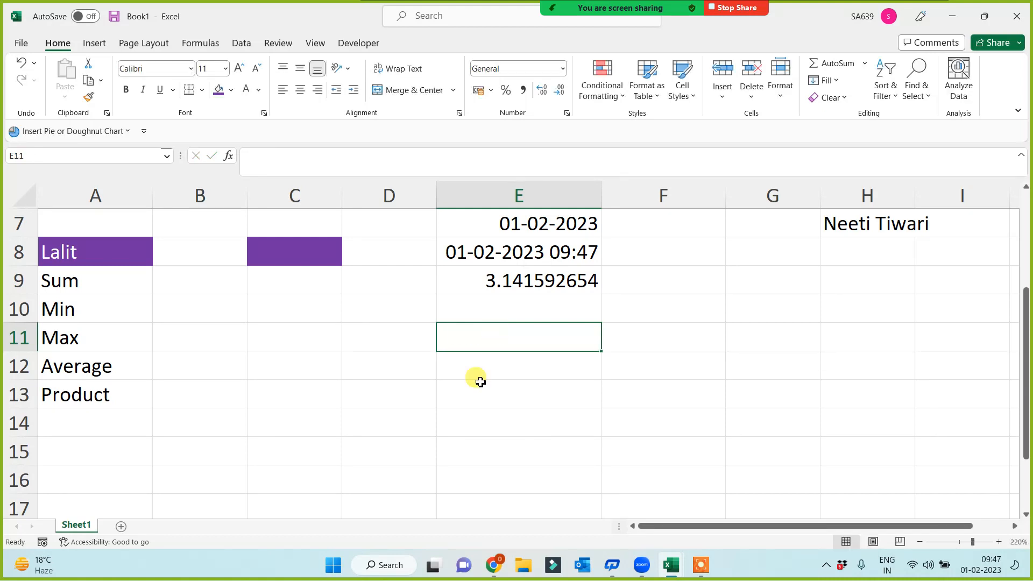
pyautogui.click(471, 356)
pyautogui.click(489, 339)
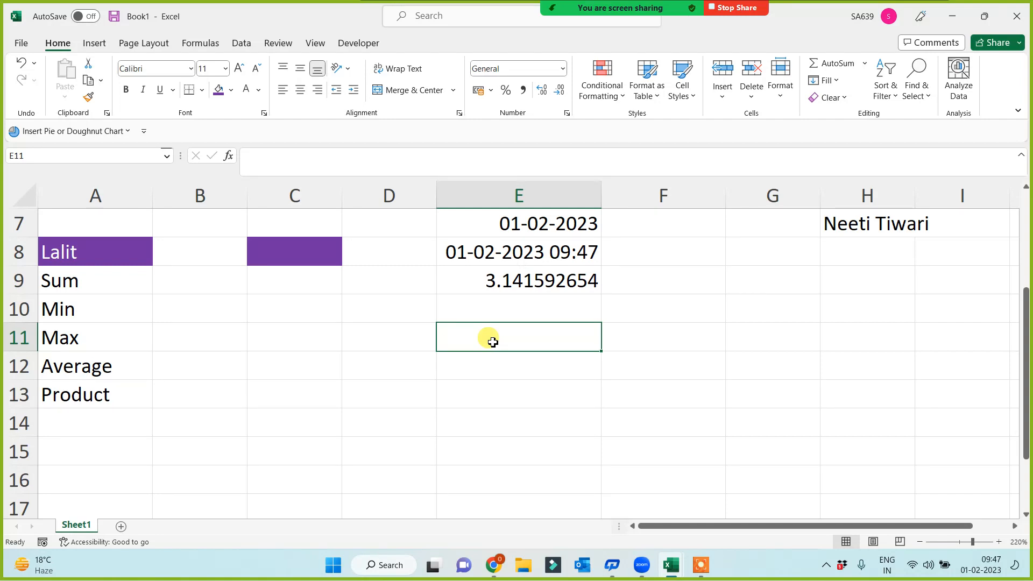
# Step: Enter Sub in E11 and Marks in F11, and fill both purple
pyautogui.write('Sub')
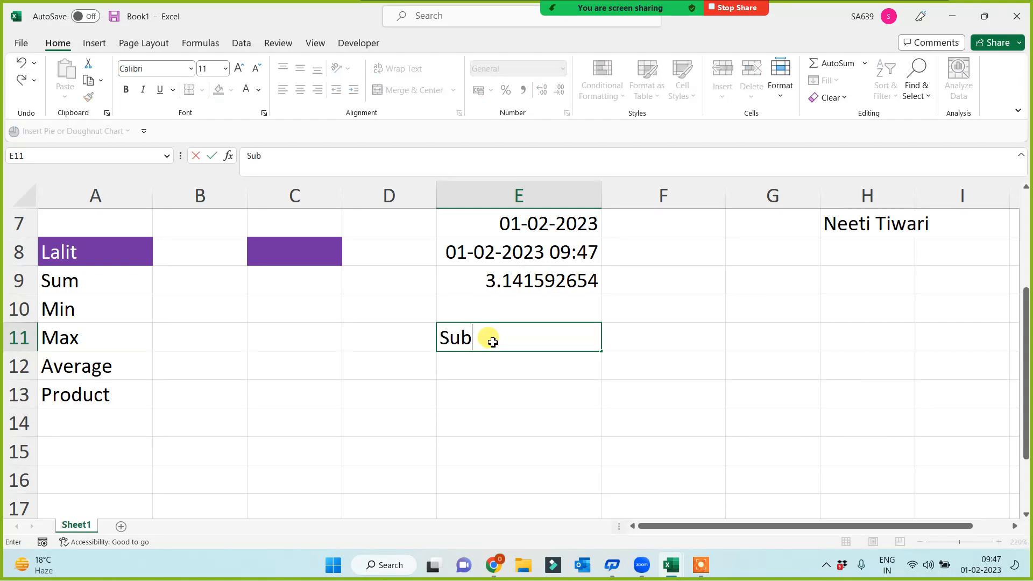
pyautogui.press('Tab')
pyautogui.write('Marks')
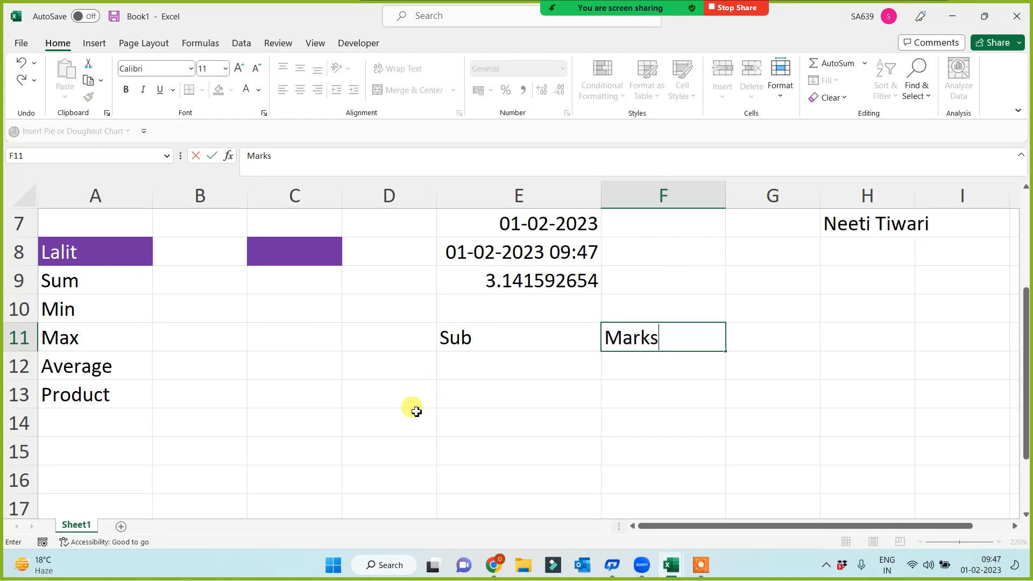
pyautogui.click(457, 393)
pyautogui.click(474, 367)
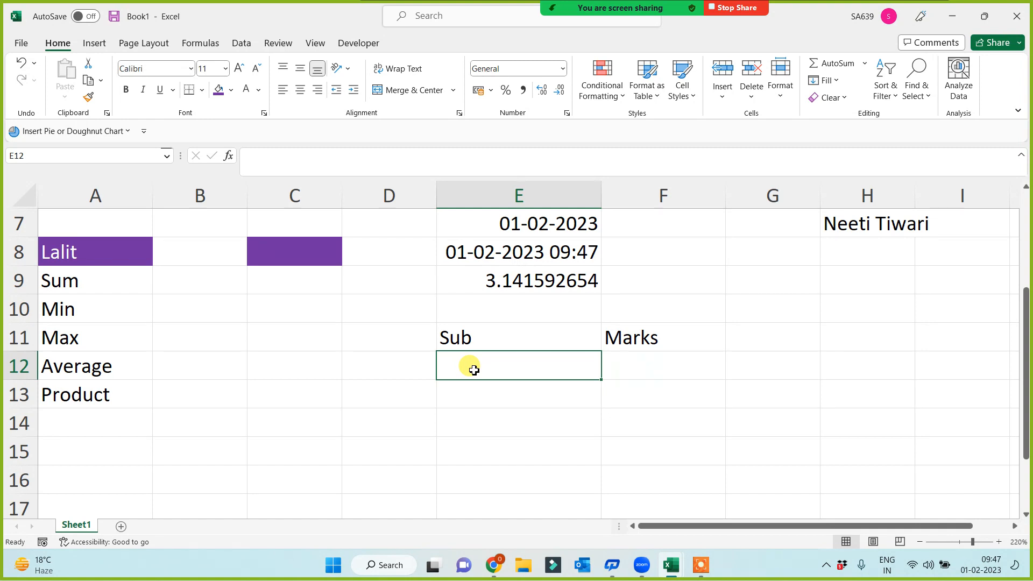
pyautogui.moveTo(487, 337); pyautogui.dragTo(627, 334)
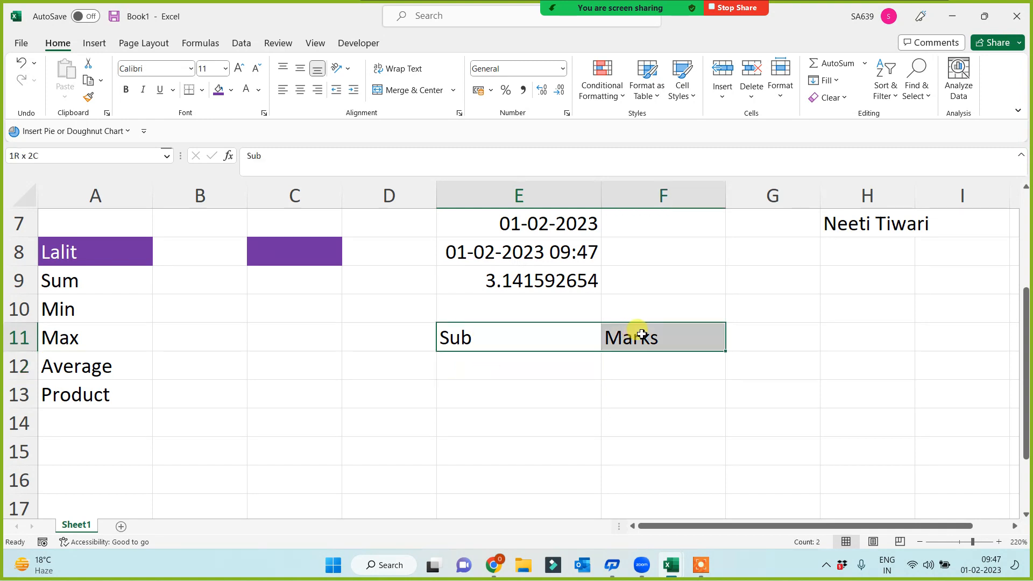
pyautogui.click(218, 90)
# Step: Make the headings' font white and apply All Borders to E11:F16
pyautogui.click(247, 90)
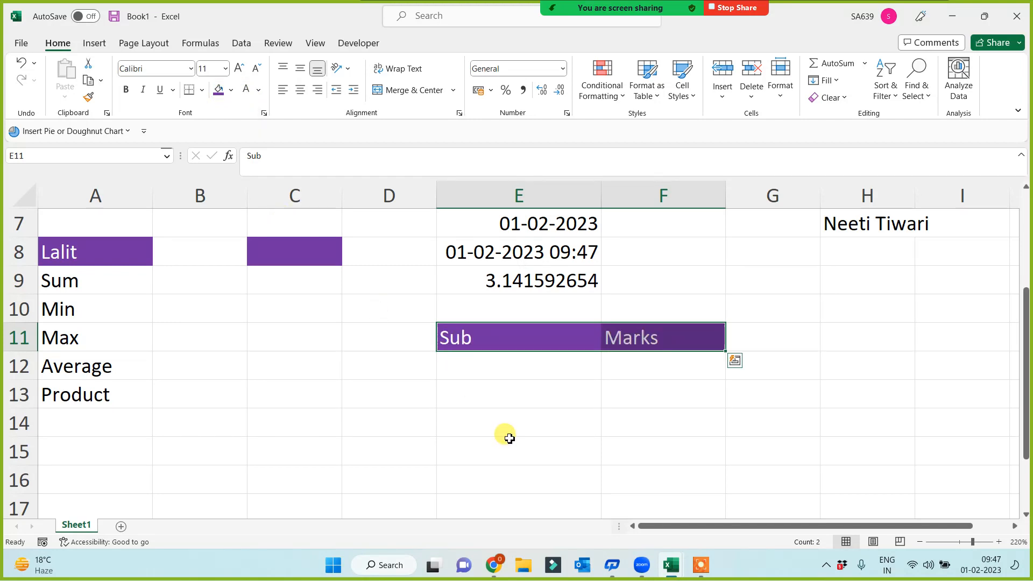
pyautogui.moveTo(526, 349); pyautogui.dragTo(687, 464)
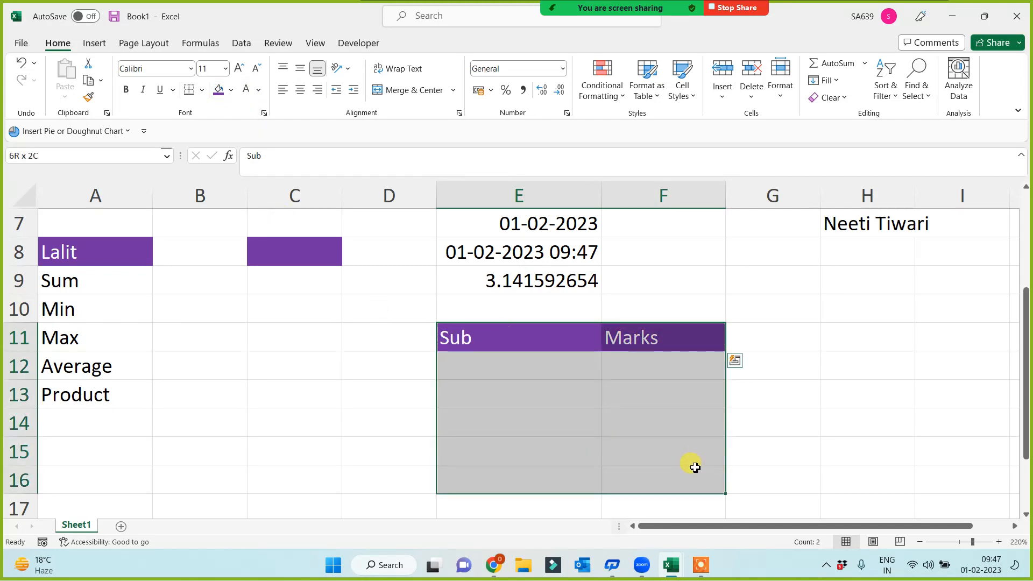
pyautogui.click(201, 89)
pyautogui.click(197, 228)
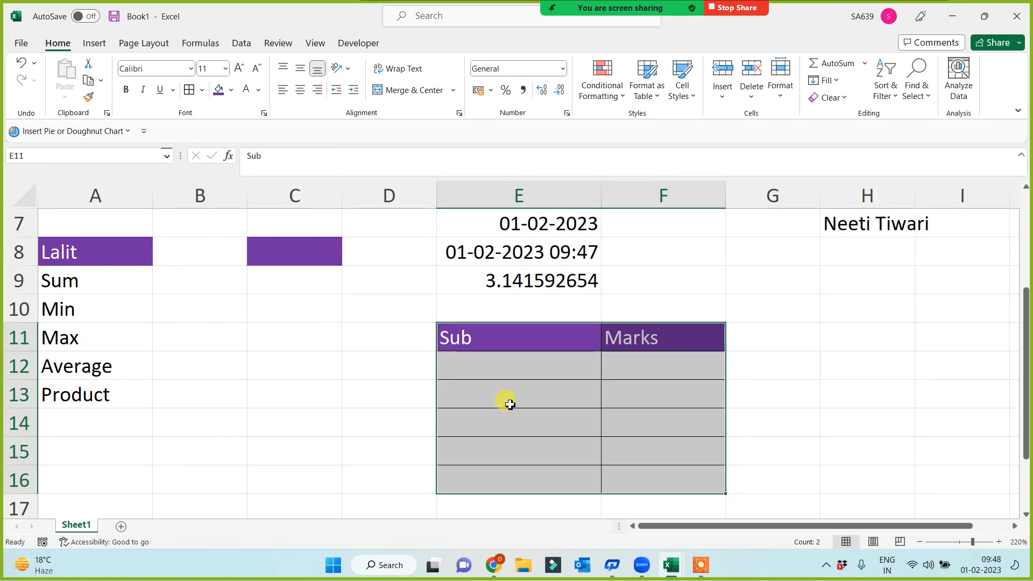
pyautogui.click(501, 361)
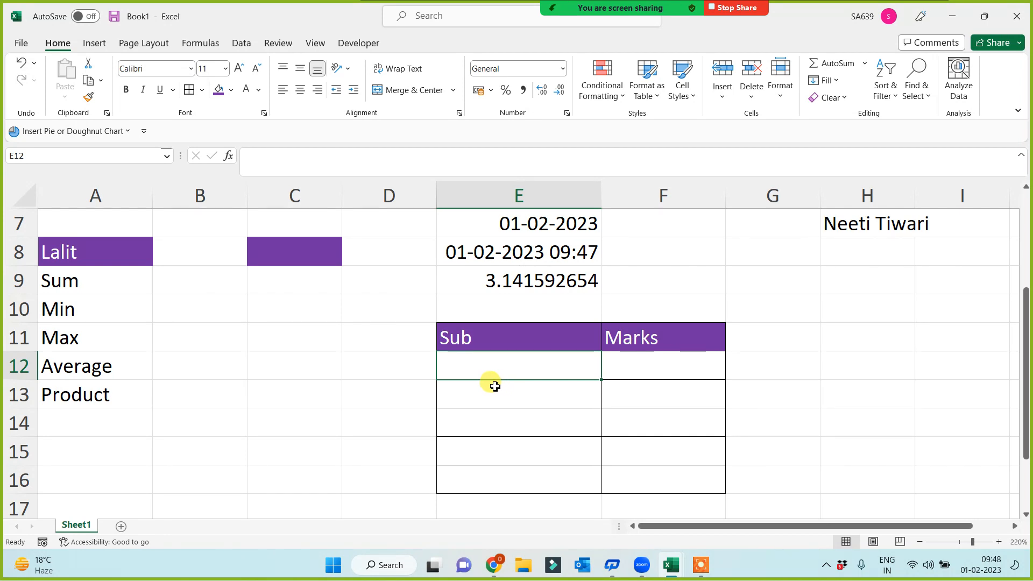
# Step: Centre-align the contents of the E11:F16 table
pyautogui.click(516, 329)
pyautogui.moveTo(616, 399); pyautogui.dragTo(650, 485)
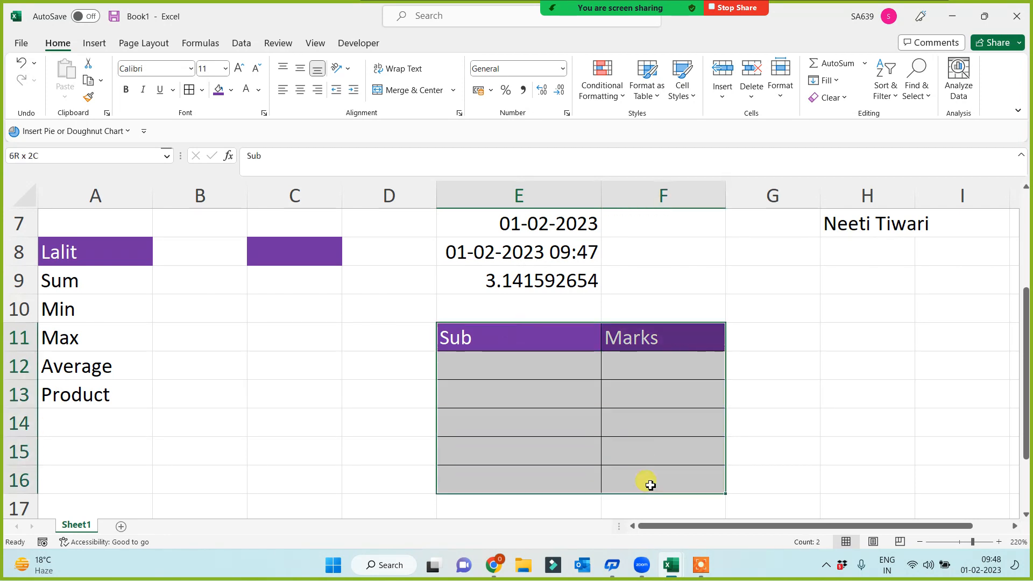
pyautogui.click(298, 90)
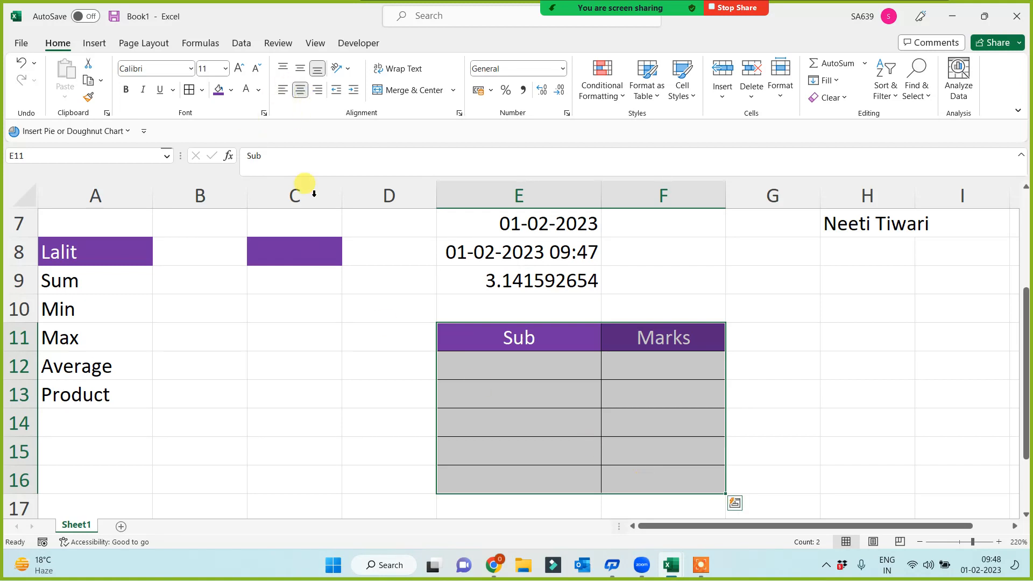
pyautogui.click(511, 370)
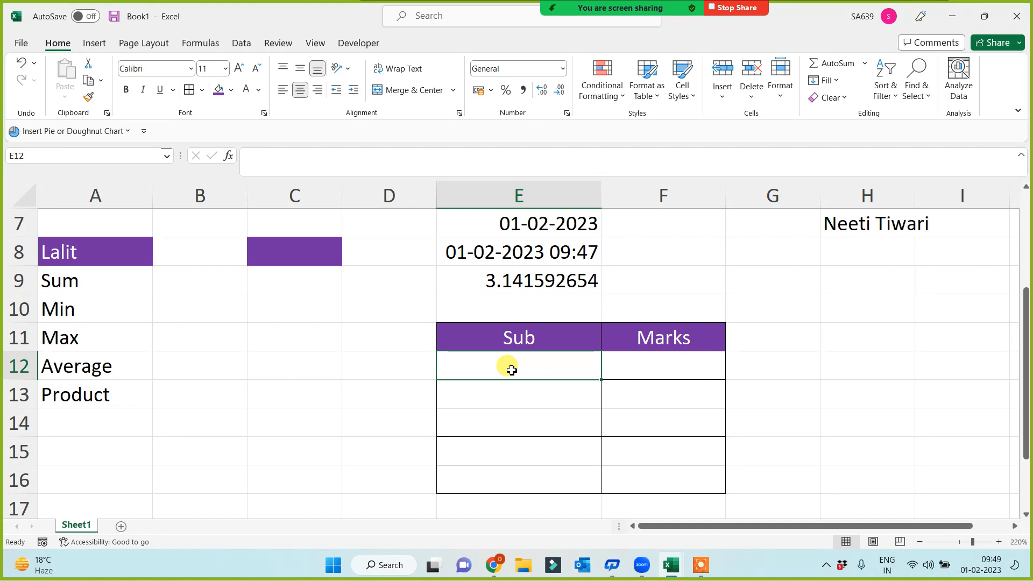
pyautogui.click(333, 375)
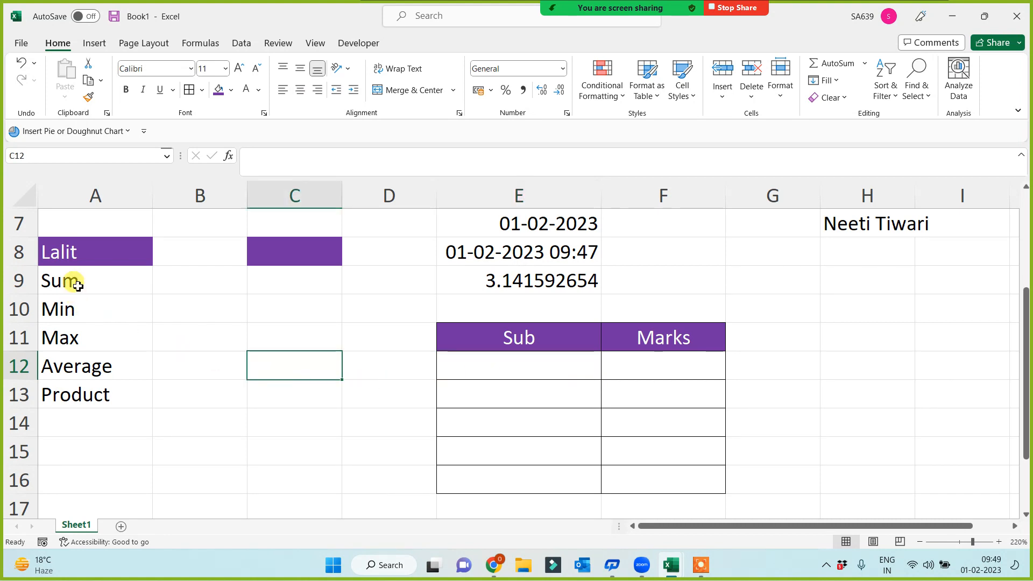
pyautogui.moveTo(78, 285); pyautogui.dragTo(81, 392)
pyautogui.click(170, 434)
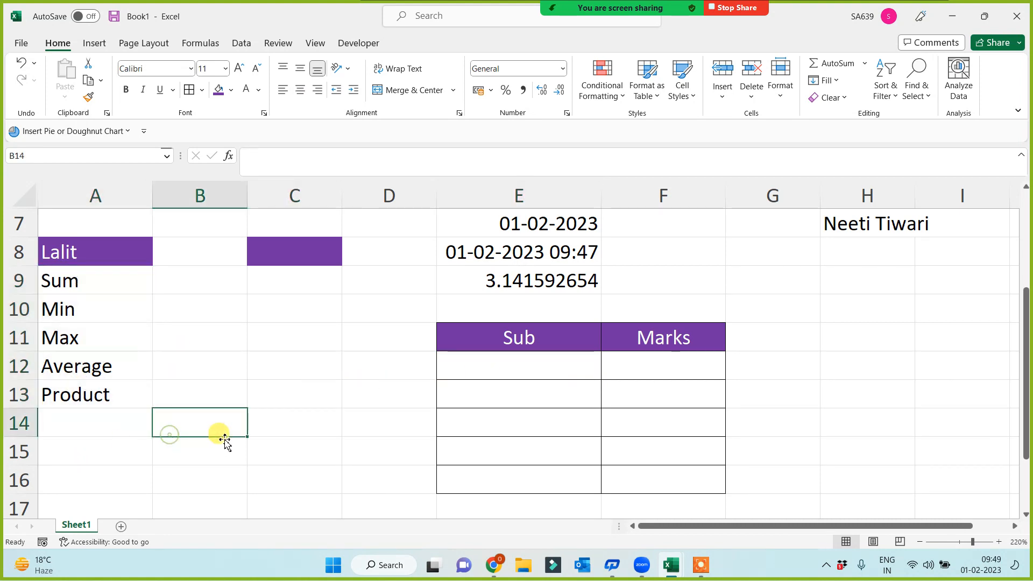
pyautogui.click(518, 364)
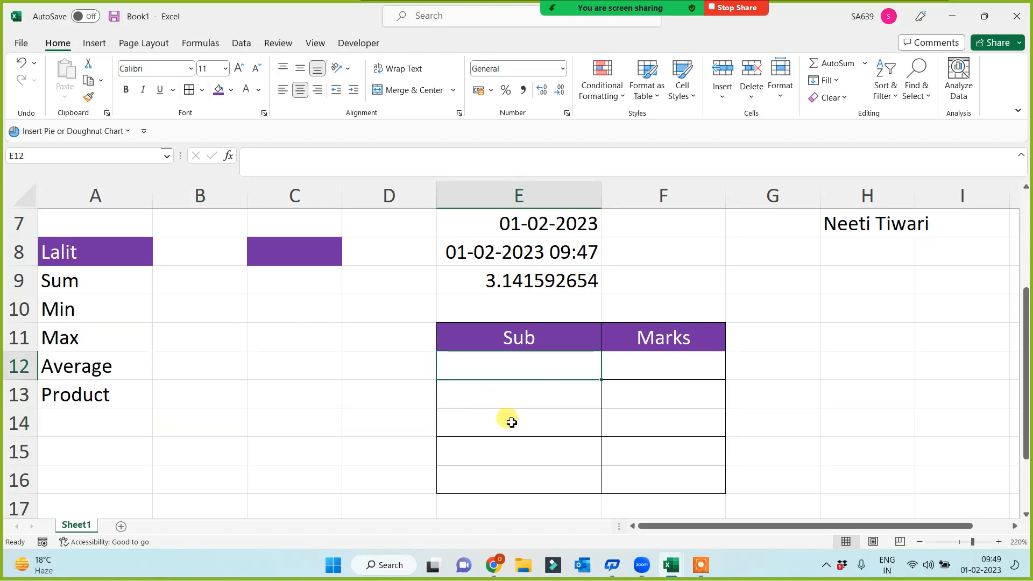
# Step: Enter the subjects phy, che and math down E12:E14
pyautogui.write('phy')
pyautogui.press('Return')
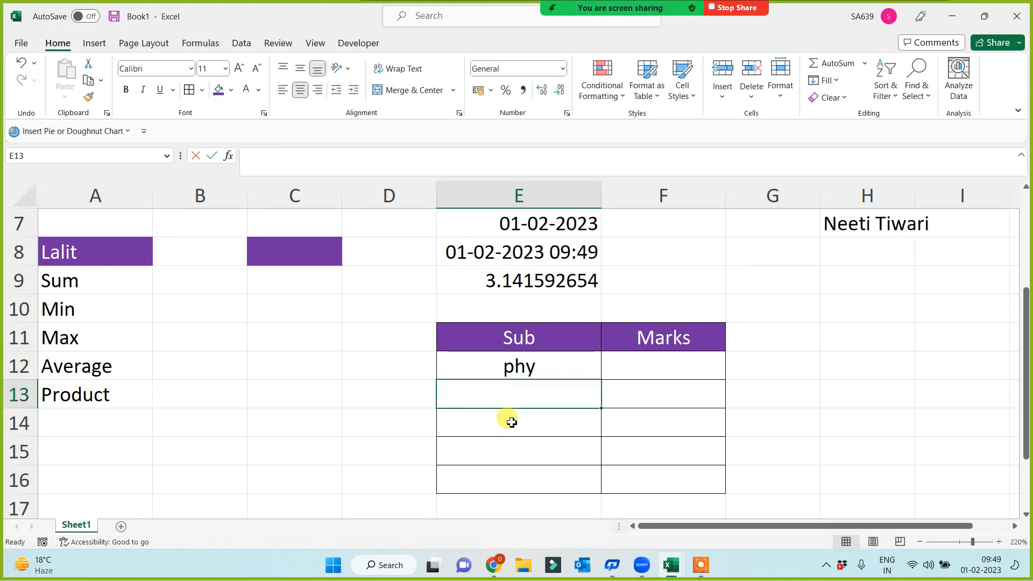
pyautogui.write('che')
pyautogui.press('Return')
pyautogui.write('math')
pyautogui.press('Return')
# Step: Add bio and eng below them, fixing the misspelled bio entry
pyautogui.write('b')
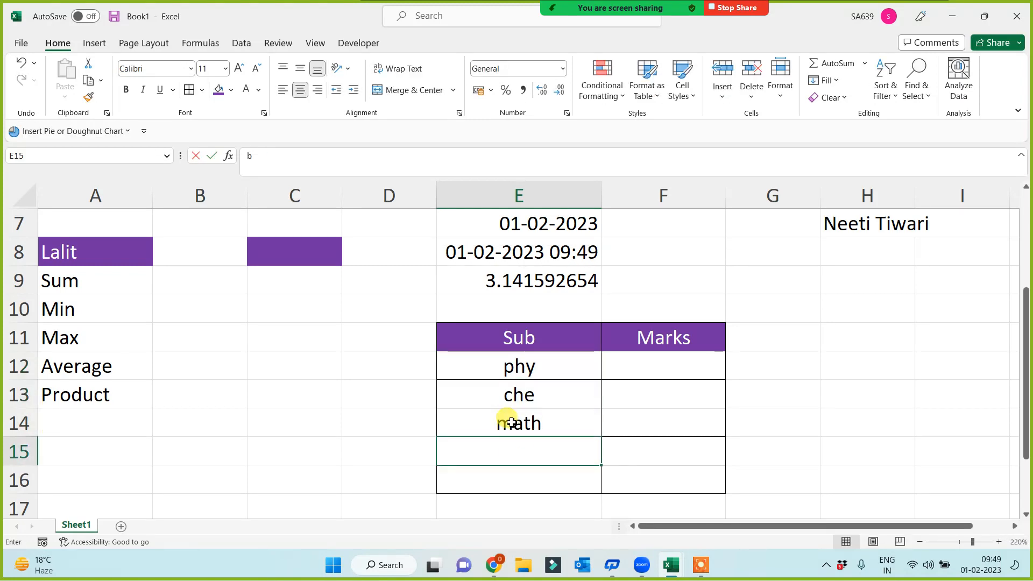
pyautogui.write('oio')
pyautogui.press('BackSpace')
pyautogui.press('BackSpace')
pyautogui.press('BackSpace')
pyautogui.write('iuo')
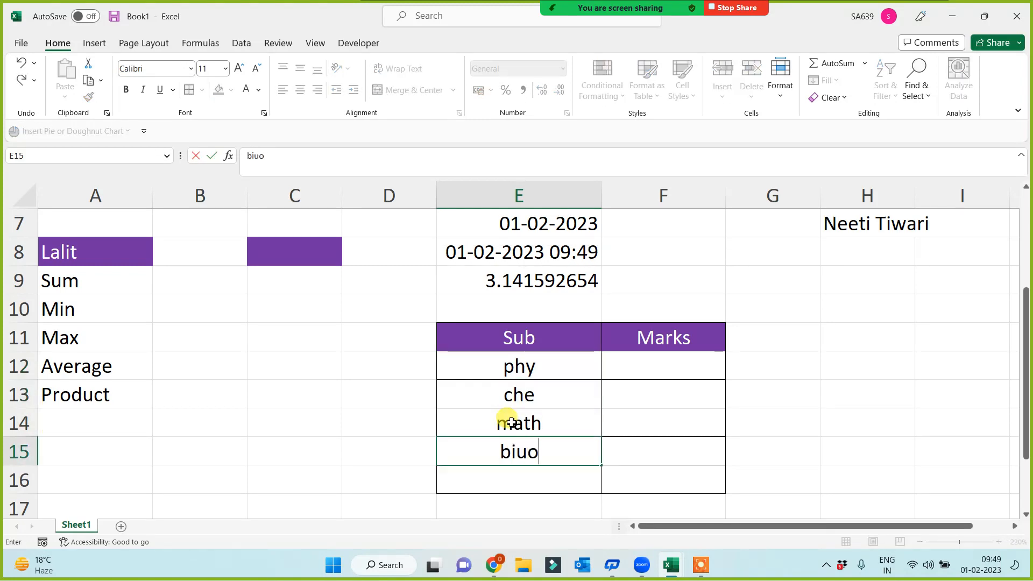
pyautogui.press('Return')
pyautogui.write('eng')
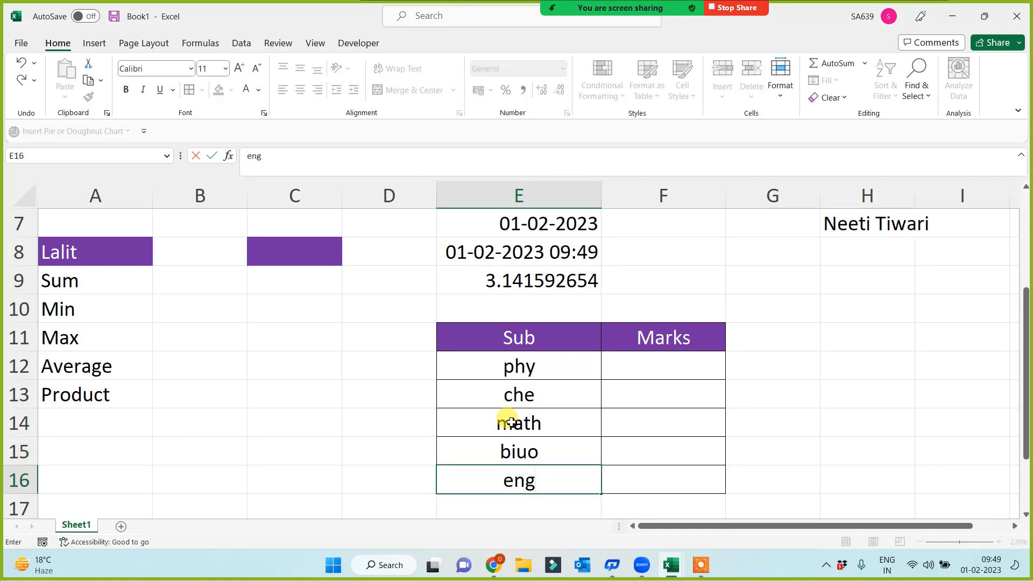
pyautogui.click(533, 457)
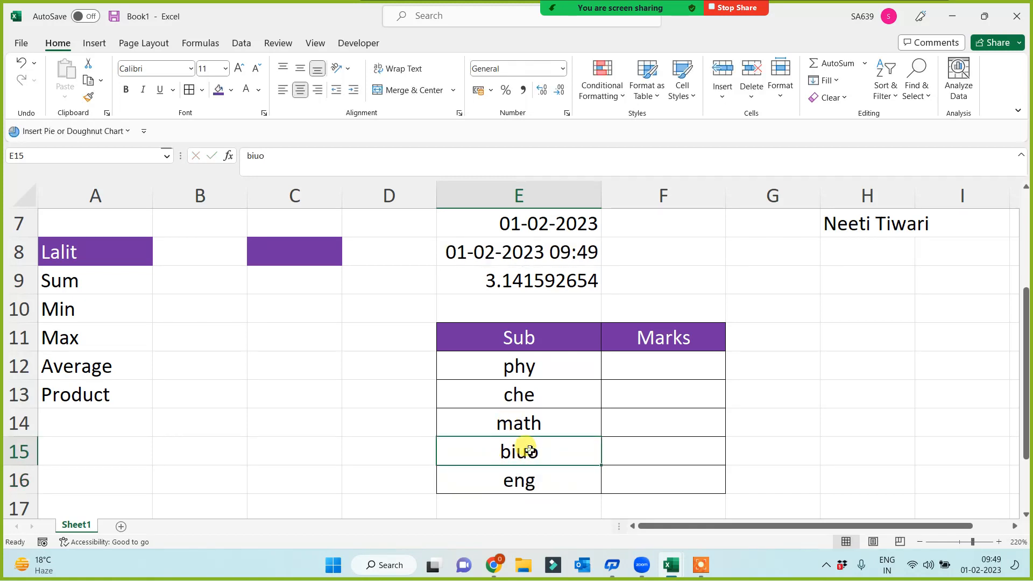
pyautogui.doubleClick(530, 454)
pyautogui.press('BackSpace')
pyautogui.press('Tab')
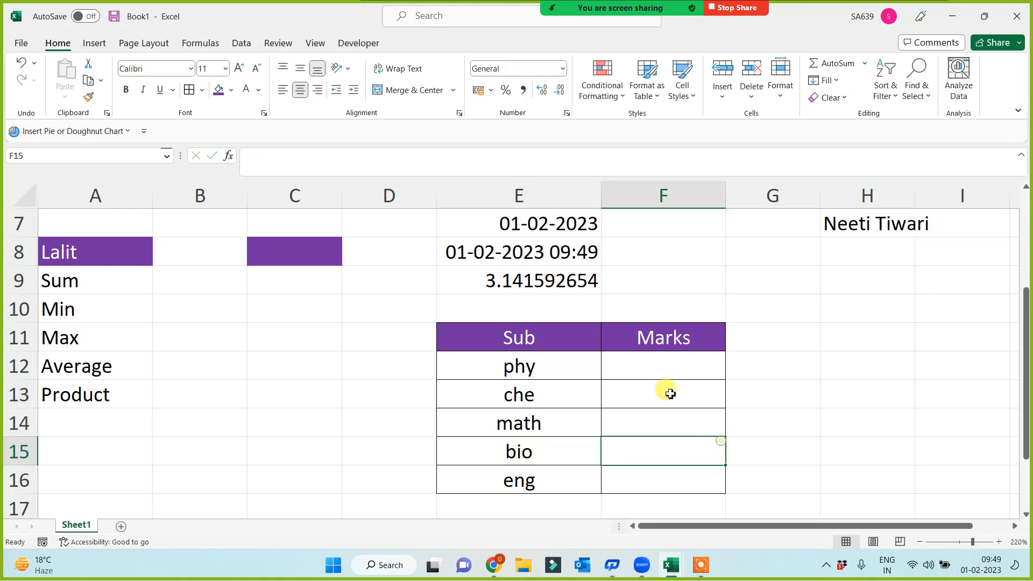
# Step: Enter the marks 95, 65, 45, 36, 85 down F12:F16 and select the whole table
pyautogui.click(660, 361)
pyautogui.write('95')
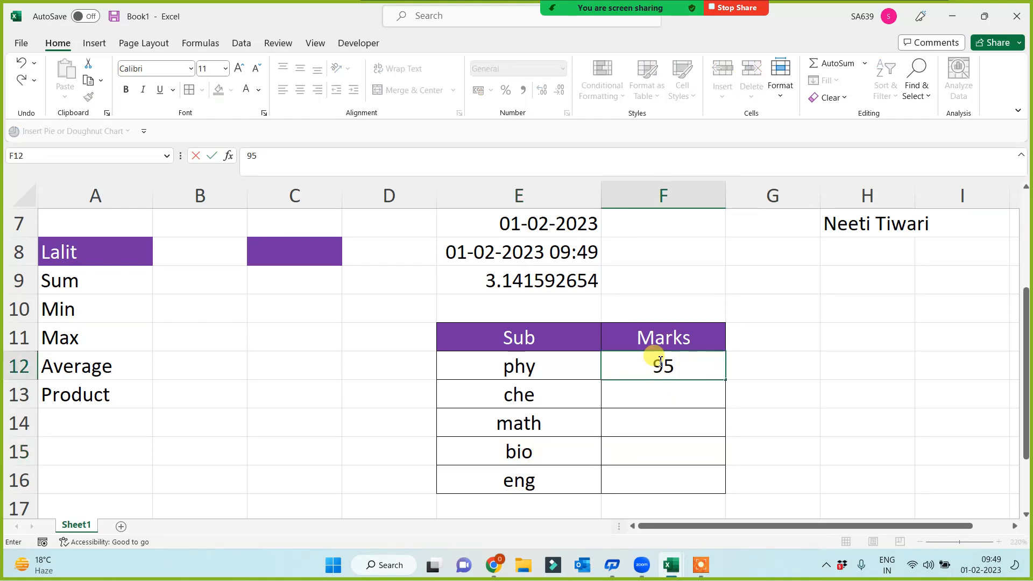
pyautogui.press('Return')
pyautogui.write('65')
pyautogui.press('Return')
pyautogui.write('45')
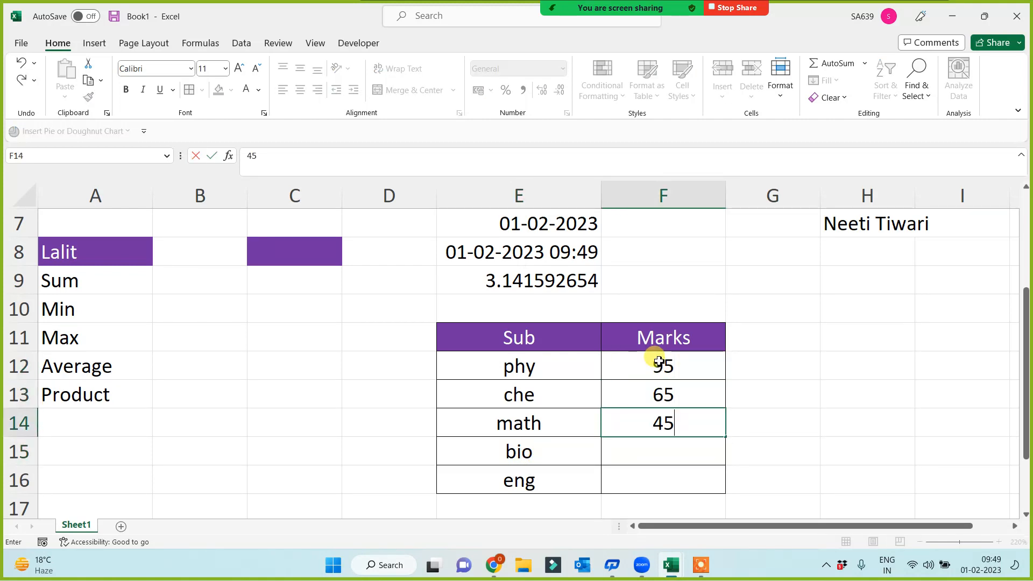
pyautogui.press('Return')
pyautogui.write('36')
pyautogui.press('Return')
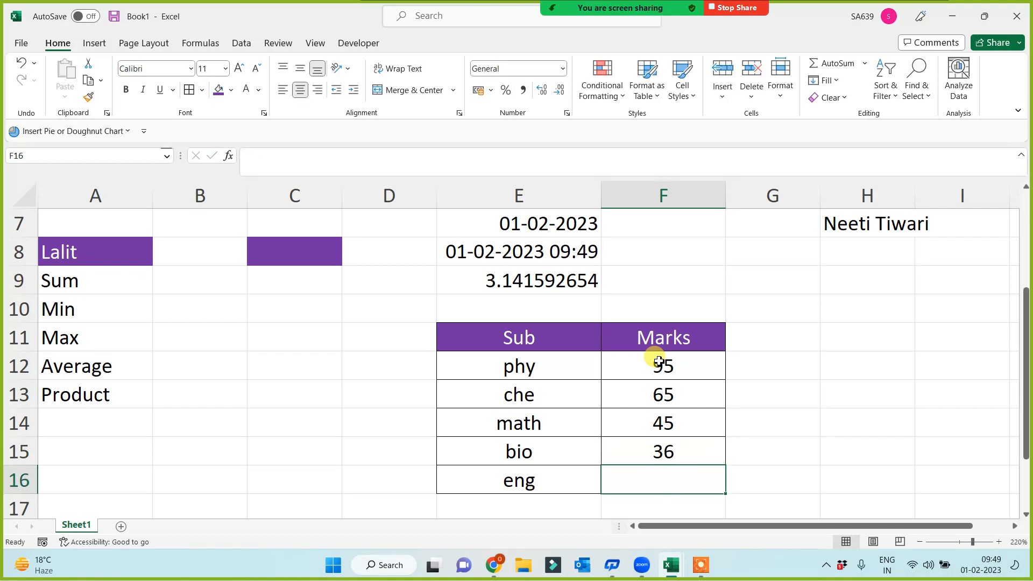
pyautogui.write('85')
pyautogui.click(876, 398)
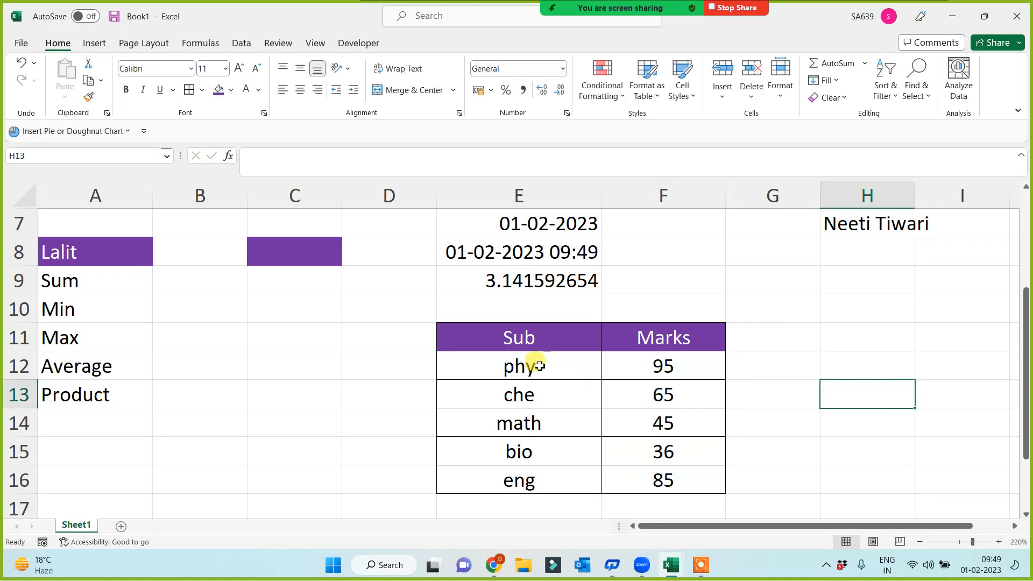
pyautogui.moveTo(516, 337); pyautogui.dragTo(667, 481)
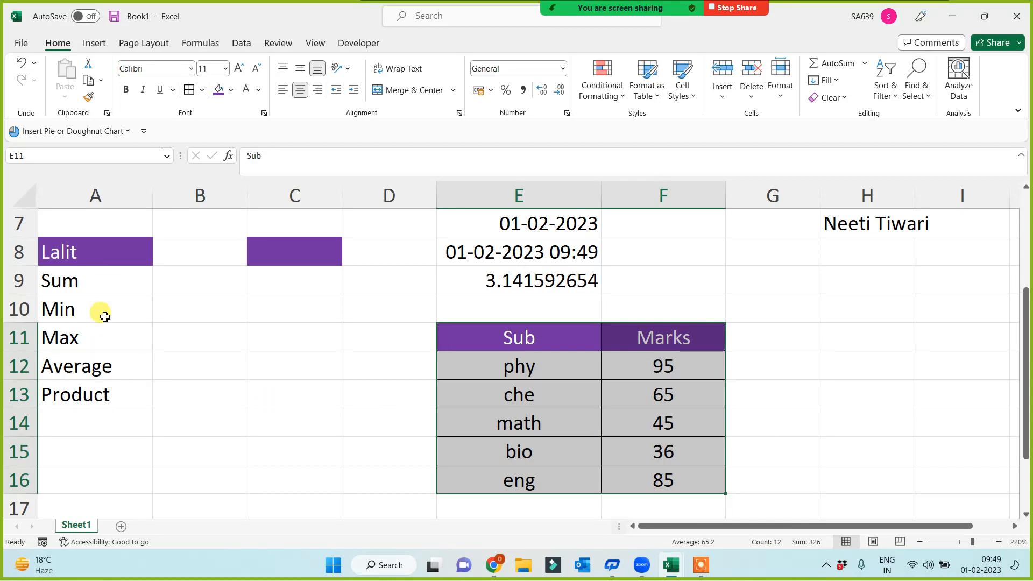
# Step: Select the Sum through Product labels in A9:A13, then deselect them
pyautogui.moveTo(99, 279); pyautogui.dragTo(83, 394)
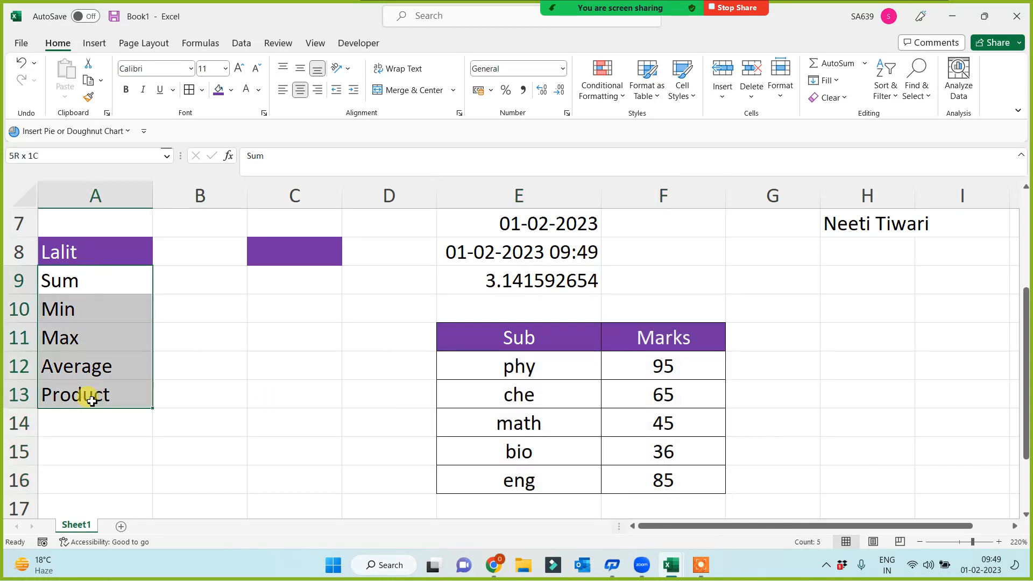
pyautogui.click(179, 275)
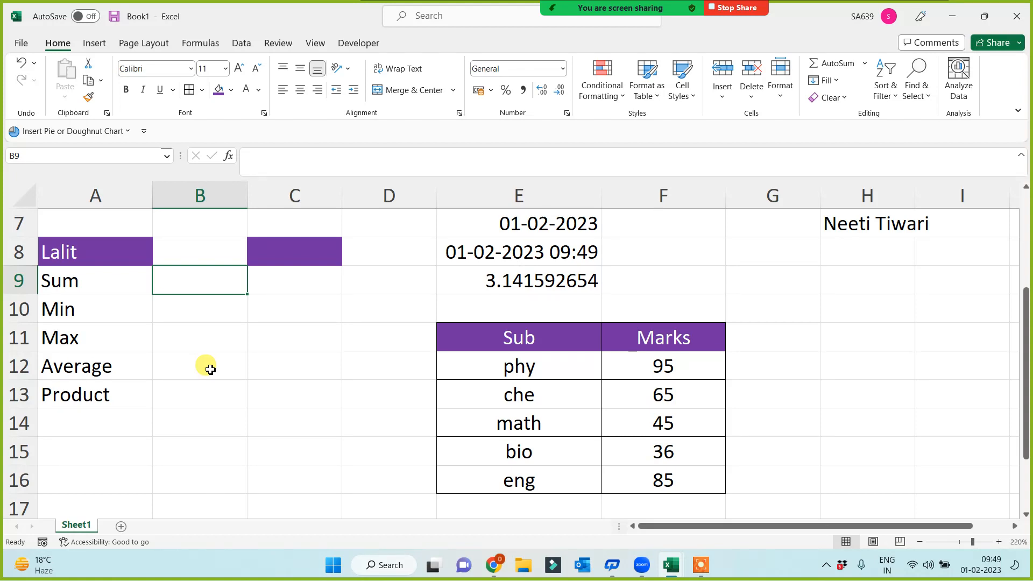
# Step: Enter =sum(E11:F16) in B9 to total the marks
pyautogui.write('=sum*')
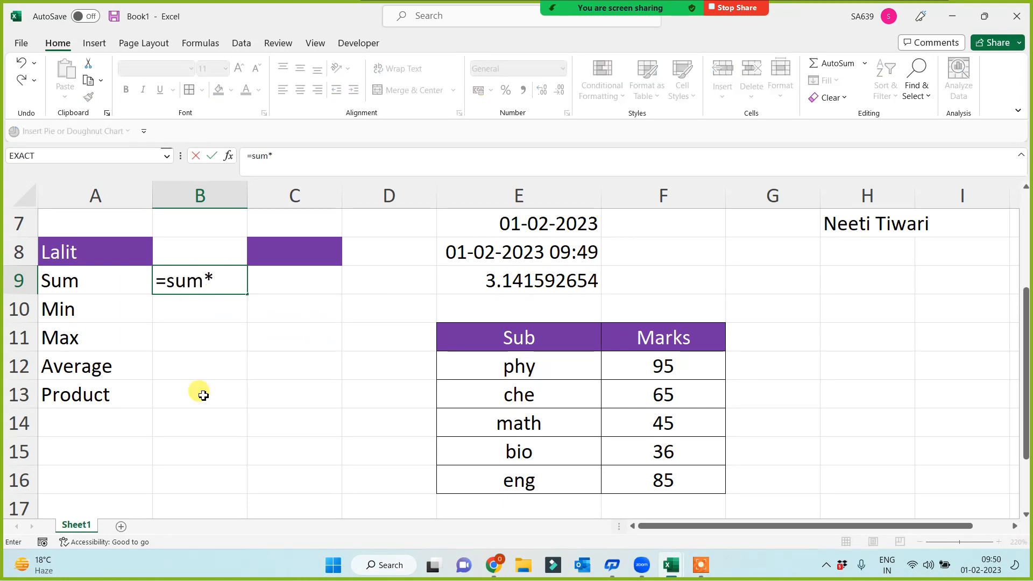
pyautogui.press('BackSpace')
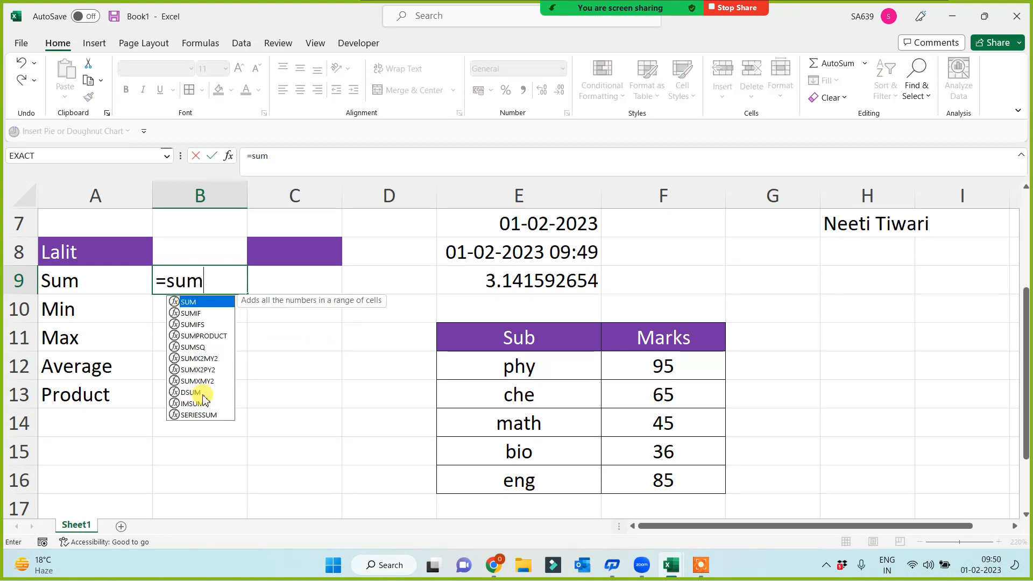
pyautogui.write('(')
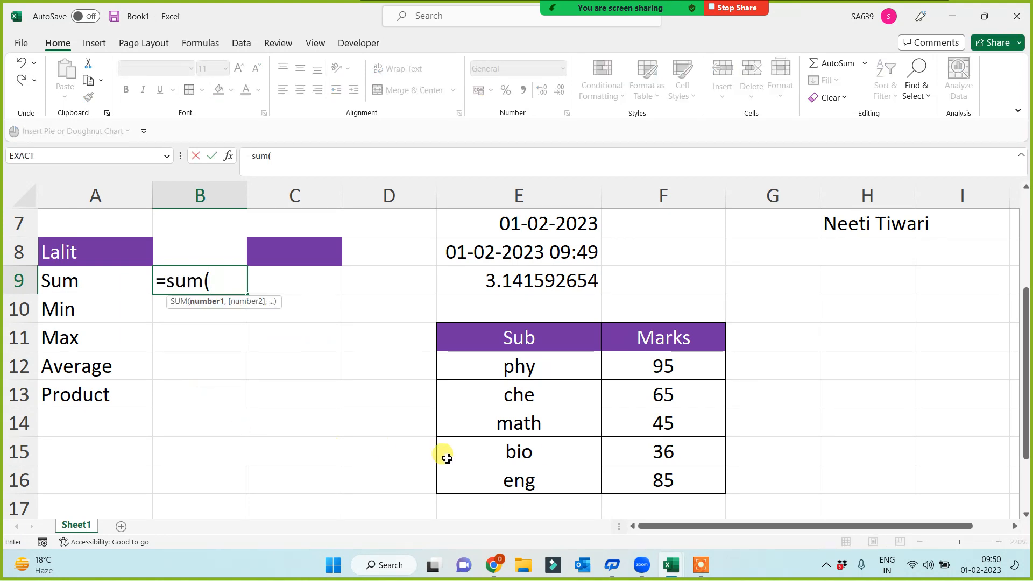
pyautogui.click(556, 345)
pyautogui.moveTo(555, 346)
pyautogui.mouseDown()
pyautogui.moveTo(662, 452)
pyautogui.moveTo(664, 477)
pyautogui.mouseUp()
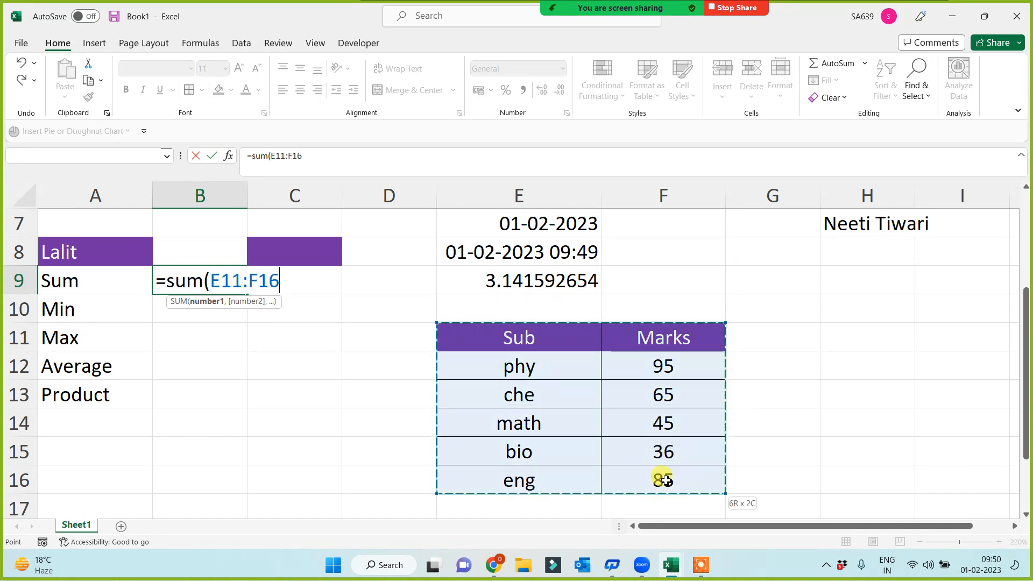
pyautogui.write(')')
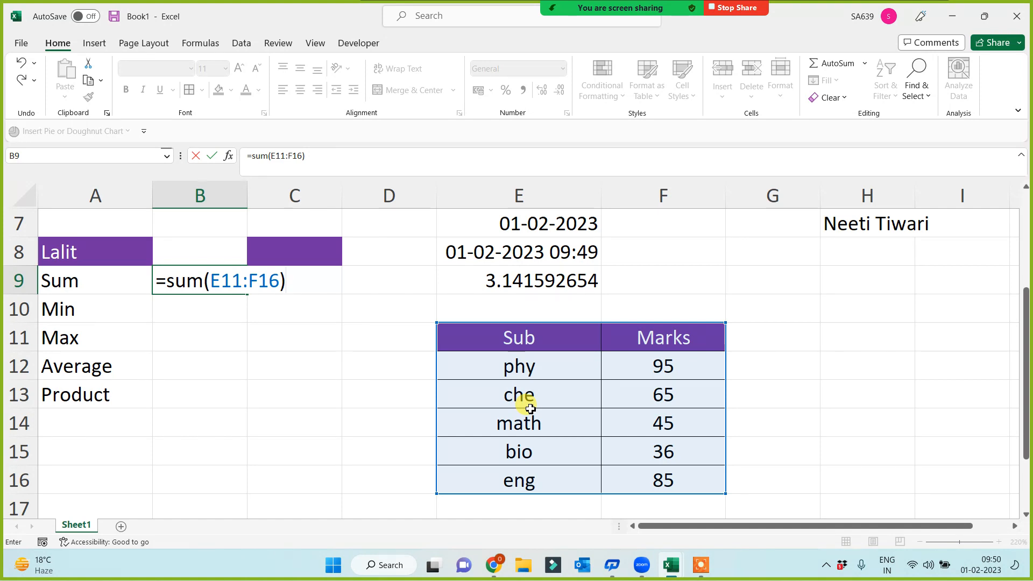
pyautogui.press('Return')
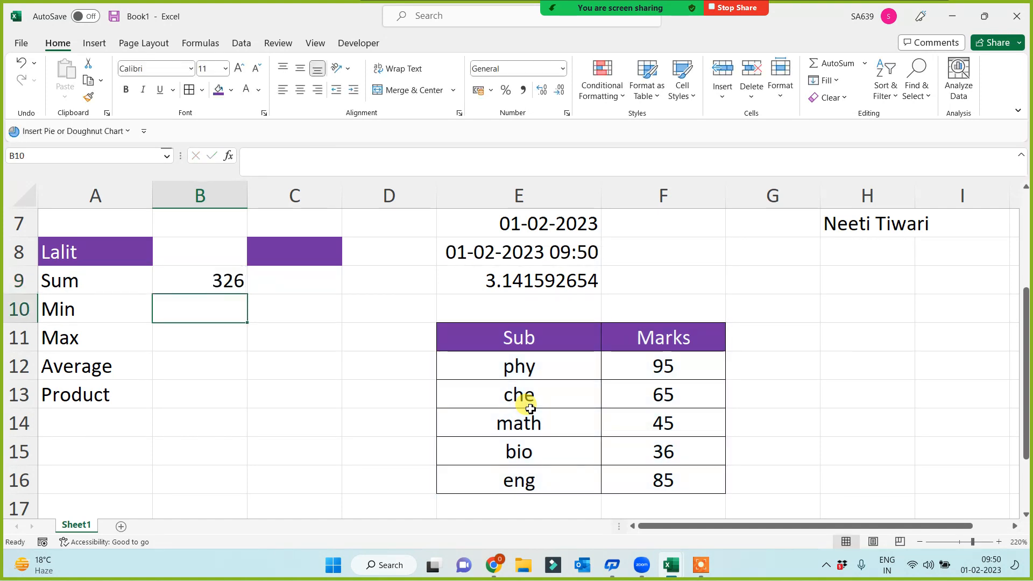
# Step: Enter =min(E11:F16) in B10, then select F12:F16 to check their total
pyautogui.write('=min(')
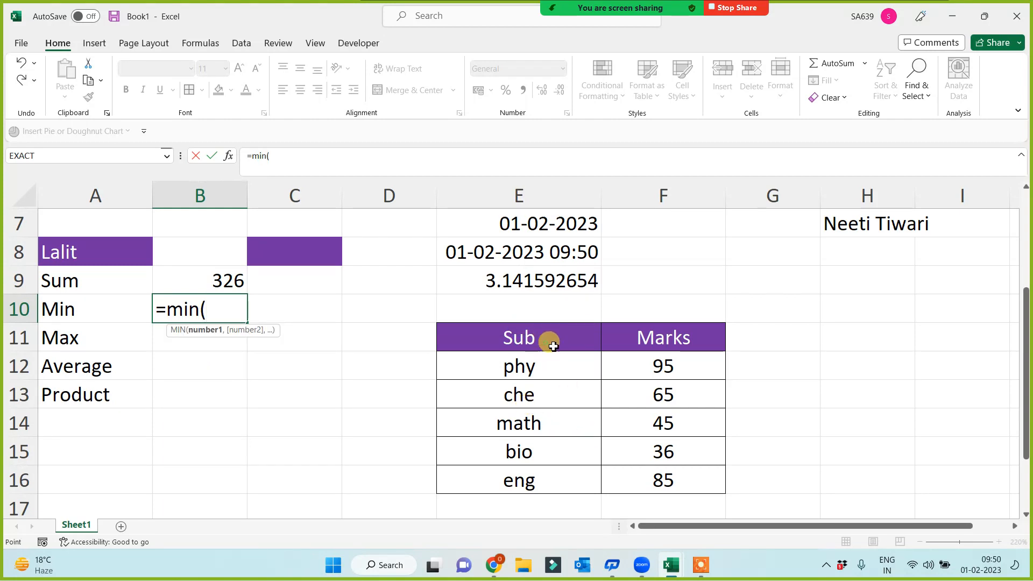
pyautogui.moveTo(549, 337)
pyautogui.mouseDown()
pyautogui.moveTo(629, 459)
pyautogui.moveTo(629, 479)
pyautogui.mouseUp()
pyautogui.write(')')
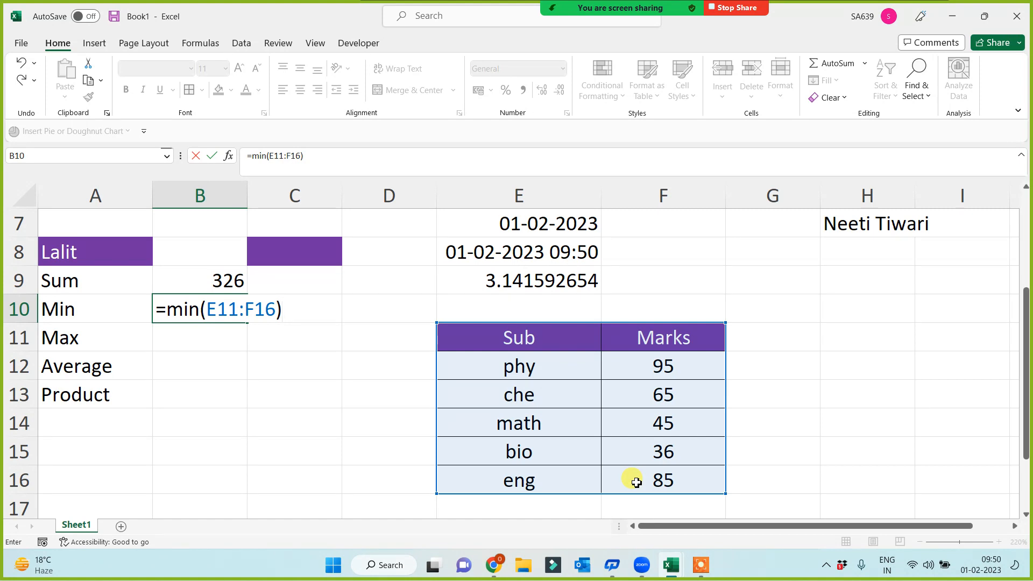
pyautogui.press('Return')
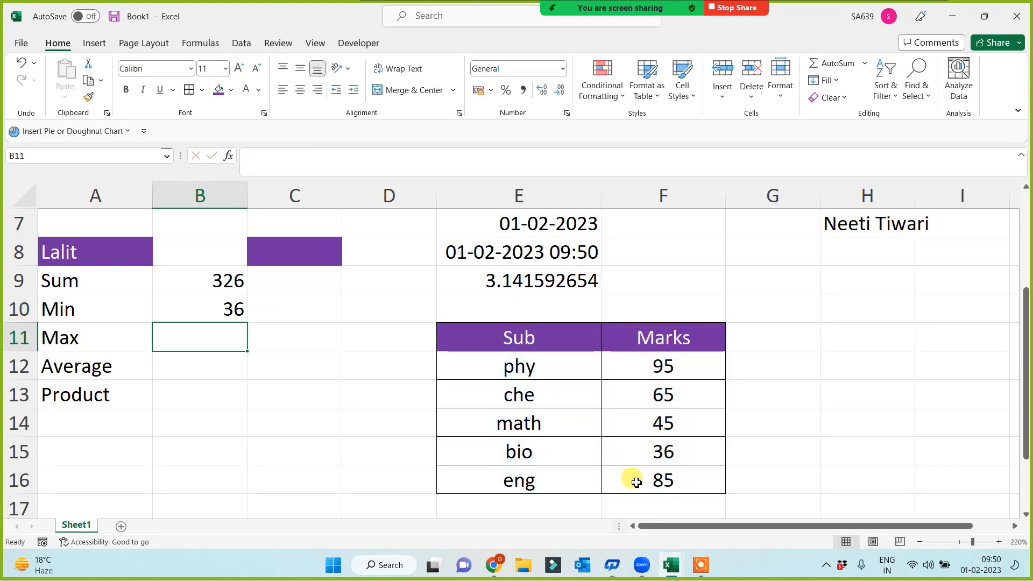
pyautogui.moveTo(661, 364); pyautogui.dragTo(669, 485)
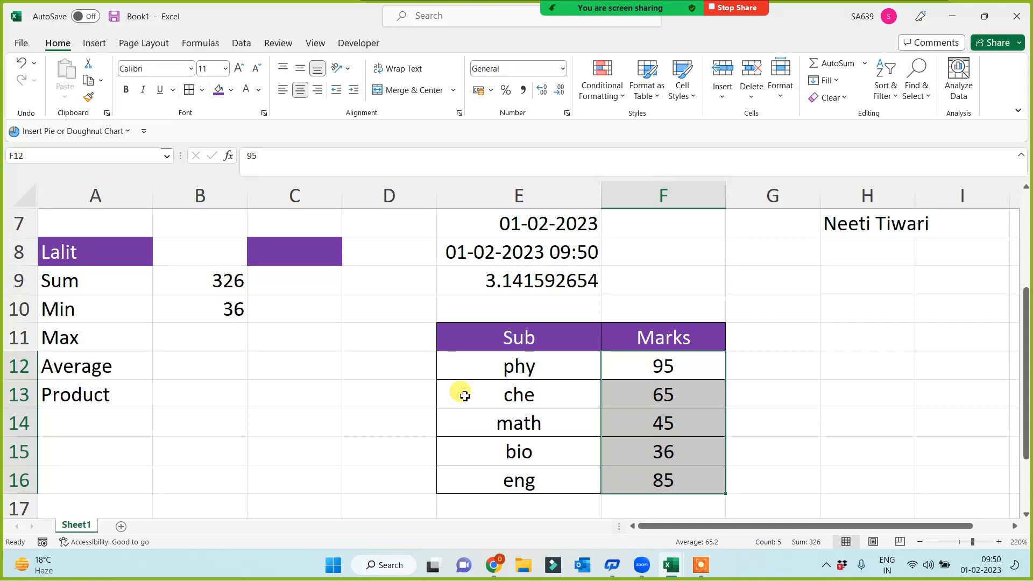
# Step: Enter =max(E11:F16) in B11 to get the maximum mark, 95
pyautogui.click(208, 337)
pyautogui.write('=max(')
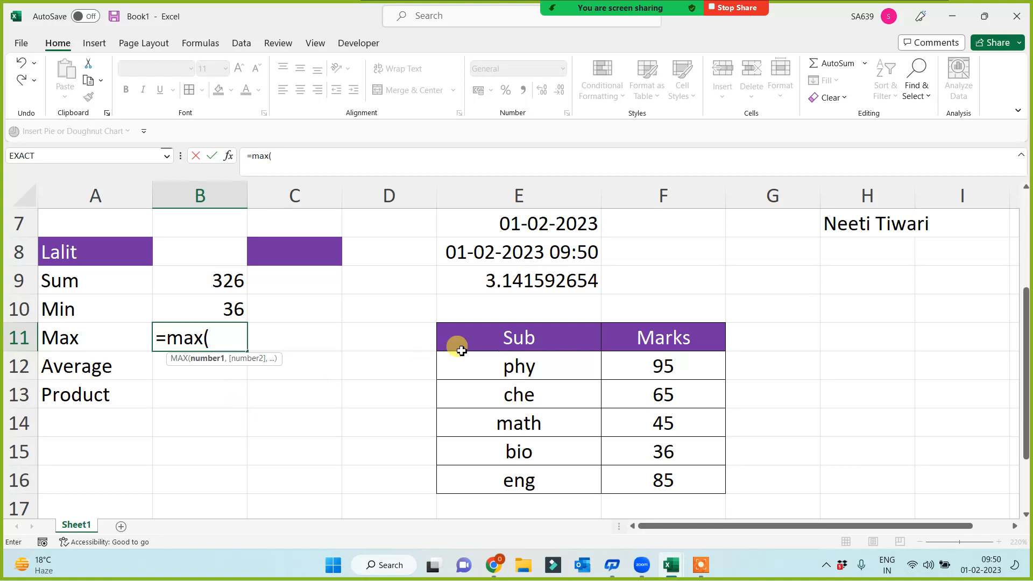
pyautogui.moveTo(461, 350); pyautogui.dragTo(661, 480)
pyautogui.write(')')
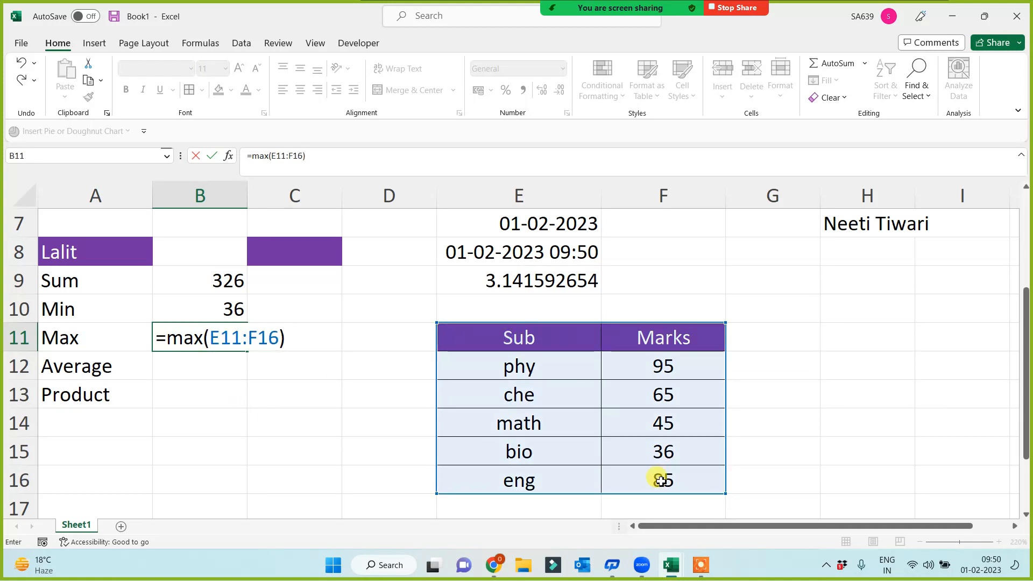
pyautogui.press('Return')
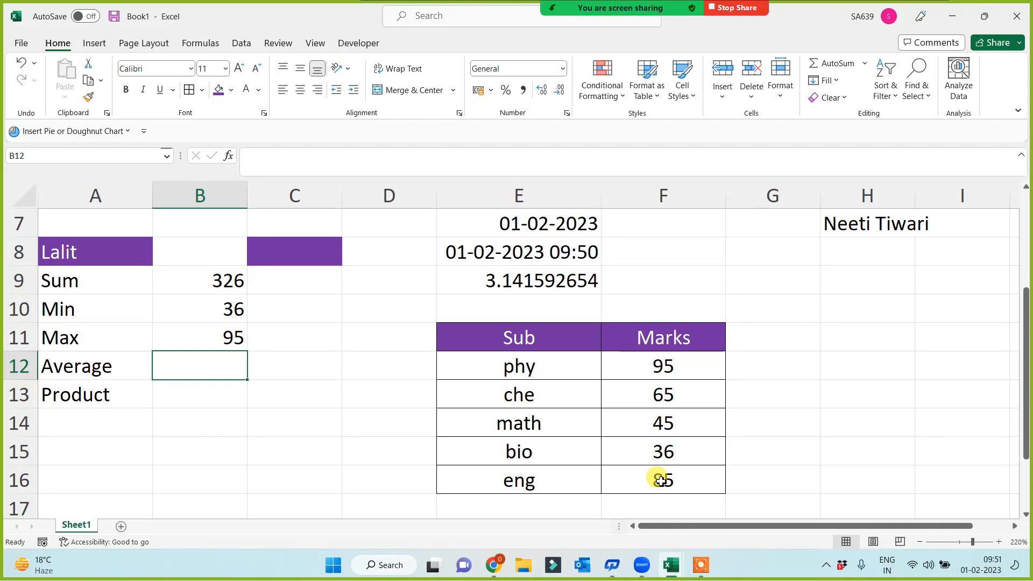
# Step: Enter =average(E11:F16) in B12 and =product(E11:F16) in B13
pyautogui.write('=average(')
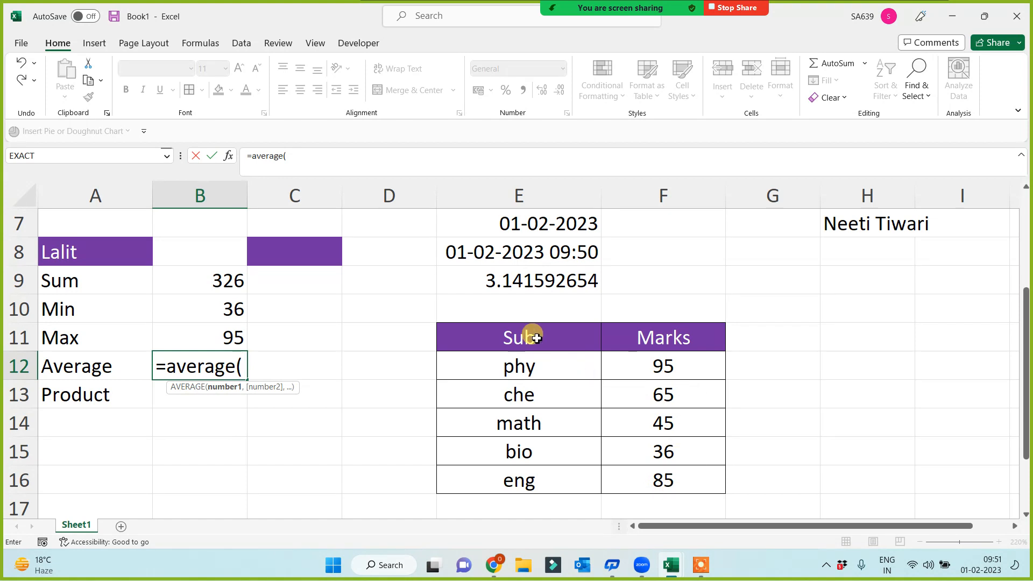
pyautogui.moveTo(535, 334); pyautogui.dragTo(630, 480)
pyautogui.write(')')
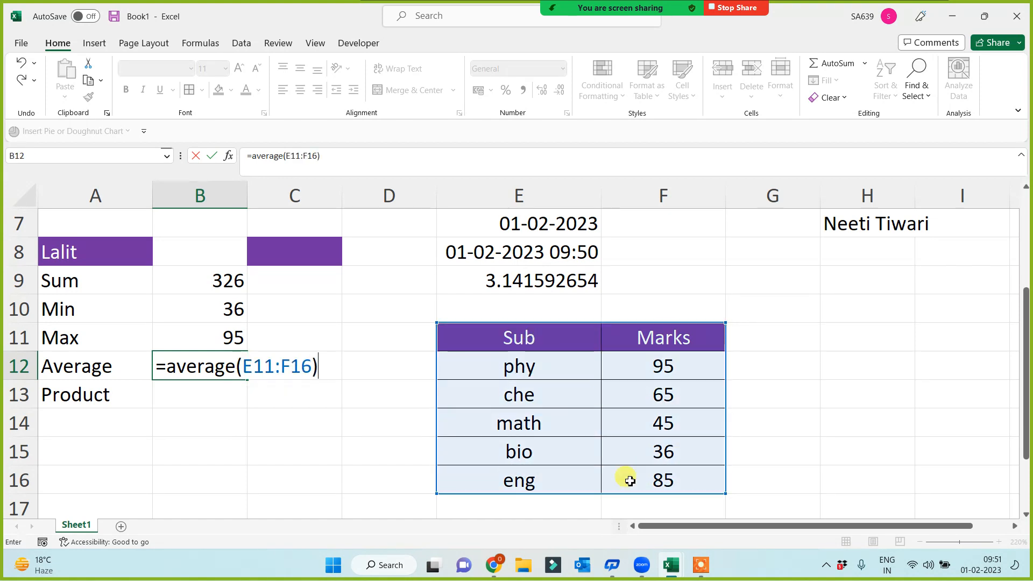
pyautogui.press('Return')
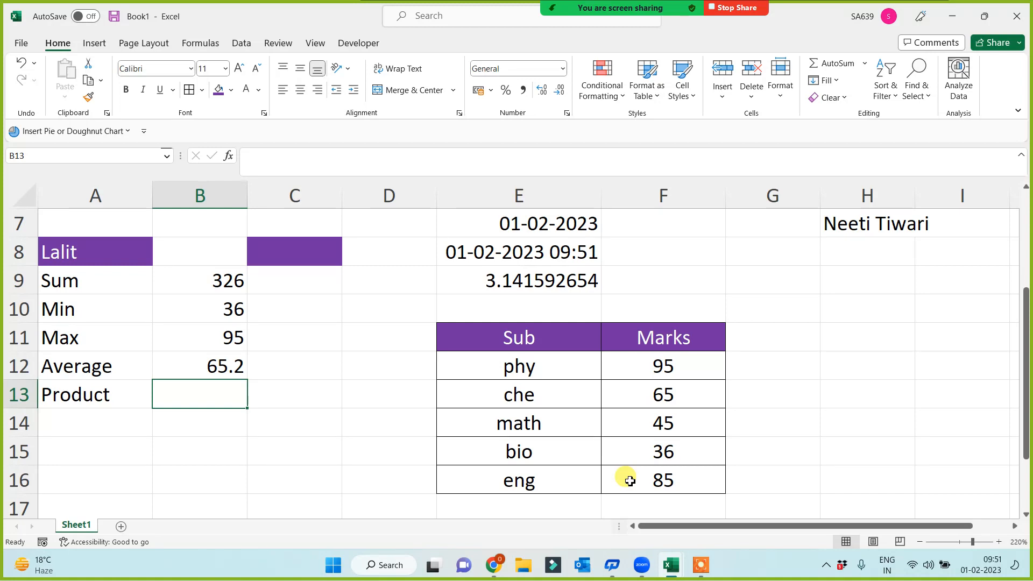
pyautogui.write('=')
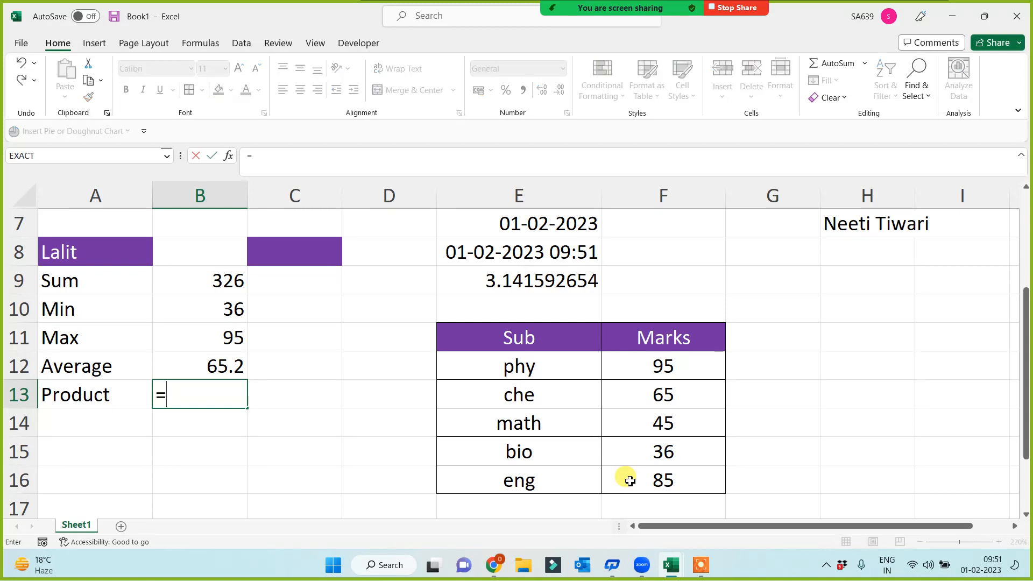
pyautogui.write('product(')
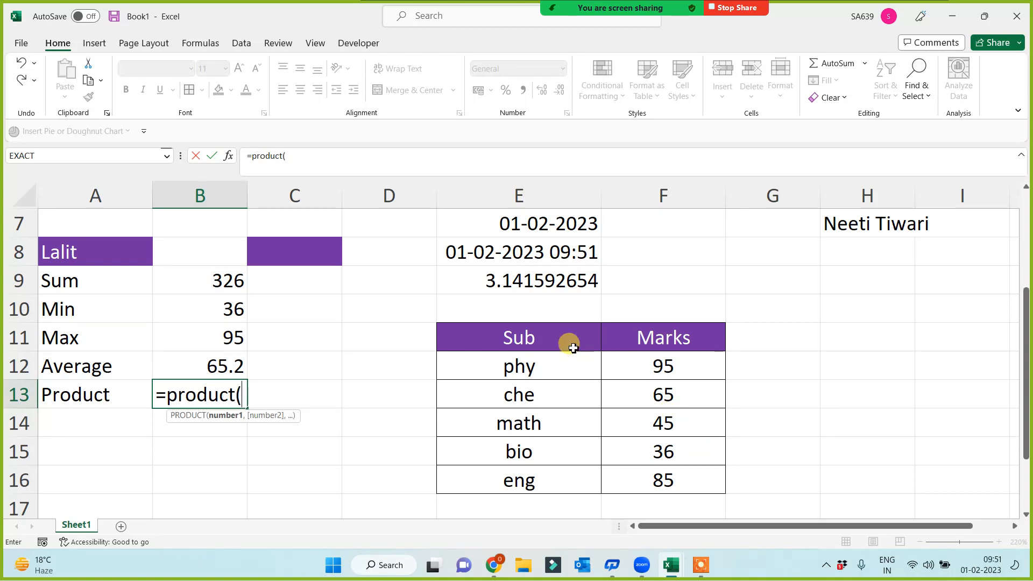
pyautogui.moveTo(567, 340); pyautogui.dragTo(649, 485)
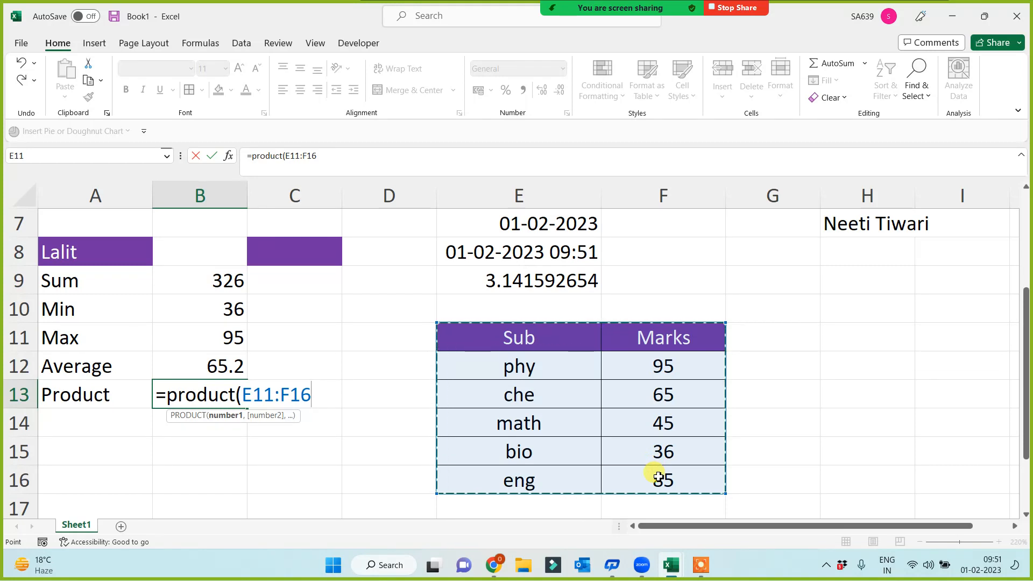
pyautogui.write(')')
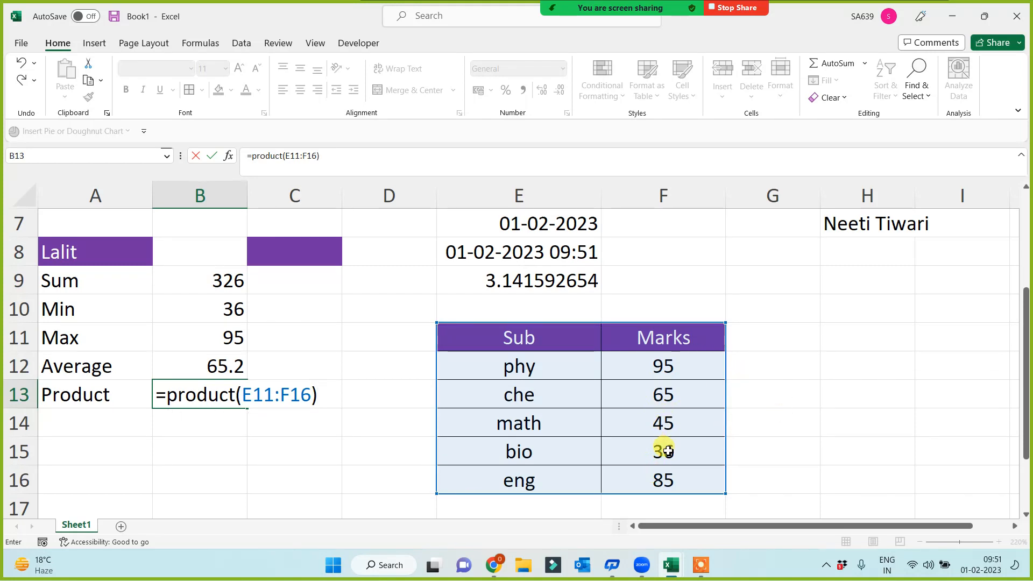
pyautogui.press('Return')
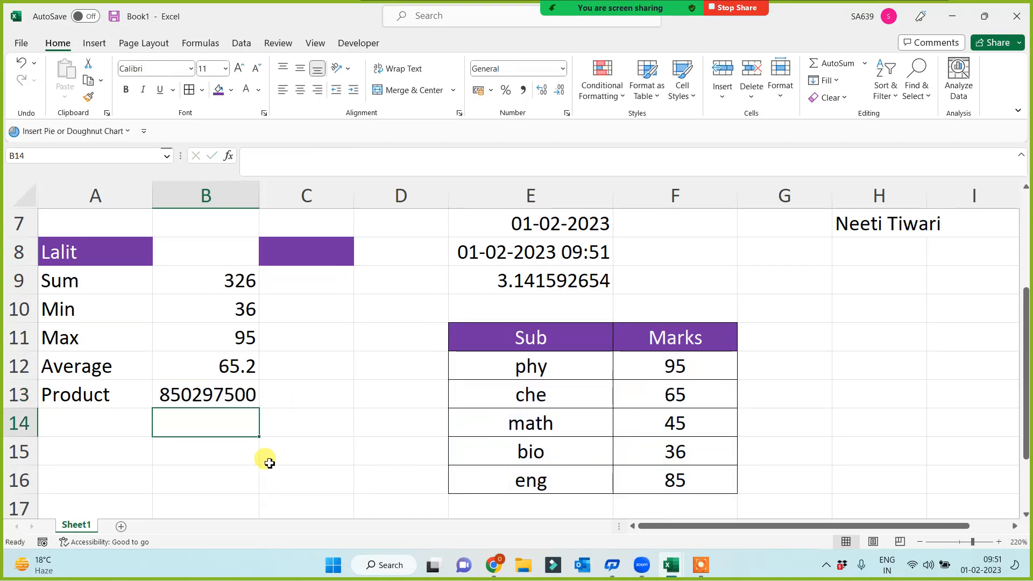
# Step: Review the sheet's earlier label and function lists, then return to the Product label
pyautogui.click(197, 440)
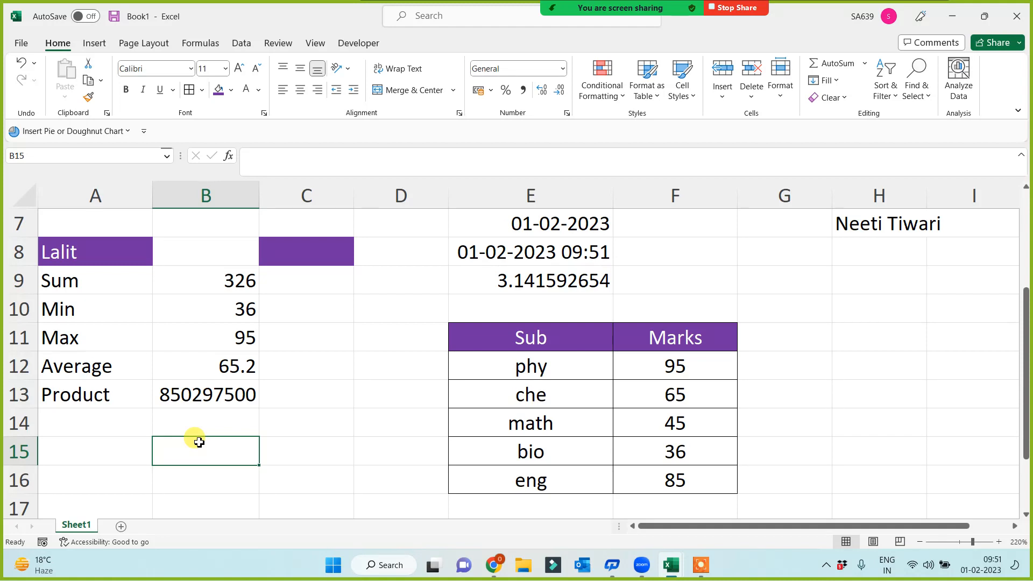
pyautogui.scroll(2, 206, 385)
pyautogui.click(77, 230)
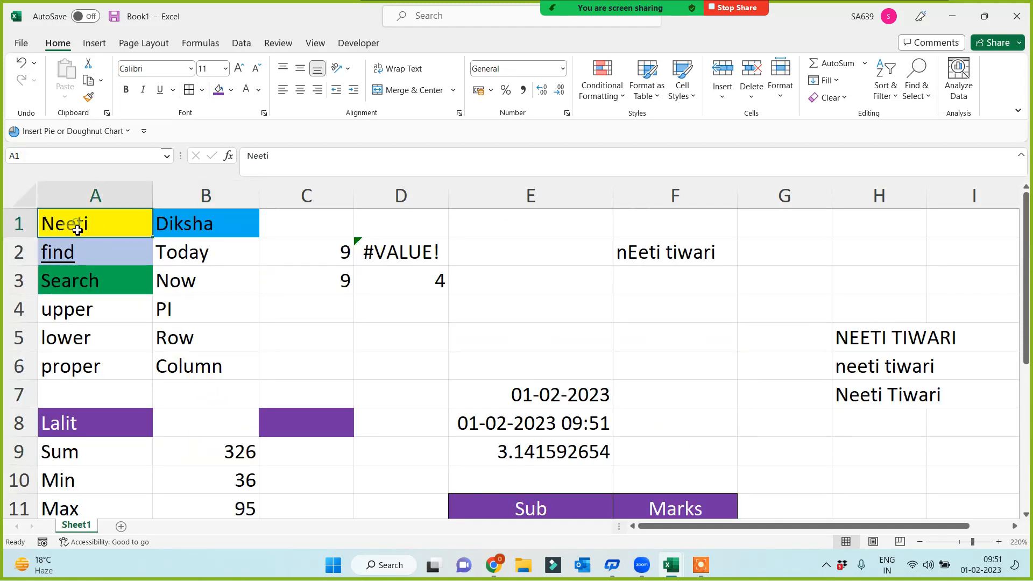
pyautogui.hotkey('ctrl', 'shift', 'Down')
pyautogui.moveTo(186, 221); pyautogui.dragTo(189, 358)
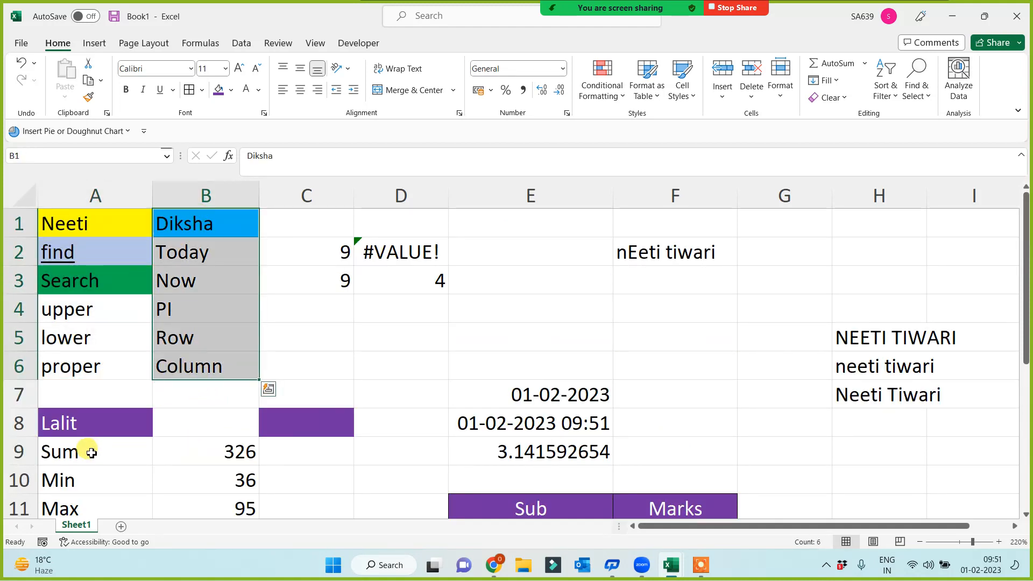
pyautogui.moveTo(89, 425); pyautogui.dragTo(92, 508)
pyautogui.scroll(-2, 107, 447)
pyautogui.click(103, 399)
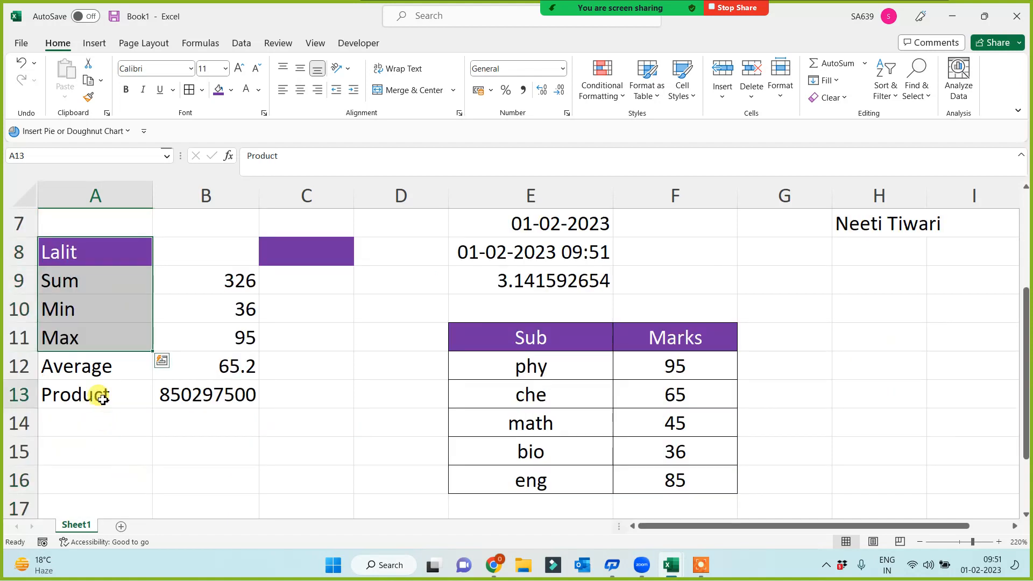
# Step: Look over the Sum–Product labels and the find/Search cells A2:A3
pyautogui.click(102, 399)
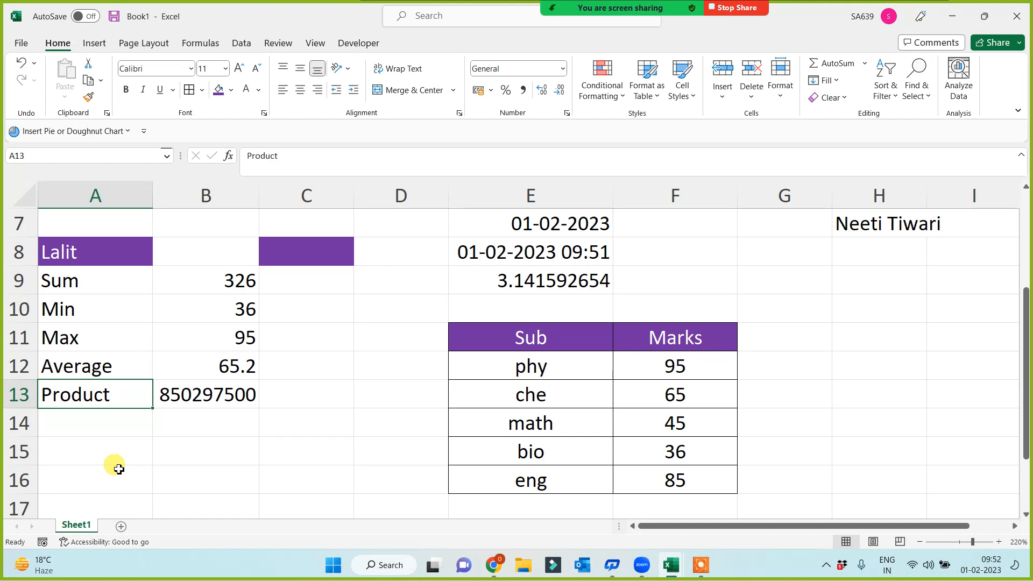
pyautogui.click(171, 453)
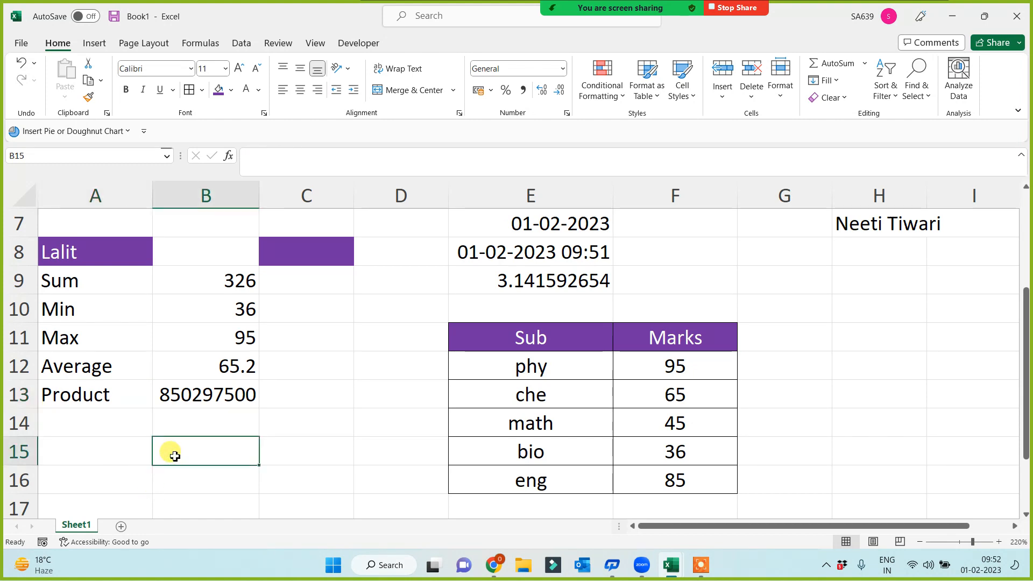
pyautogui.moveTo(80, 293); pyautogui.dragTo(83, 397)
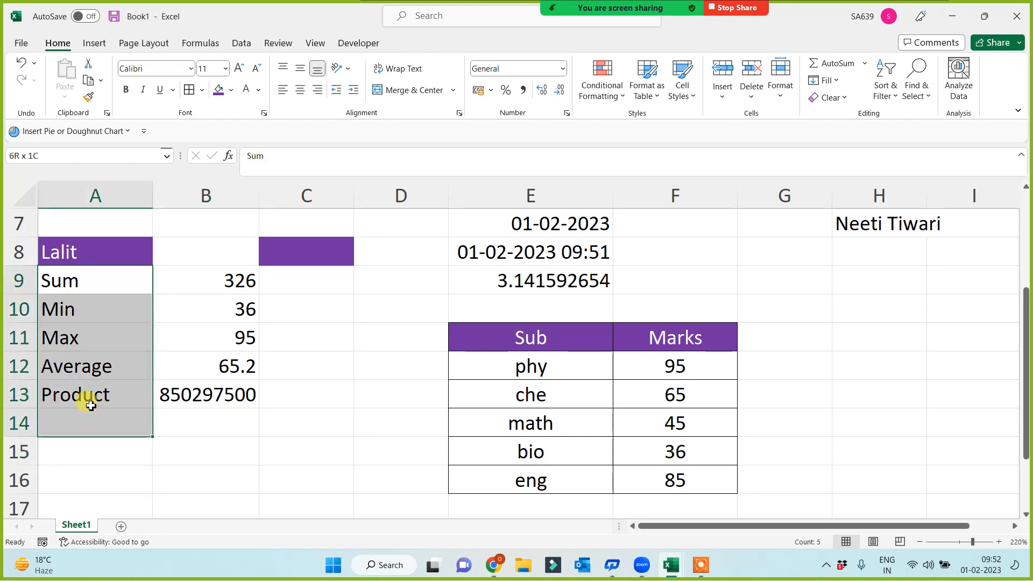
pyautogui.click(306, 458)
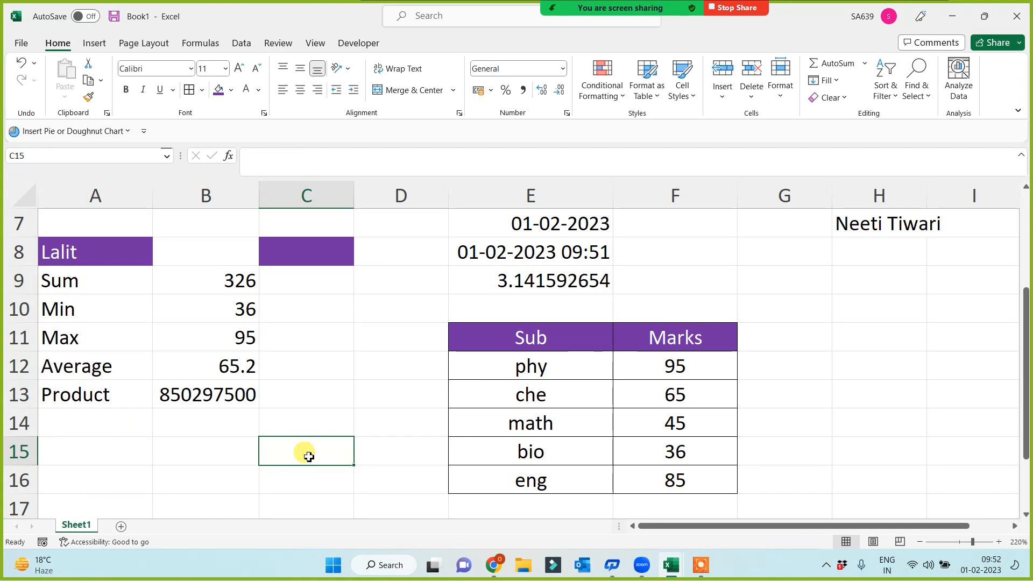
pyautogui.scroll(2, 308, 456)
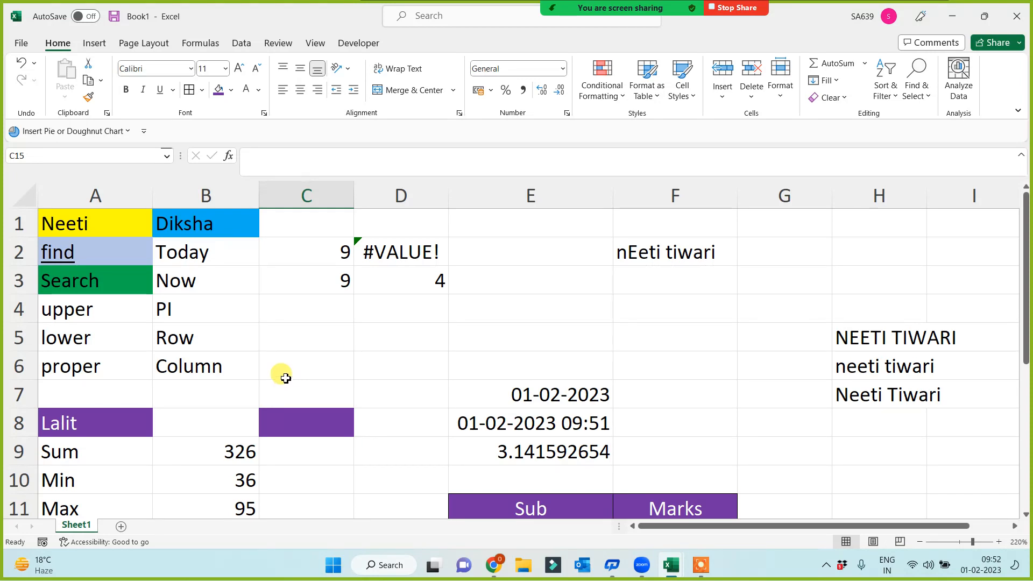
pyautogui.moveTo(76, 250); pyautogui.dragTo(78, 277)
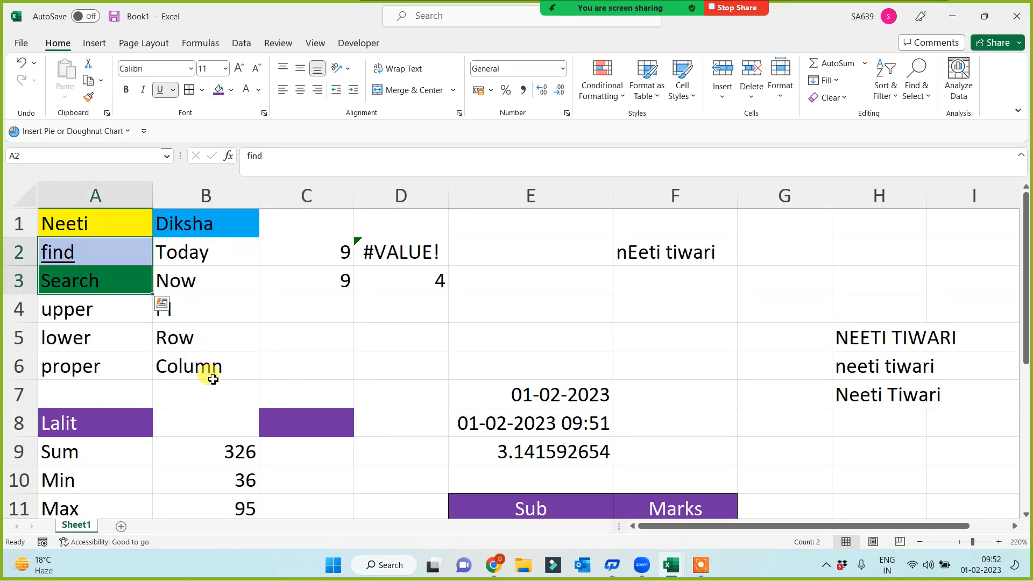
pyautogui.scroll(-2, 249, 371)
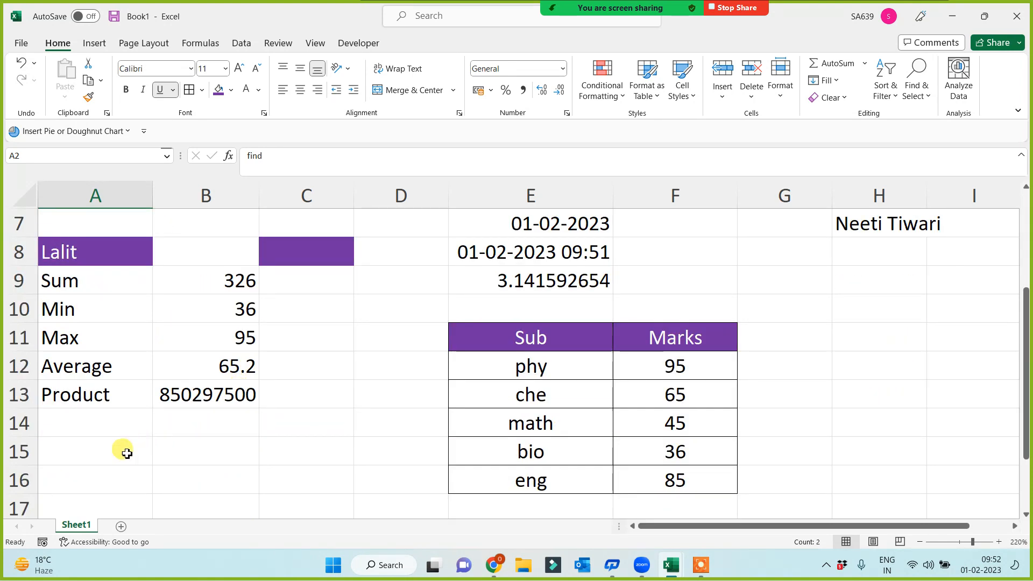
# Step: Enter the name heading in A16 and fill the cell blue
pyautogui.scroll(-1, 122, 450)
pyautogui.click(99, 394)
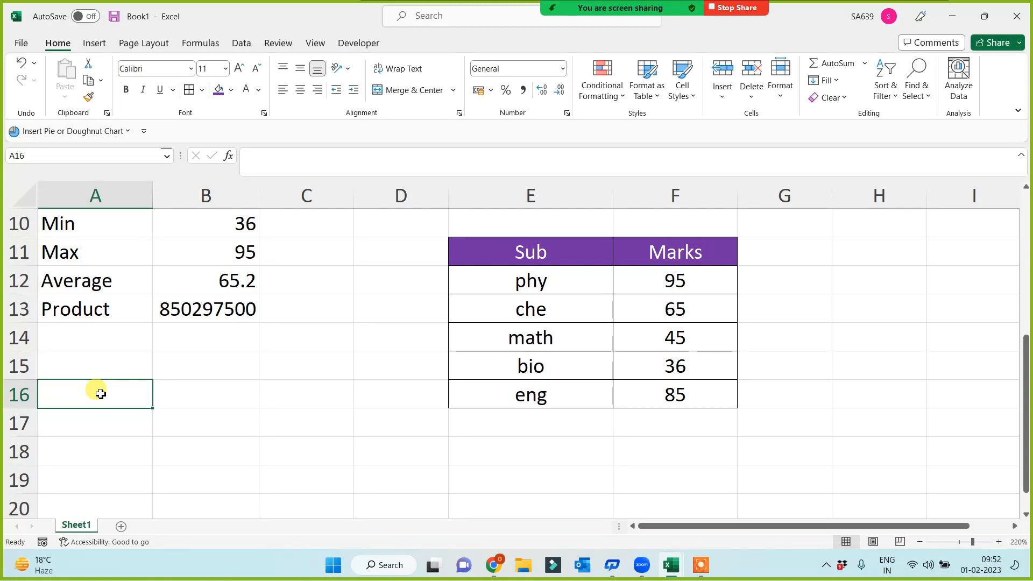
pyautogui.write('Amit')
pyautogui.press('Return')
pyautogui.click(101, 394)
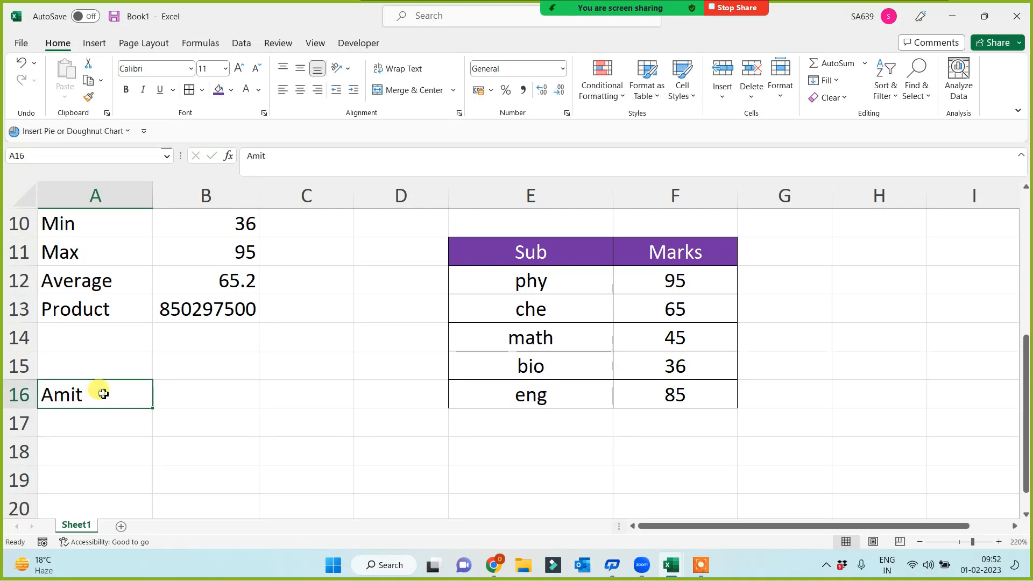
pyautogui.click(231, 96)
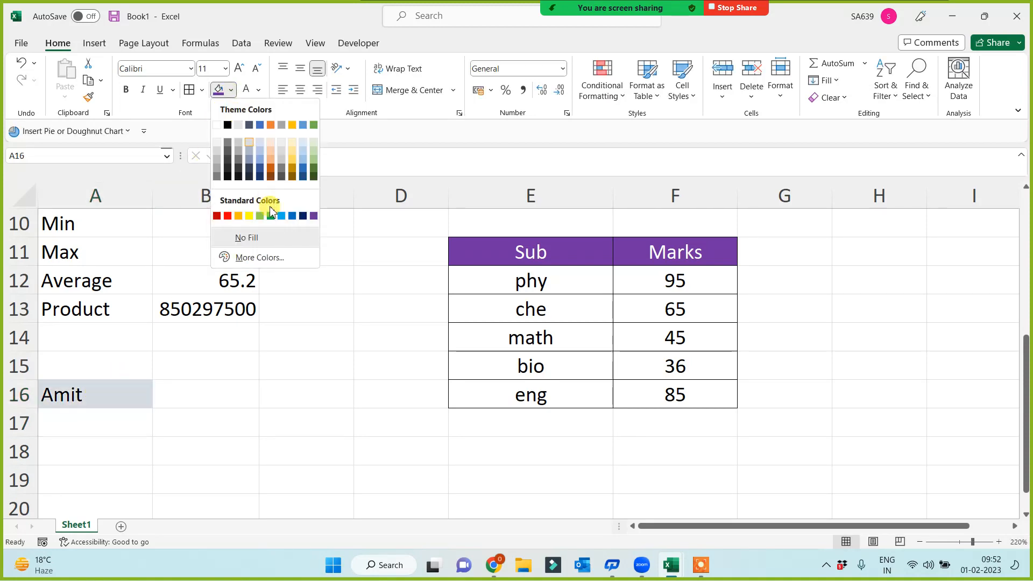
pyautogui.click(281, 218)
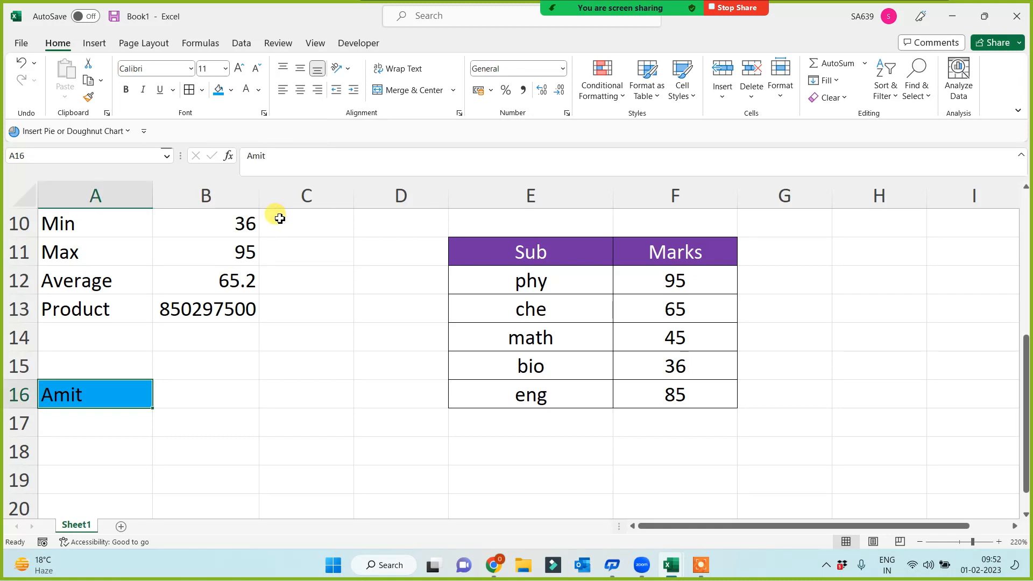
pyautogui.click(104, 423)
pyautogui.scroll(-1, 100, 429)
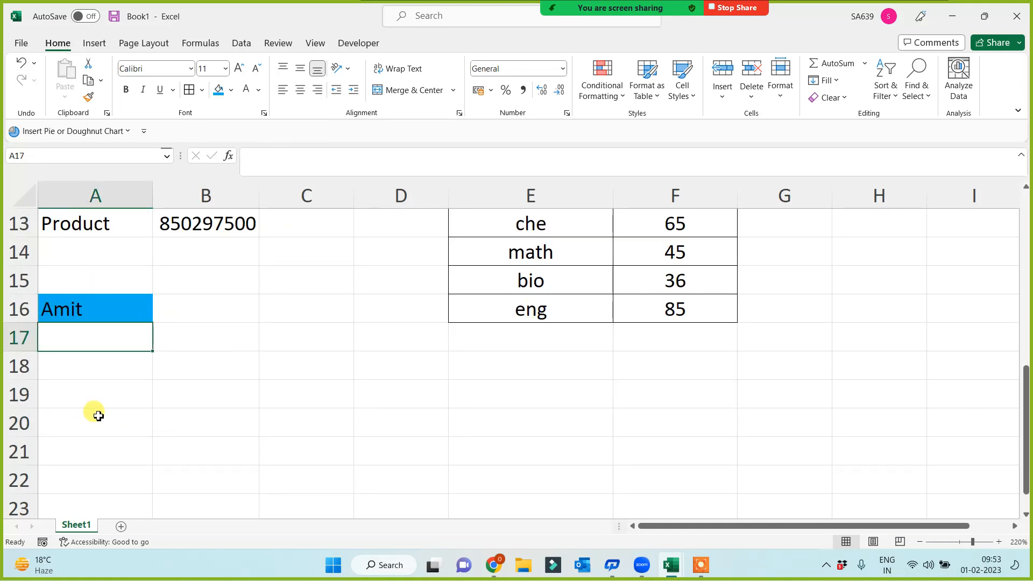
# Step: Type count, counta, countblank, rows and columns down A17:A21 and select the list
pyautogui.write('count')
pyautogui.press('Return')
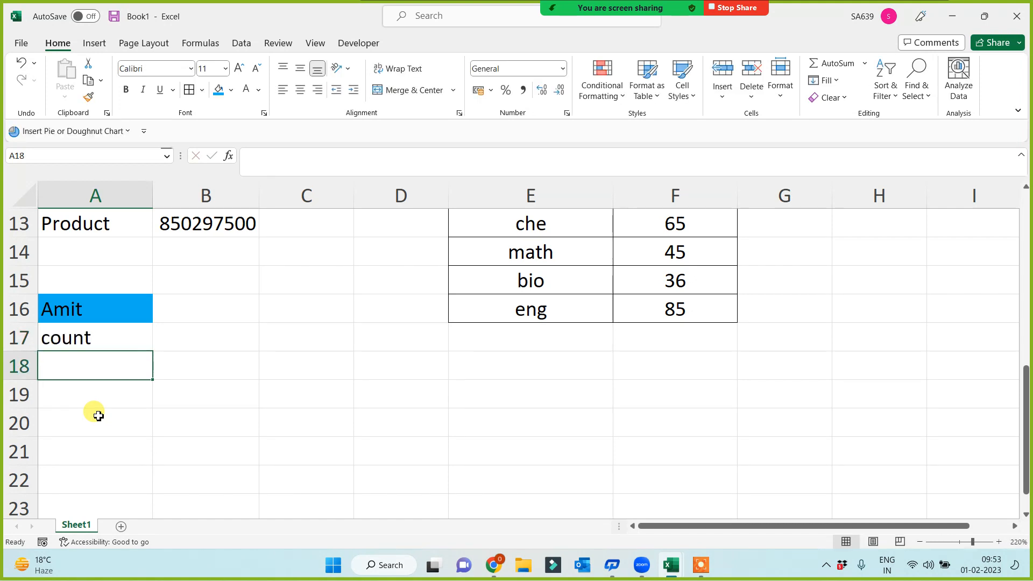
pyautogui.write('counta')
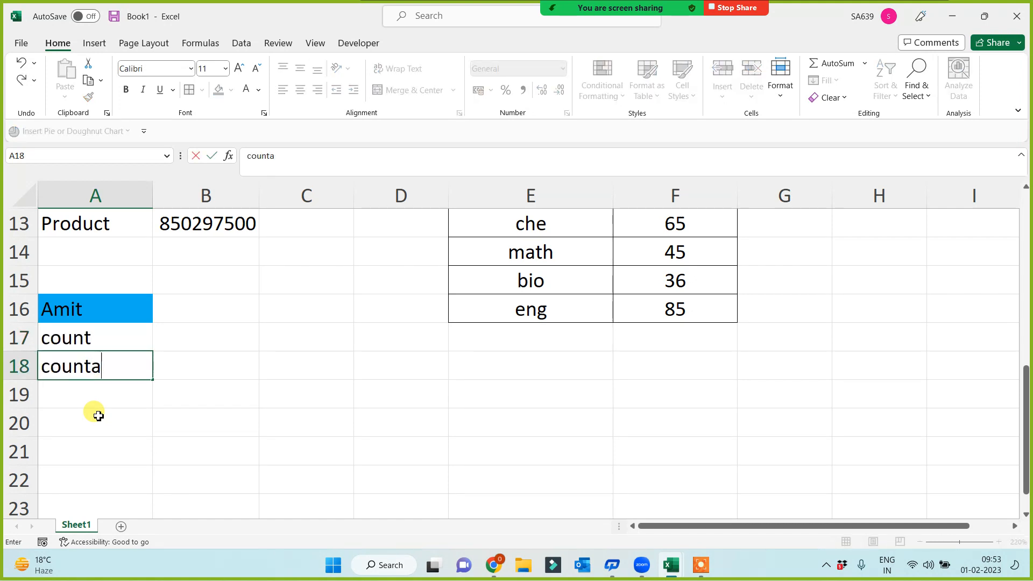
pyautogui.press('Return')
pyautogui.write('coun')
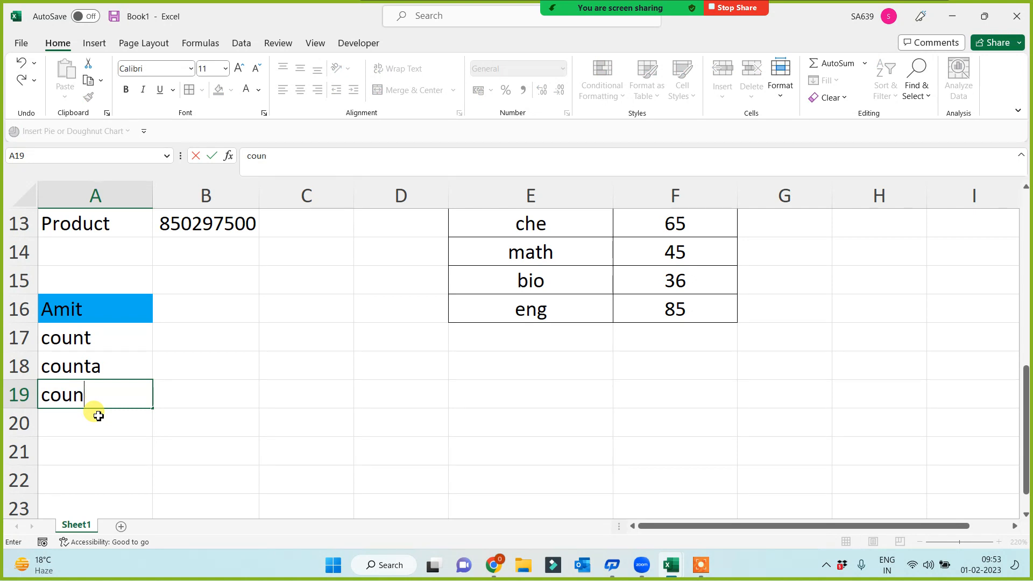
pyautogui.write('tblank')
pyautogui.press('Return')
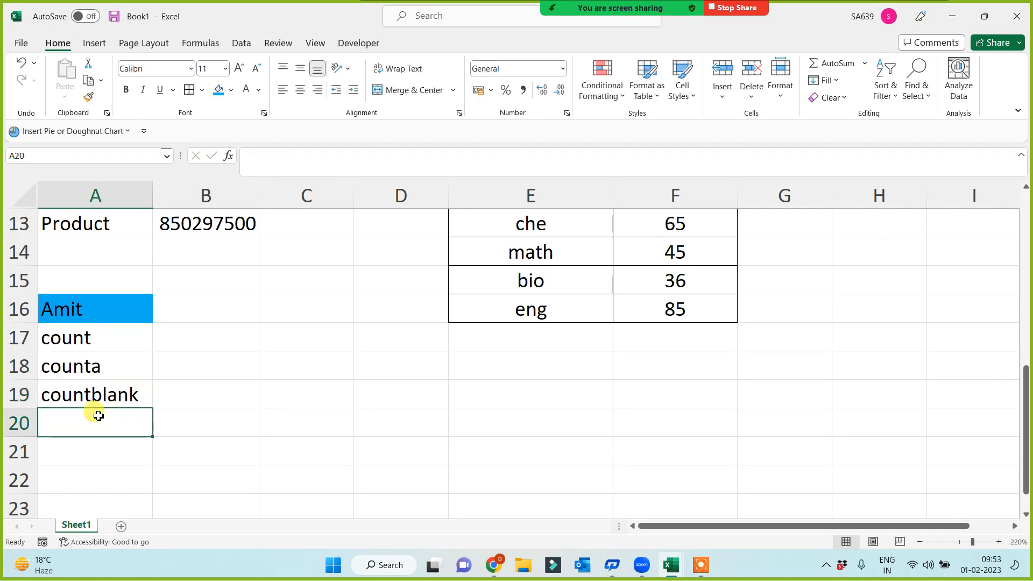
pyautogui.write('rows')
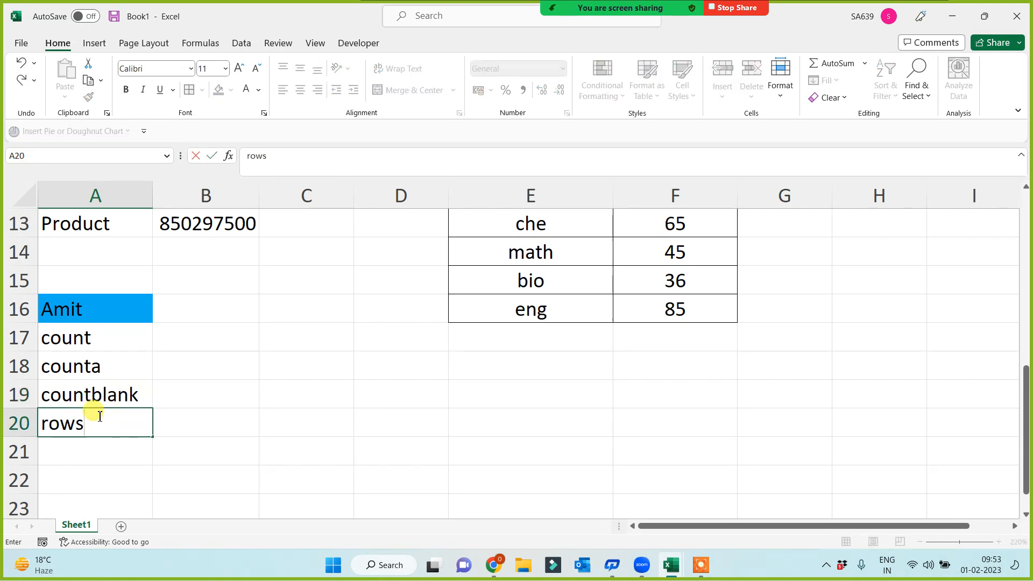
pyautogui.press('Return')
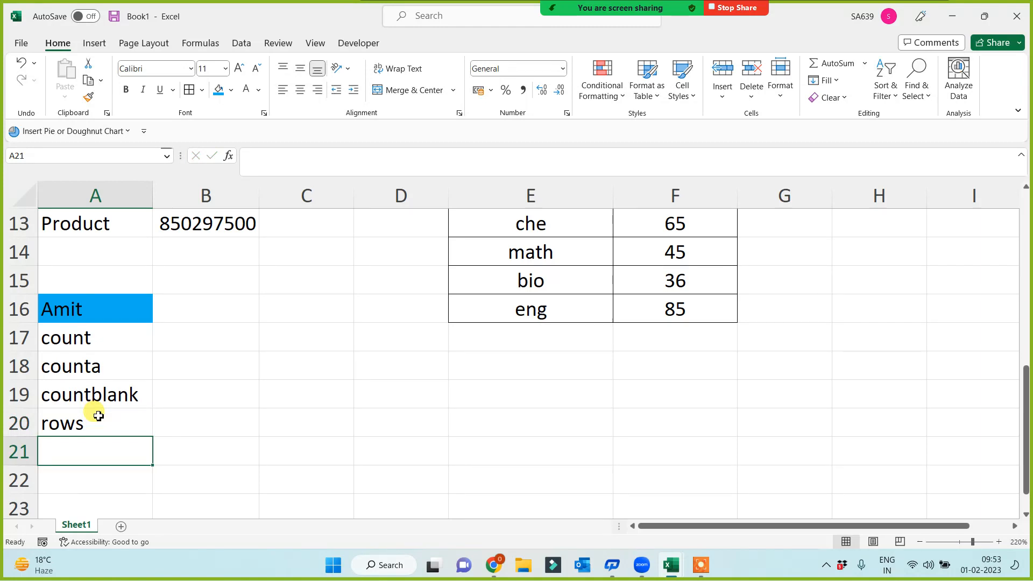
pyautogui.write('columns')
pyautogui.click(231, 417)
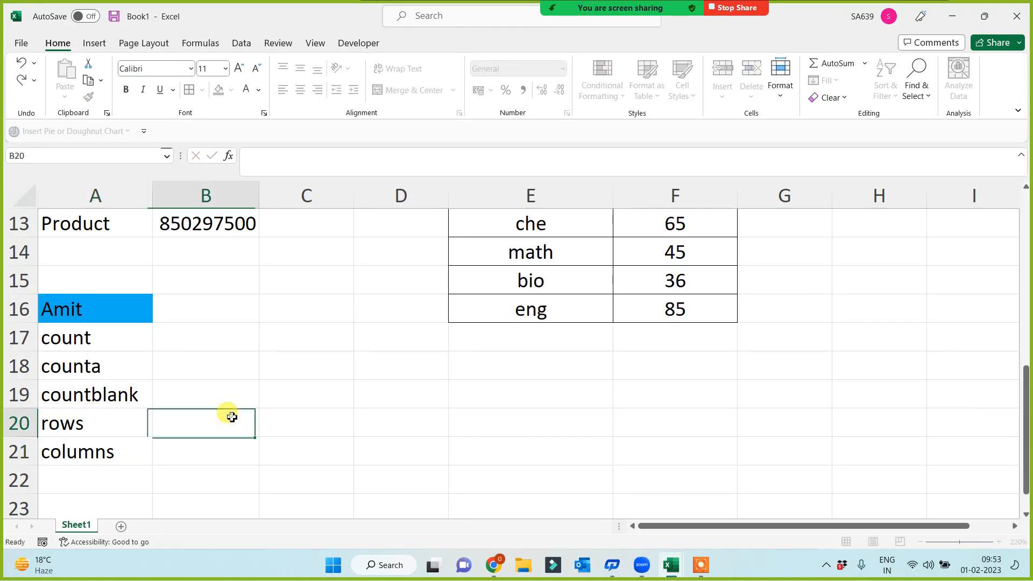
pyautogui.moveTo(111, 337); pyautogui.dragTo(106, 454)
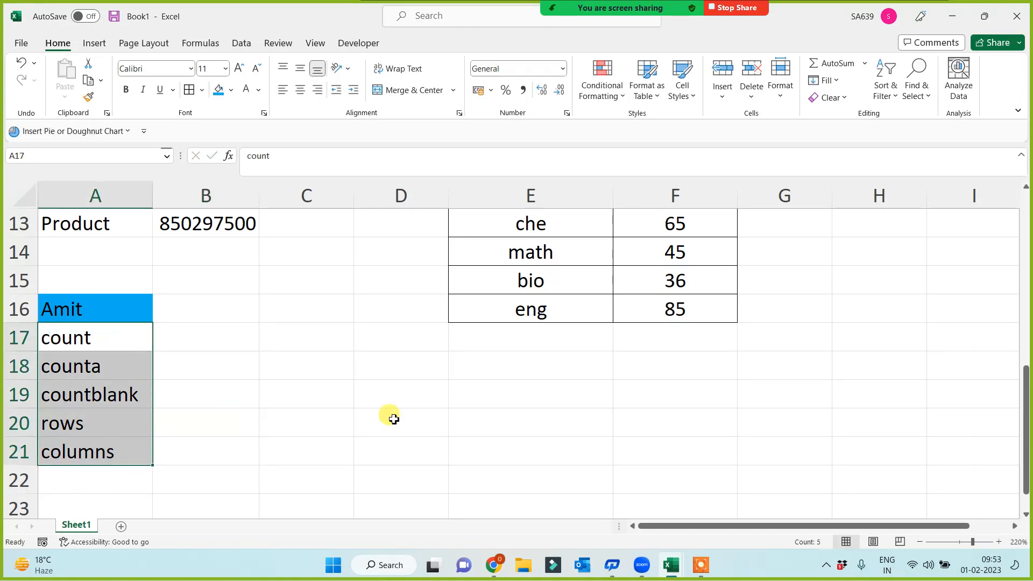
pyautogui.scroll(1, 394, 419)
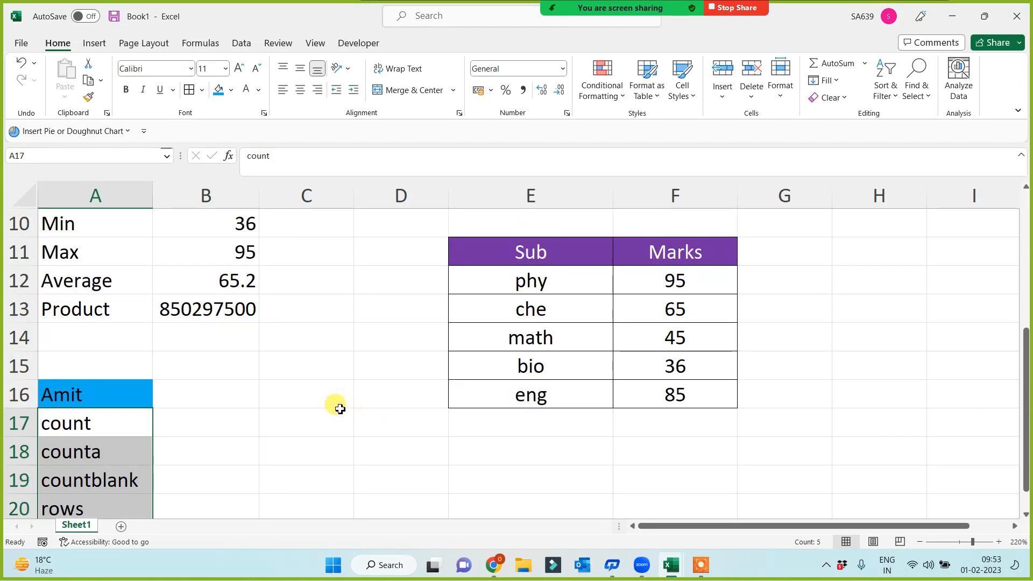
pyautogui.scroll(-1, 338, 410)
# Step: Fill A17:A19 (count, counta, countblank) with yellow
pyautogui.click(319, 409)
pyautogui.click(341, 378)
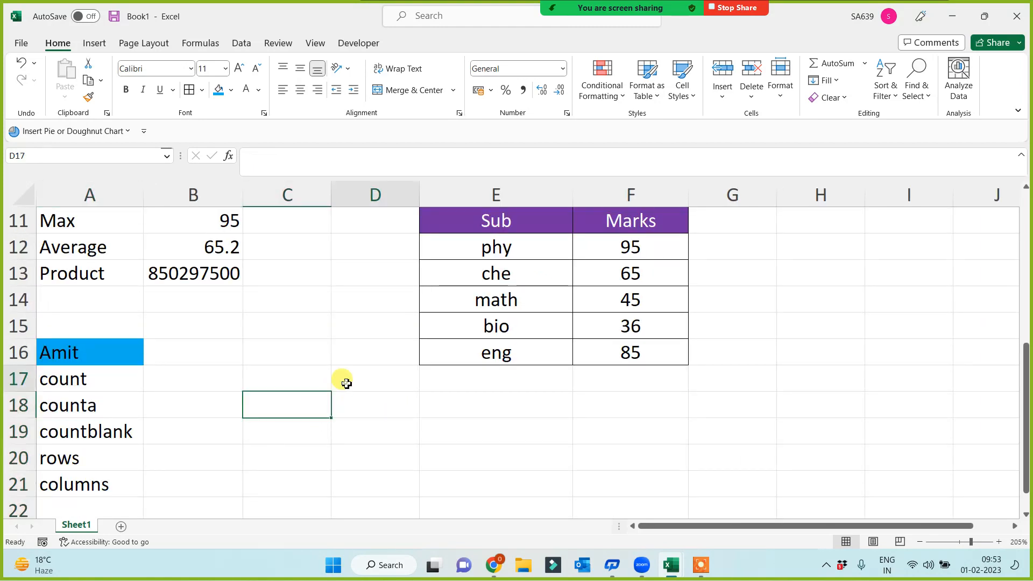
pyautogui.moveTo(104, 378); pyautogui.dragTo(97, 479)
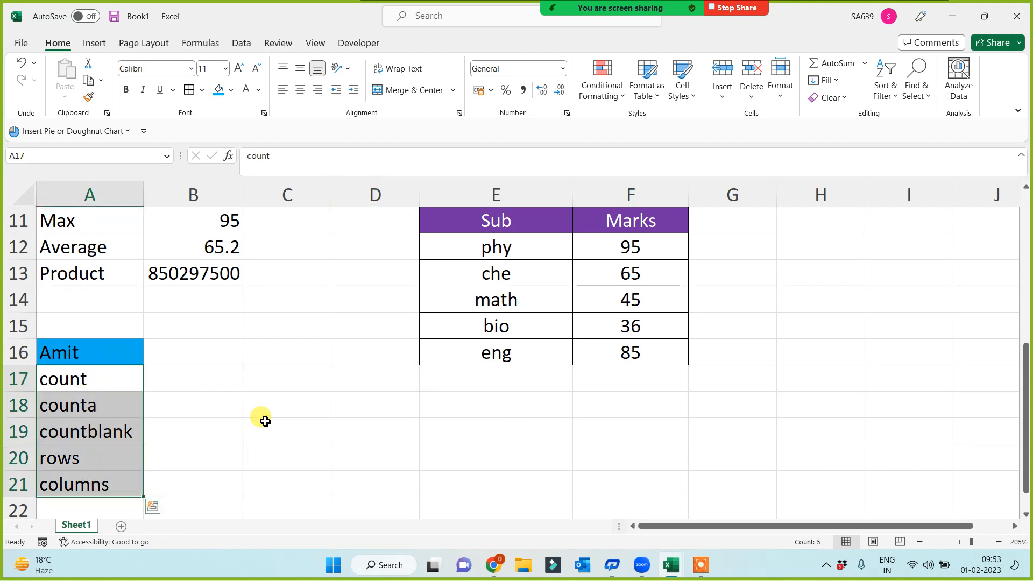
pyautogui.click(252, 385)
pyautogui.click(212, 380)
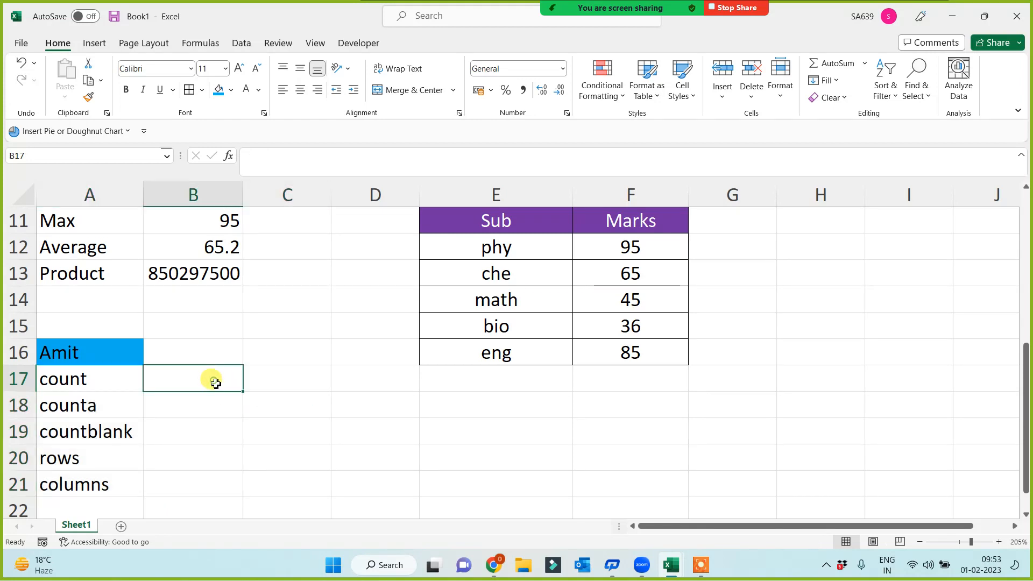
pyautogui.click(92, 383)
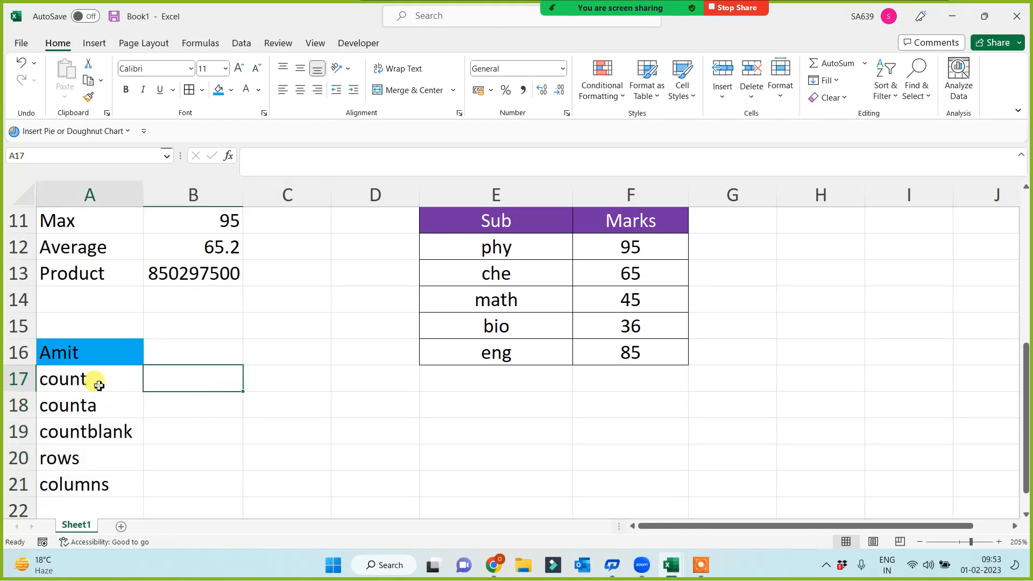
pyautogui.click(92, 415)
pyautogui.moveTo(92, 385); pyautogui.dragTo(100, 436)
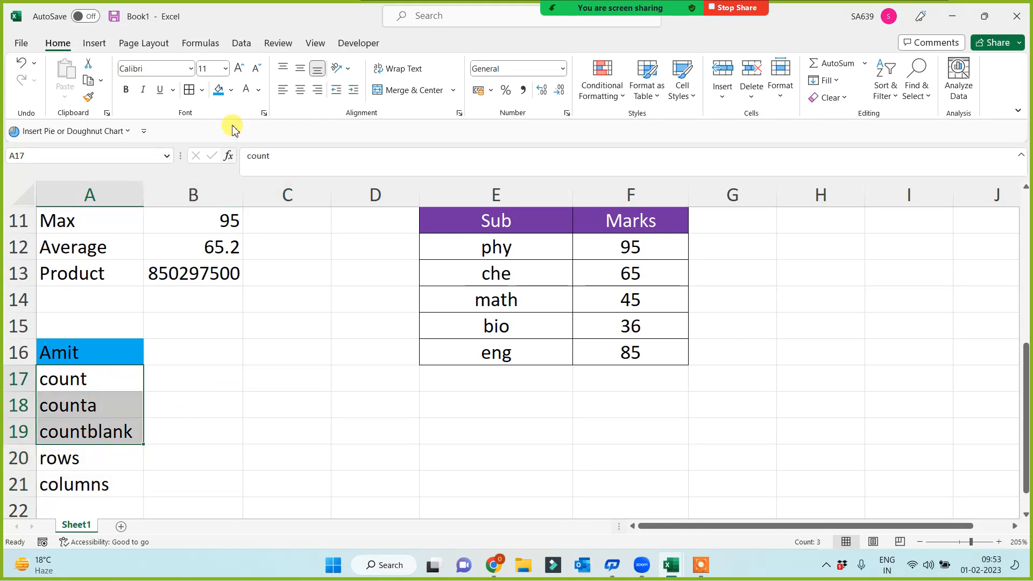
pyautogui.click(230, 90)
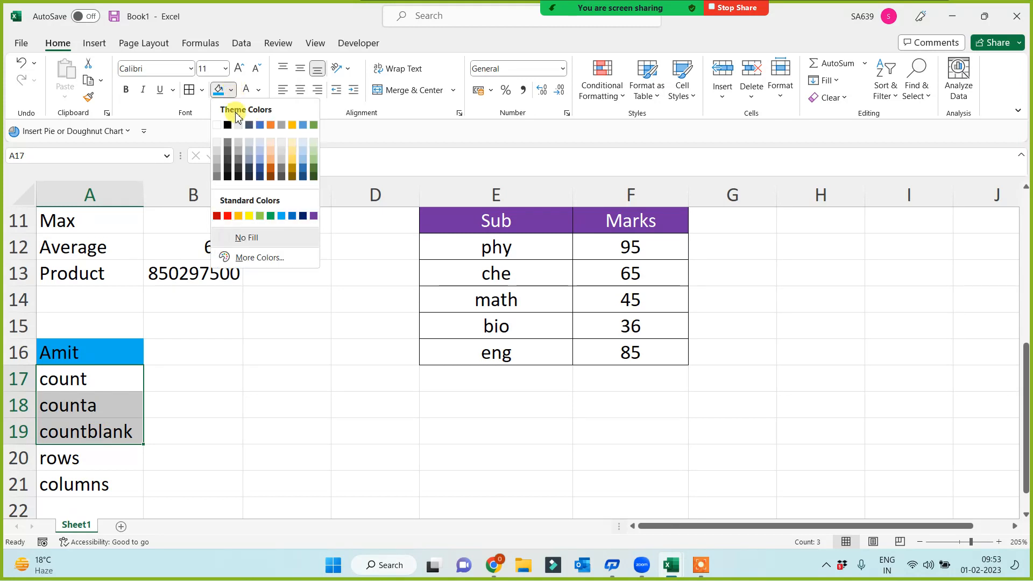
pyautogui.click(249, 216)
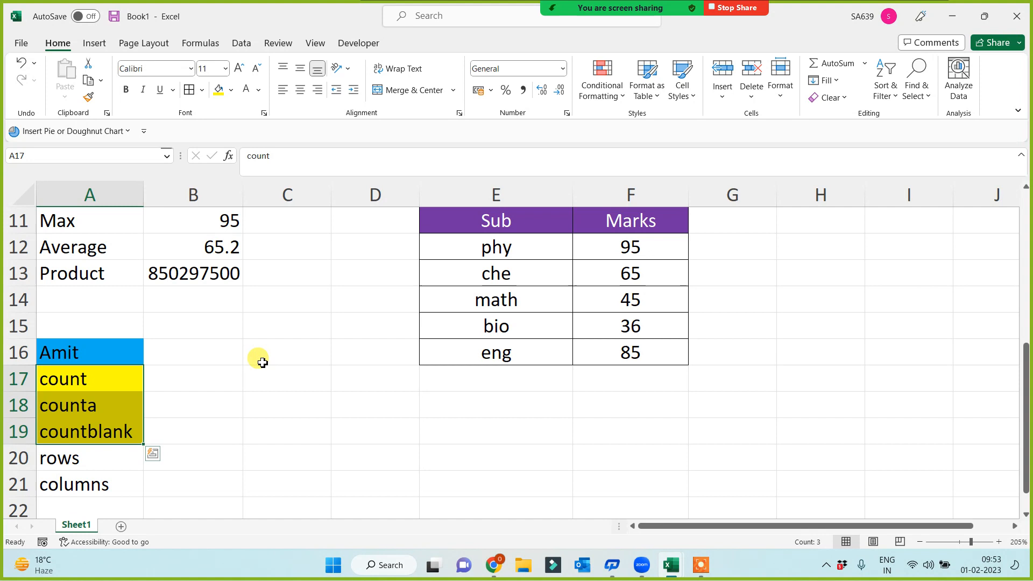
pyautogui.click(220, 361)
pyautogui.click(209, 377)
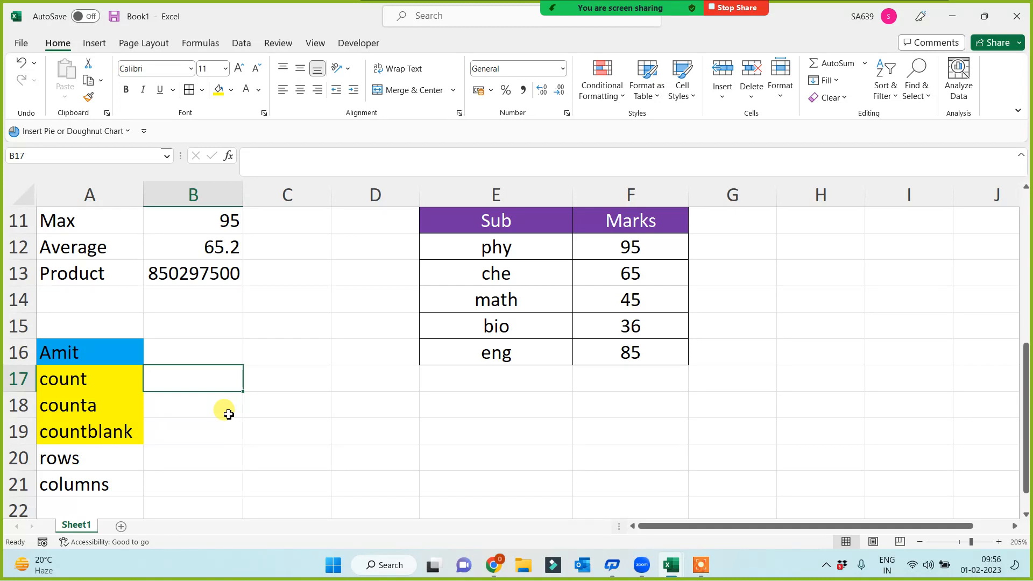
# Step: Select the result cells B17:B21, then start and cancel a formula in B19
pyautogui.click(193, 350)
pyautogui.click(196, 380)
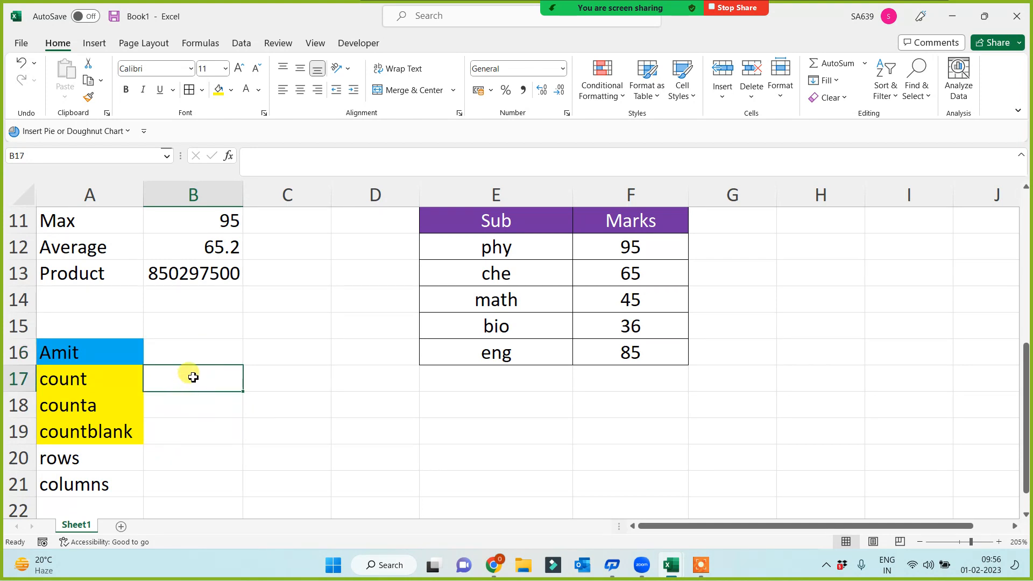
pyautogui.moveTo(191, 377); pyautogui.dragTo(191, 474)
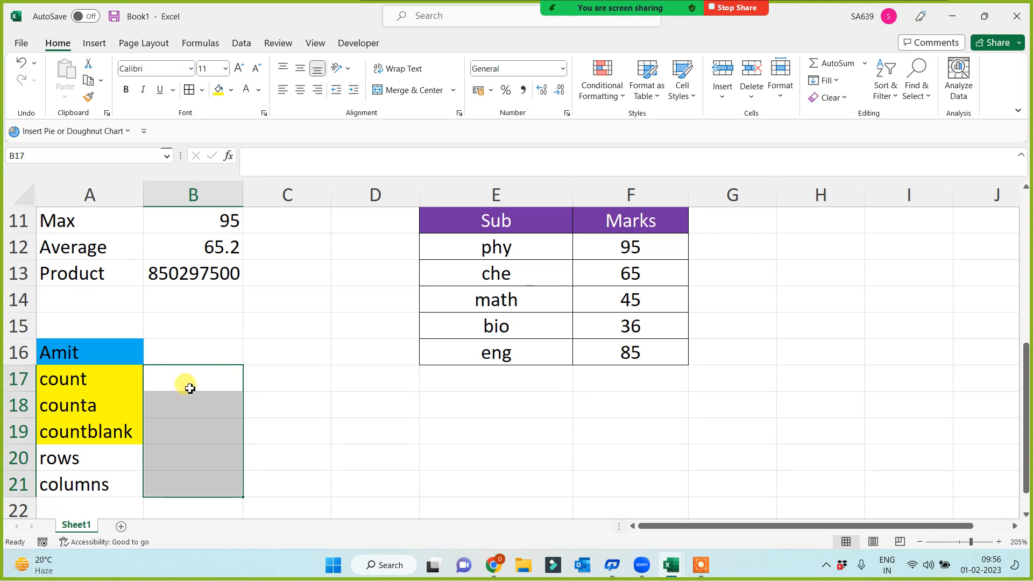
pyautogui.click(189, 425)
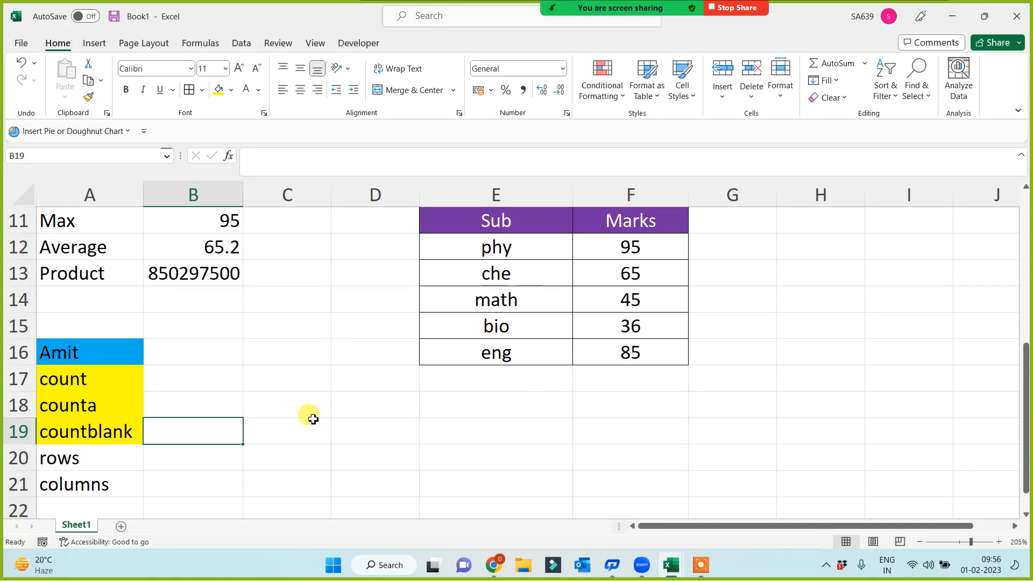
pyautogui.write('=')
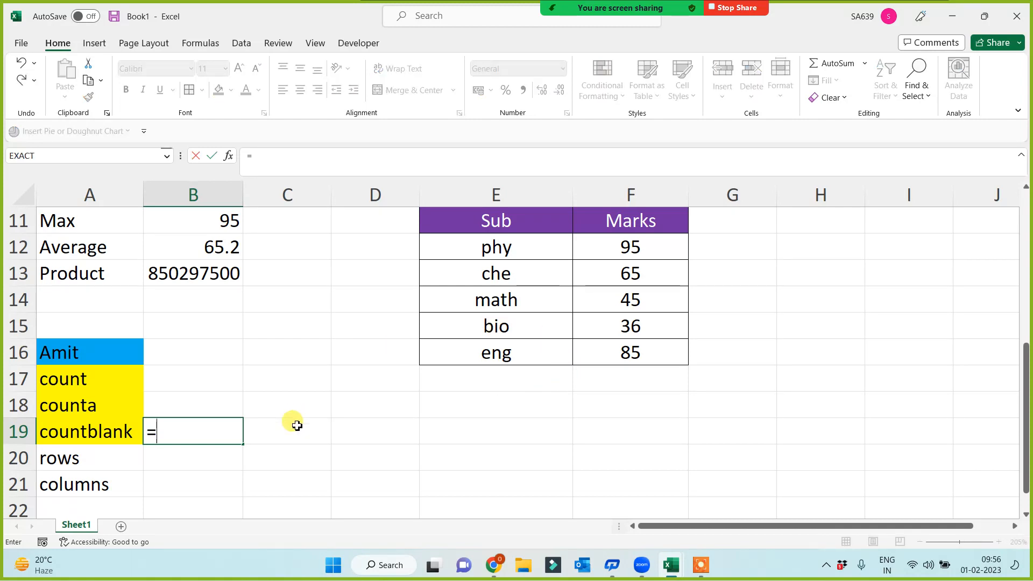
pyautogui.press('Escape')
# Step: Enter a person's name in D19 and return to B19 beside countblank
pyautogui.click(392, 428)
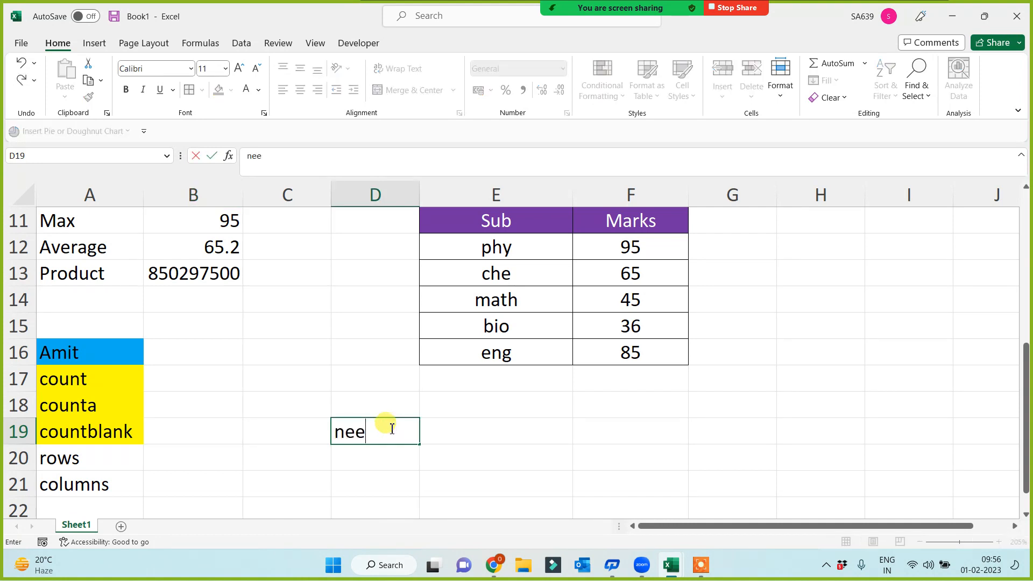
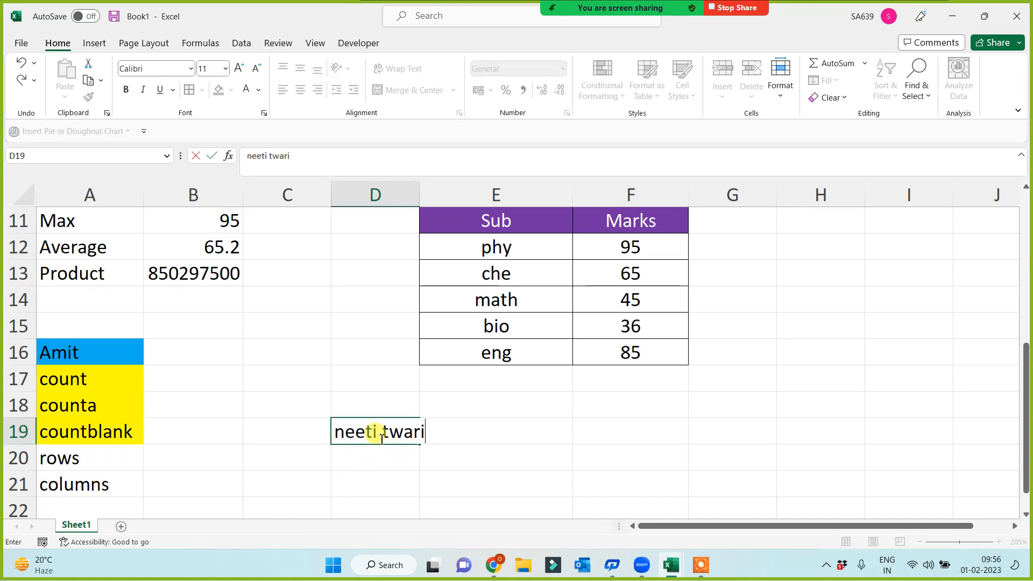
pyautogui.click(381, 460)
pyautogui.click(56, 431)
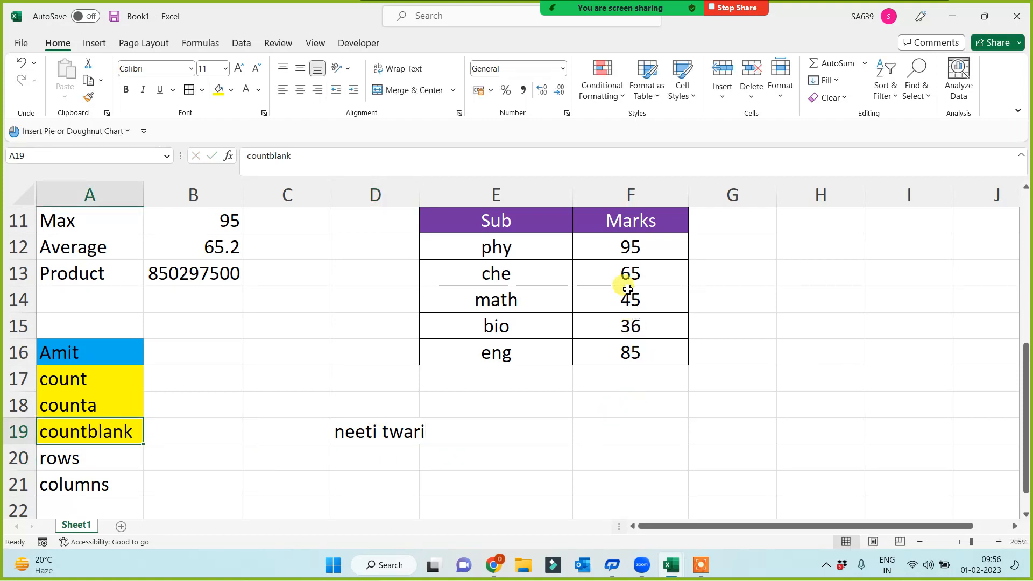
pyautogui.click(186, 432)
# Step: Enter =COUNTBLANK(E11:F16) in B19
pyautogui.write('=')
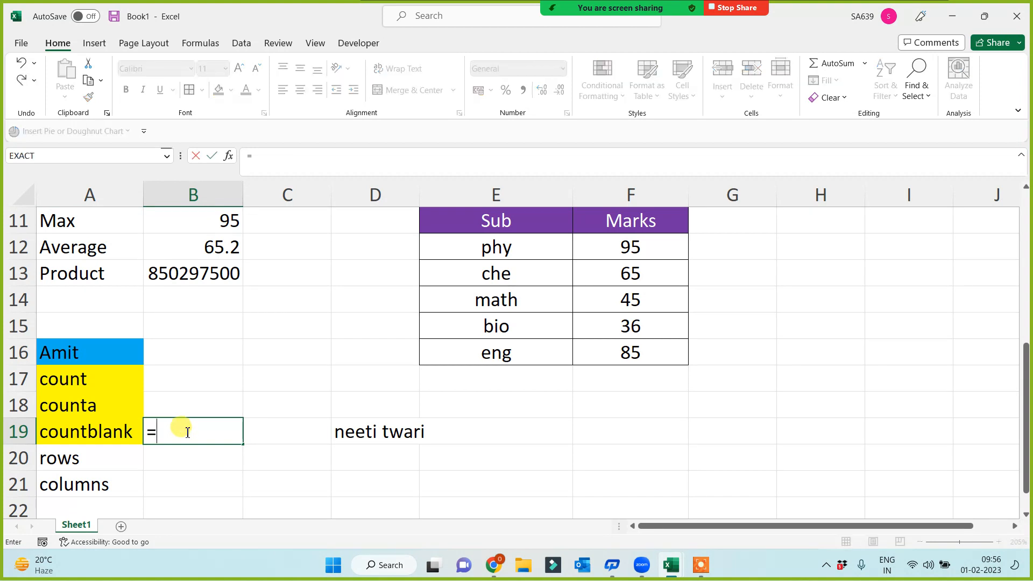
pyautogui.write('countbl')
pyautogui.press('Tab')
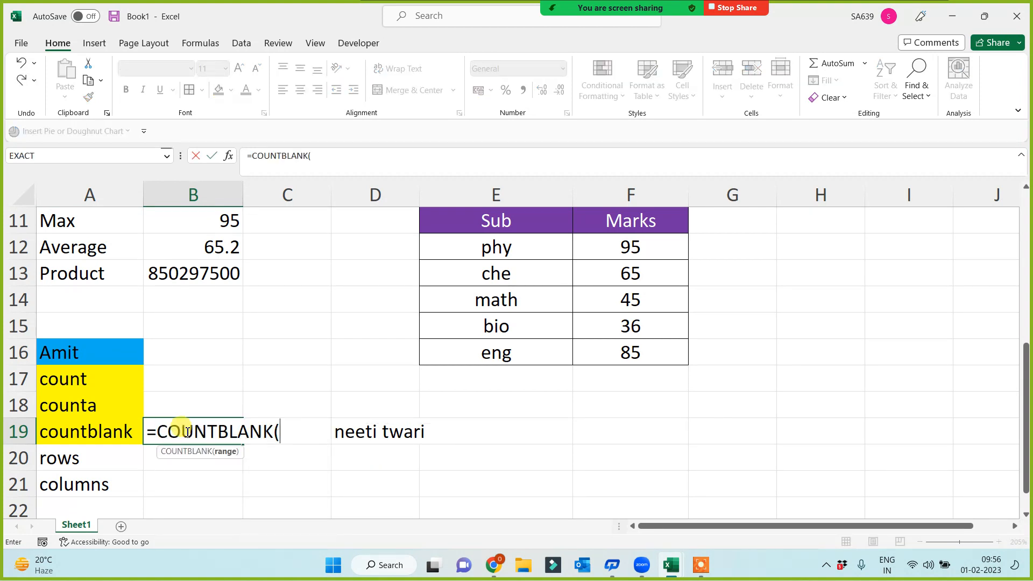
pyautogui.moveTo(494, 226); pyautogui.dragTo(619, 344)
pyautogui.write(')')
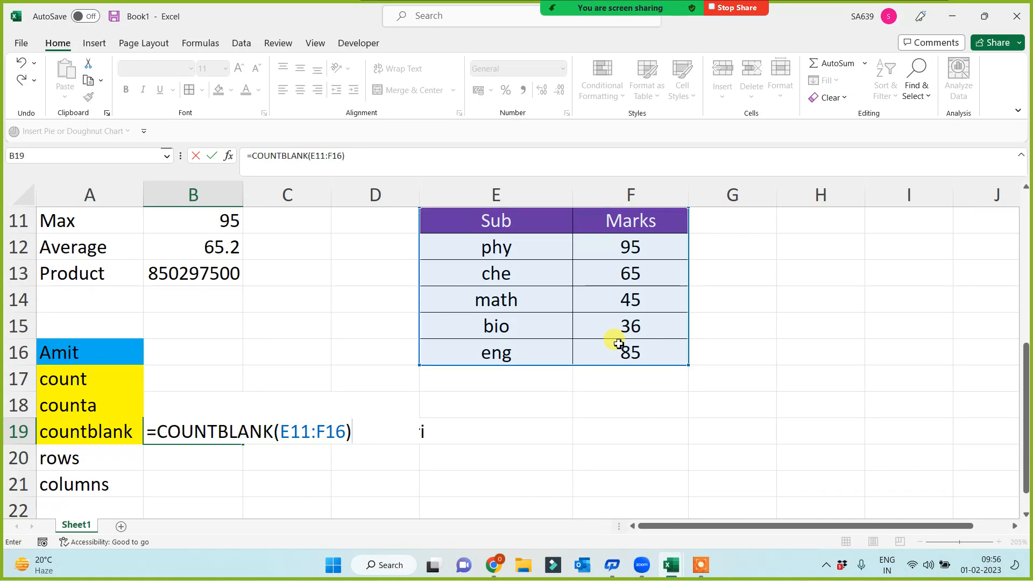
pyautogui.press('Return')
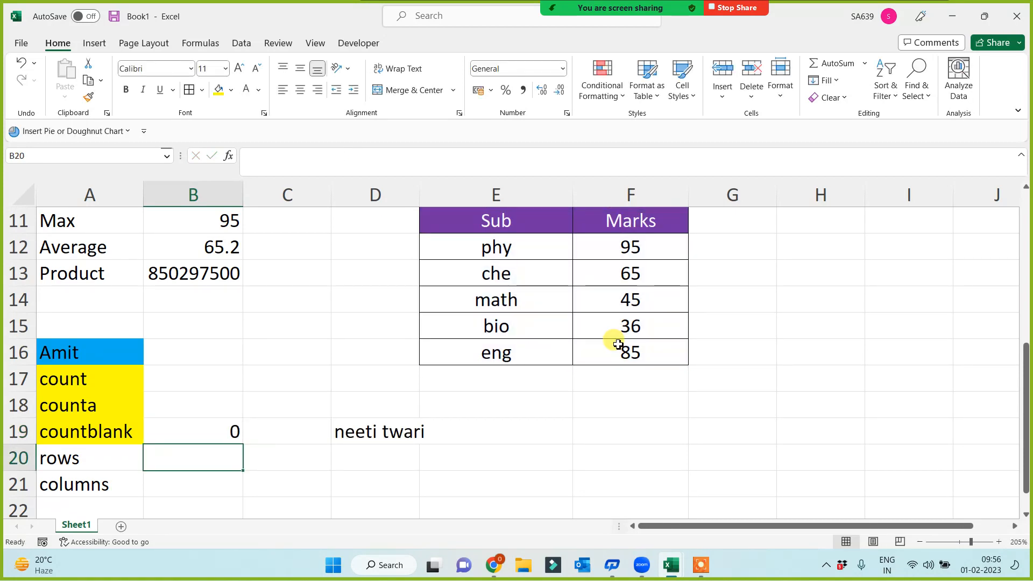
# Step: Clear math from E14 and the 36 mark from F15
pyautogui.click(502, 301)
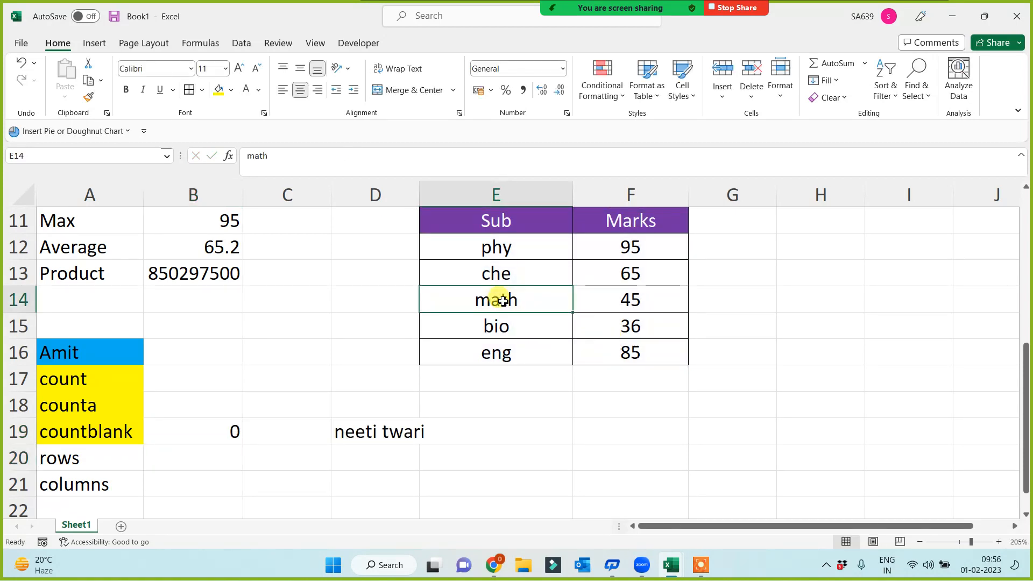
pyautogui.press('Delete')
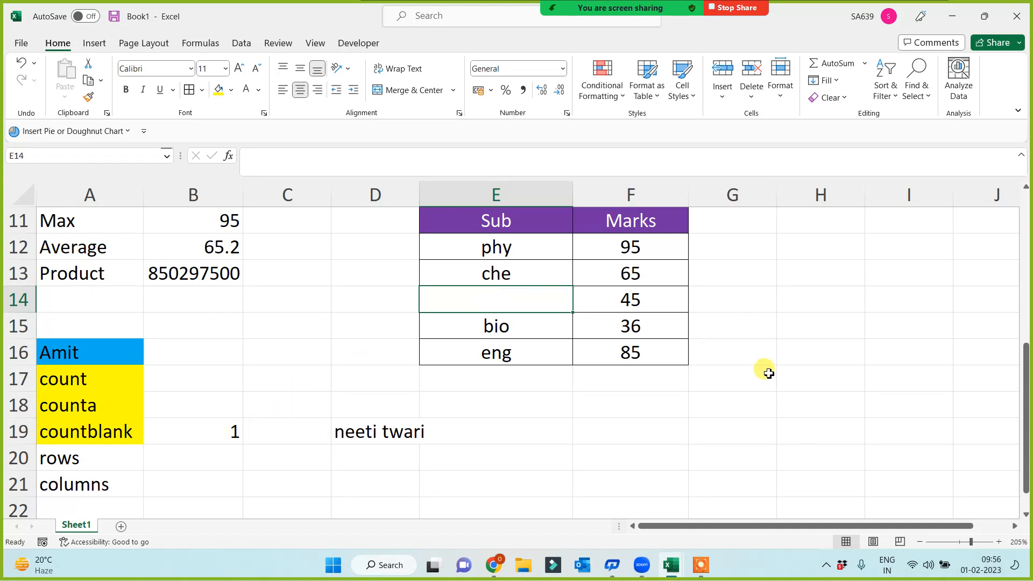
pyautogui.click(644, 326)
pyautogui.press('Delete')
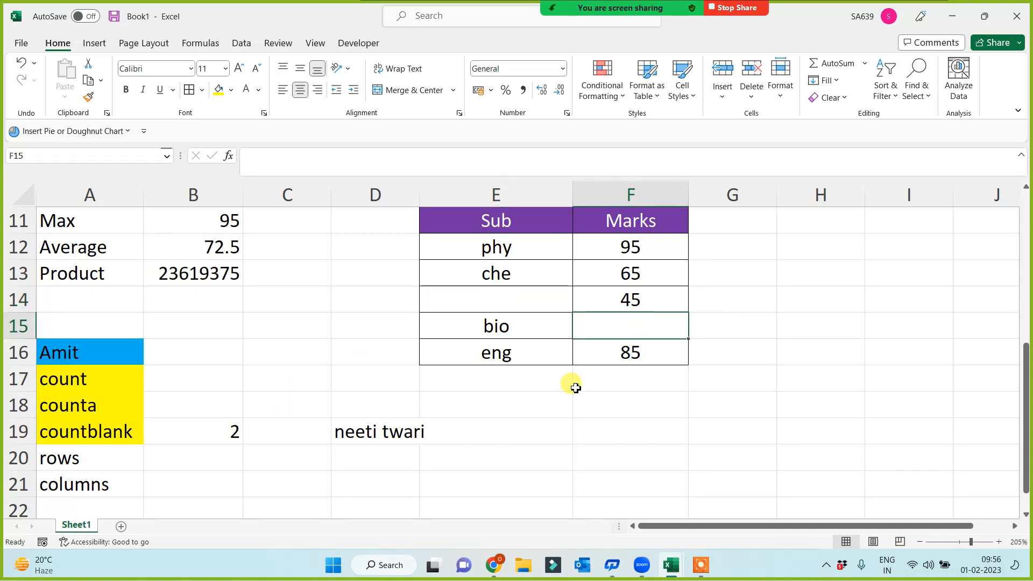
# Step: Review the Sub/Marks table's empty cells and confirm B19 now counts 2
pyautogui.click(111, 436)
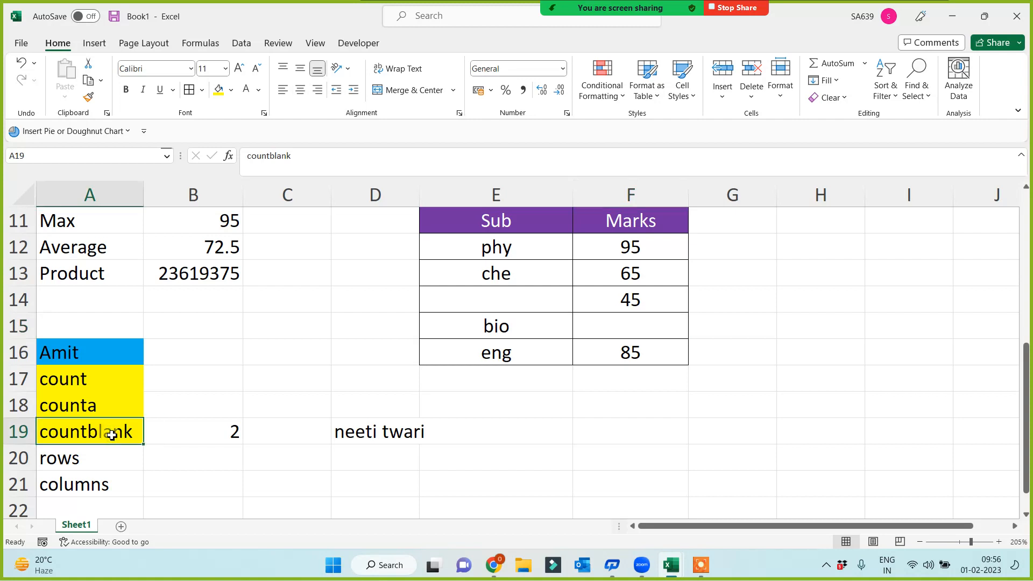
pyautogui.moveTo(526, 219); pyautogui.dragTo(656, 357)
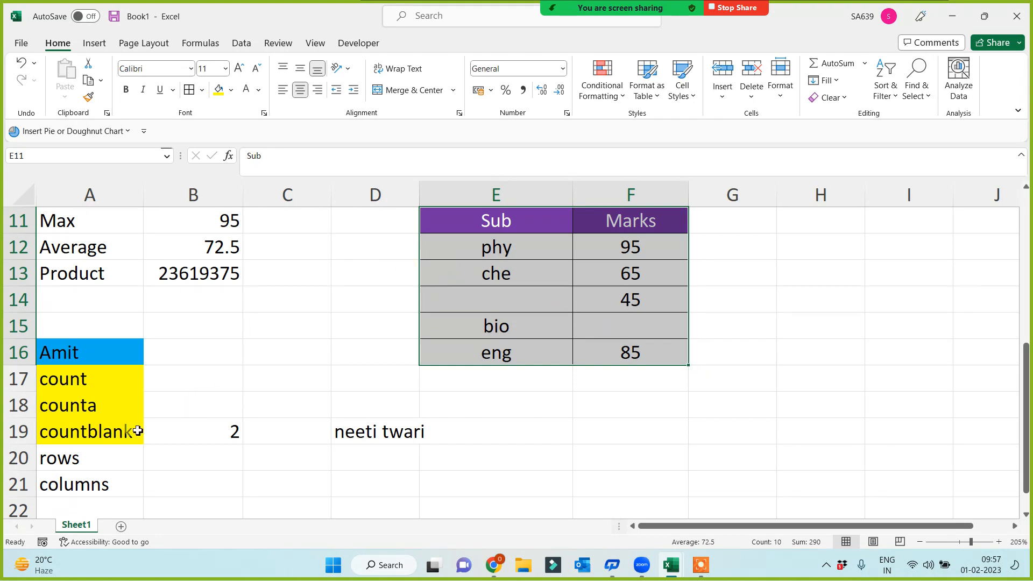
pyautogui.click(94, 439)
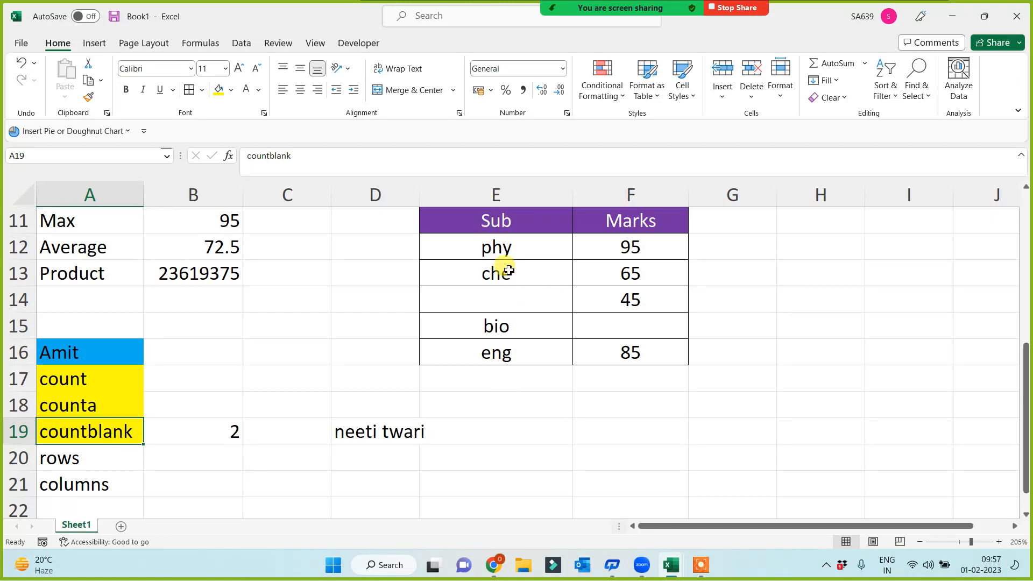
pyautogui.moveTo(503, 233); pyautogui.dragTo(627, 351)
pyautogui.click(517, 298)
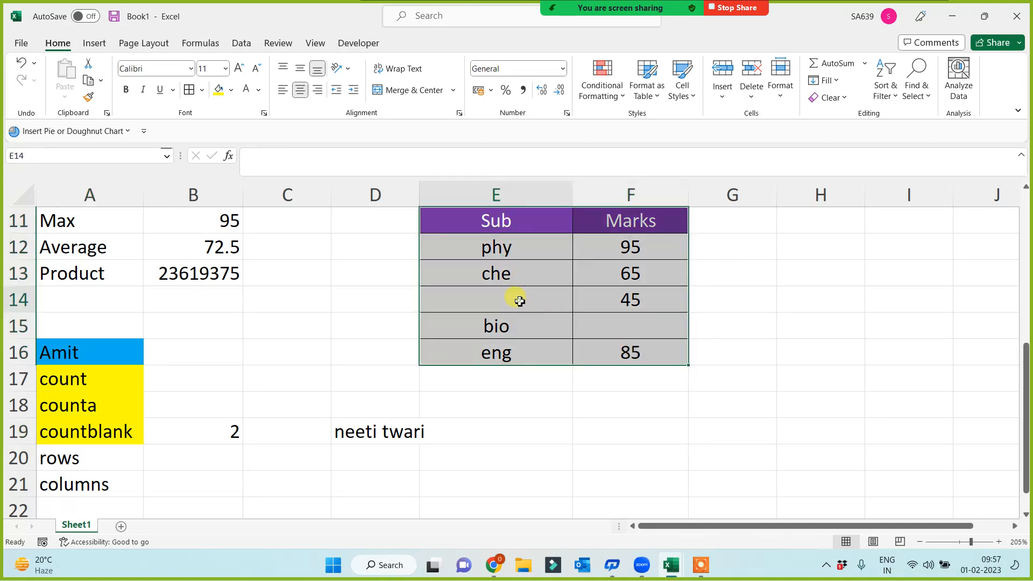
pyautogui.click(611, 344)
pyautogui.click(611, 321)
pyautogui.click(514, 294)
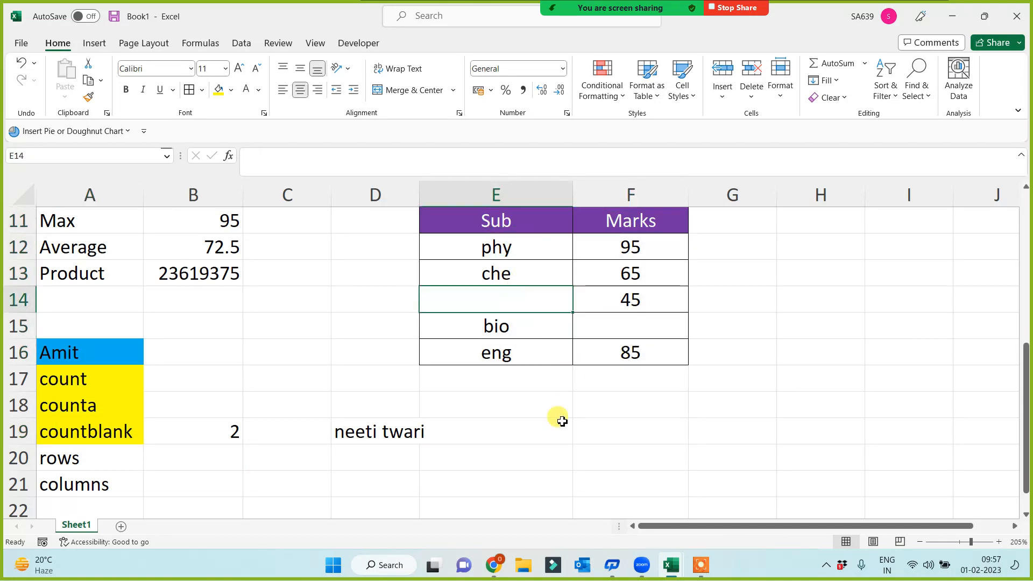
pyautogui.click(204, 433)
pyautogui.click(200, 407)
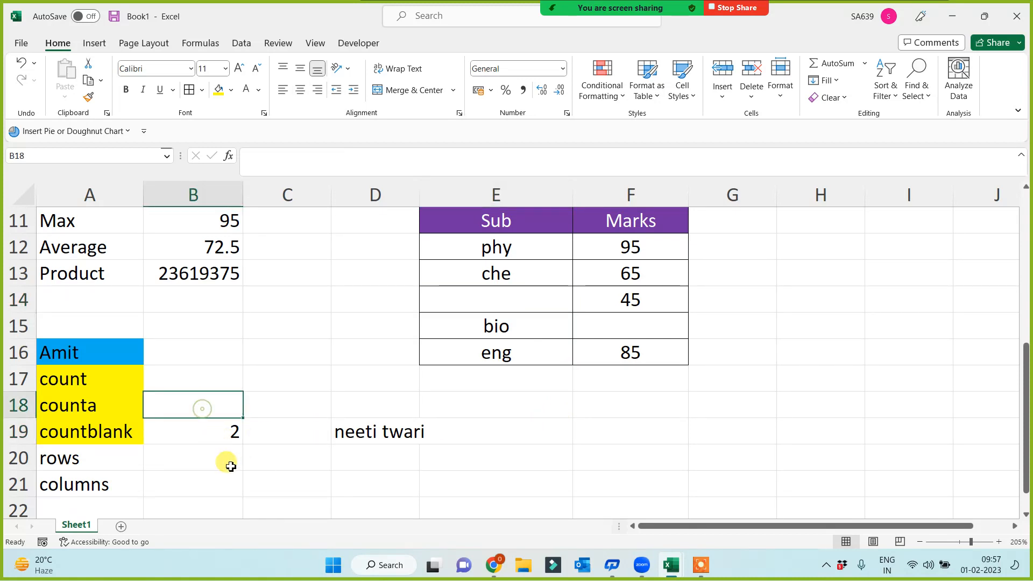
# Step: Check the countblank result in B19, then begin a formula with = in B20
pyautogui.click(207, 433)
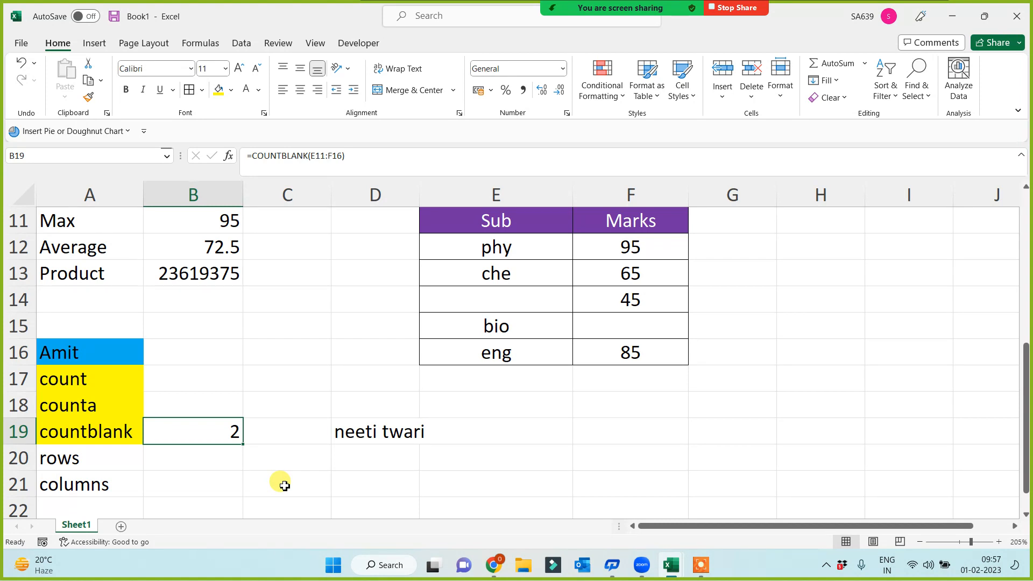
pyautogui.click(119, 462)
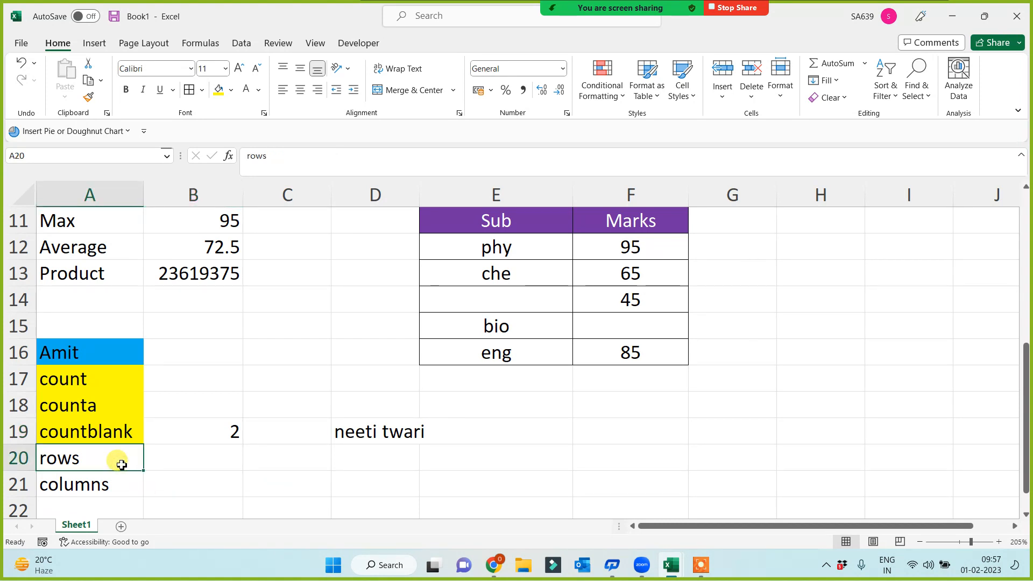
pyautogui.click(219, 460)
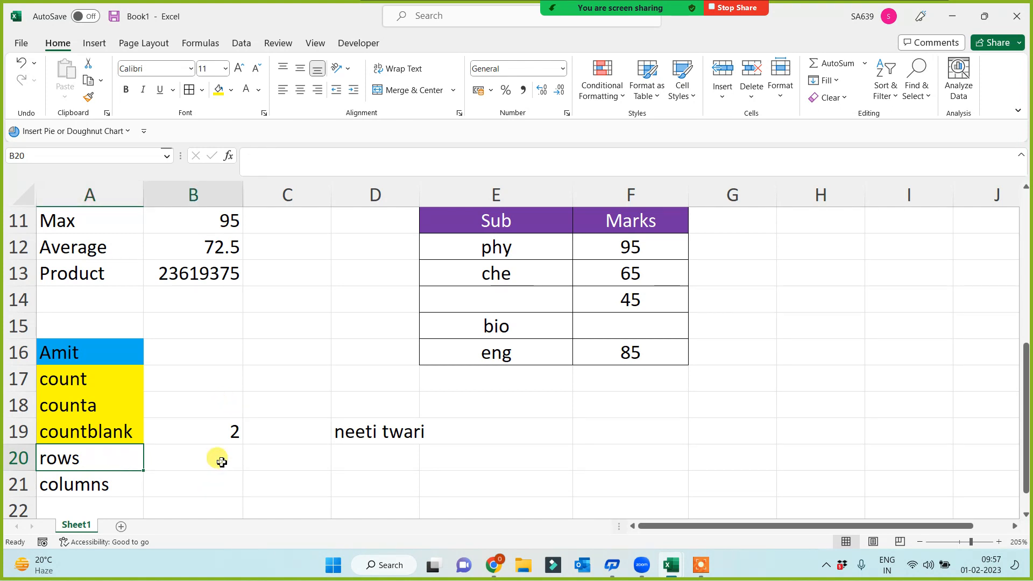
pyautogui.write('=')
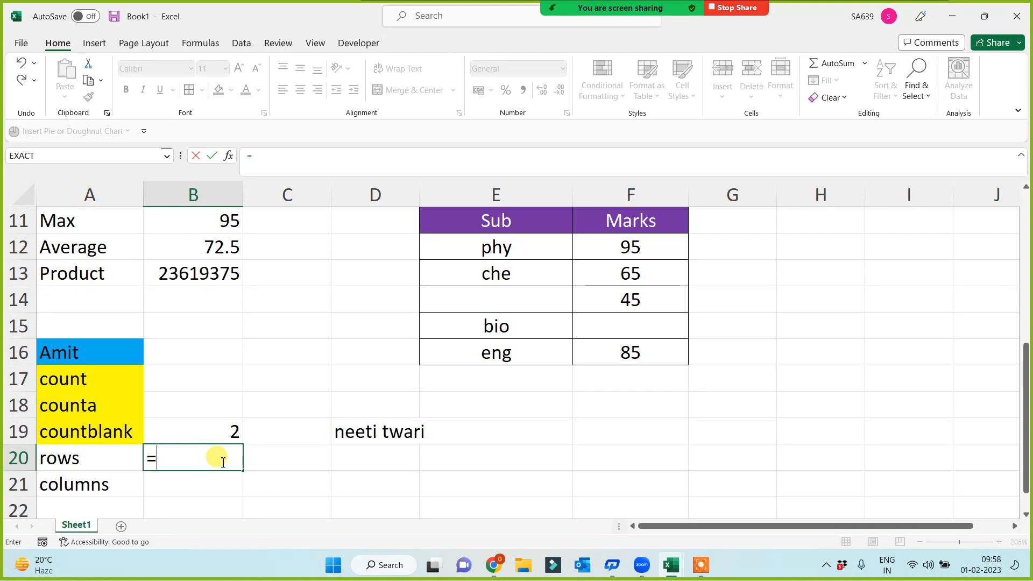
# Step: Complete =ROWS(E11:F16) in B20, returning 6 rows
pyautogui.write('rows')
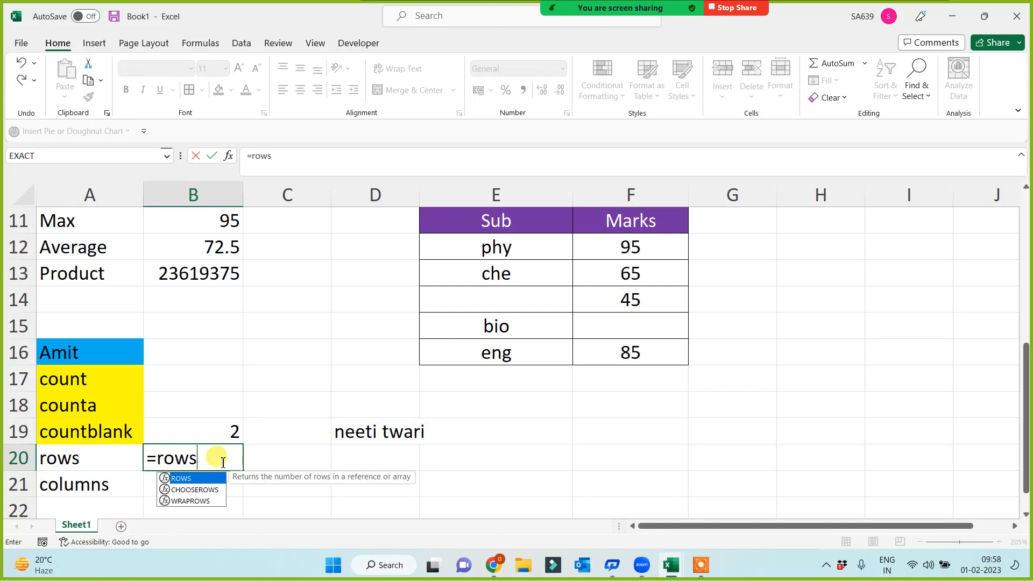
pyautogui.write('(')
pyautogui.moveTo(485, 226); pyautogui.dragTo(627, 350)
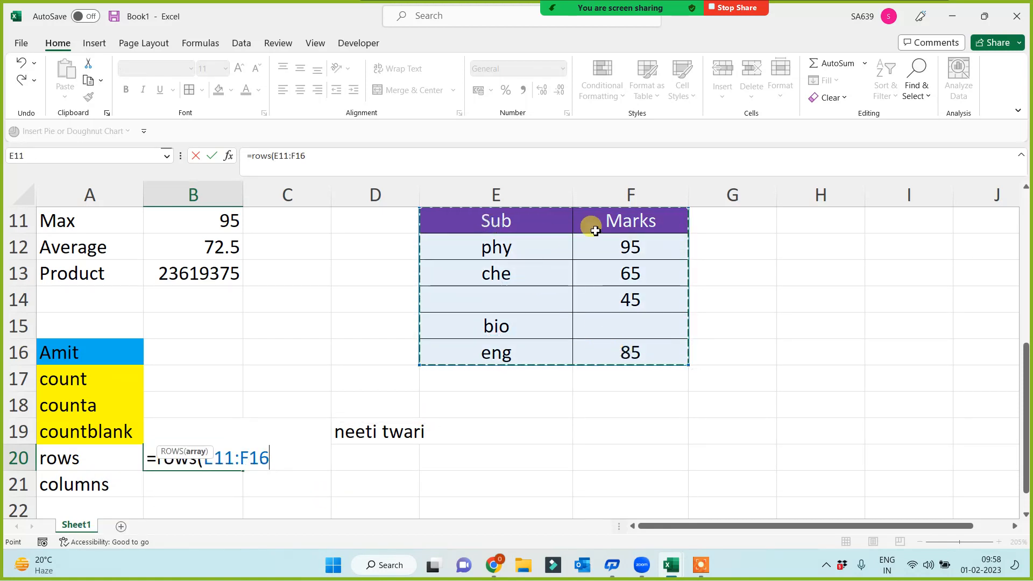
pyautogui.write(')')
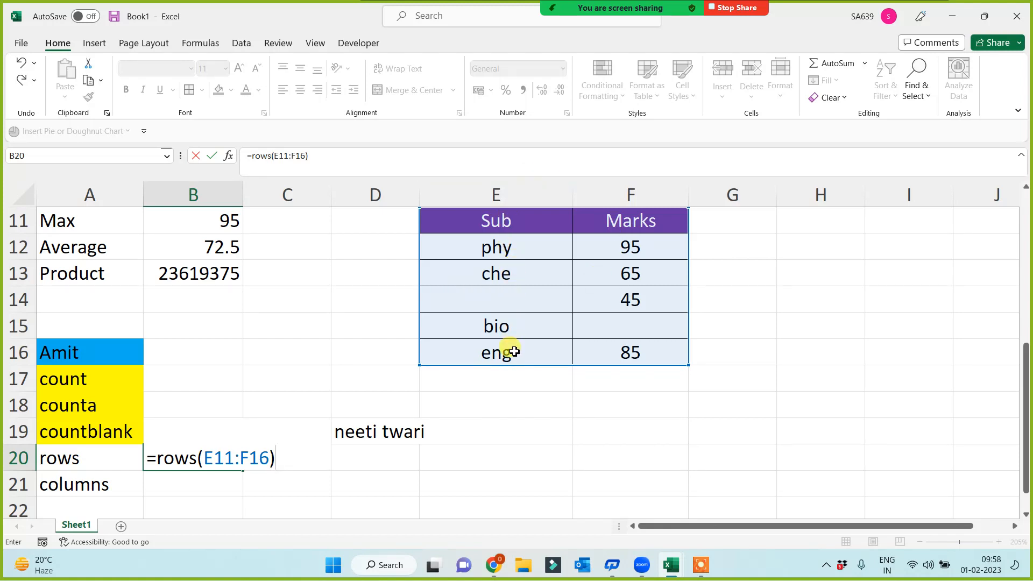
pyautogui.press('Return')
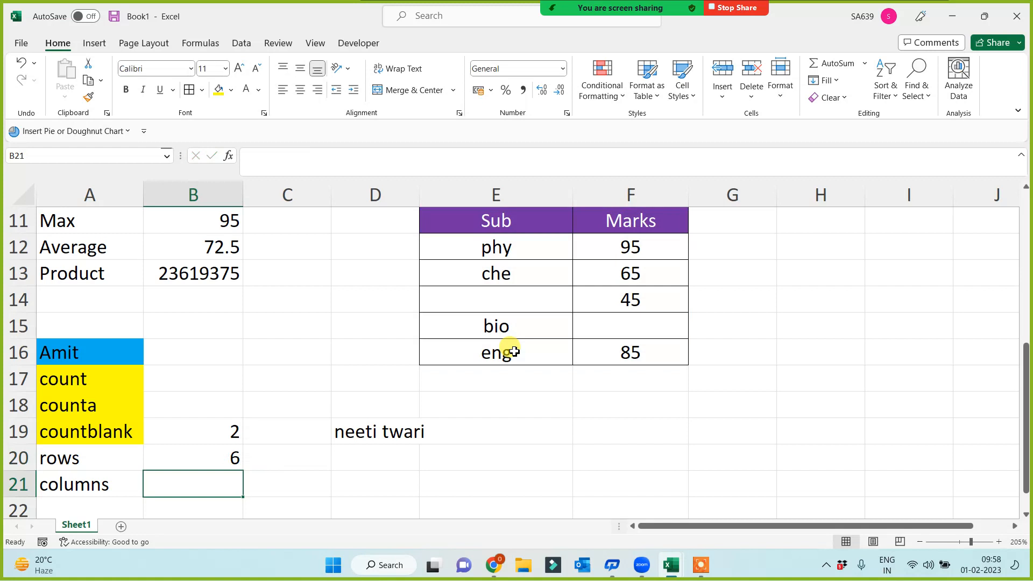
pyautogui.click(71, 462)
pyautogui.moveTo(501, 220); pyautogui.dragTo(649, 363)
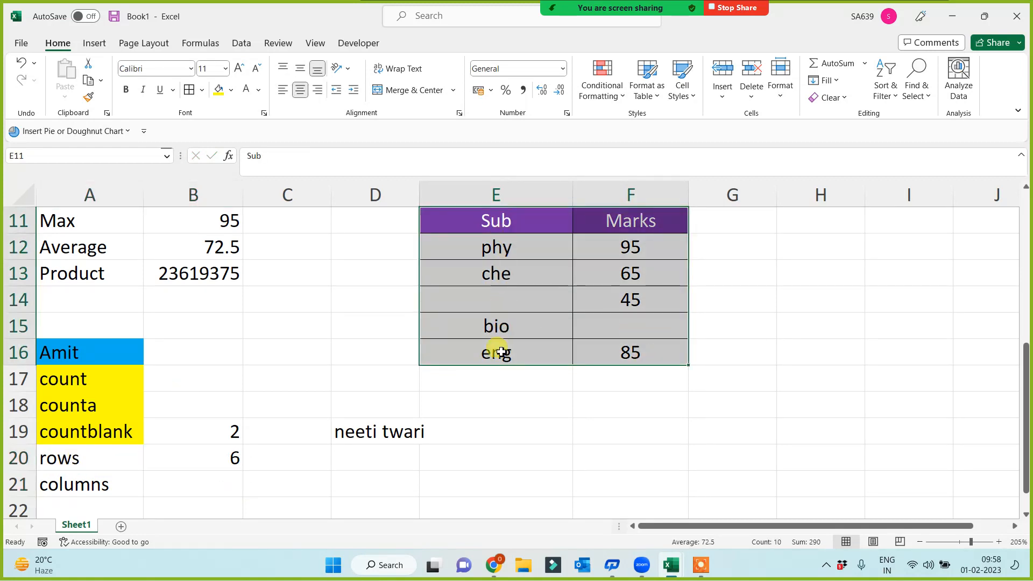
# Step: Enter =COLUMNS(E11:F16) in B21 to return 2, and select labels A19:A21
pyautogui.click(198, 490)
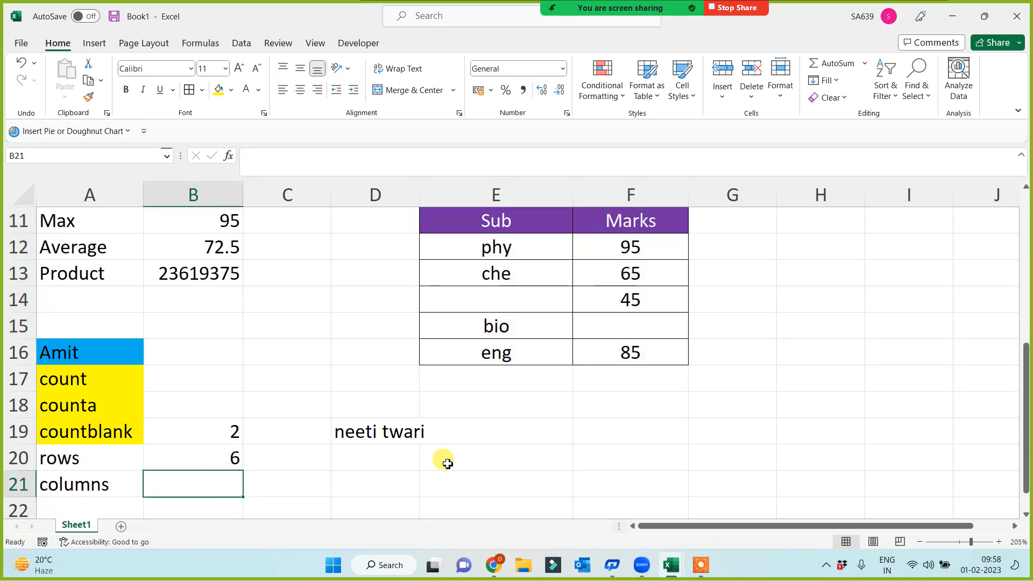
pyautogui.write('=columns(')
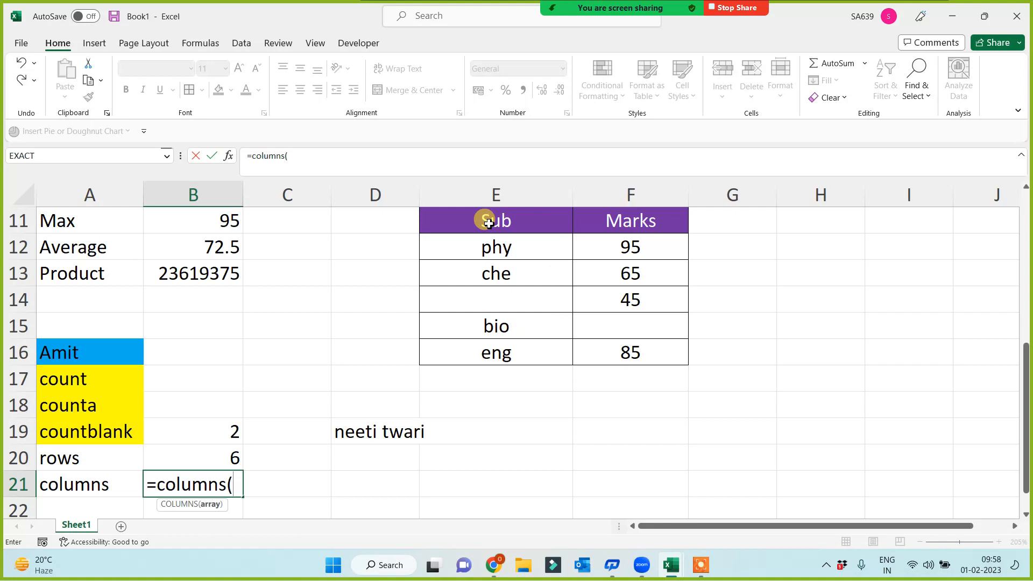
pyautogui.moveTo(484, 221); pyautogui.dragTo(636, 353)
pyautogui.write(')')
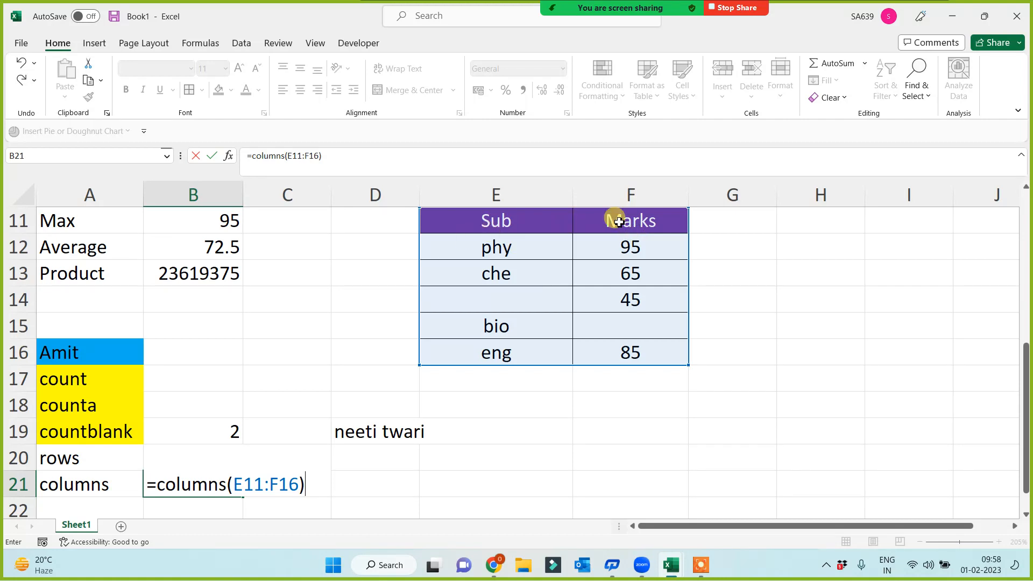
pyautogui.press('Return')
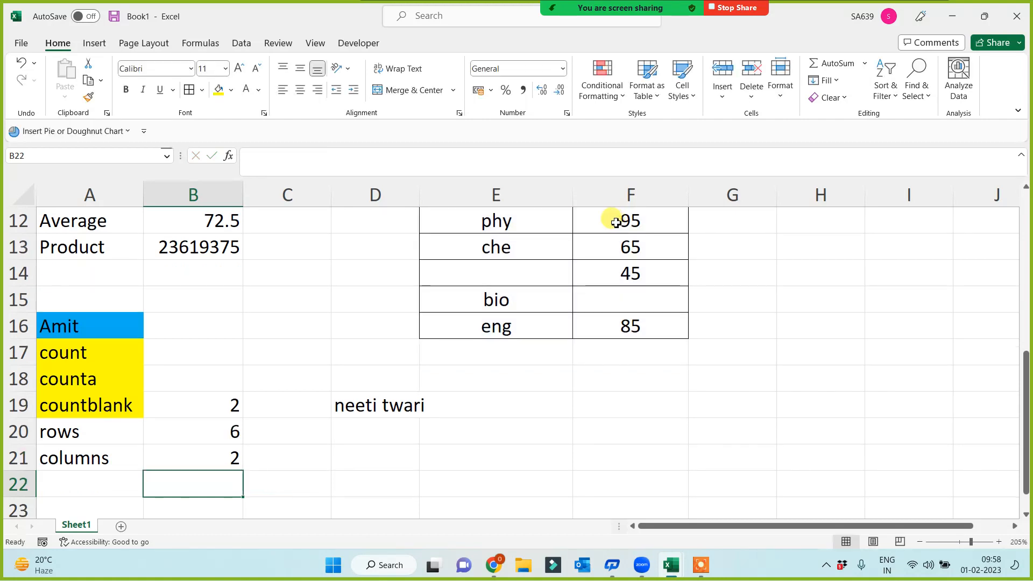
pyautogui.click(68, 427)
pyautogui.moveTo(71, 449); pyautogui.dragTo(73, 453)
pyautogui.moveTo(82, 410); pyautogui.dragTo(85, 458)
# Step: Apply a light green fill to the countblank, rows and columns labels
pyautogui.click(231, 90)
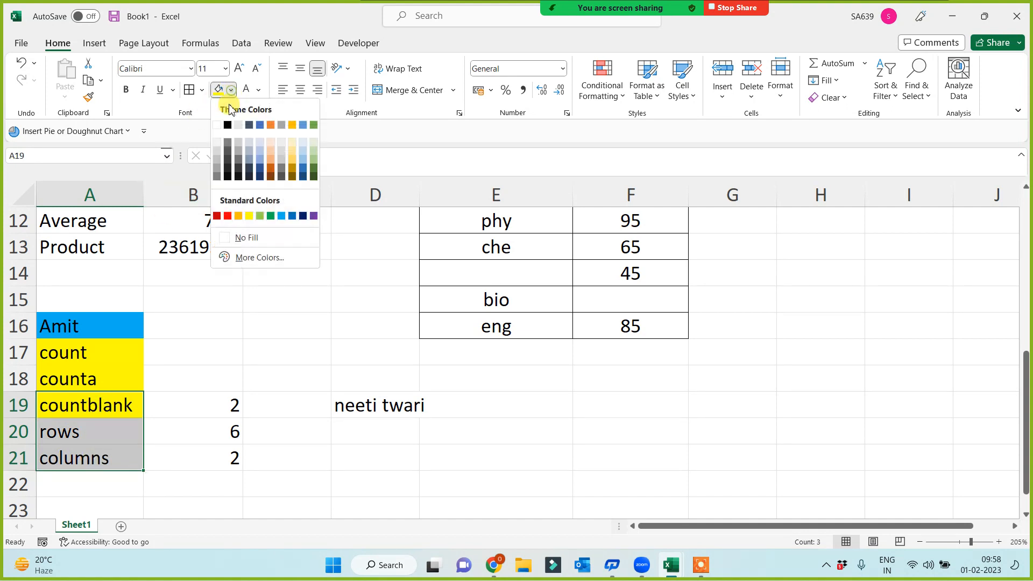
pyautogui.click(260, 216)
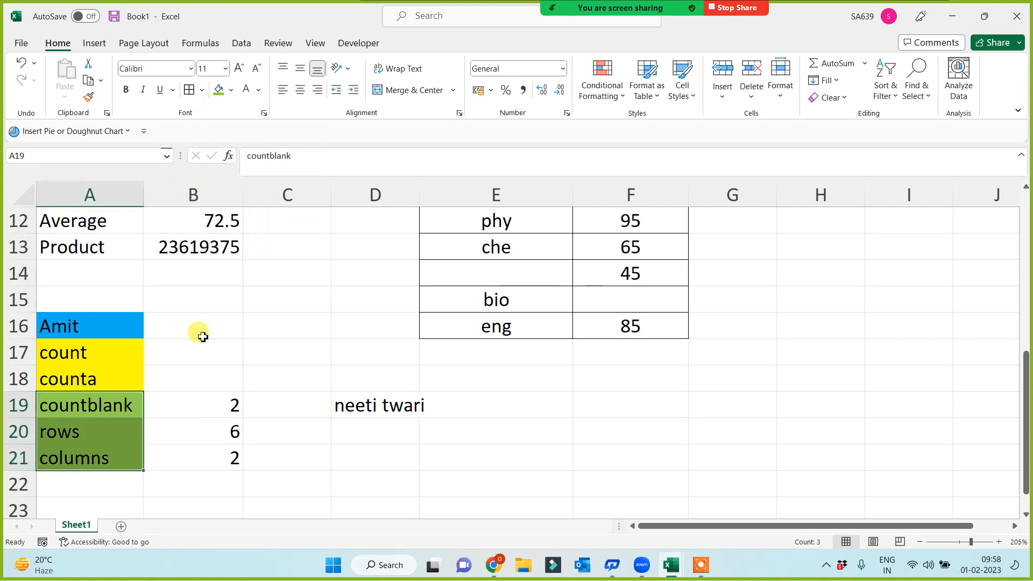
pyautogui.click(84, 353)
pyautogui.click(85, 376)
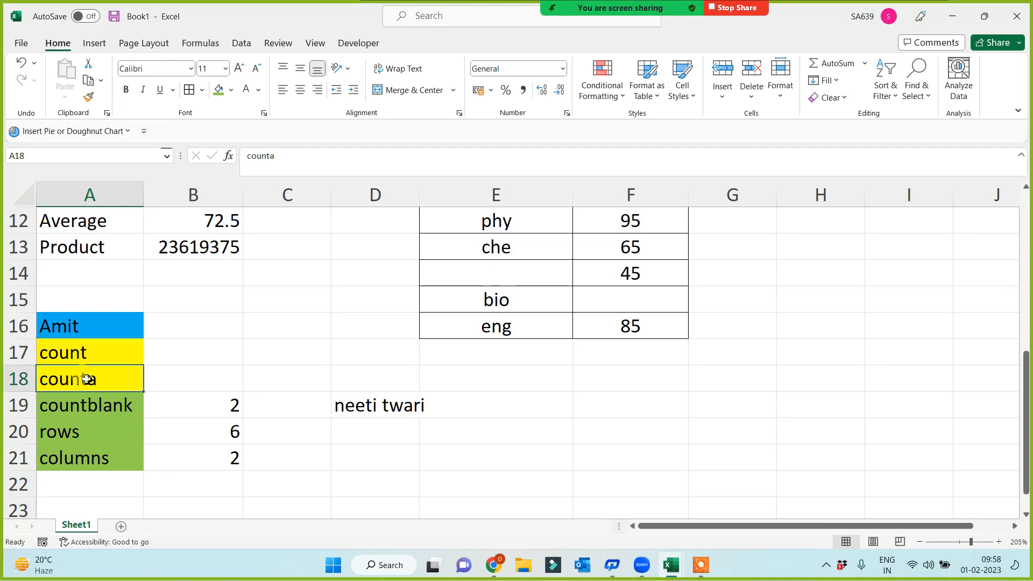
pyautogui.click(172, 351)
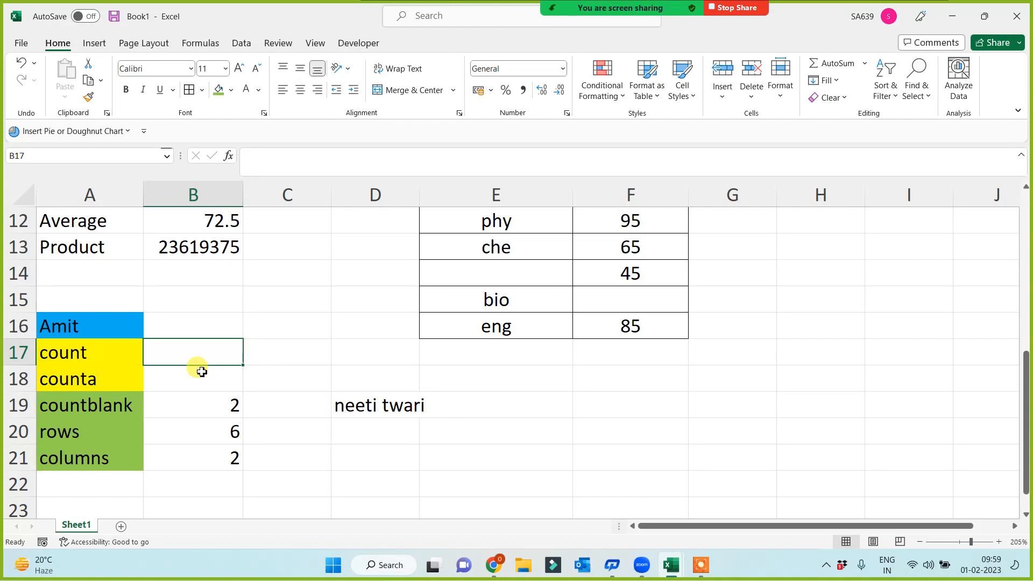
# Step: Enter =COUNT(E11:F16) in B17 to count the numeric marks
pyautogui.write('=c')
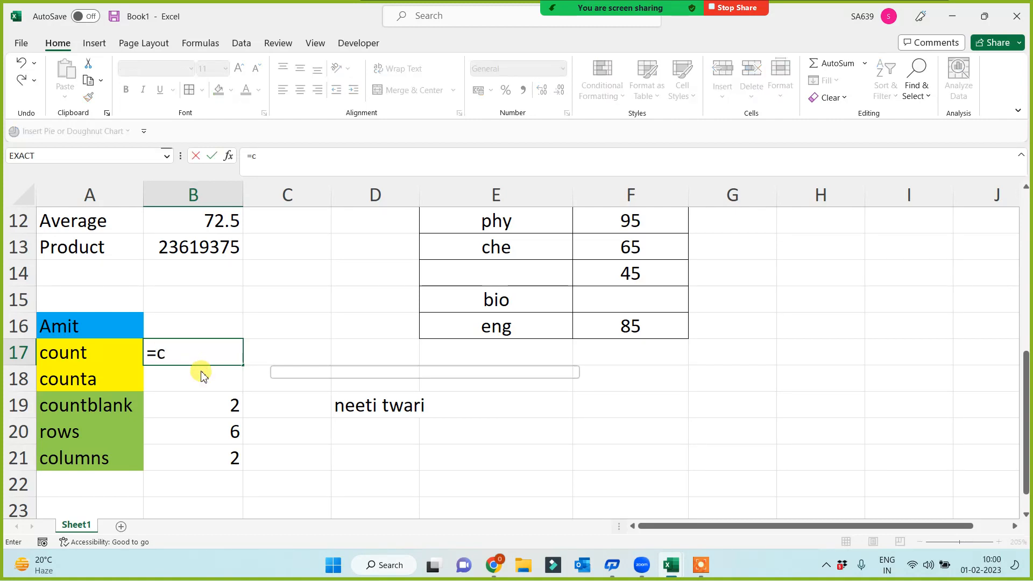
pyautogui.write('ount(')
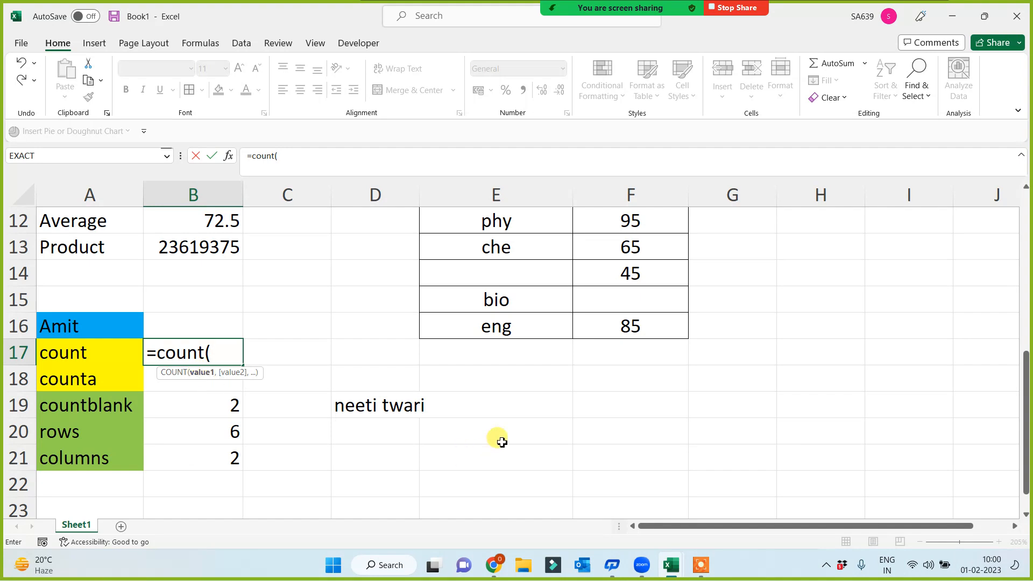
pyautogui.scroll(1, 498, 425)
pyautogui.moveTo(494, 272); pyautogui.dragTo(629, 405)
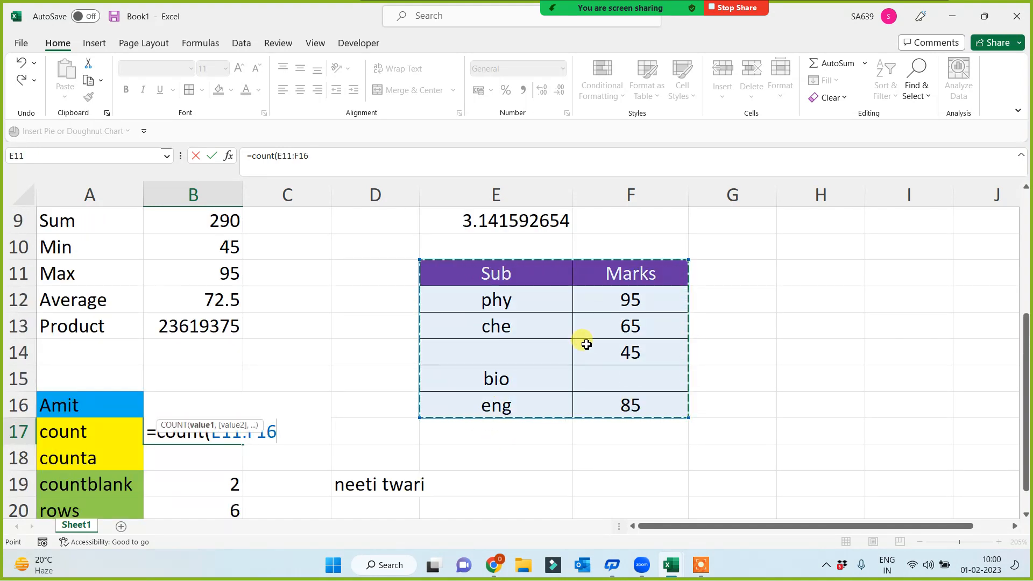
pyautogui.write(')')
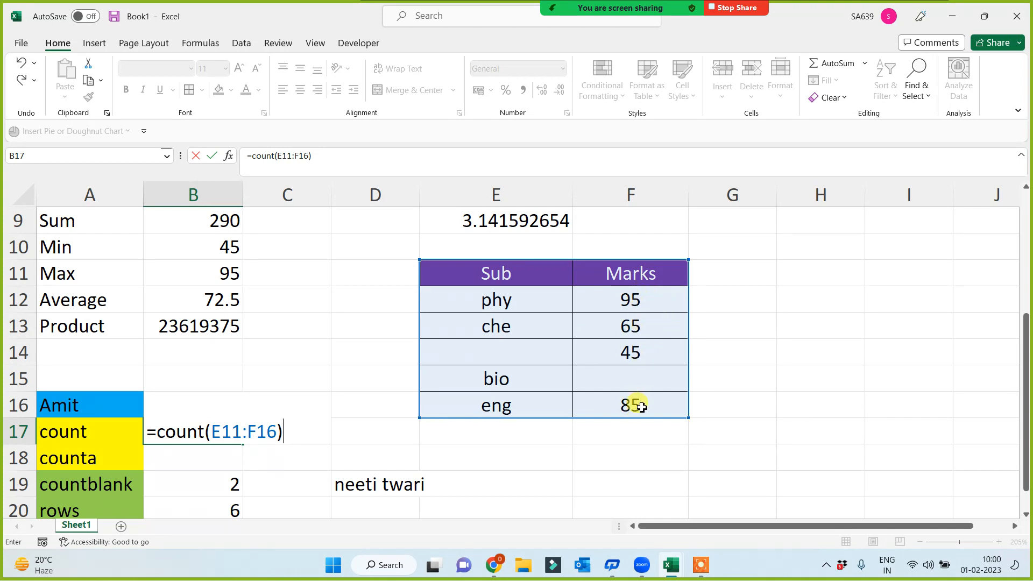
pyautogui.press('Return')
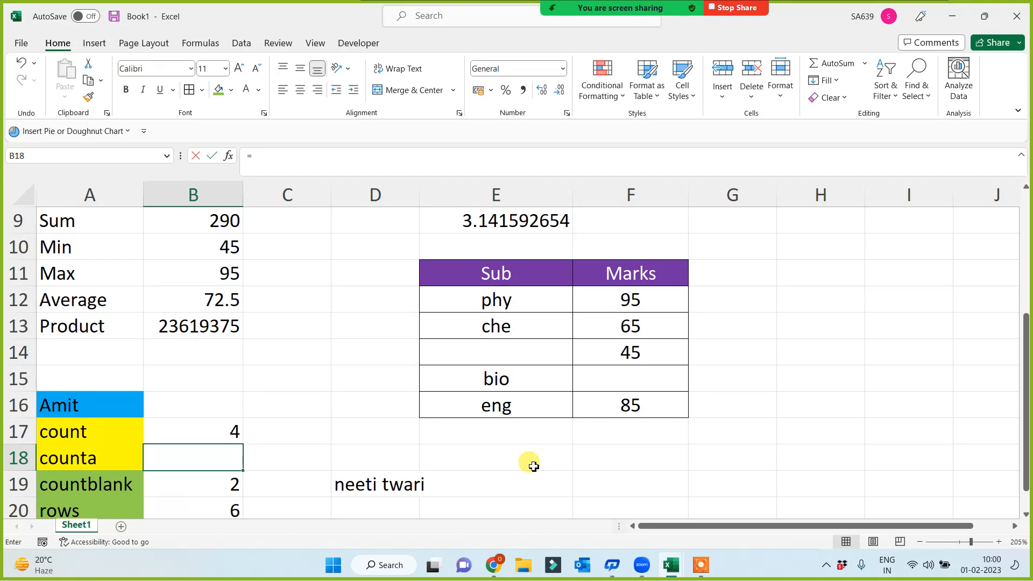
# Step: Enter =COUNTA(E11:F16) in B18 and compare it with the table's status-bar count
pyautogui.write('=counta(')
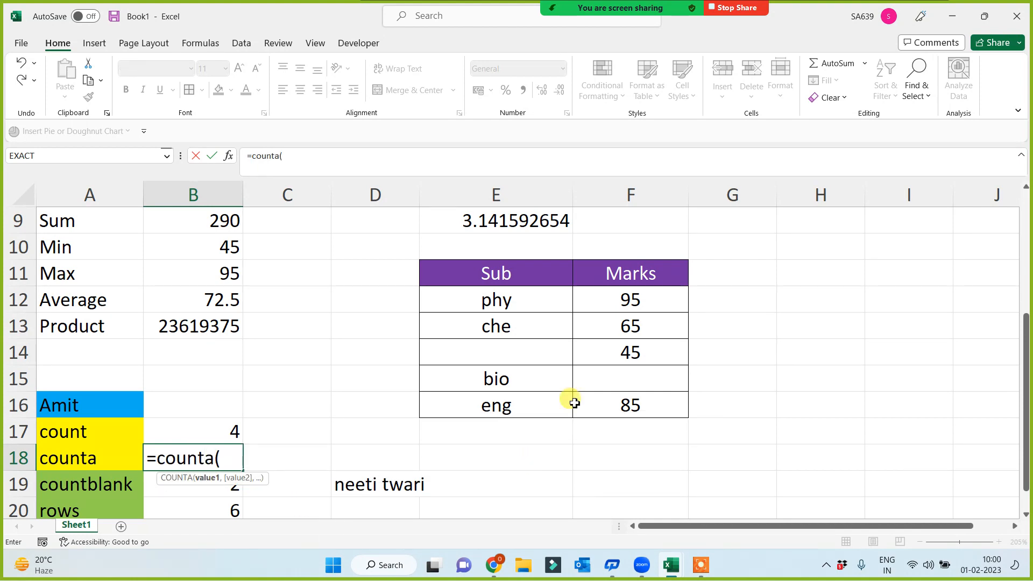
pyautogui.moveTo(514, 274); pyautogui.dragTo(616, 407)
pyautogui.press('Return')
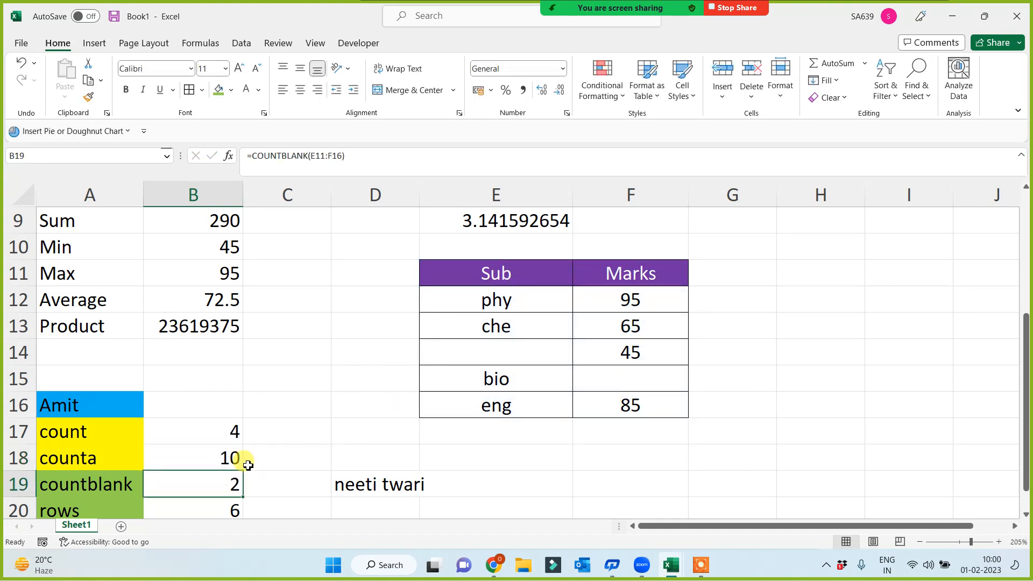
pyautogui.click(226, 458)
pyautogui.moveTo(491, 272); pyautogui.dragTo(634, 417)
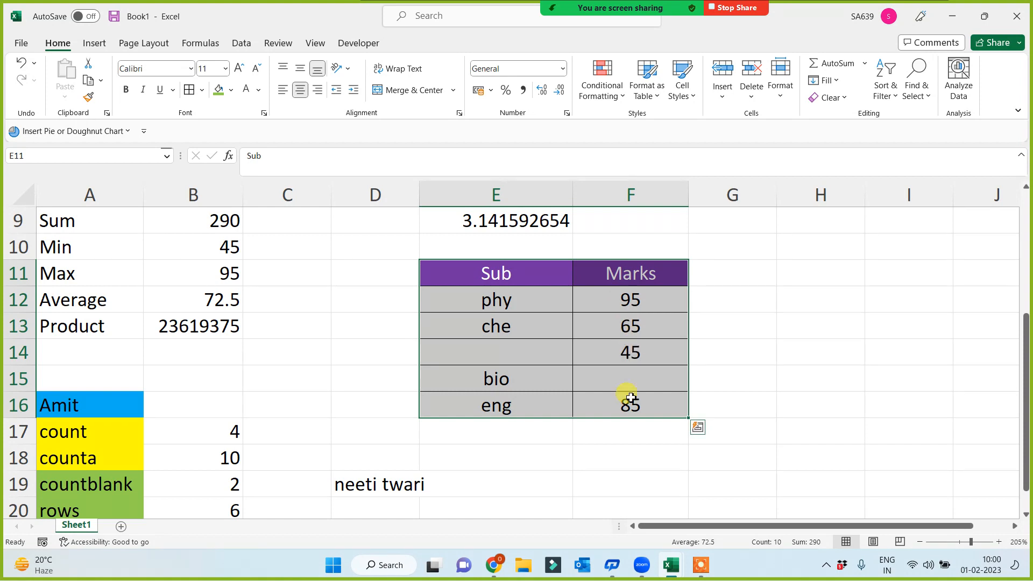
# Step: Delete che's 65 mark from F13 and check the updated counts in B17:B19
pyautogui.click(626, 327)
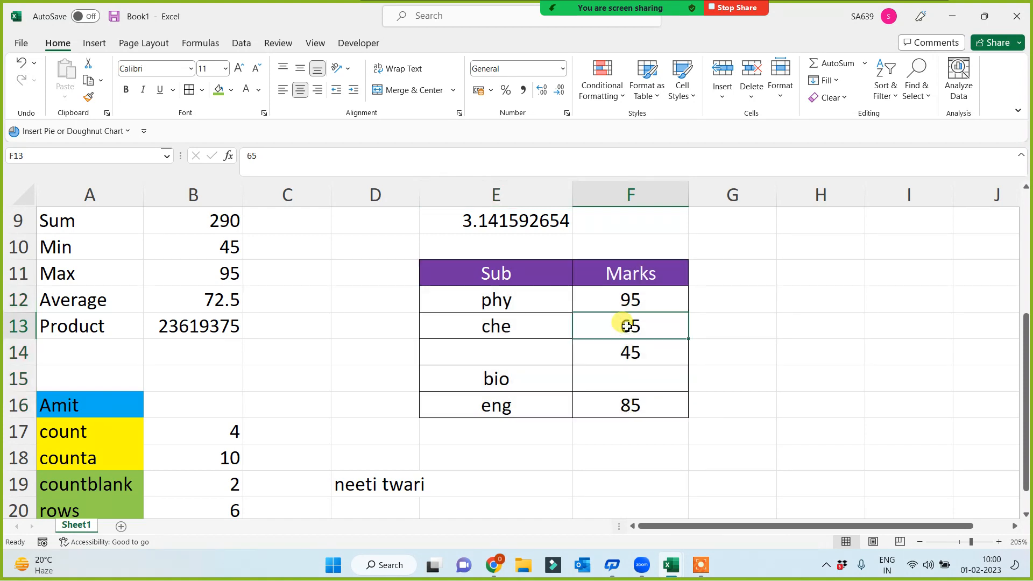
pyautogui.press('Delete')
pyautogui.click(201, 456)
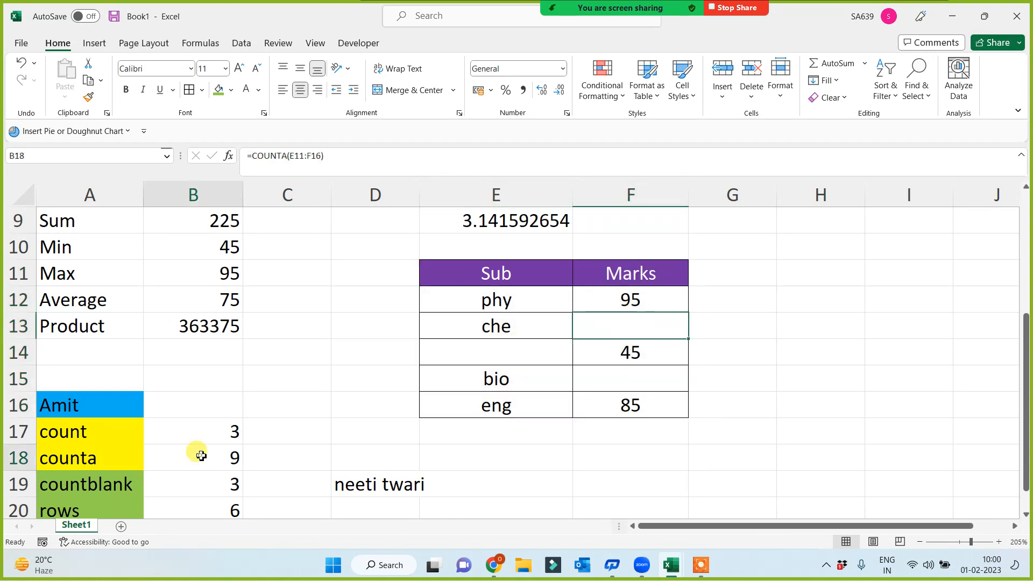
pyautogui.click(209, 428)
pyautogui.click(210, 488)
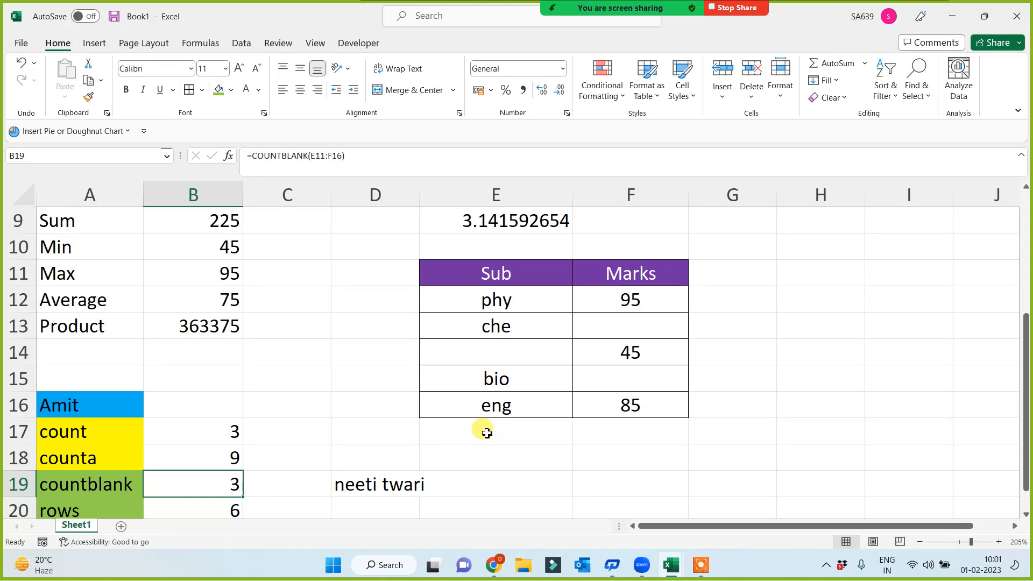
# Step: Put ? in E14 and recheck the COUNTBLANK and COUNTA results
pyautogui.click(523, 348)
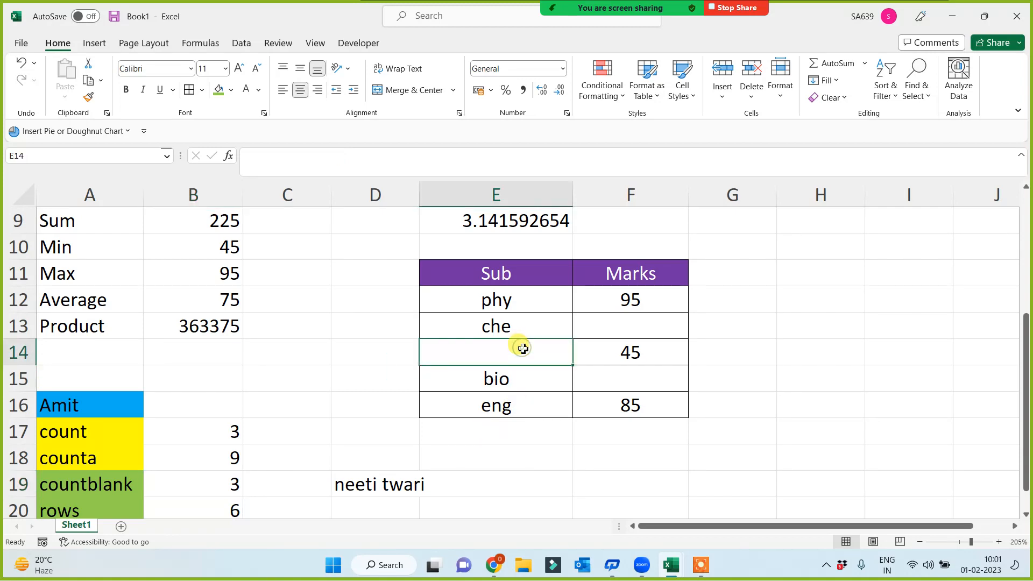
pyautogui.write('?')
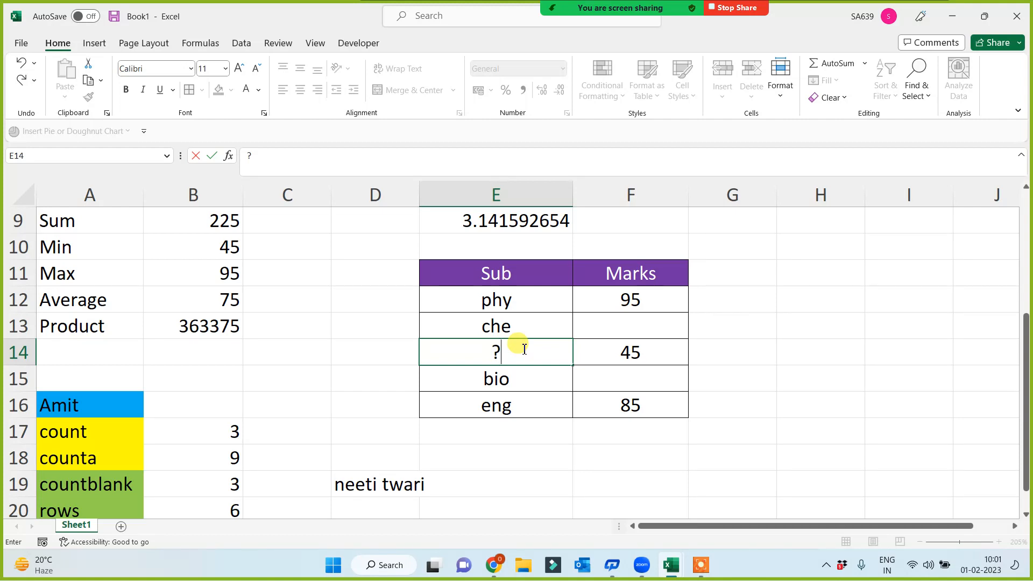
pyautogui.press('Return')
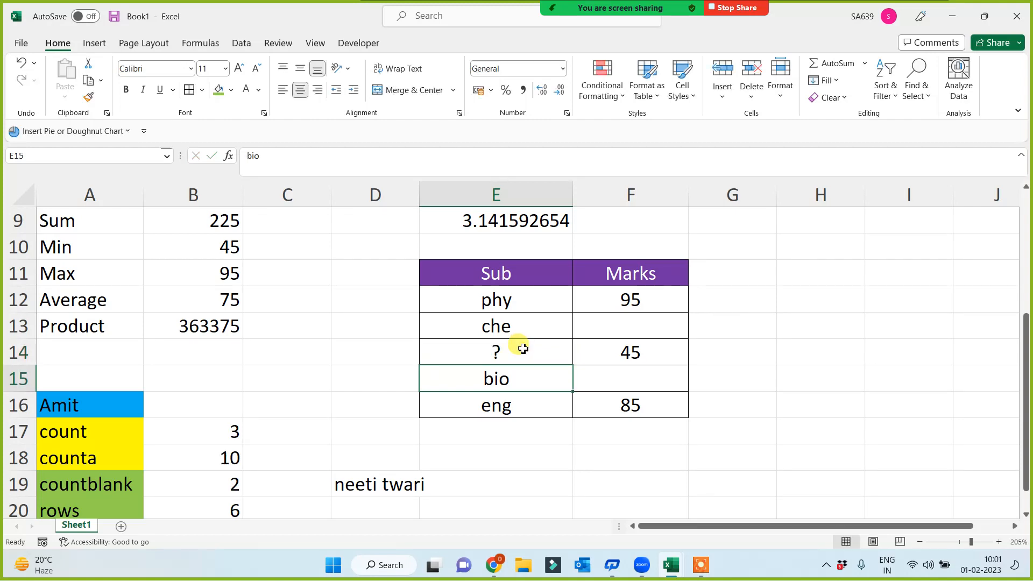
pyautogui.click(523, 348)
pyautogui.click(218, 484)
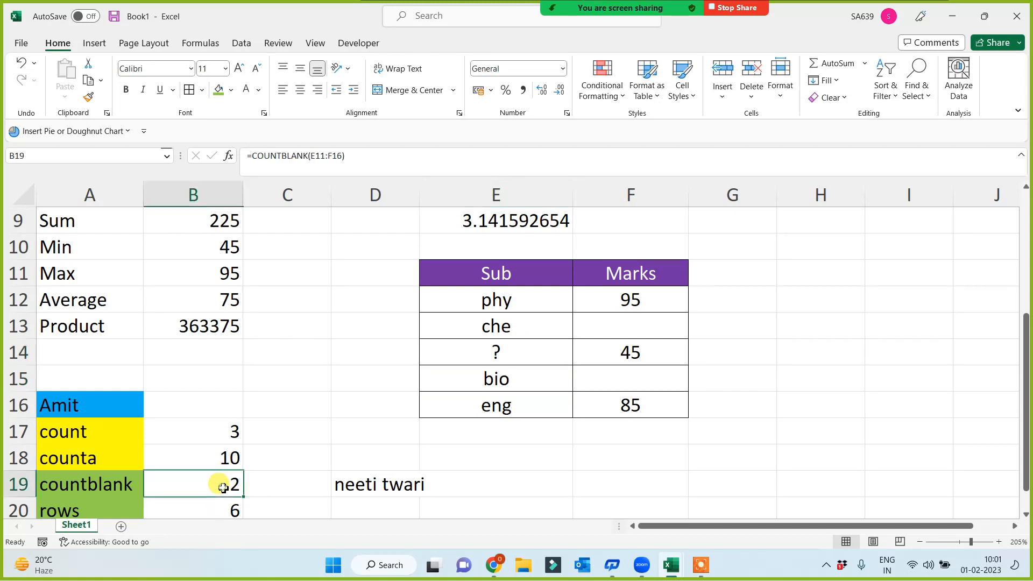
pyautogui.click(218, 464)
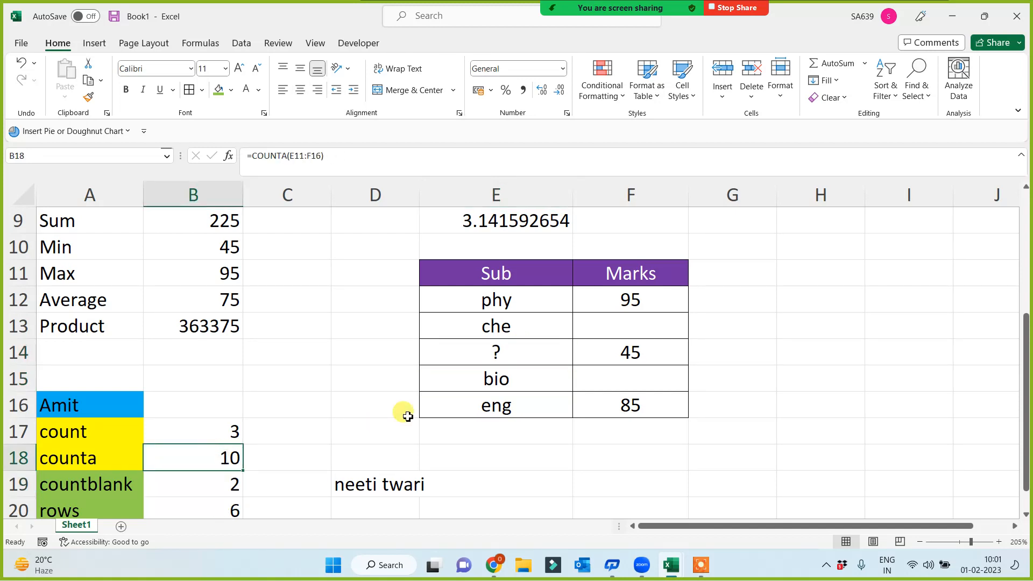
pyautogui.scroll(-2, 279, 411)
pyautogui.click(146, 443)
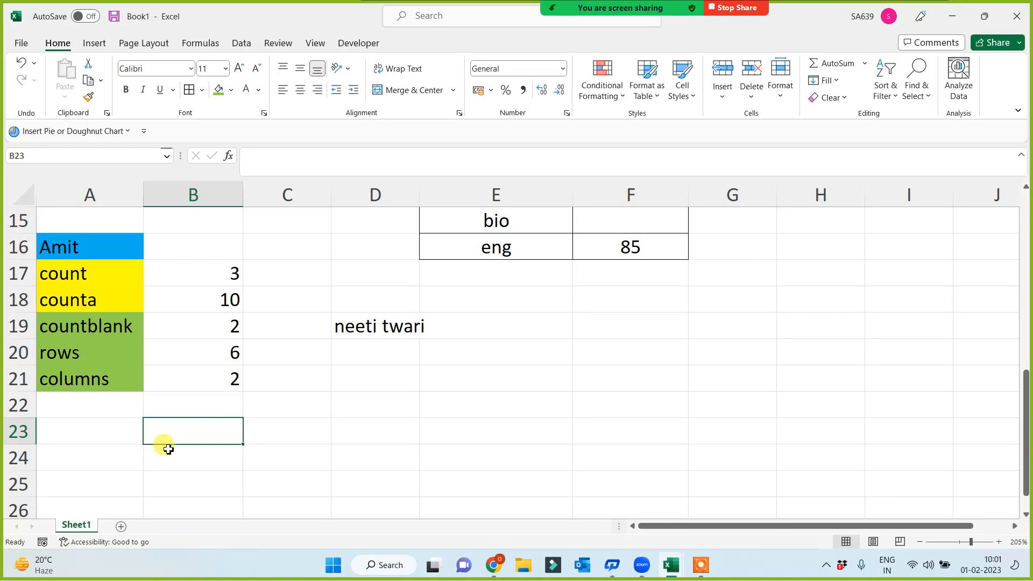
pyautogui.scroll(4, 259, 447)
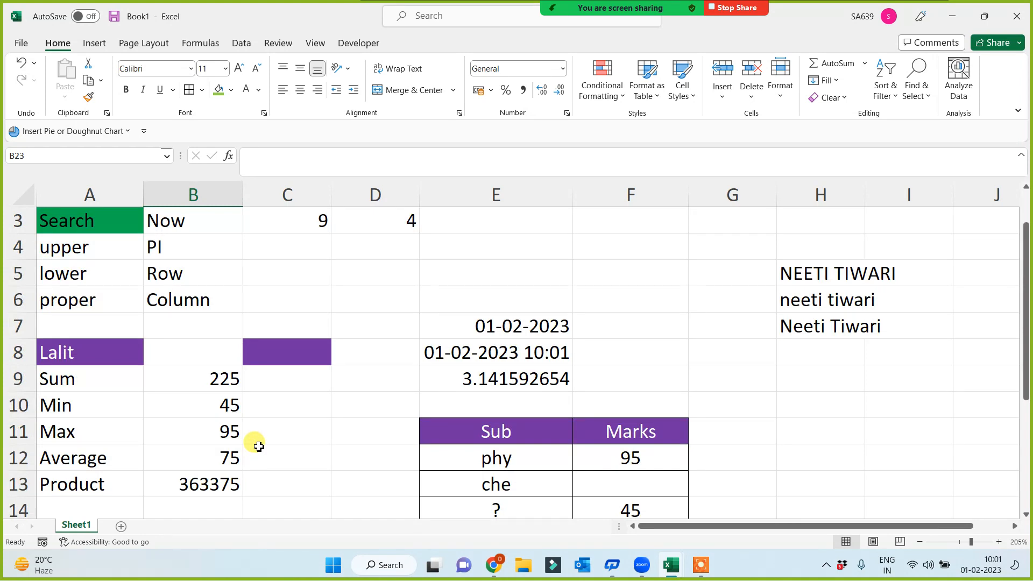
pyautogui.scroll(1, 258, 447)
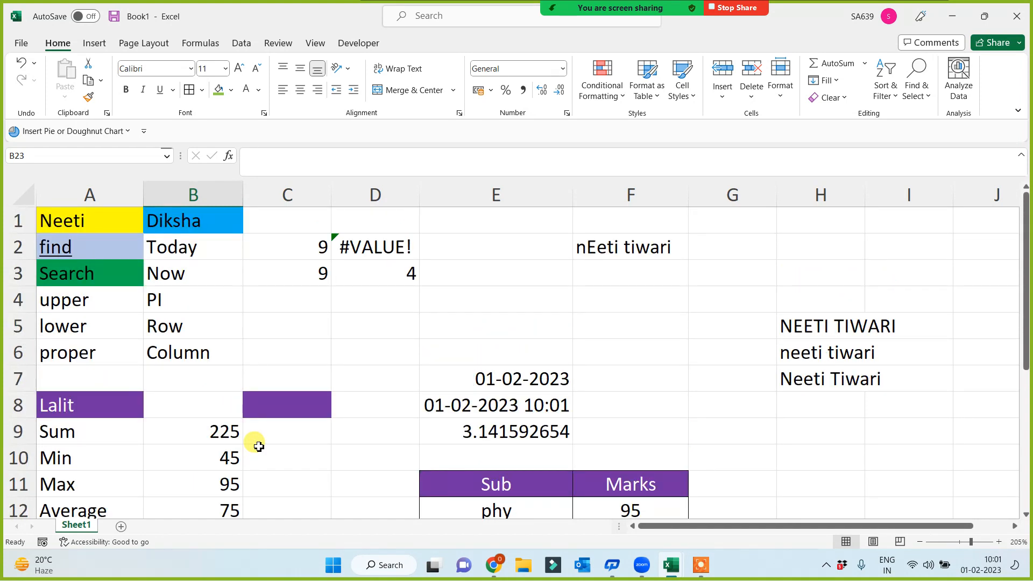
pyautogui.moveTo(81, 247); pyautogui.dragTo(81, 341)
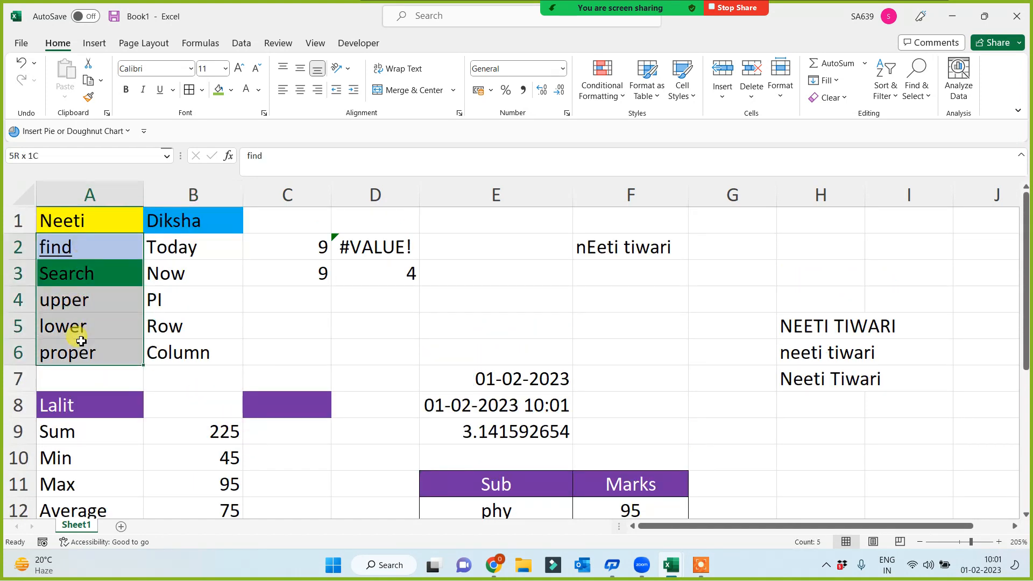
pyautogui.moveTo(173, 239); pyautogui.dragTo(184, 350)
pyautogui.scroll(-1, 157, 404)
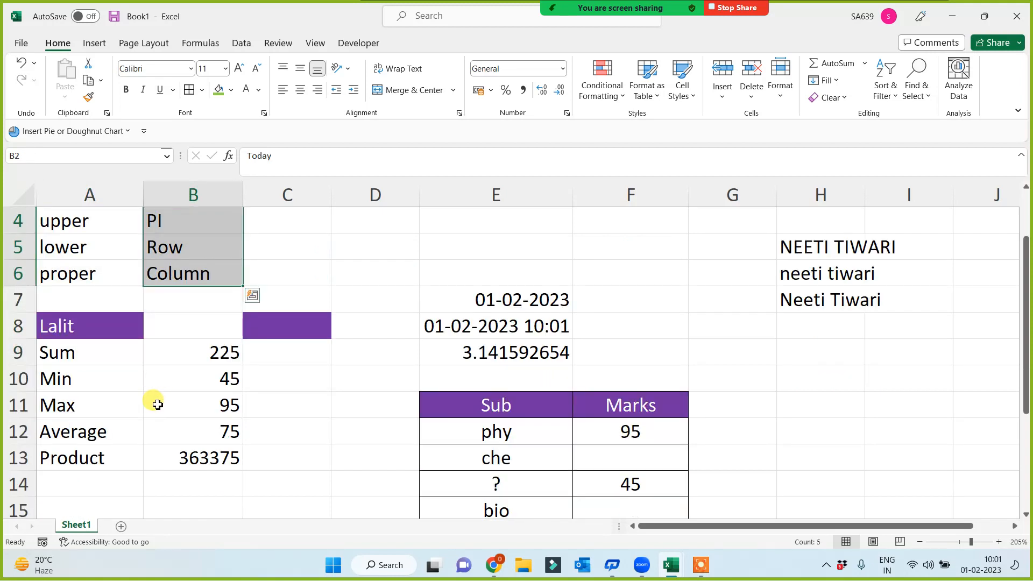
pyautogui.moveTo(83, 350); pyautogui.dragTo(80, 454)
pyautogui.scroll(-2, 144, 442)
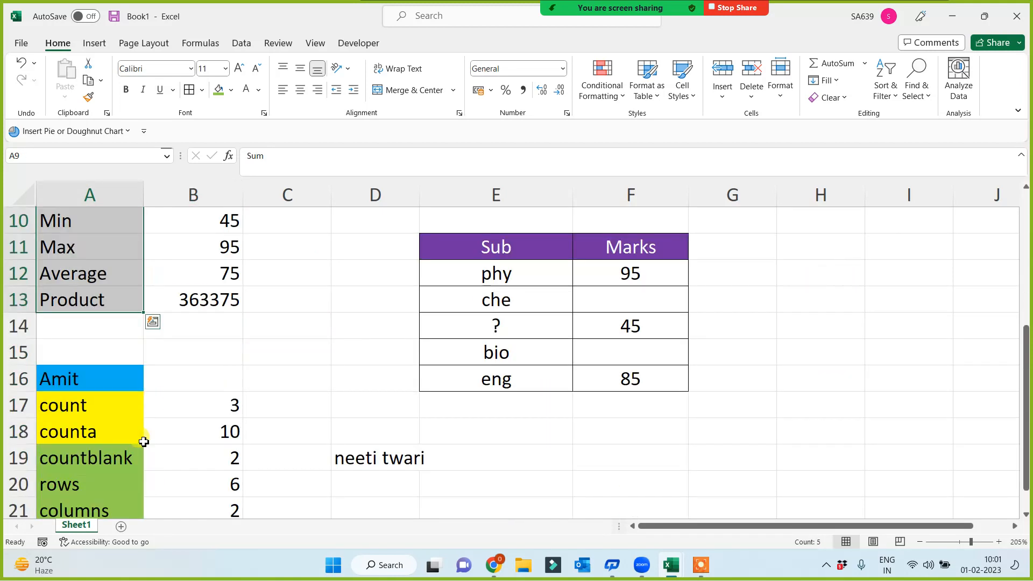
pyautogui.moveTo(101, 399); pyautogui.dragTo(97, 505)
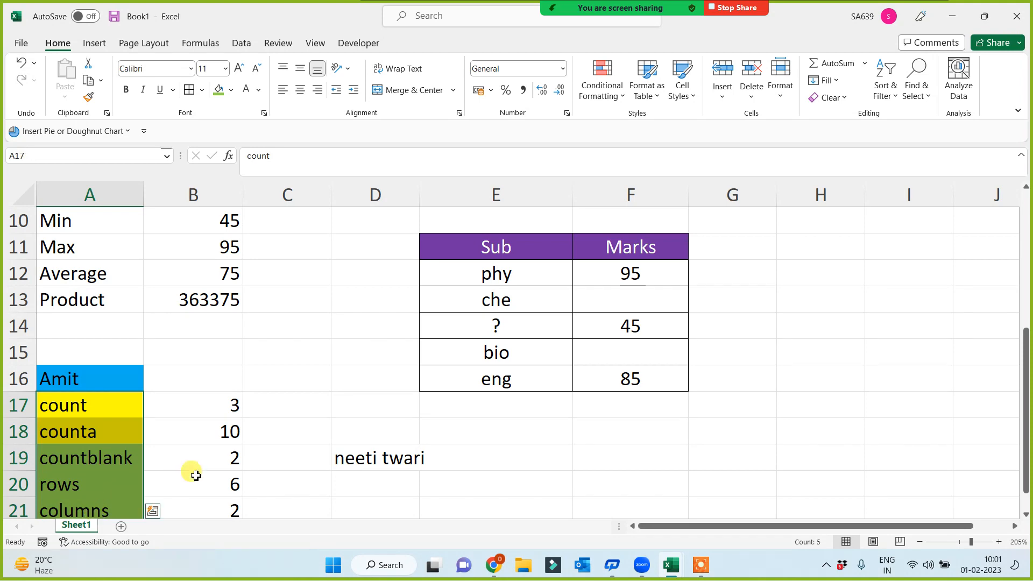
pyautogui.scroll(-2, 178, 468)
pyautogui.click(95, 412)
pyautogui.scroll(4, 177, 428)
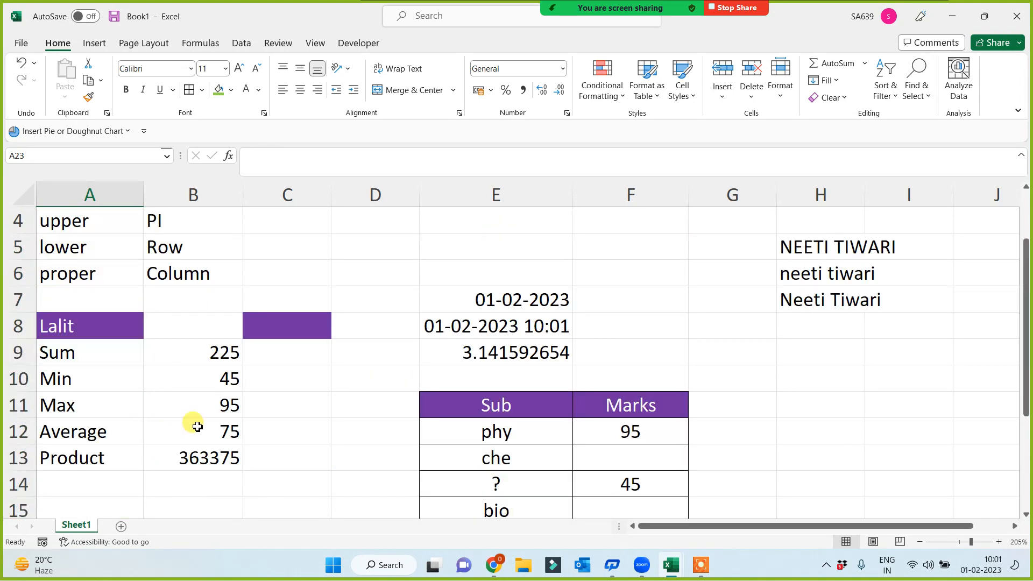
pyautogui.scroll(1, 195, 425)
pyautogui.scroll(-2, 194, 425)
pyautogui.scroll(-3, 185, 435)
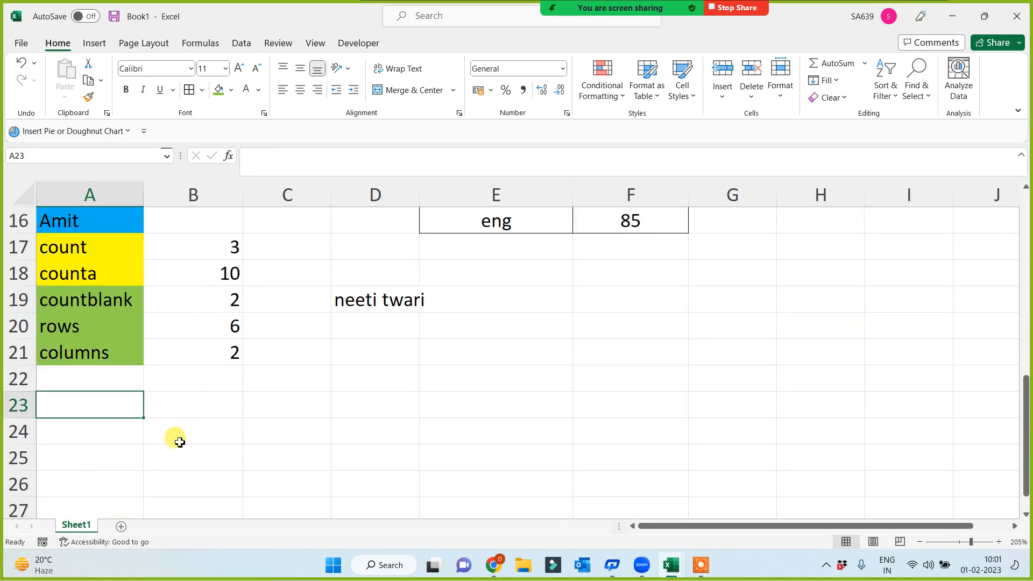
# Step: Enter a name heading in A23
pyautogui.write('Preeti')
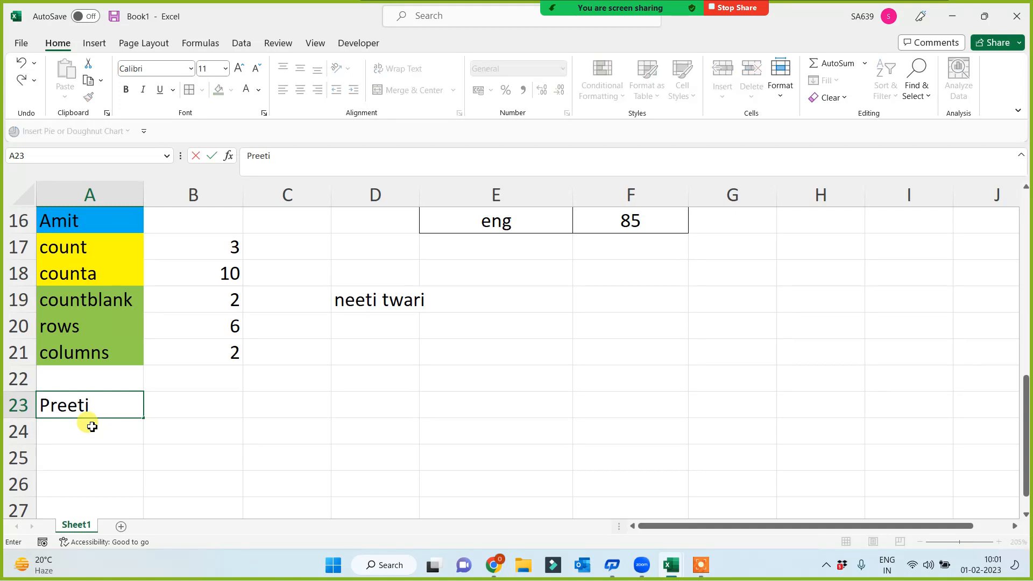
pyautogui.press('Return')
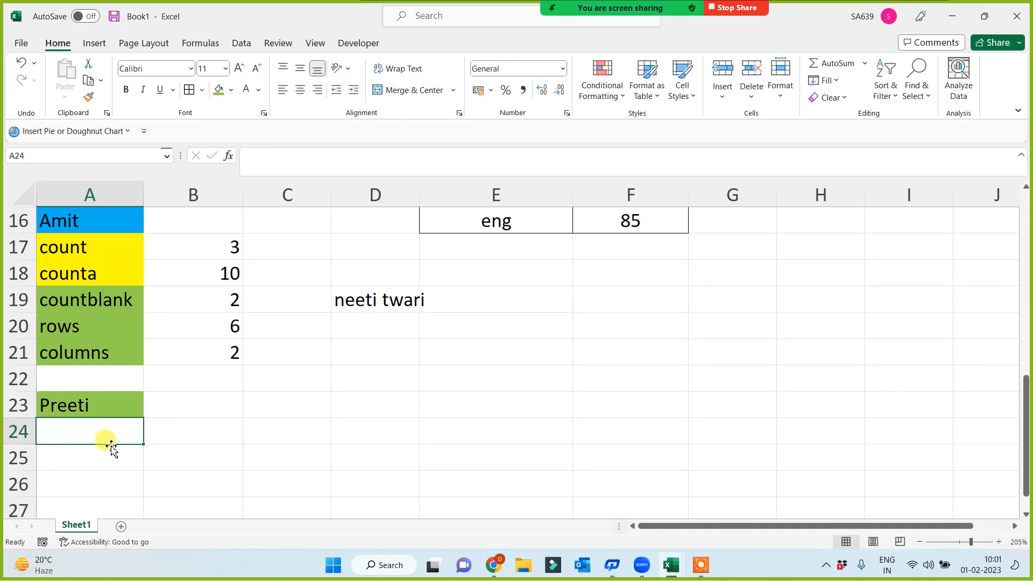
pyautogui.scroll(-1, 111, 447)
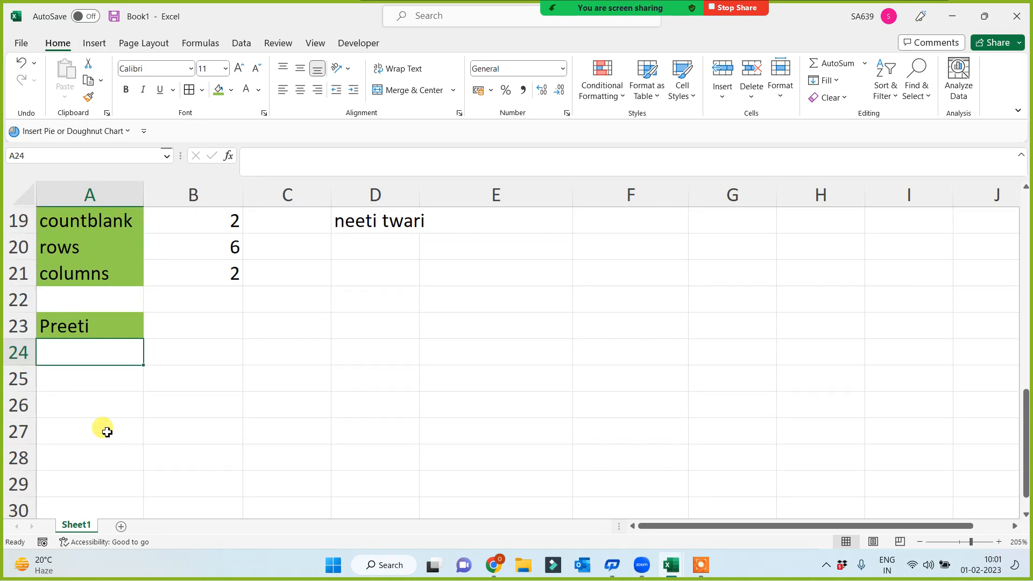
pyautogui.scroll(6, 80, 409)
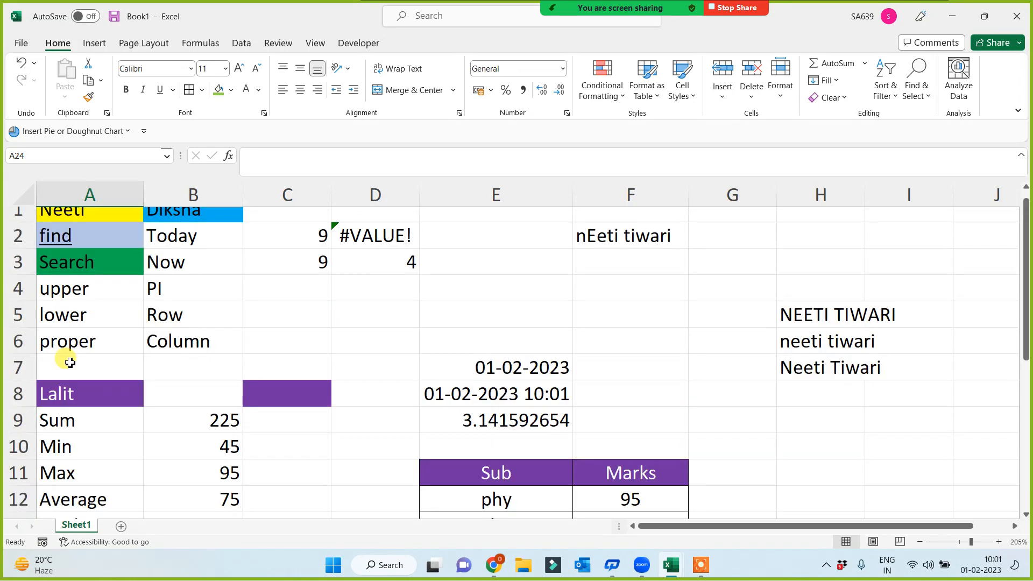
pyautogui.moveTo(76, 297); pyautogui.dragTo(79, 355)
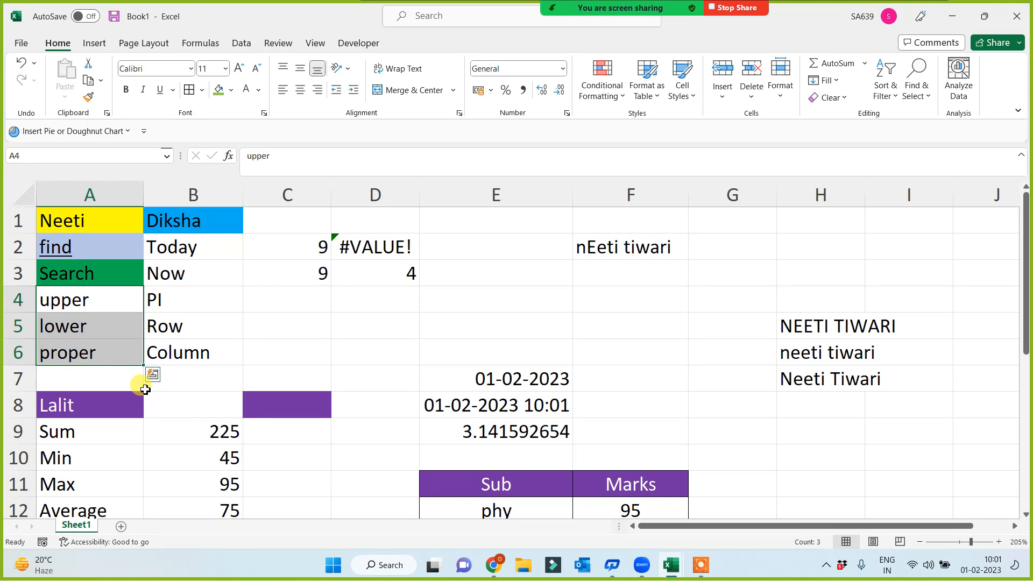
pyautogui.scroll(-7, 145, 390)
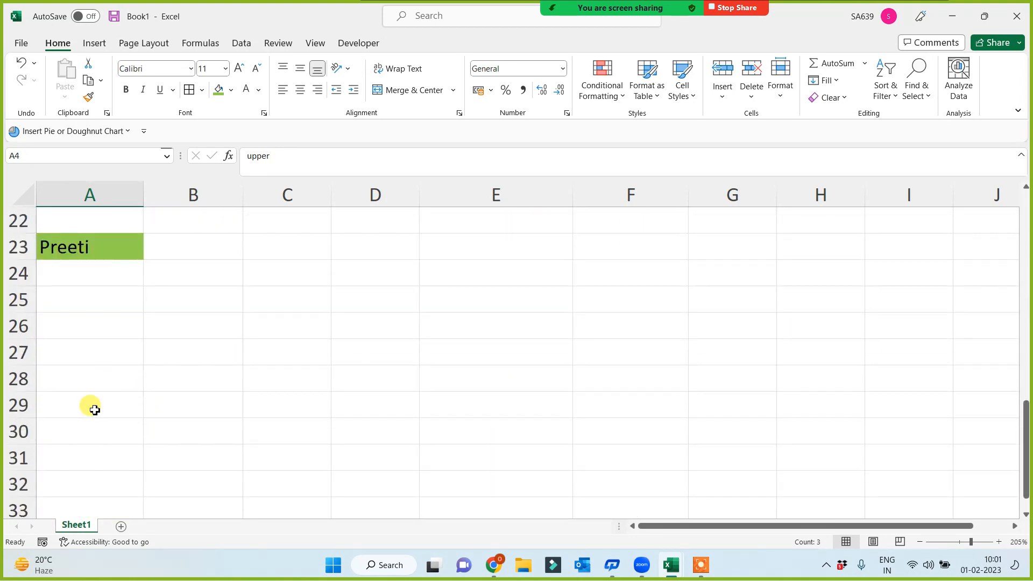
# Step: Type Len in A24 and fill it yellow
pyautogui.click(74, 279)
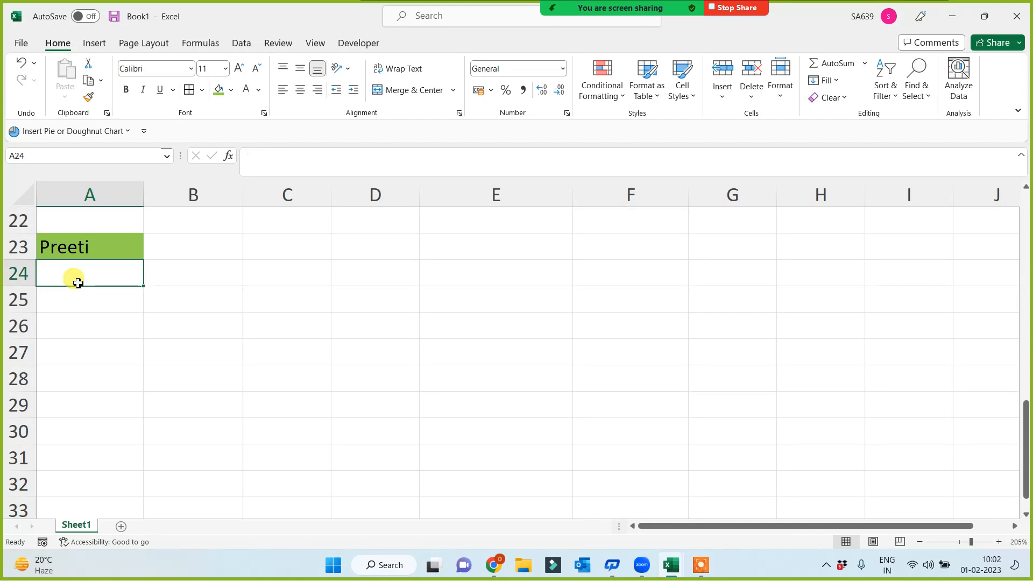
pyautogui.write('Len')
pyautogui.press('Return')
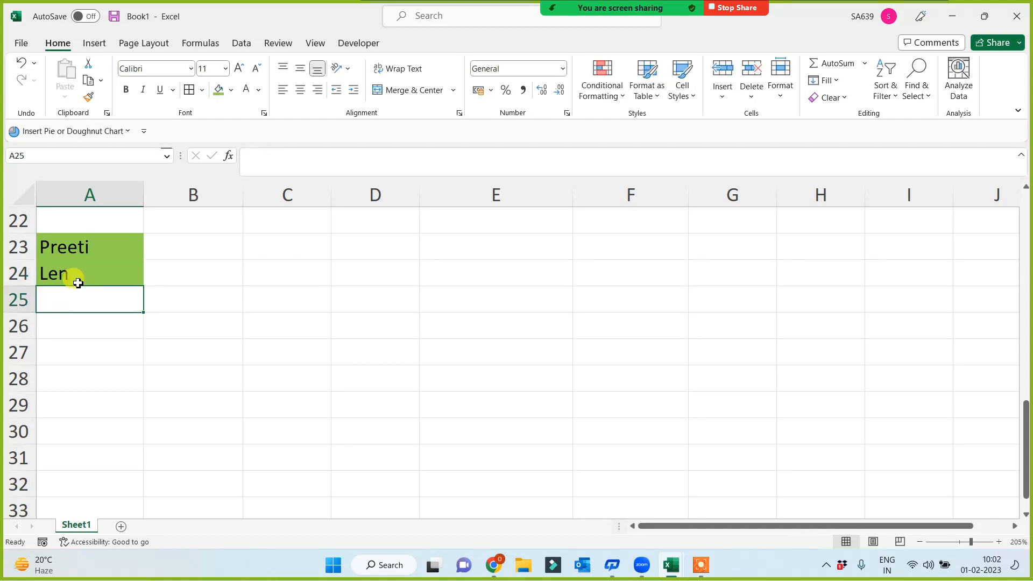
pyautogui.click(78, 283)
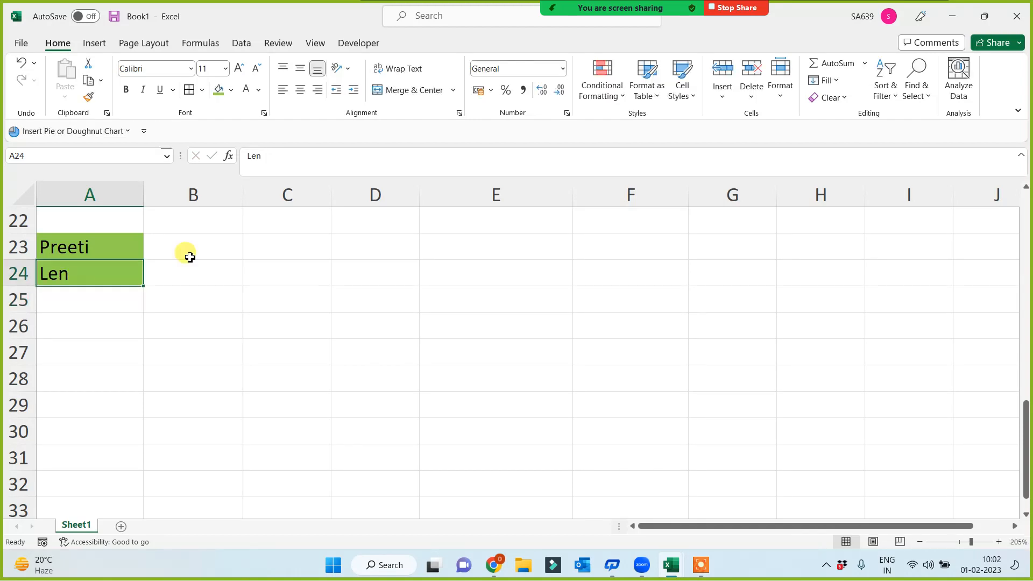
pyautogui.click(231, 90)
pyautogui.click(249, 215)
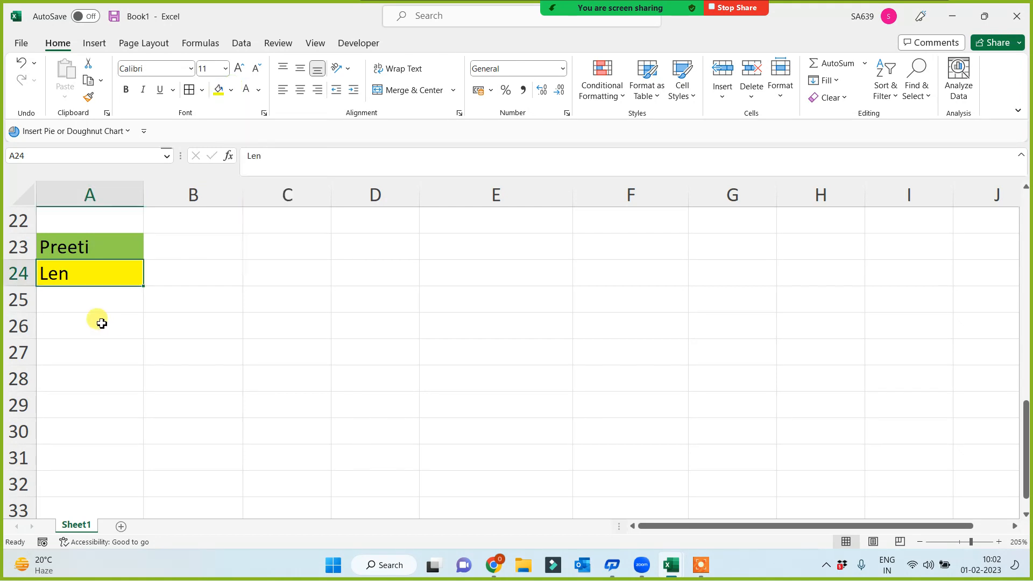
# Step: Enter day, month, year and hour in A25:A28 and fill A24:A28 yellow
pyautogui.click(89, 306)
pyautogui.write('day')
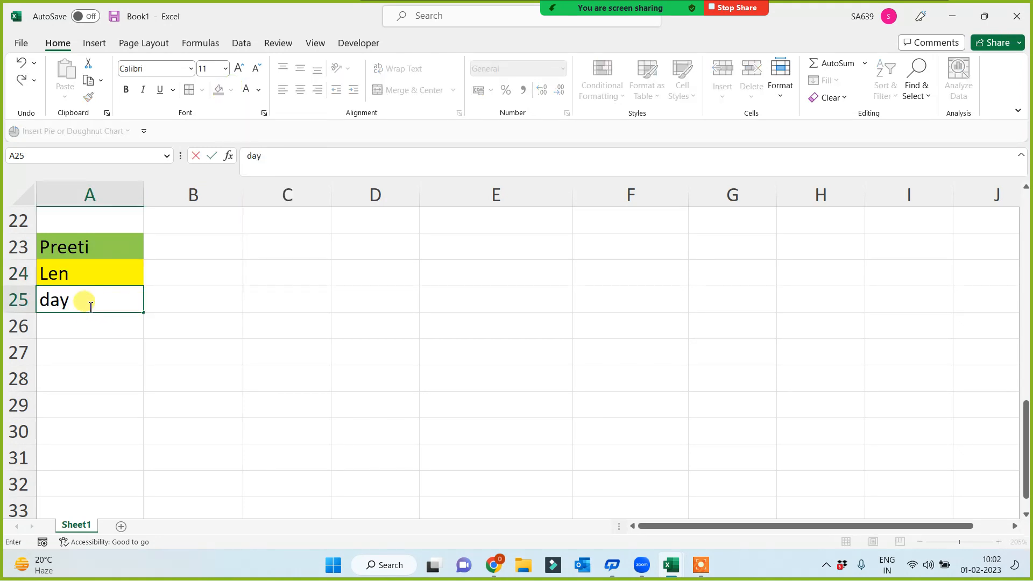
pyautogui.press('Return')
pyautogui.write('month')
pyautogui.press('Return')
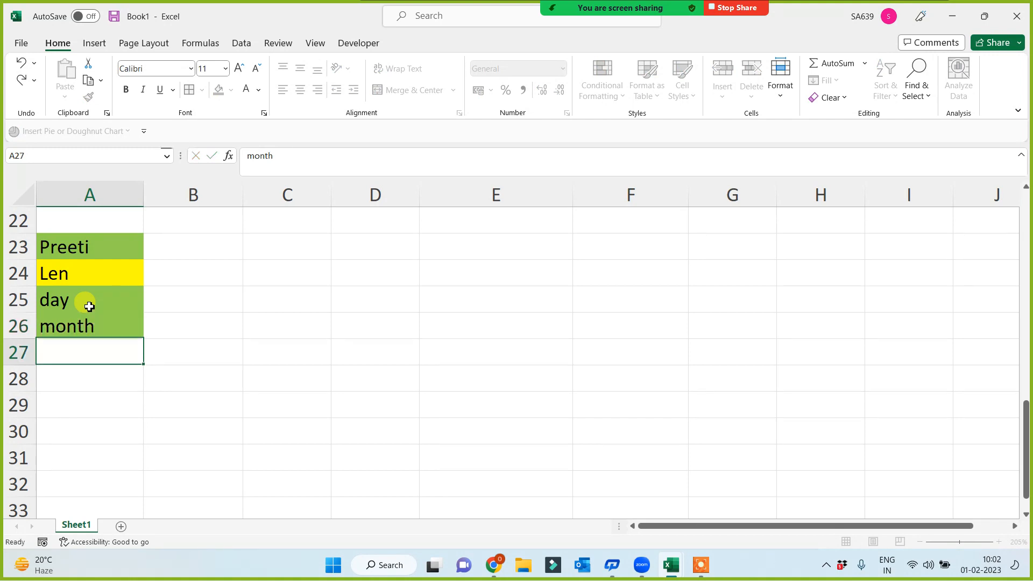
pyautogui.write('year')
pyautogui.press('Return')
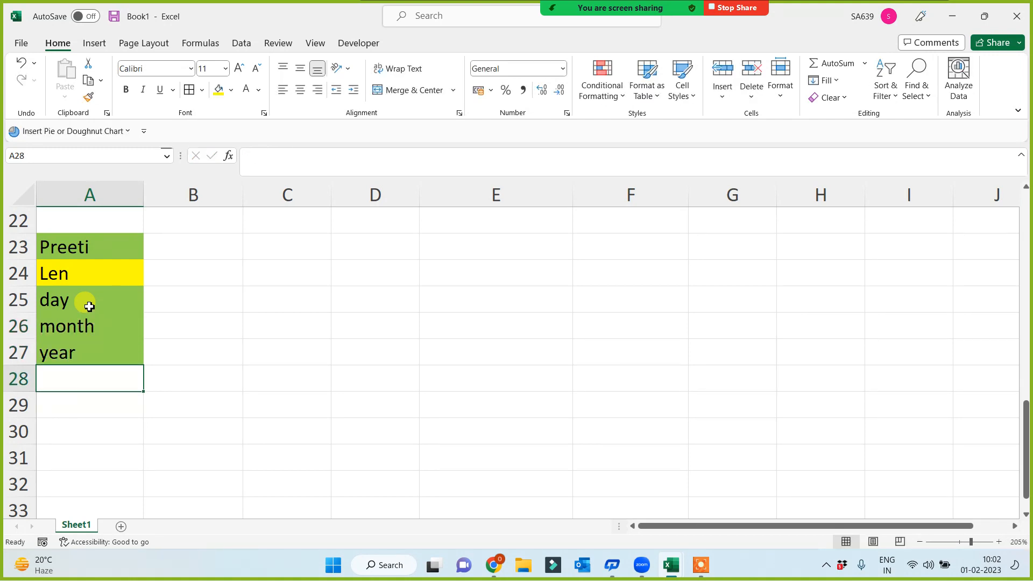
pyautogui.write('hour')
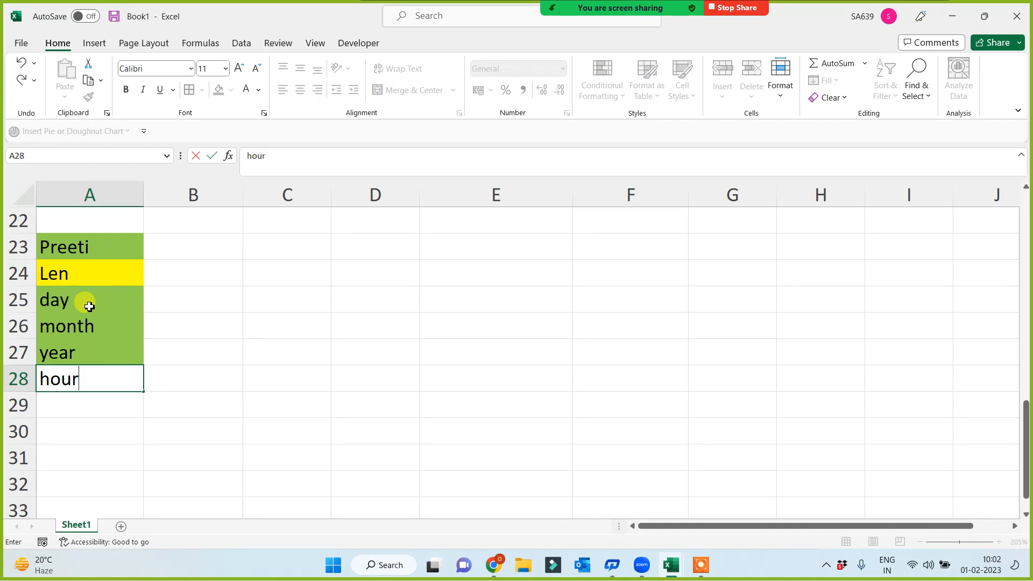
pyautogui.click(161, 353)
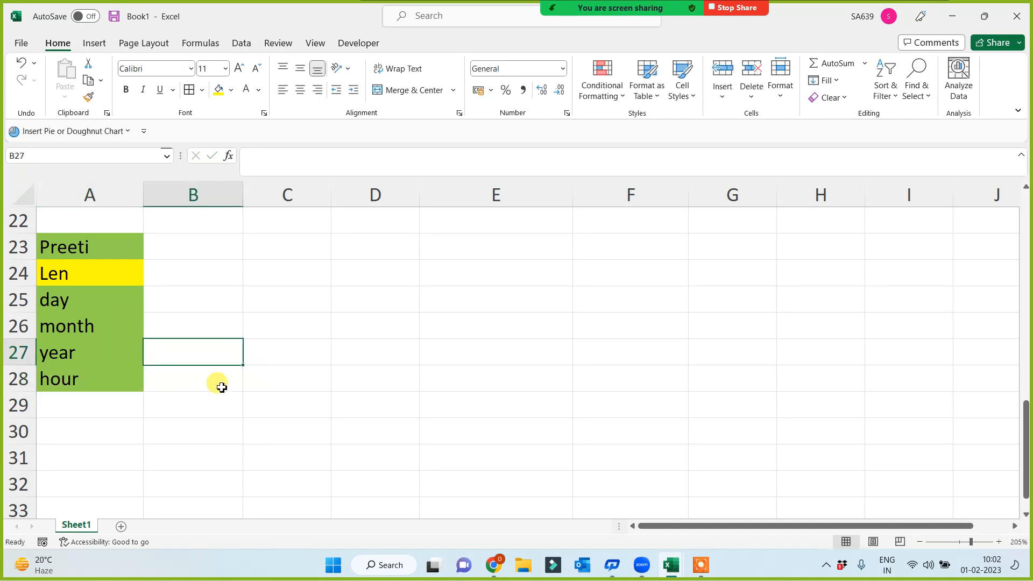
pyautogui.click(105, 375)
pyautogui.moveTo(79, 267); pyautogui.dragTo(79, 385)
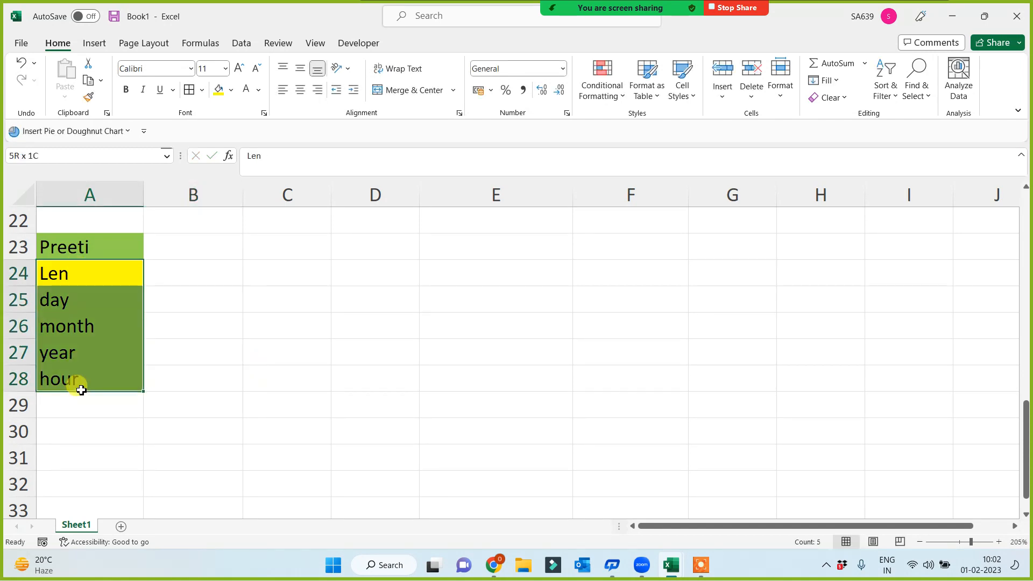
pyautogui.click(218, 89)
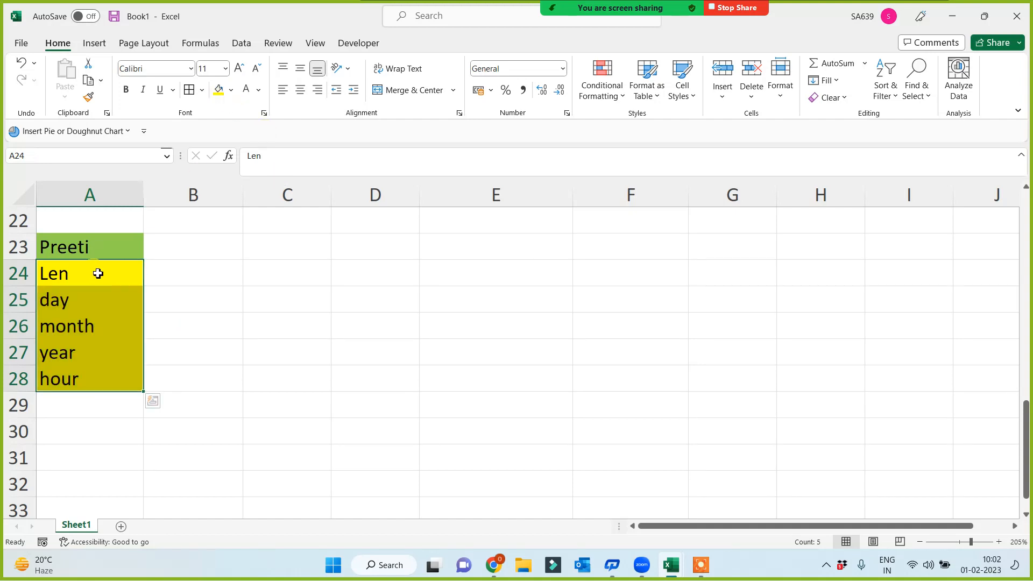
pyautogui.click(80, 276)
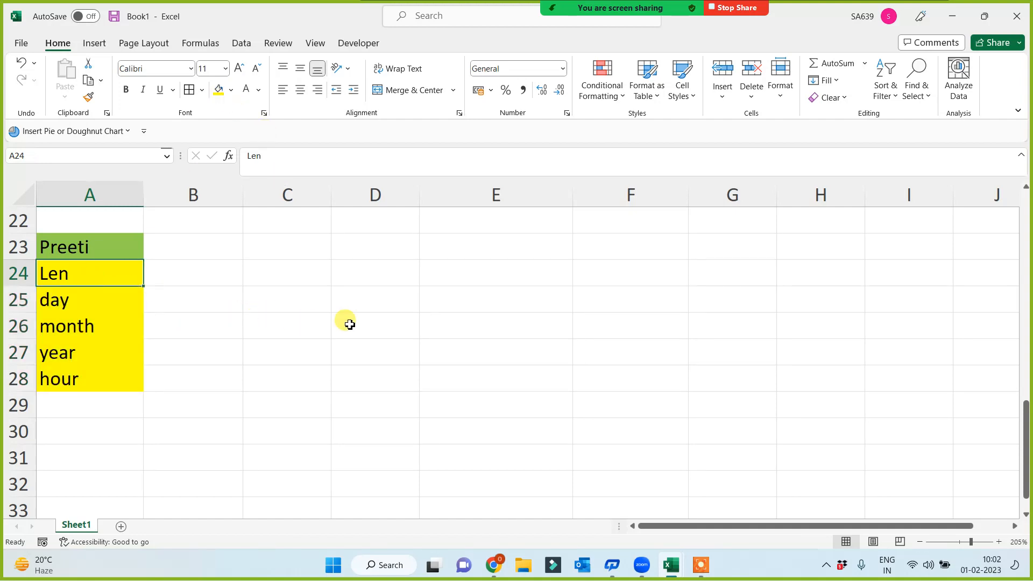
# Step: Enter a person's full name in F24
pyautogui.click(629, 270)
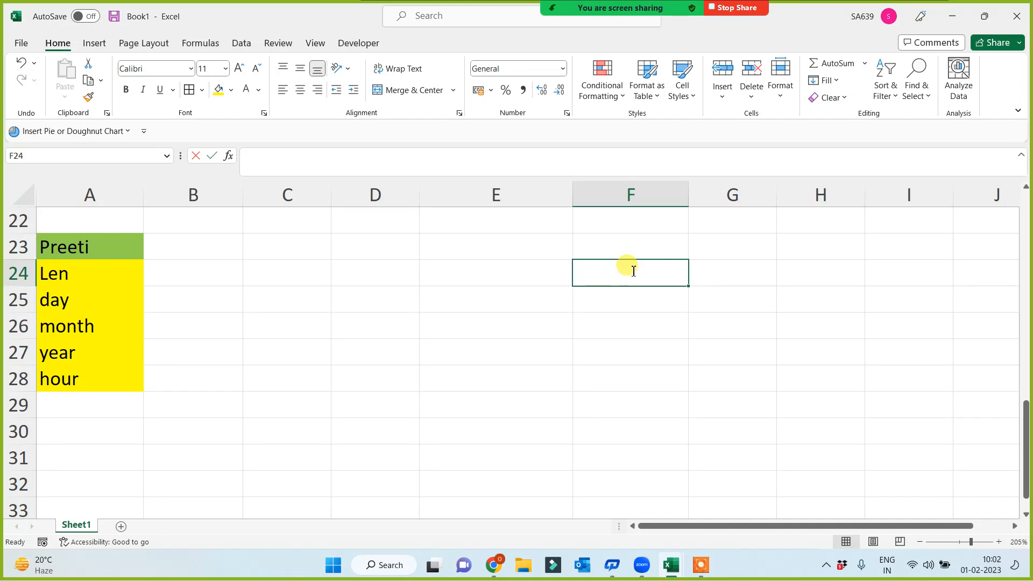
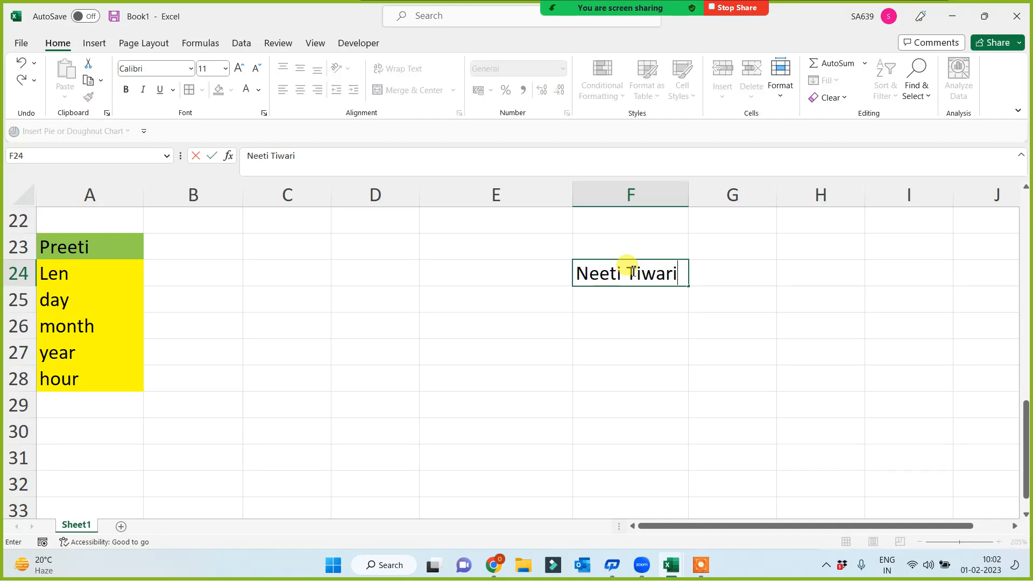
pyautogui.press('Return')
pyautogui.click(632, 270)
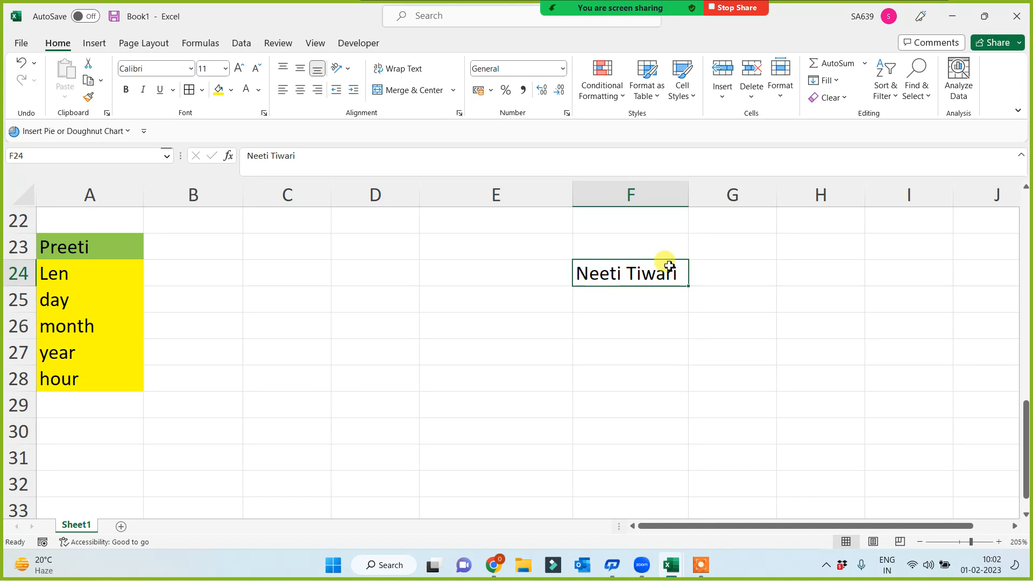
pyautogui.click(633, 298)
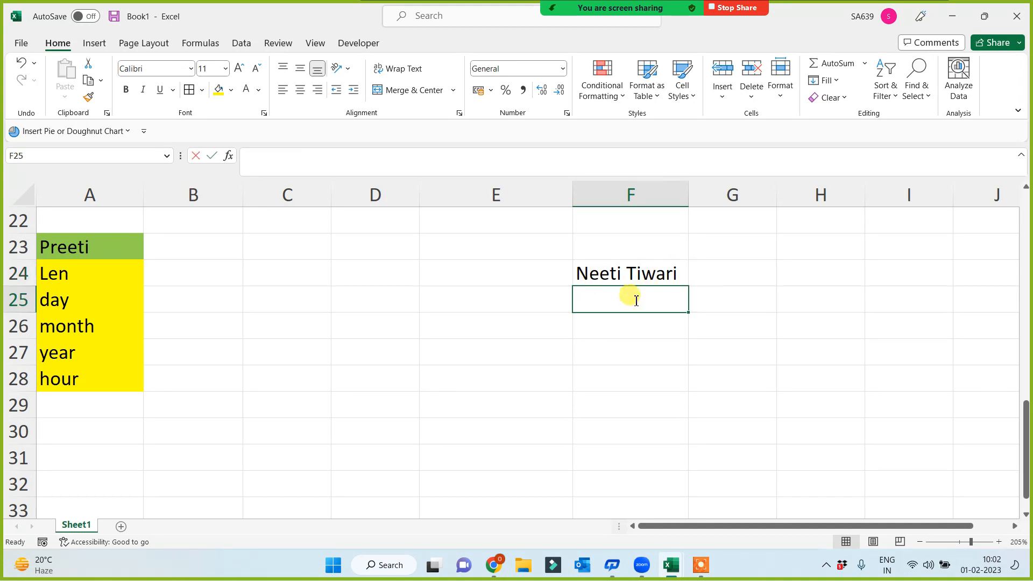
# Step: Type a short name in F25 and add =LEN(F25) in D25, giving 4
pyautogui.write('Amit')
pyautogui.click(566, 376)
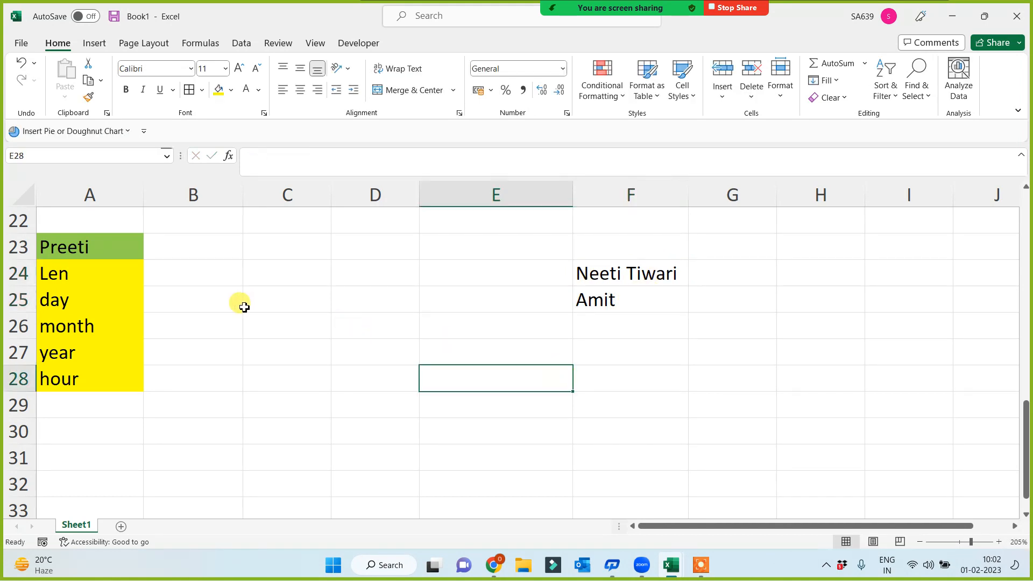
pyautogui.click(433, 293)
pyautogui.click(390, 299)
pyautogui.doubleClick(389, 300)
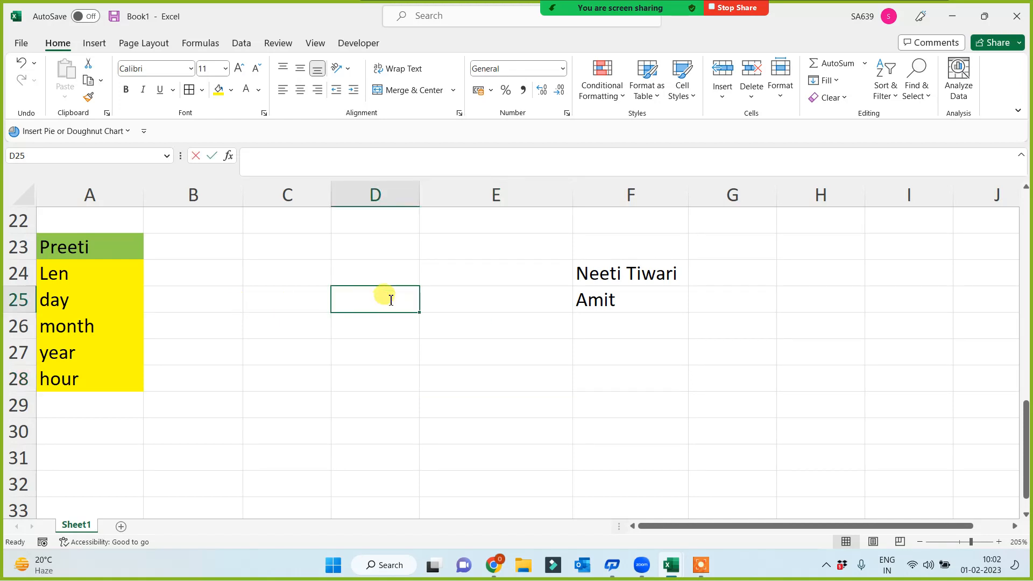
pyautogui.write('=len(')
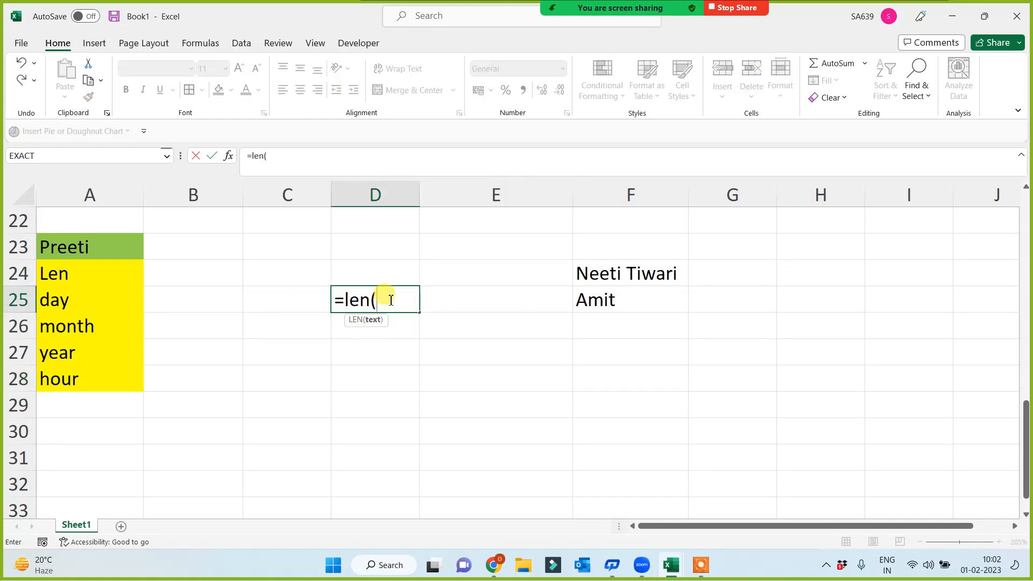
pyautogui.click(655, 302)
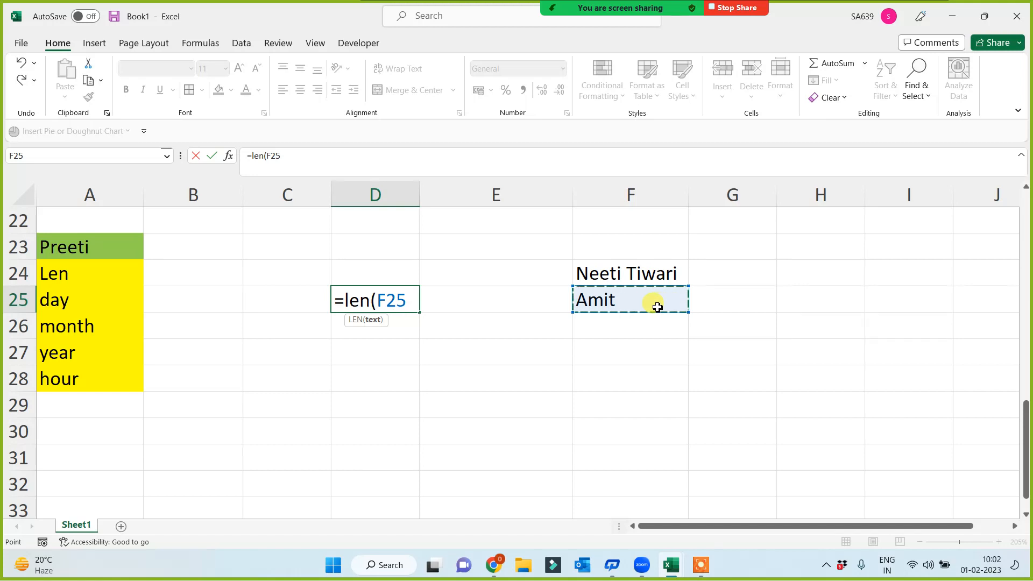
pyautogui.press('Return')
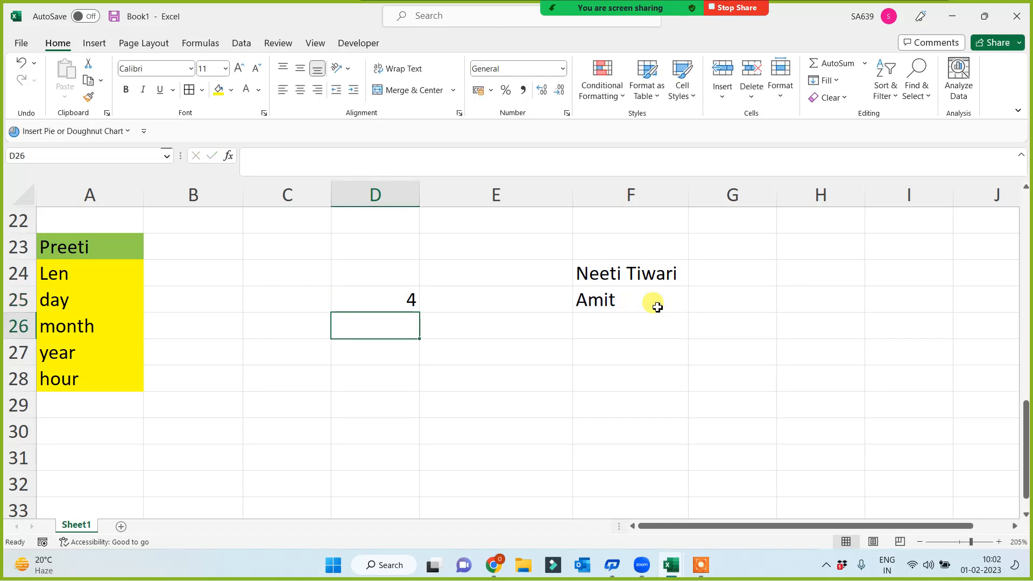
# Step: Correct the capitalisation of the short name in F25
pyautogui.doubleClick(623, 305)
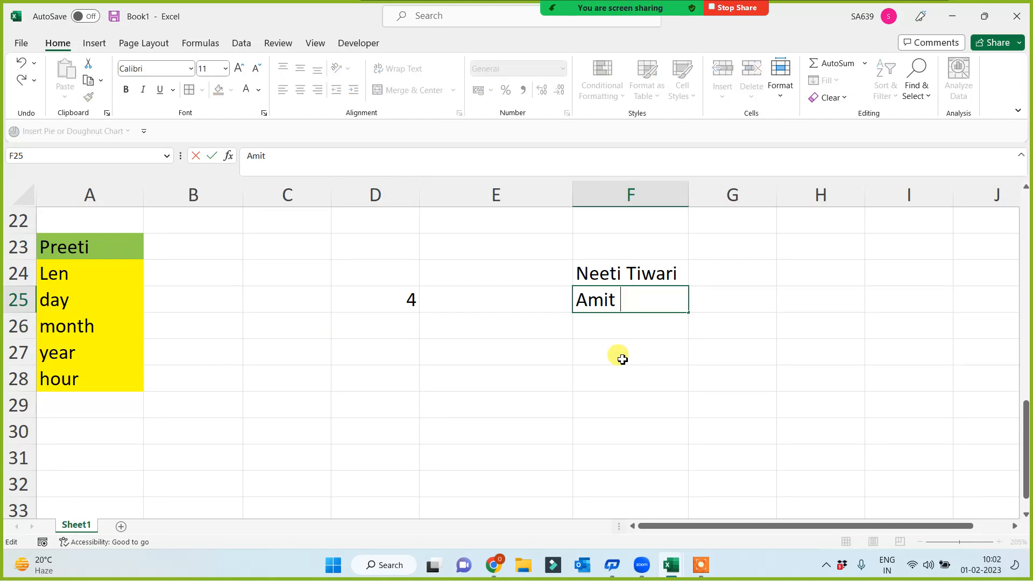
pyautogui.write('JI')
pyautogui.press('BackSpace')
pyautogui.write('i')
pyautogui.press('Return')
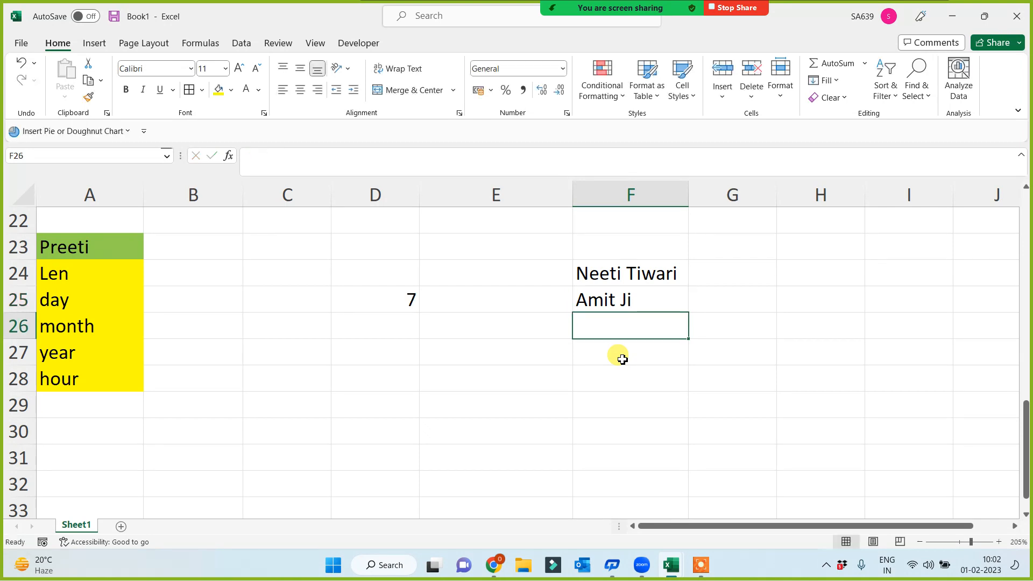
# Step: Copy the LEN formula from D25 up to D24, showing lengths 12 and 7
pyautogui.click(405, 299)
pyautogui.click(604, 295)
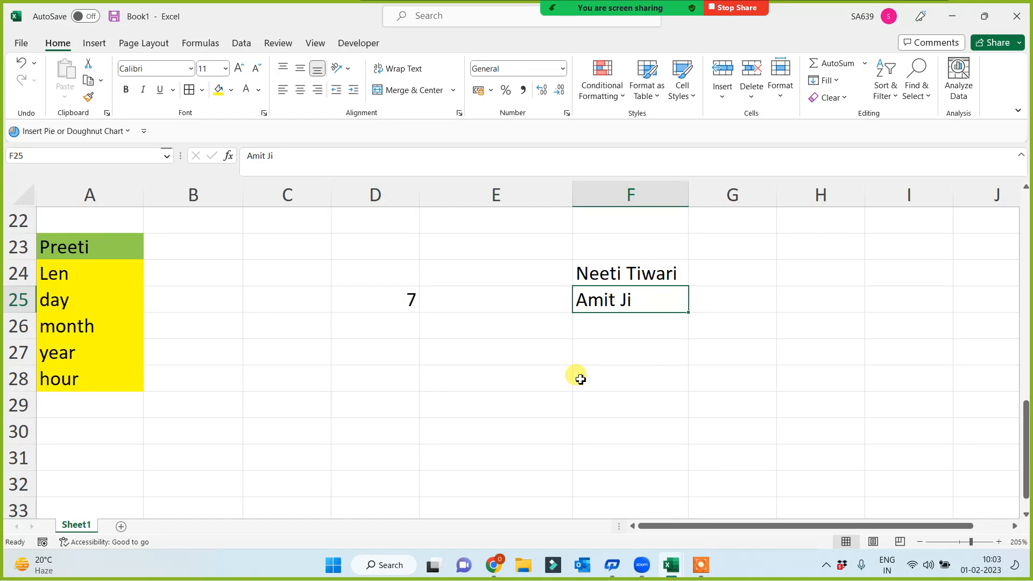
pyautogui.click(392, 296)
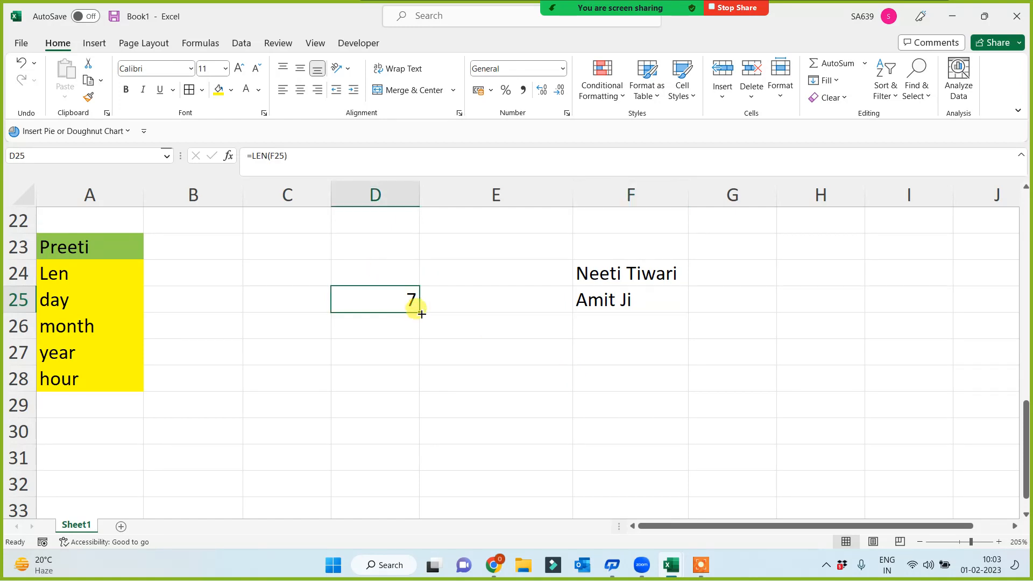
pyautogui.moveTo(421, 314); pyautogui.dragTo(420, 271)
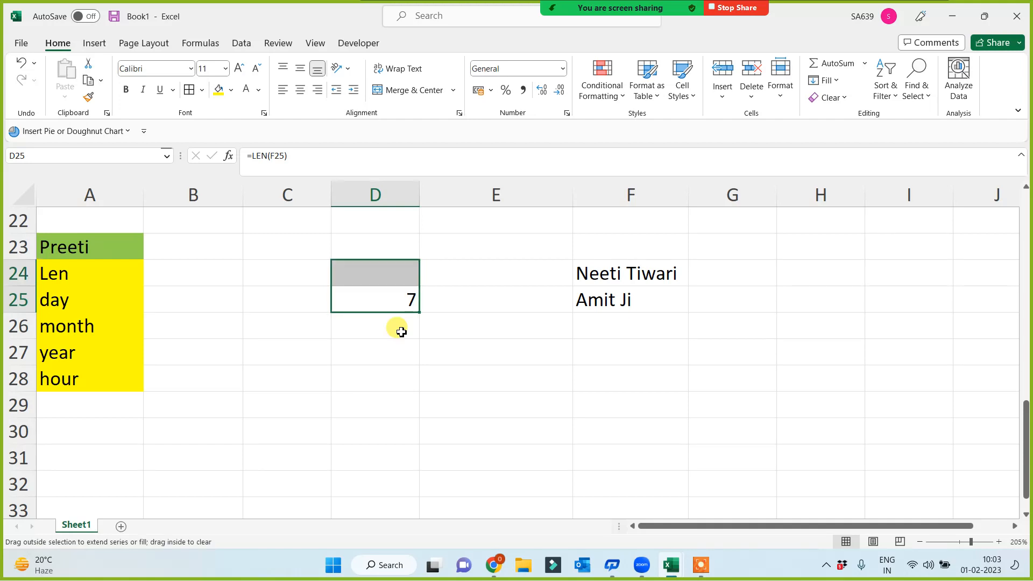
pyautogui.click(395, 364)
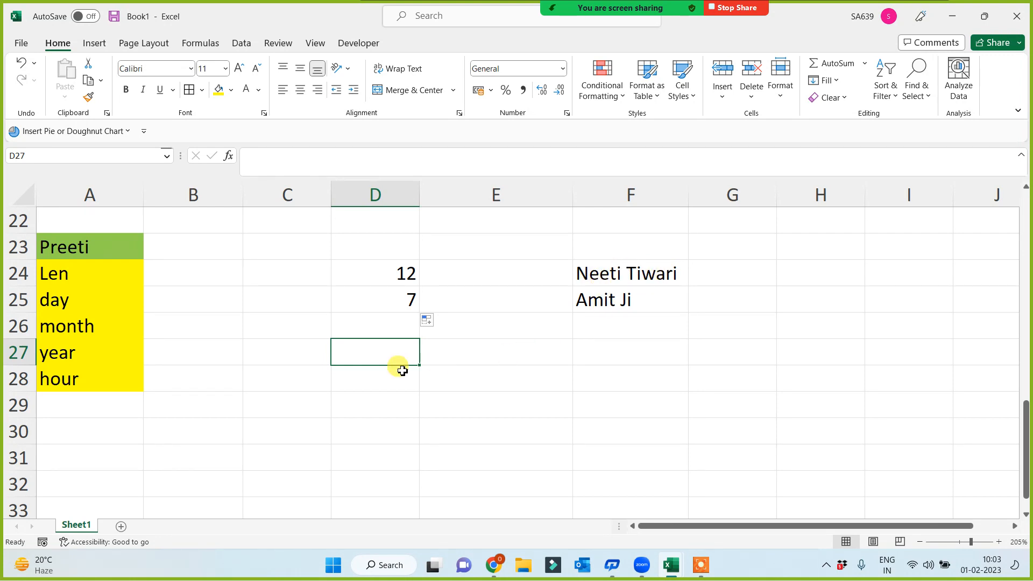
# Step: Give the day, month, year and hour labels in A25:A28 a blue fill
pyautogui.click(379, 268)
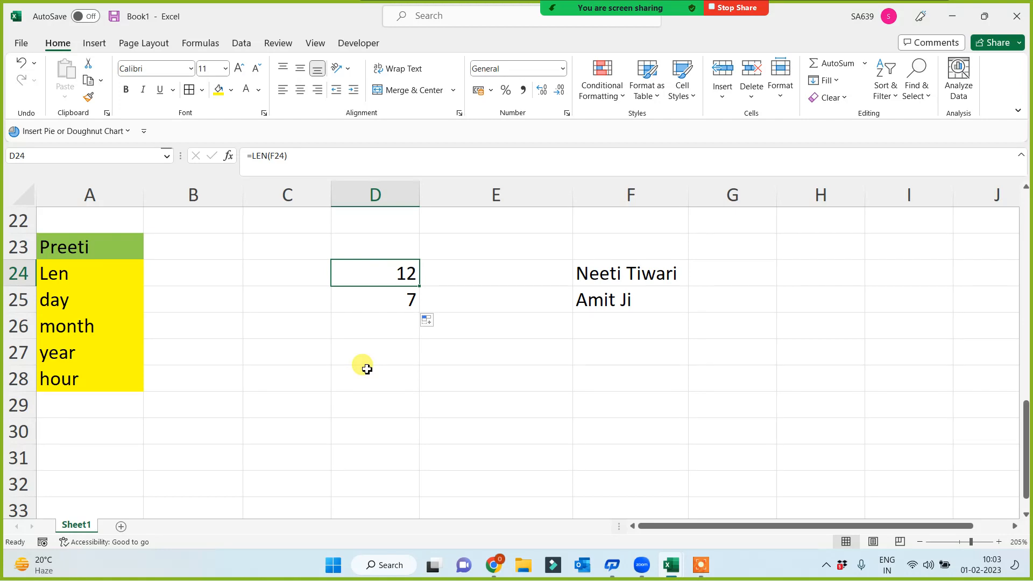
pyautogui.click(75, 272)
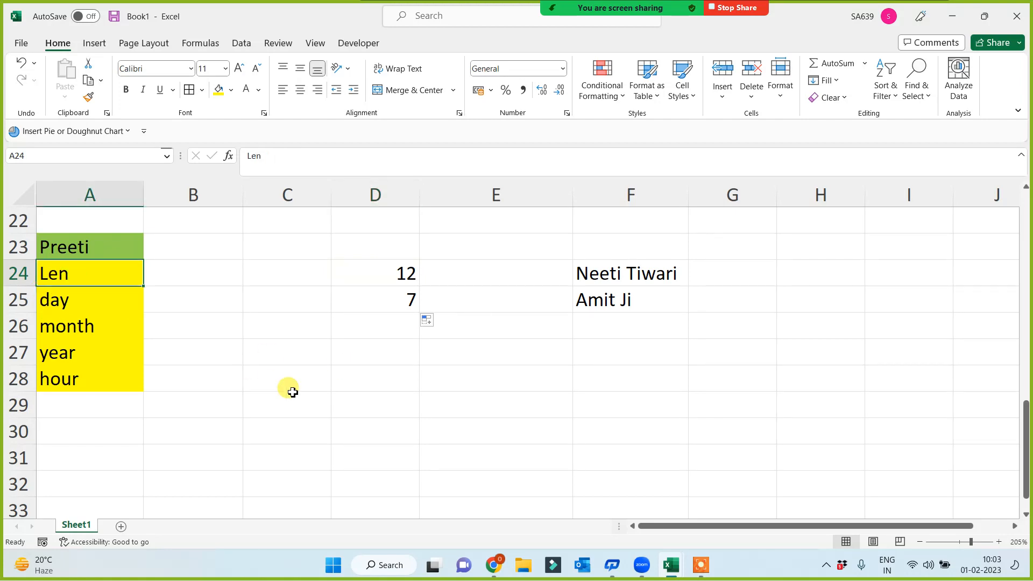
pyautogui.moveTo(56, 299); pyautogui.dragTo(48, 376)
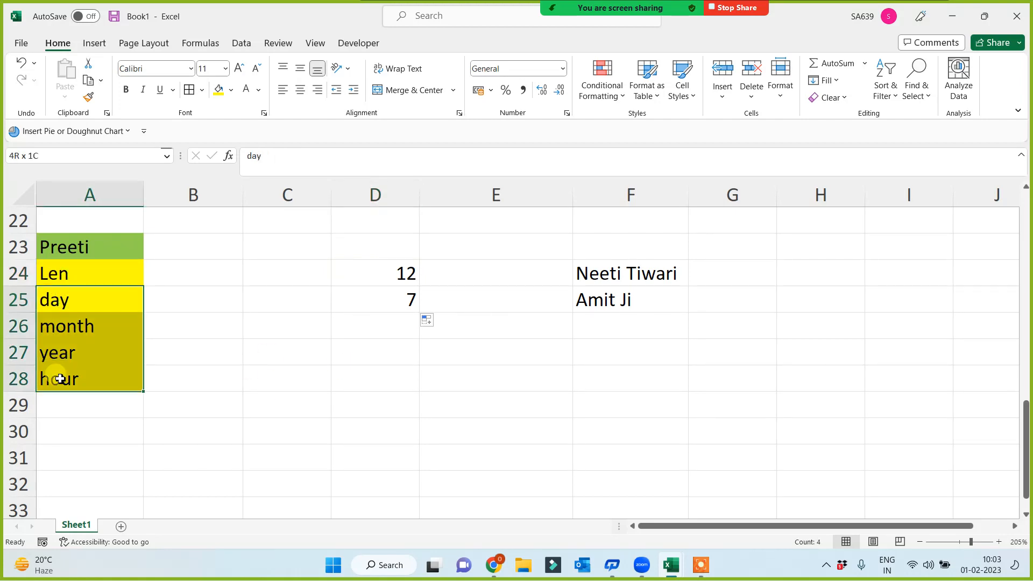
pyautogui.click(231, 89)
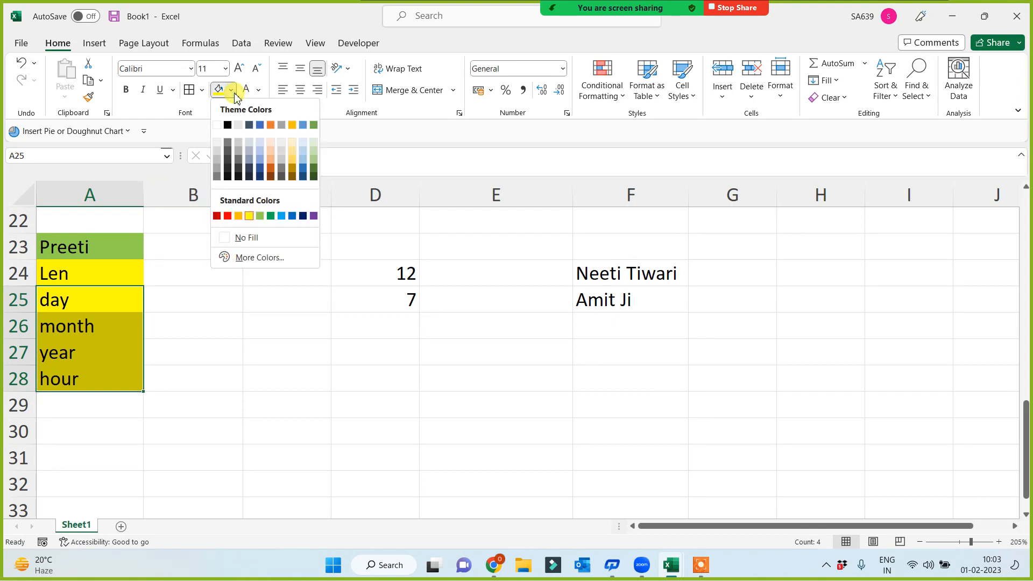
pyautogui.click(281, 216)
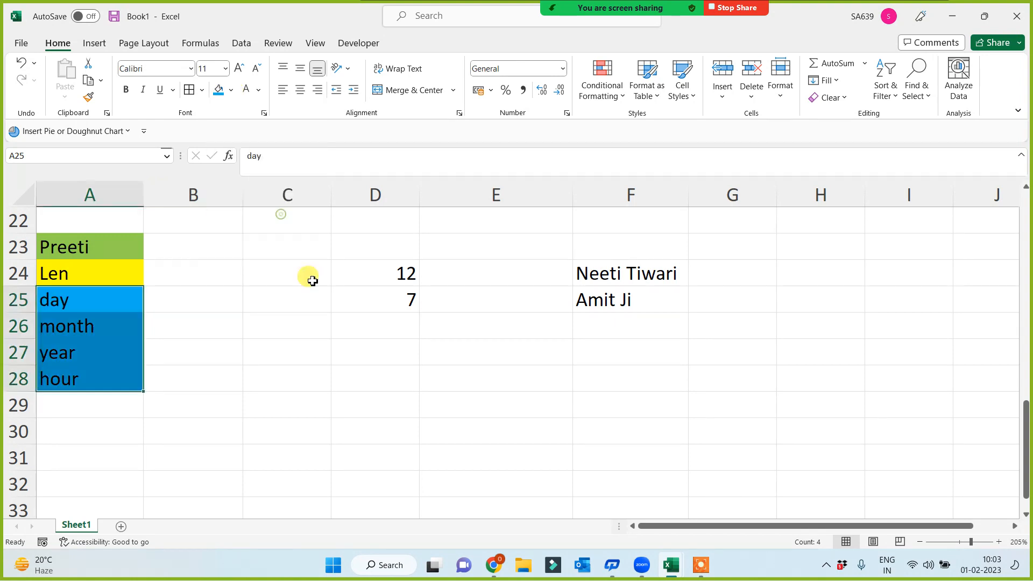
pyautogui.click(382, 365)
# Step: Move the four blue labels down so they sit in A29:A32
pyautogui.moveTo(83, 298); pyautogui.dragTo(84, 388)
pyautogui.hotkey('ctrl', 'c')
pyautogui.scroll(-1, 76, 412)
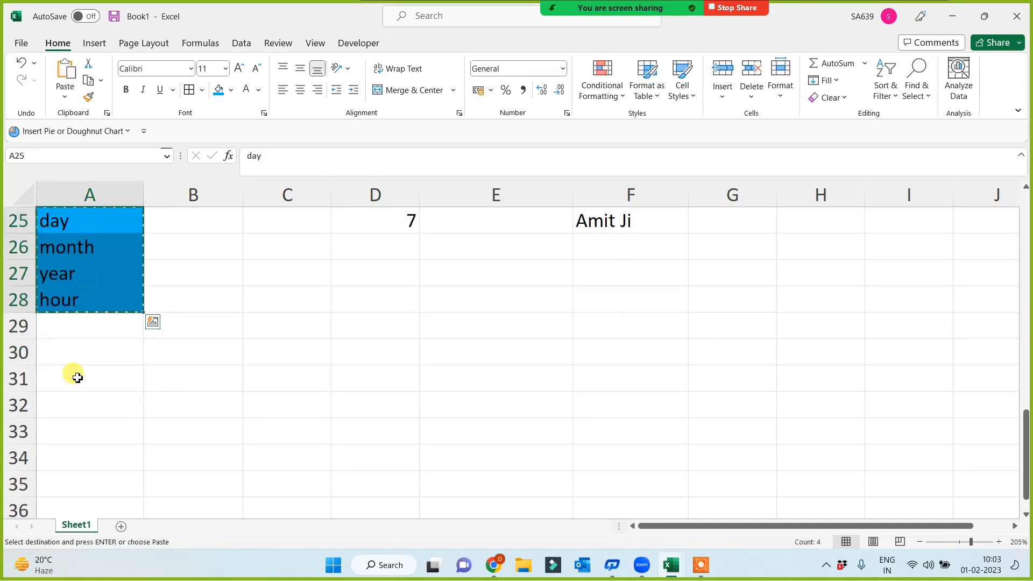
pyautogui.click(75, 330)
pyautogui.hotkey('ctrl', 'v')
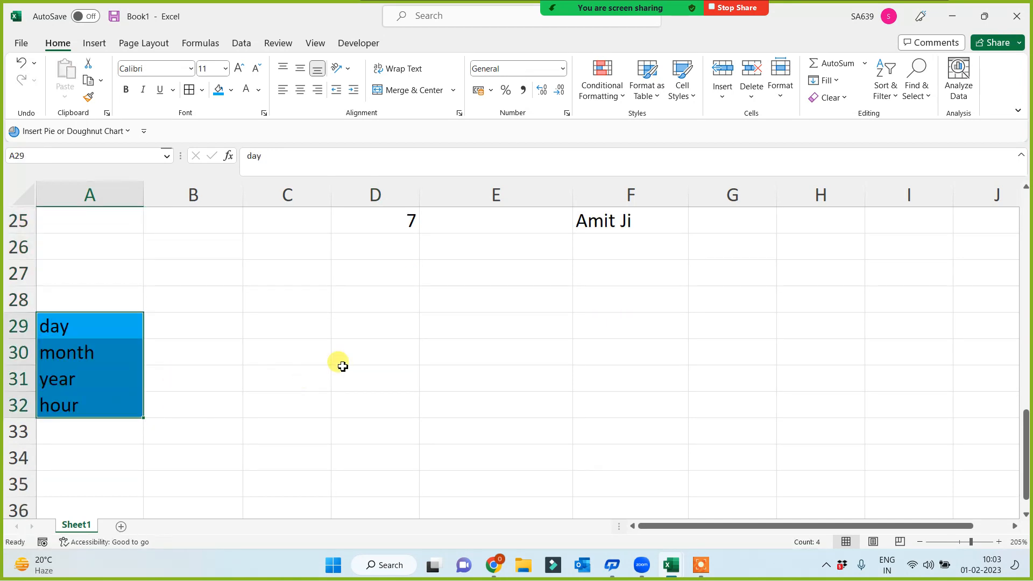
pyautogui.click(339, 369)
pyautogui.click(377, 274)
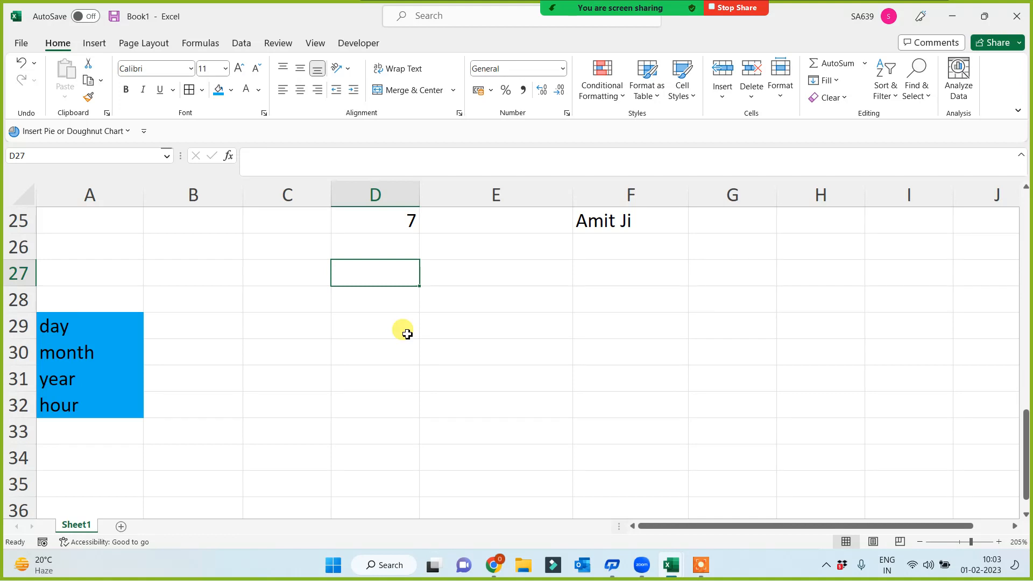
pyautogui.click(376, 381)
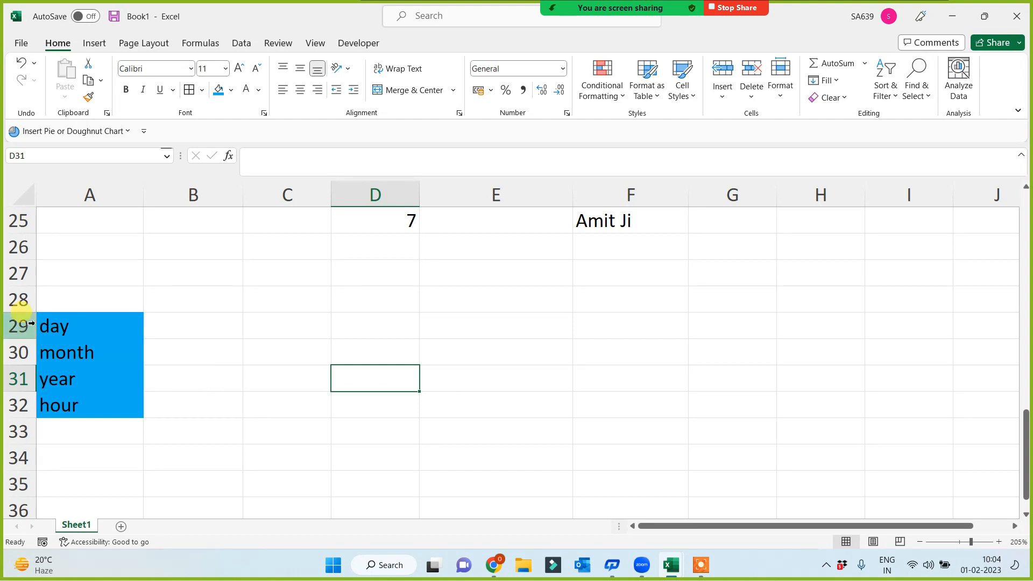
pyautogui.moveTo(107, 325); pyautogui.dragTo(100, 406)
pyautogui.click(344, 401)
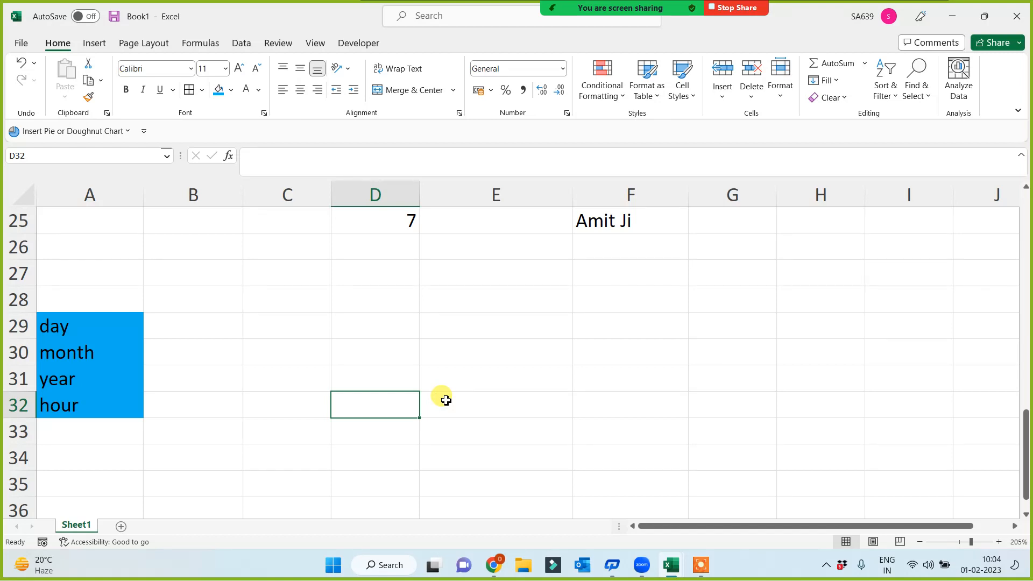
pyautogui.moveTo(87, 326); pyautogui.dragTo(76, 405)
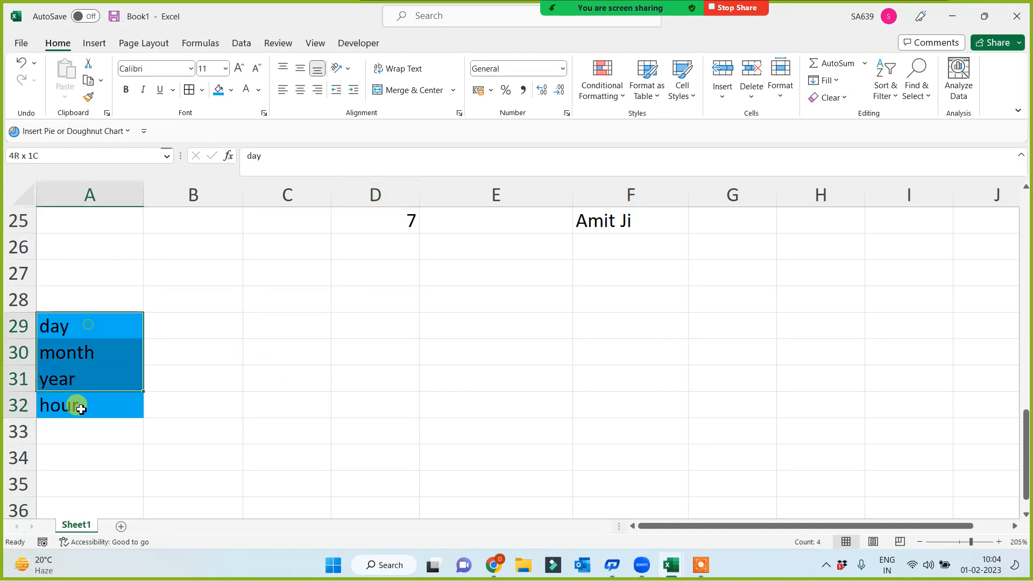
pyautogui.click(103, 440)
pyautogui.click(86, 323)
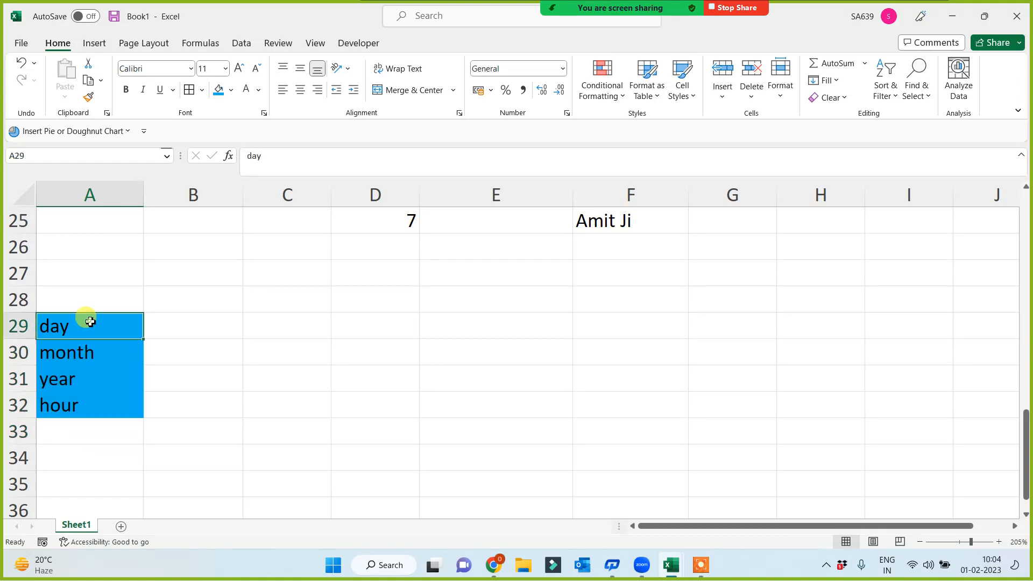
pyautogui.moveTo(81, 324); pyautogui.dragTo(74, 406)
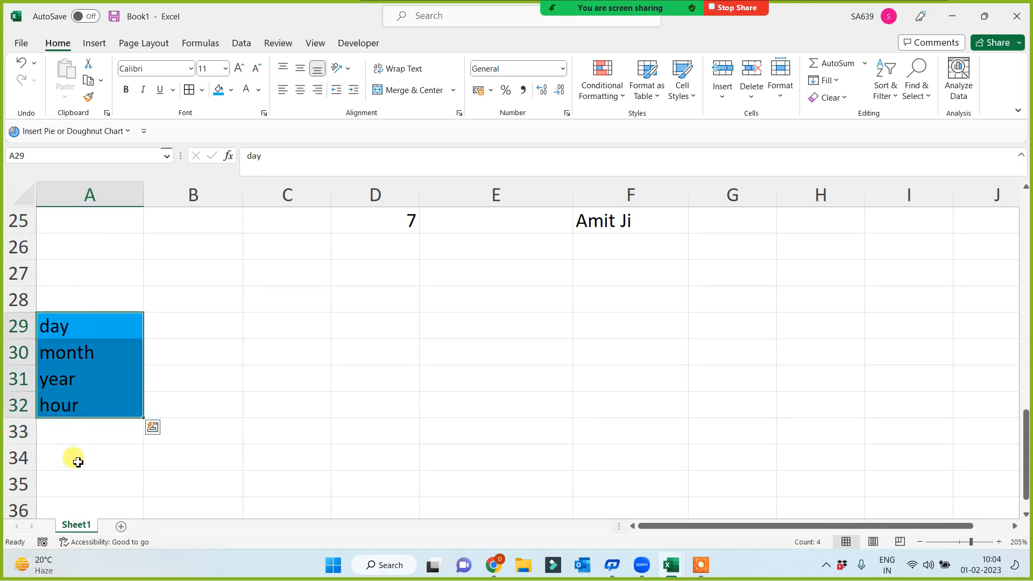
pyautogui.click(84, 429)
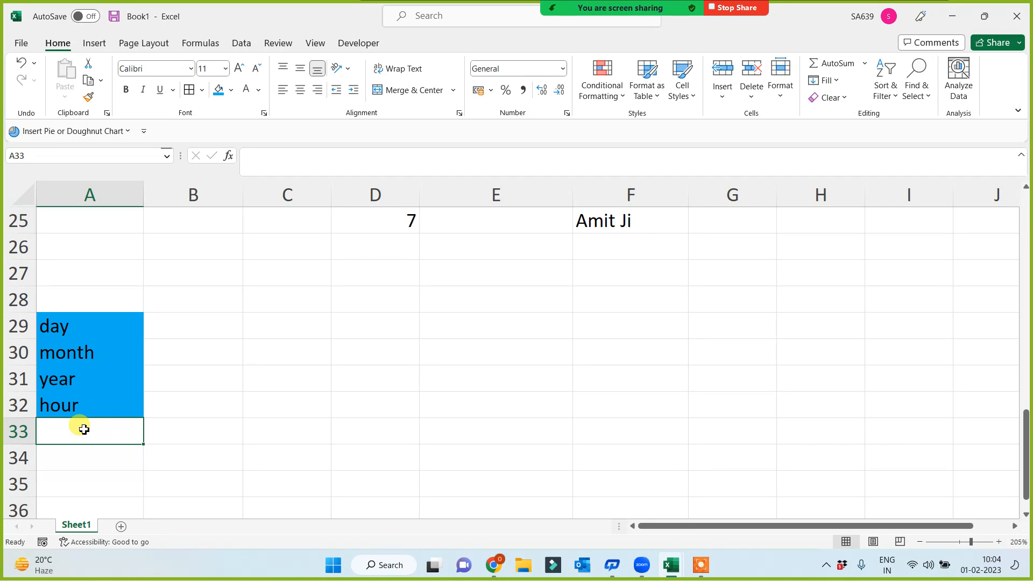
# Step: Enter minute, second, Weeknum and weekday in A33:A36, then select the whole block A29:A36
pyautogui.scroll(-1, 84, 429)
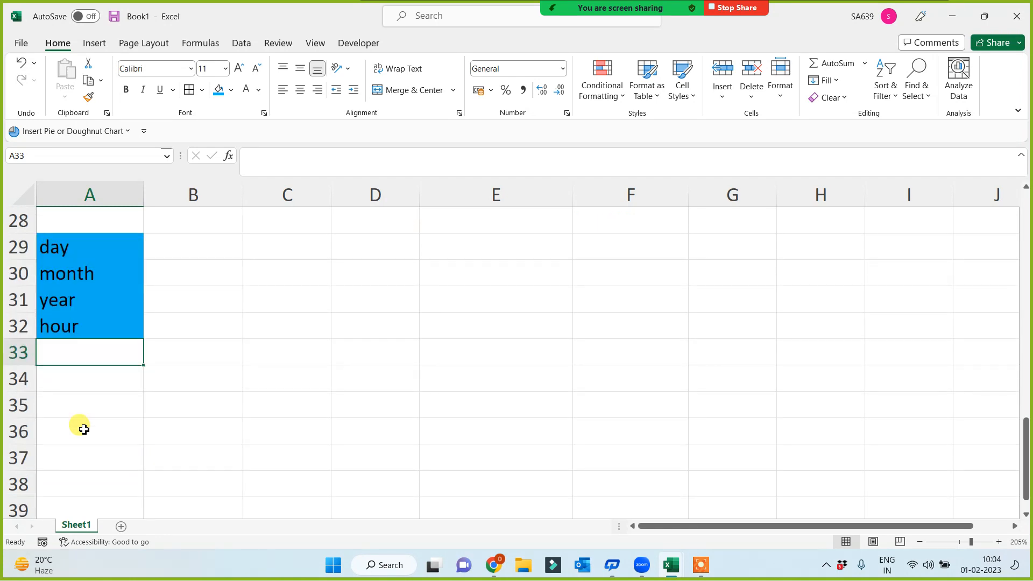
pyautogui.write('minute')
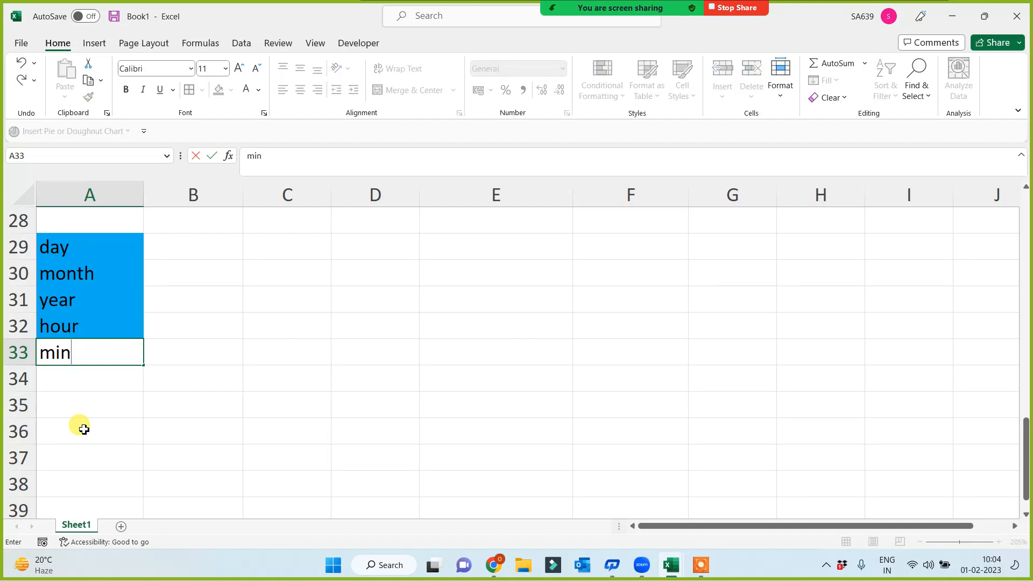
pyautogui.press('Return')
pyautogui.write('secpond')
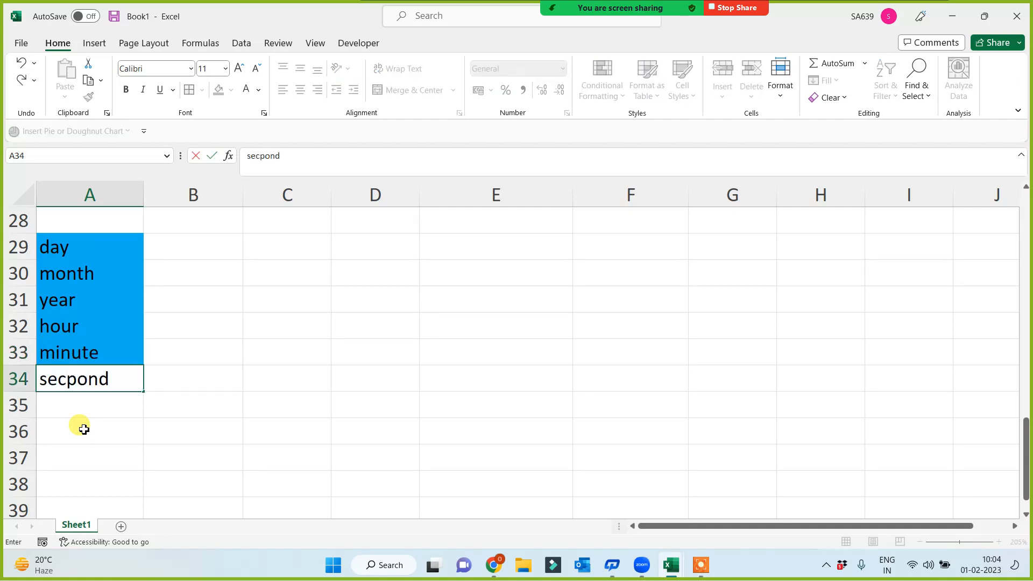
pyautogui.press('BackSpace')
pyautogui.press('BackSpace')
pyautogui.press('BackSpace')
pyautogui.press('BackSpace')
pyautogui.write('ond')
pyautogui.press('Return')
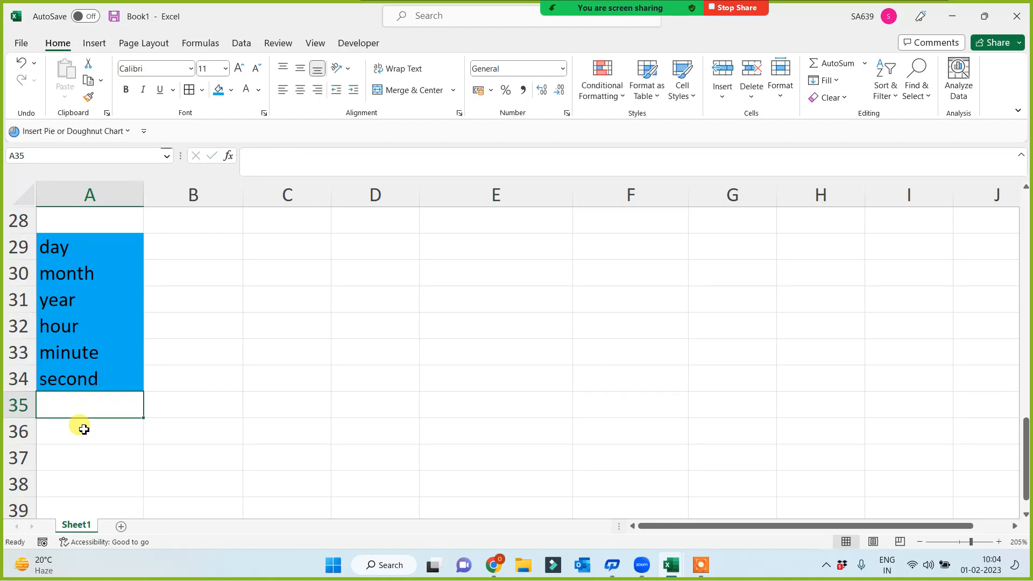
pyautogui.write('Weeknum')
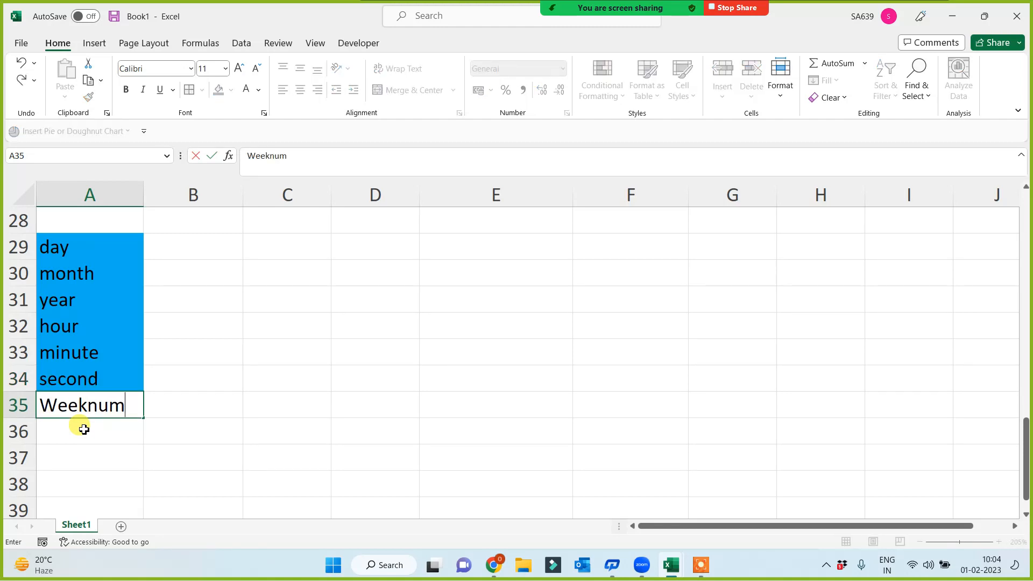
pyautogui.press('Return')
pyautogui.write('weekday')
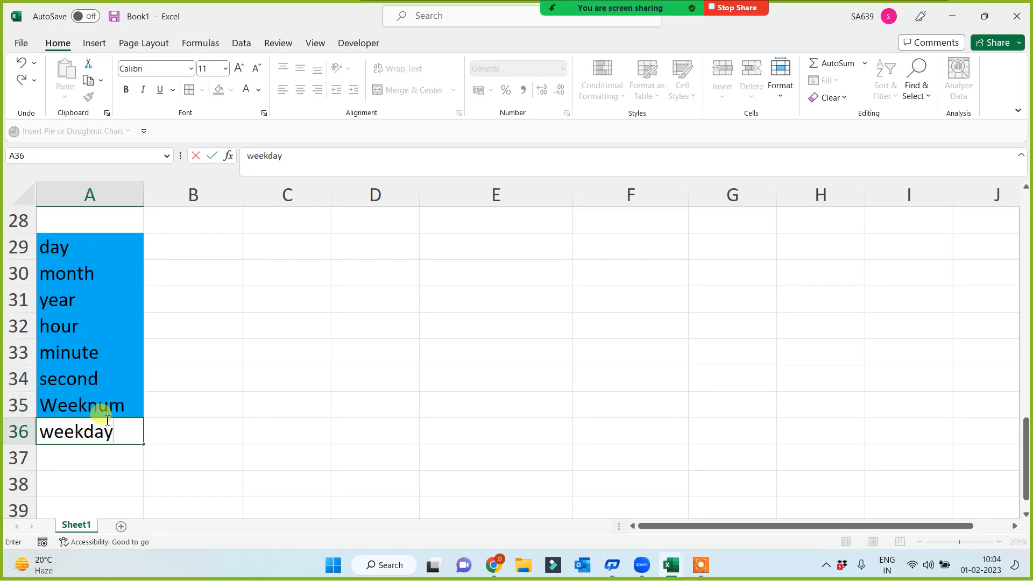
pyautogui.click(285, 426)
pyautogui.moveTo(100, 242); pyautogui.dragTo(89, 445)
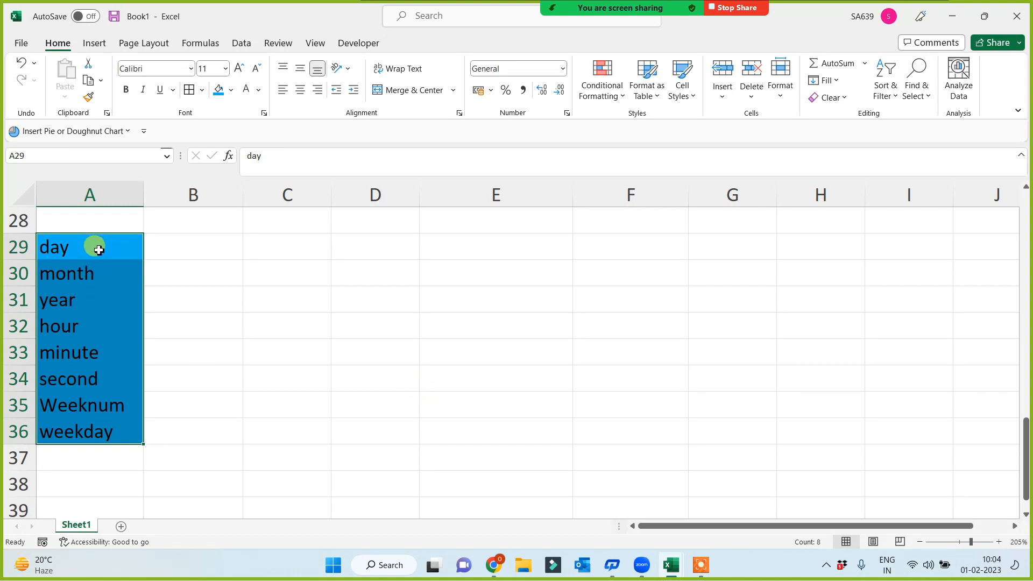
pyautogui.moveTo(95, 244); pyautogui.dragTo(90, 440)
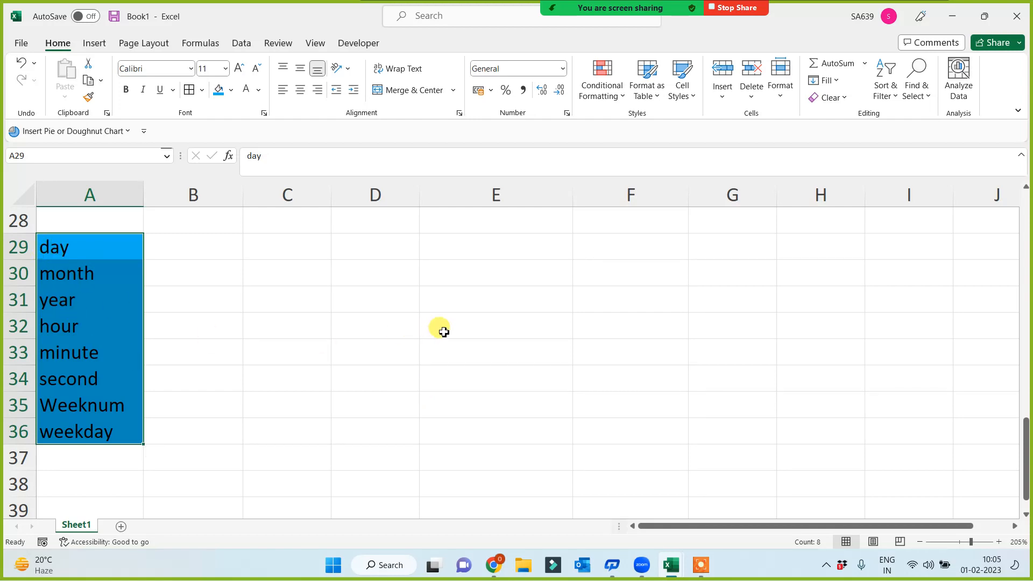
# Step: Enter =NOW() in E29 to show the current date and time
pyautogui.click(451, 237)
pyautogui.write('=')
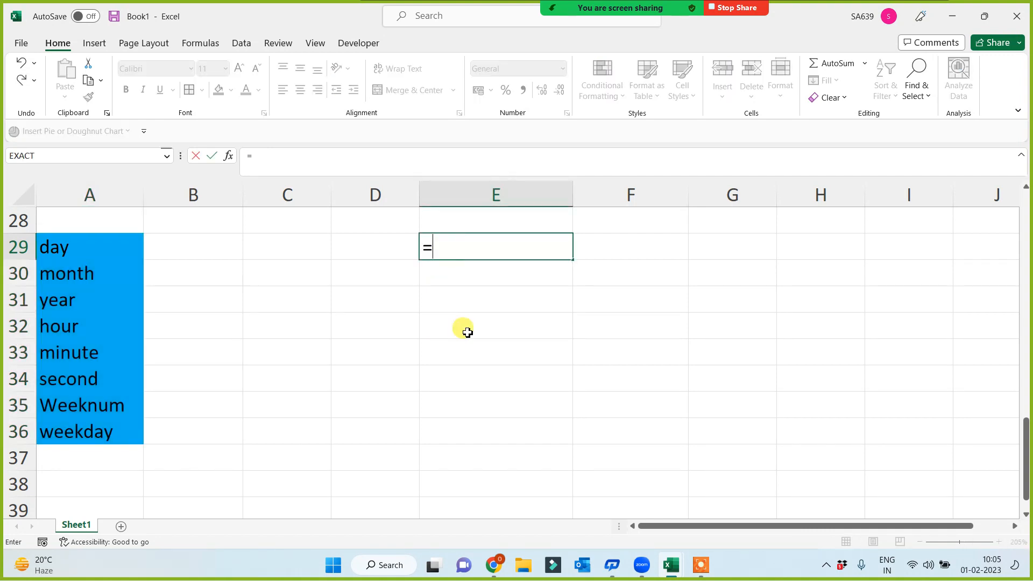
pyautogui.write('now()')
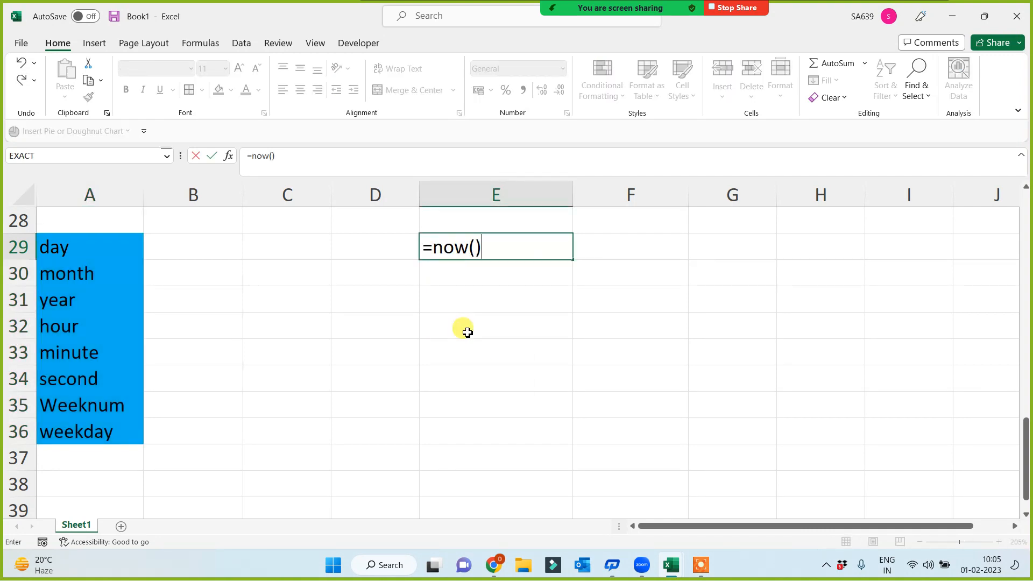
pyautogui.press('Return')
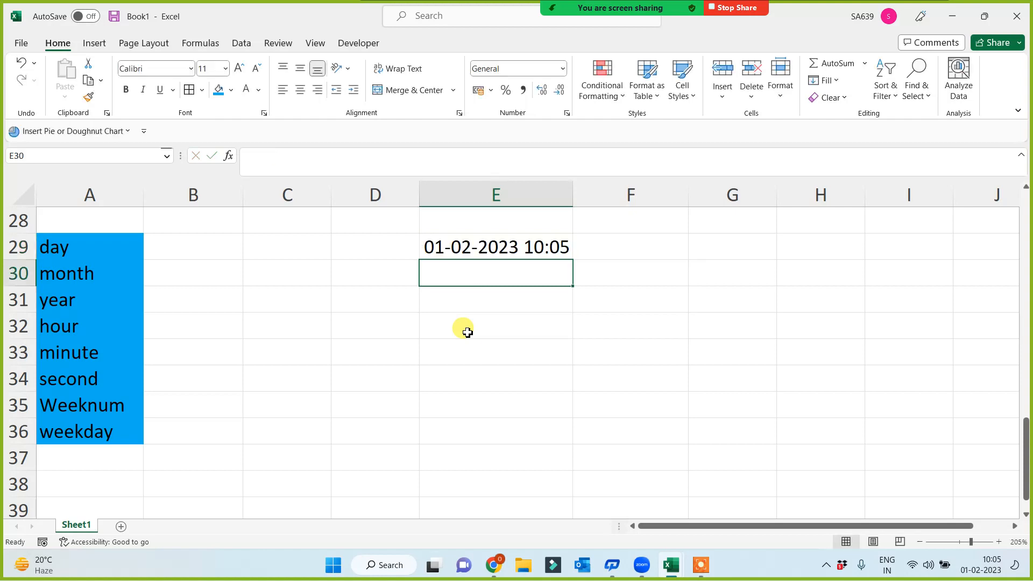
pyautogui.click(456, 242)
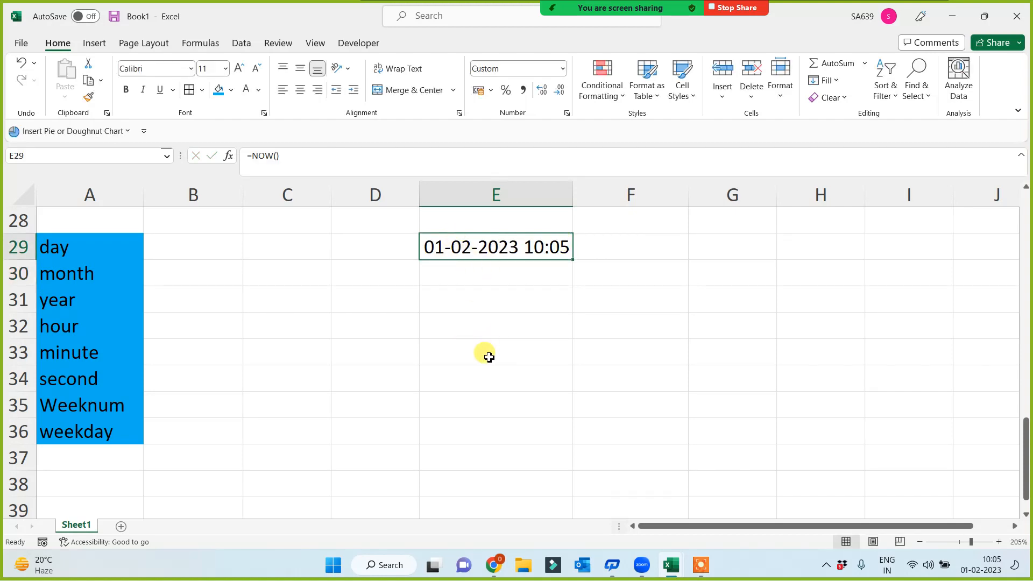
# Step: Enter =DAY(E29) in B29 beside the day label
pyautogui.click(163, 248)
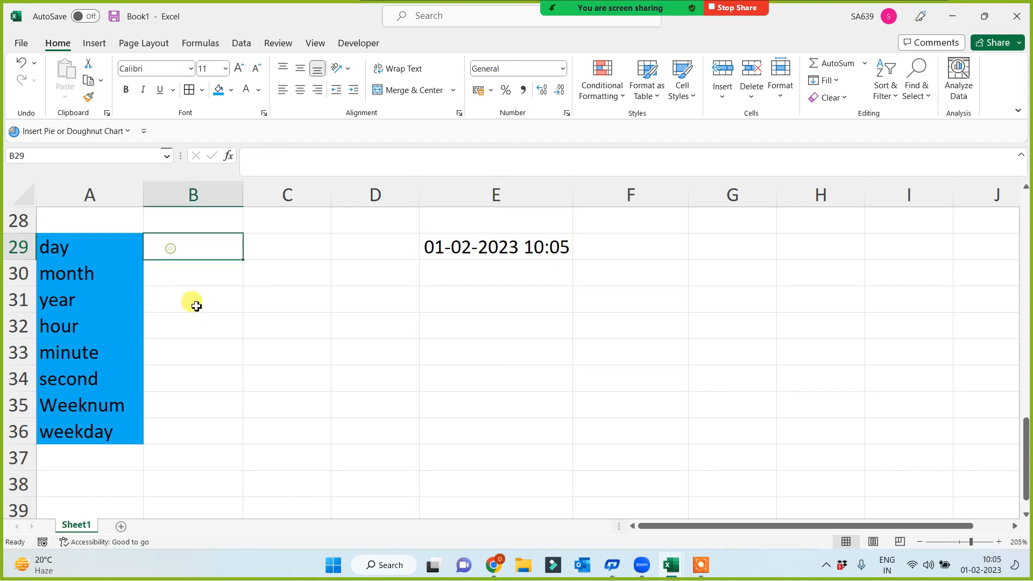
pyautogui.write('=day(')
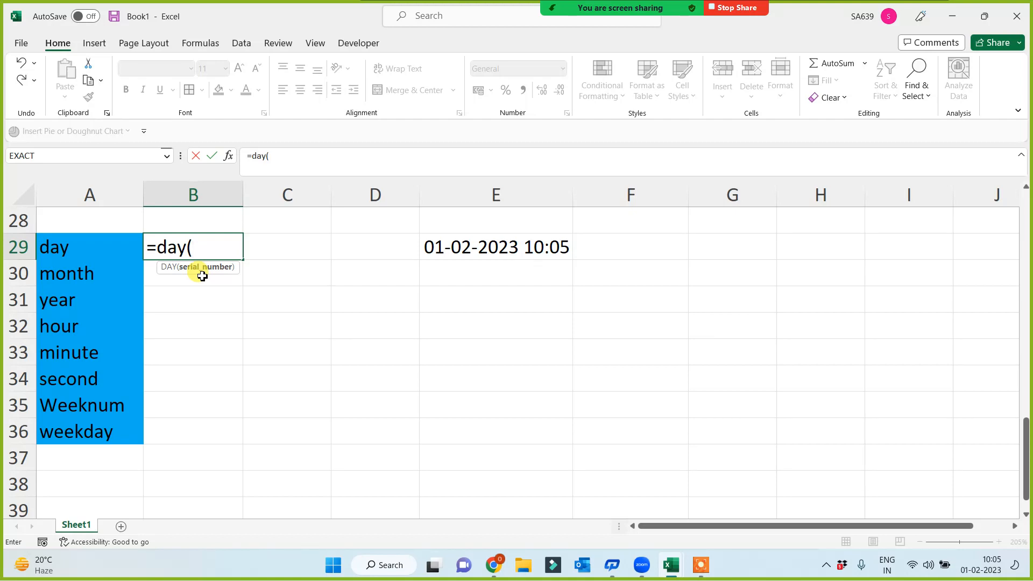
pyautogui.click(466, 246)
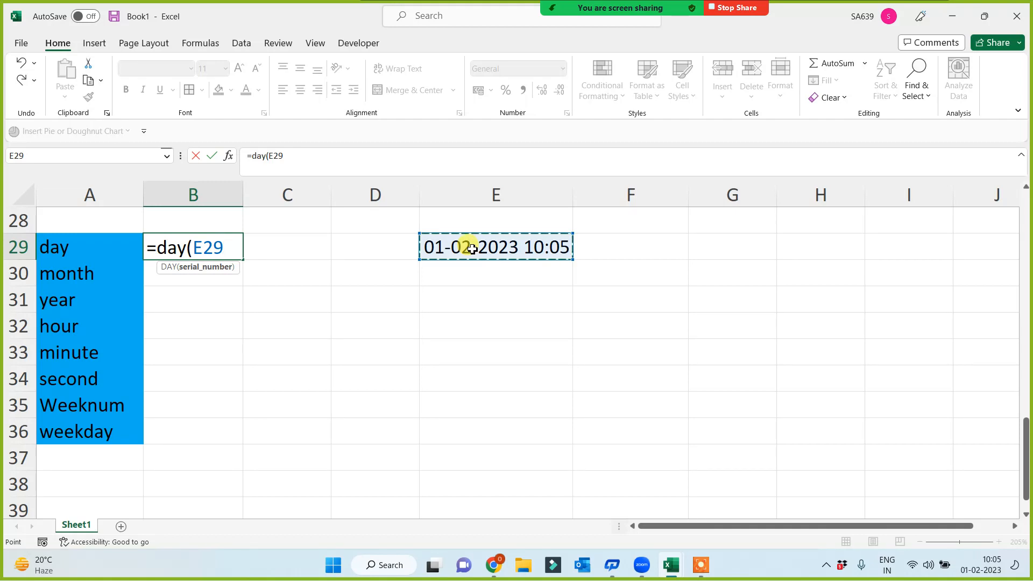
pyautogui.write(')')
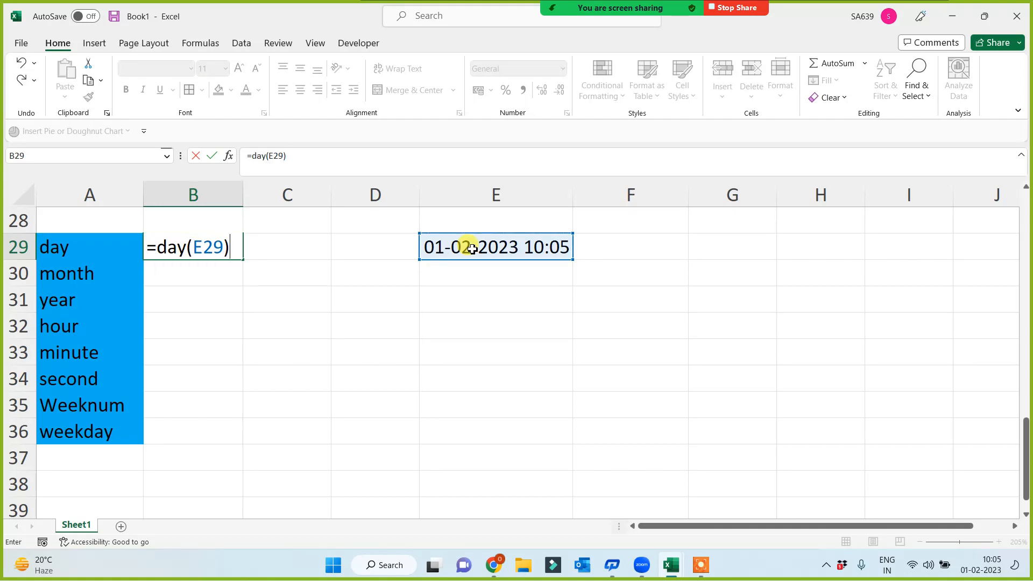
pyautogui.press('Return')
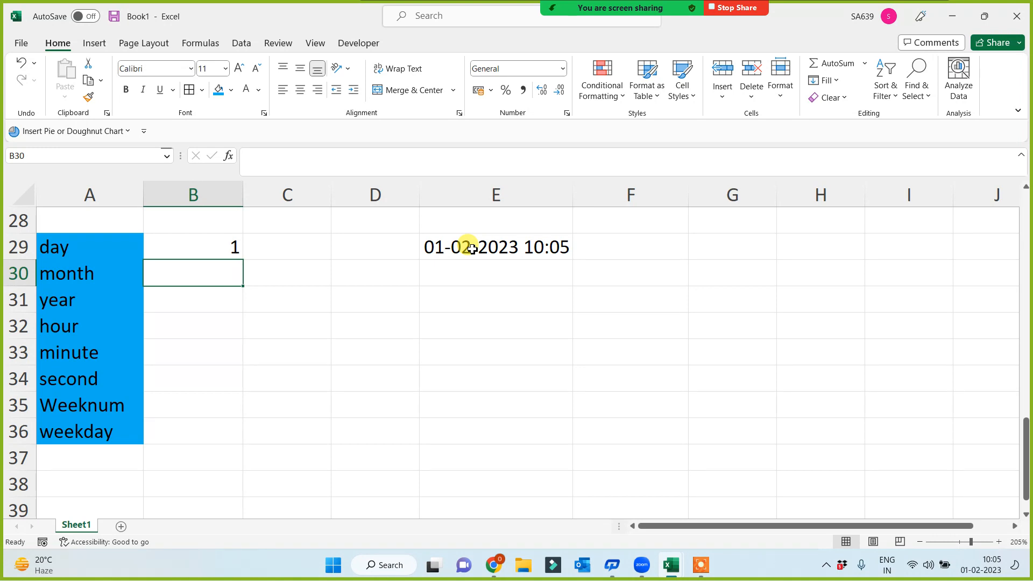
# Step: Enter =MONTH(E29), =YEAR(E29) and =HOUR(E29) in B30:B32, giving 2, 2023 and 10
pyautogui.write('=month(')
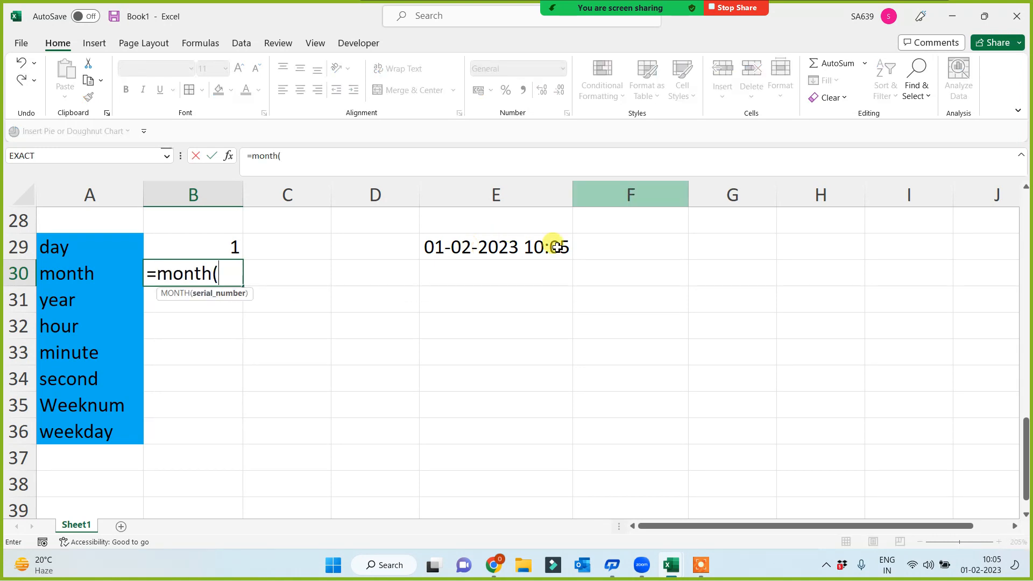
pyautogui.click(503, 250)
pyautogui.write(')')
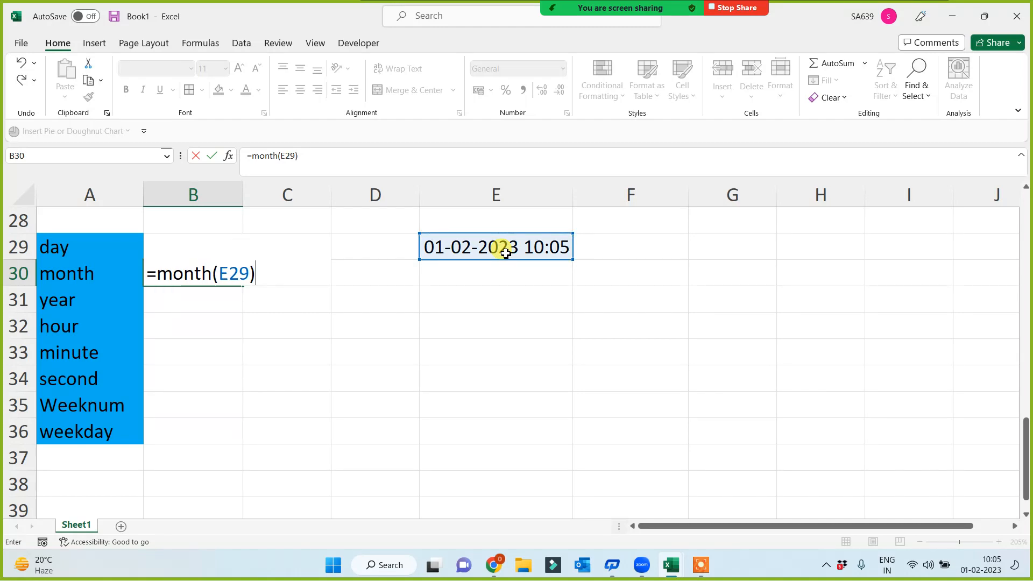
pyautogui.press('Return')
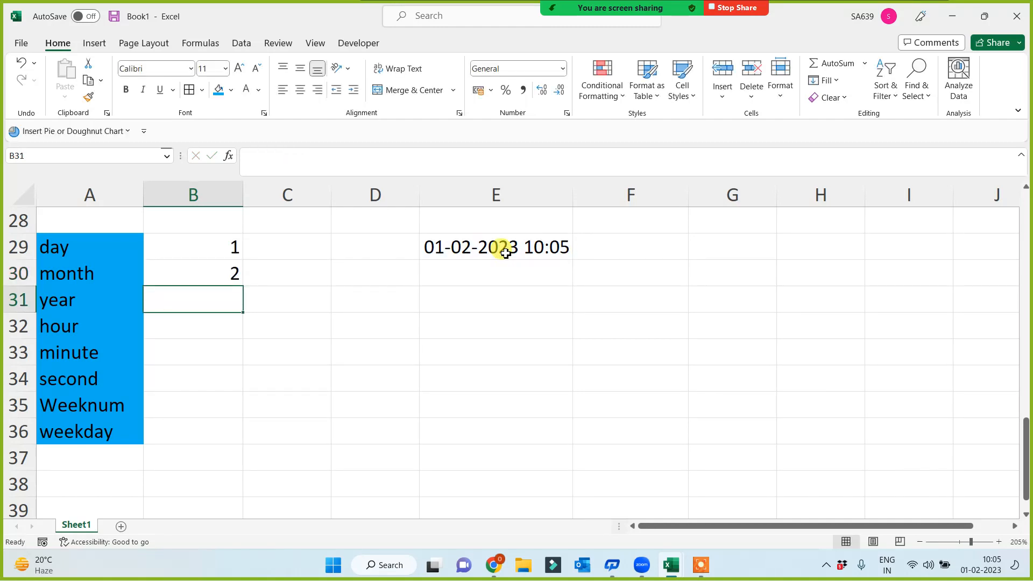
pyautogui.write('=year(')
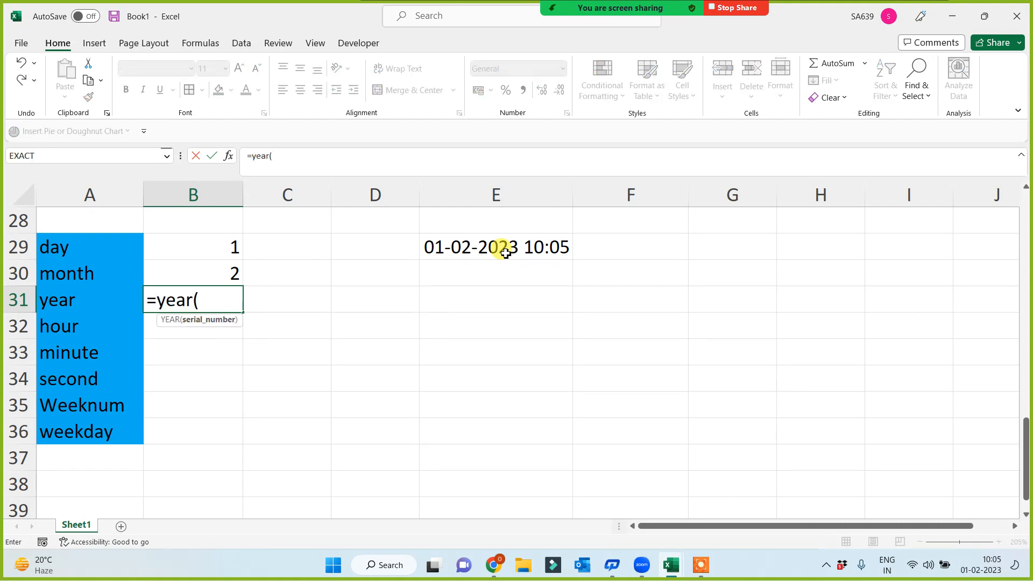
pyautogui.click(507, 252)
pyautogui.press('Return')
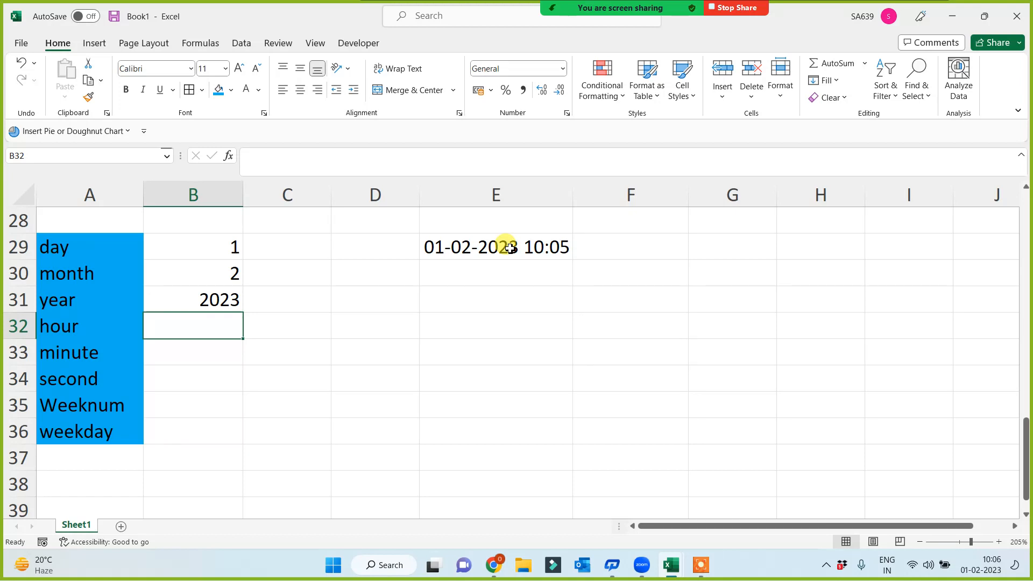
pyautogui.write('=hour(')
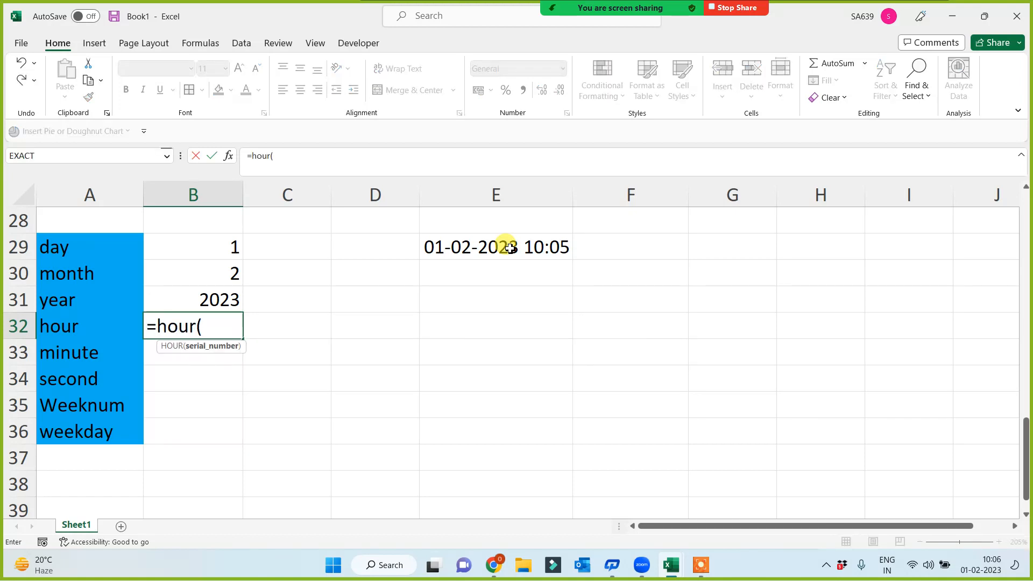
pyautogui.click(538, 247)
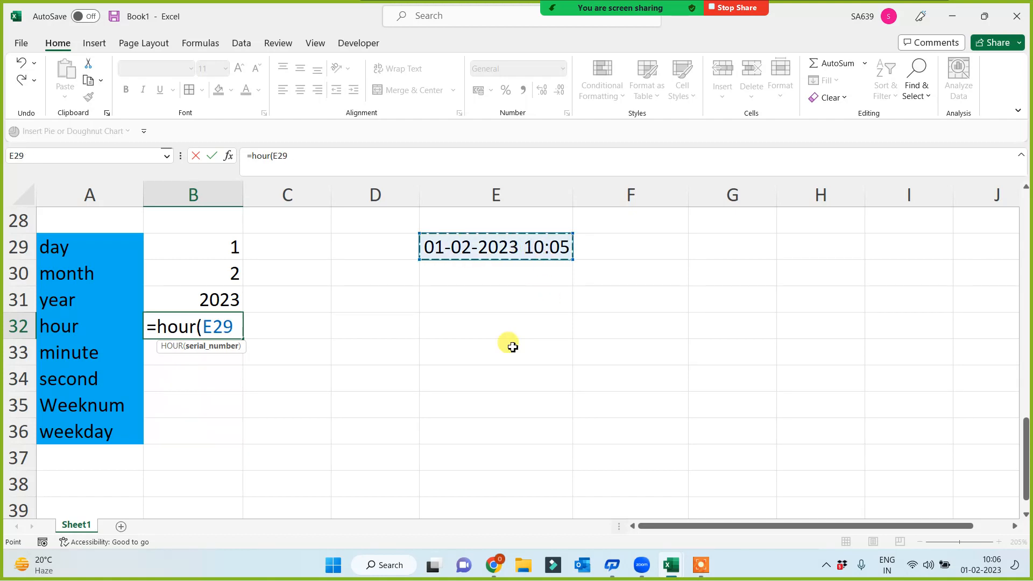
pyautogui.write(')')
pyautogui.press('Return')
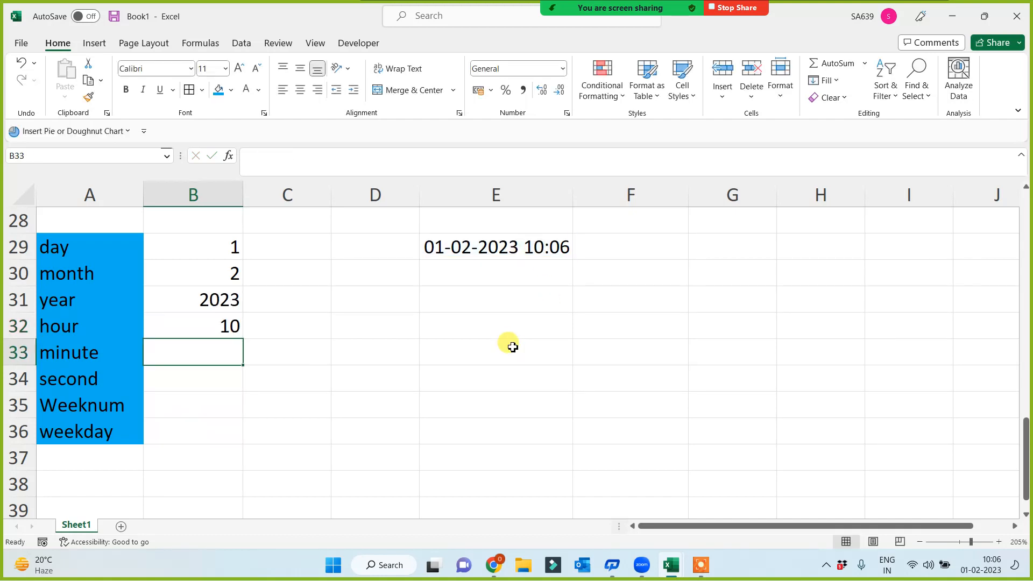
# Step: Enter =MINUTE(E29) and =SECOND(E29) in B33:B34, giving 6 and 23
pyautogui.write('=min')
pyautogui.write('ute(')
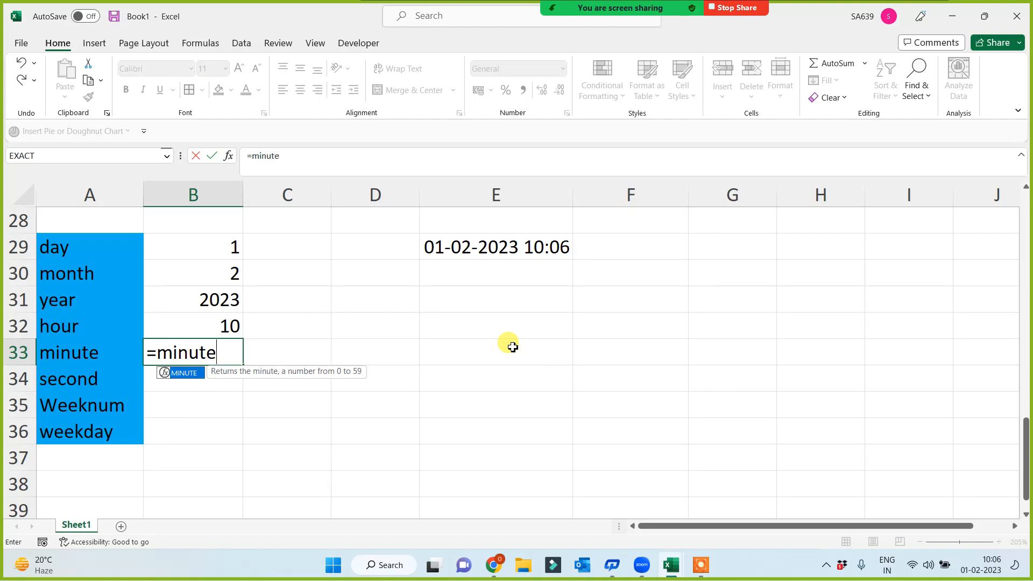
pyautogui.click(536, 253)
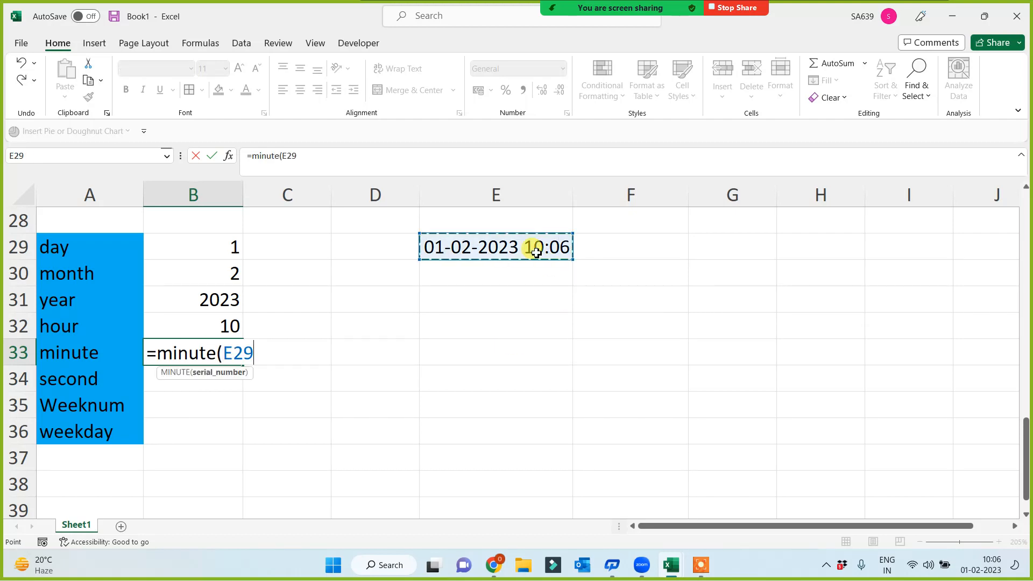
pyautogui.press('Return')
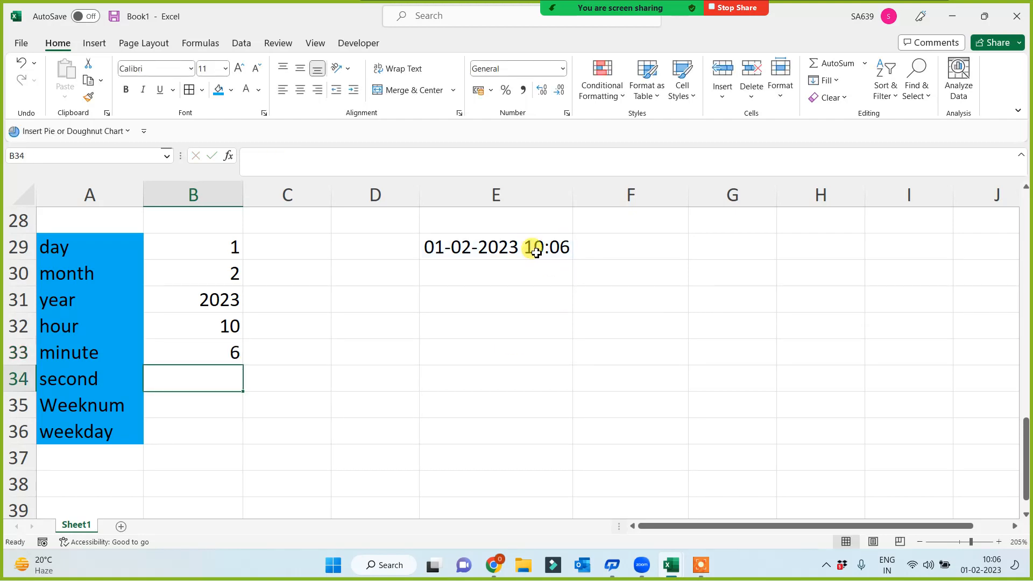
pyautogui.write('=second')
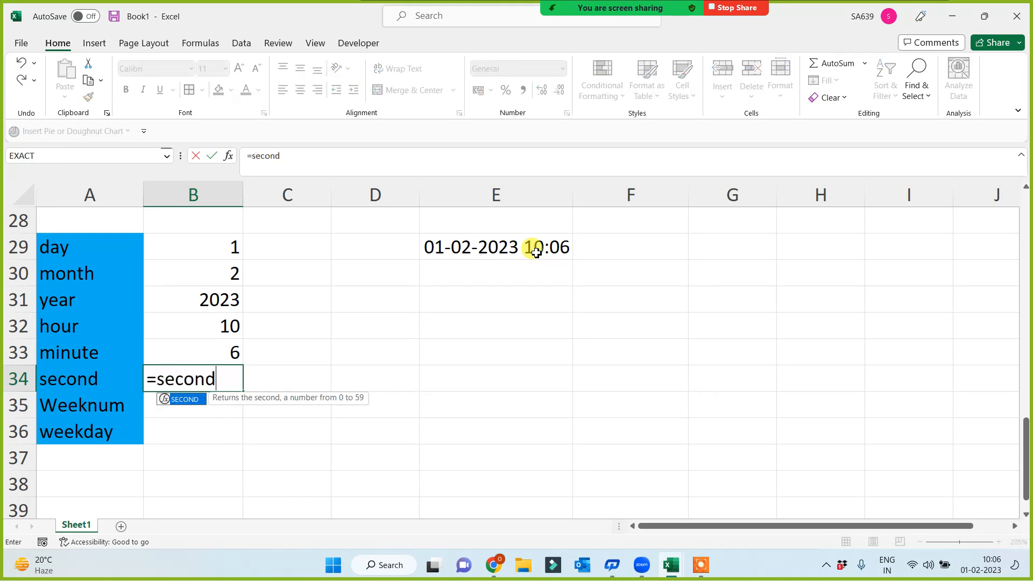
pyautogui.write('(')
pyautogui.click(532, 254)
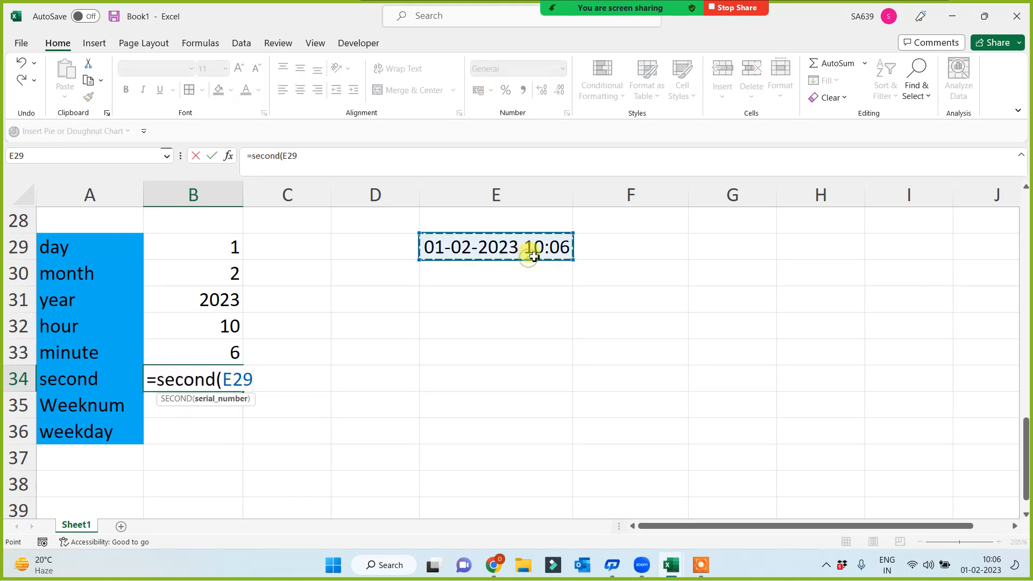
pyautogui.write(')')
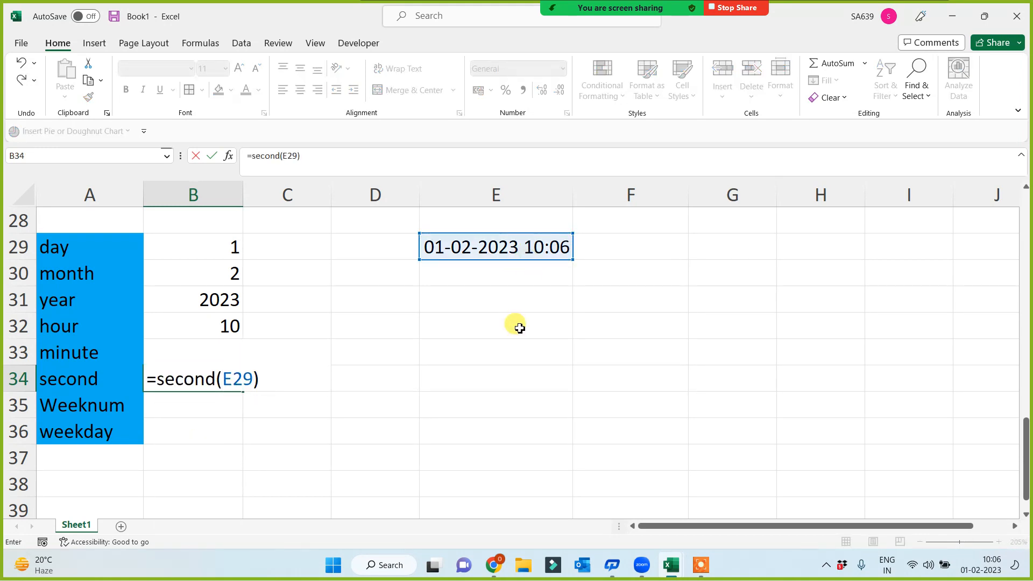
pyautogui.press('Return')
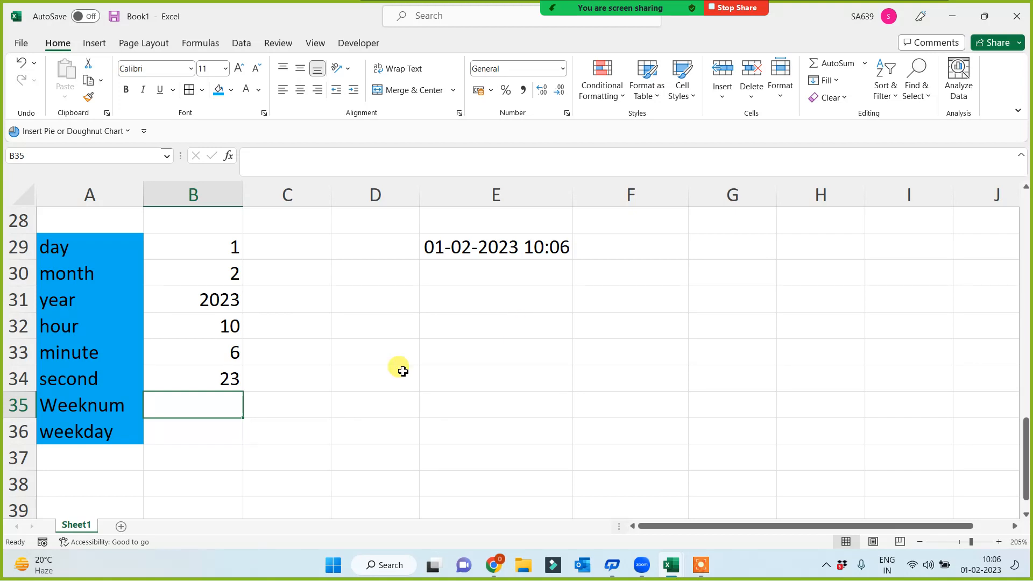
# Step: Type the note '52/53/54 weeks in a year' into cell E31
pyautogui.click(80, 411)
pyautogui.click(81, 429)
pyautogui.click(181, 403)
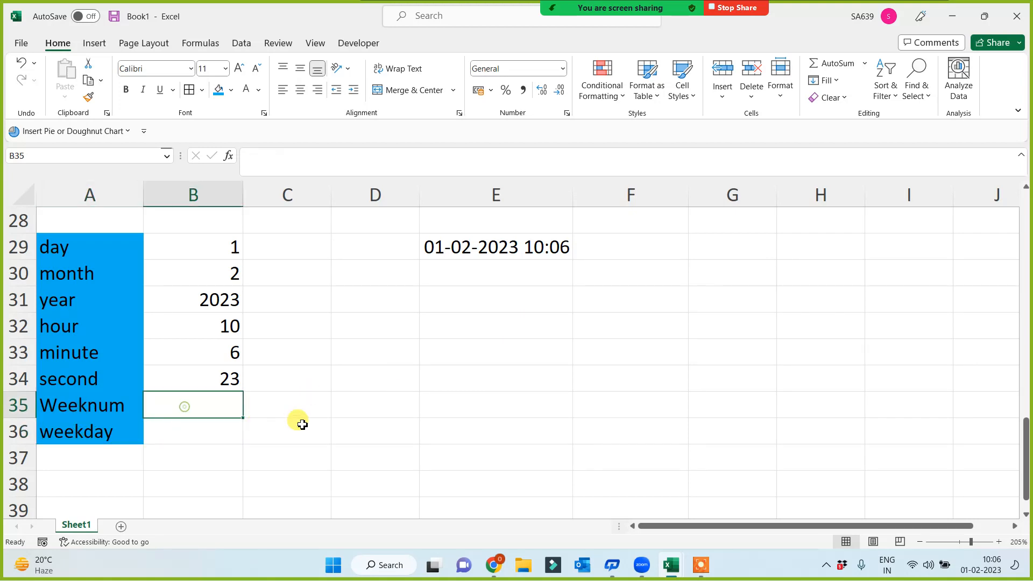
pyautogui.click(484, 277)
pyautogui.click(493, 303)
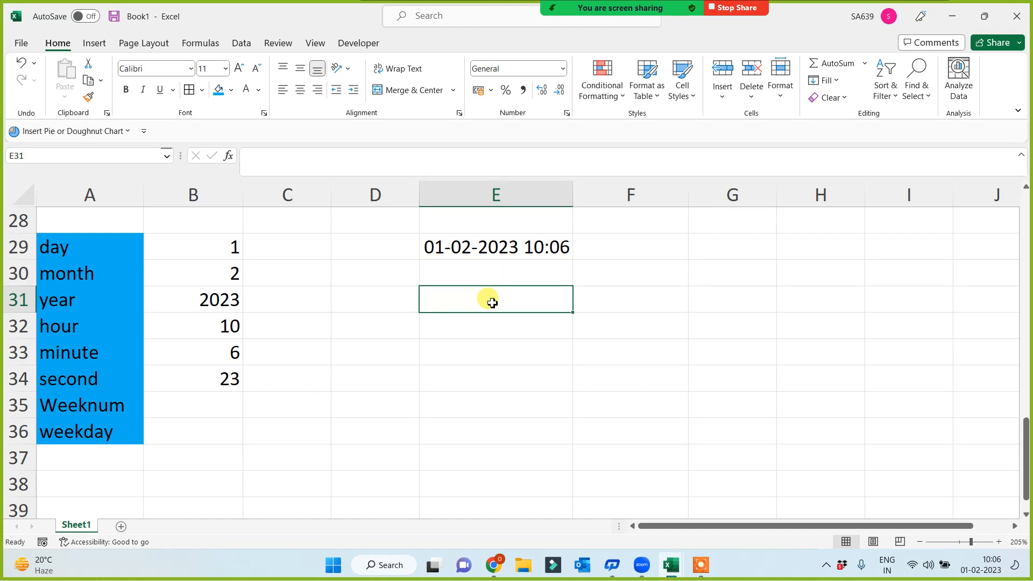
pyautogui.write('52/53')
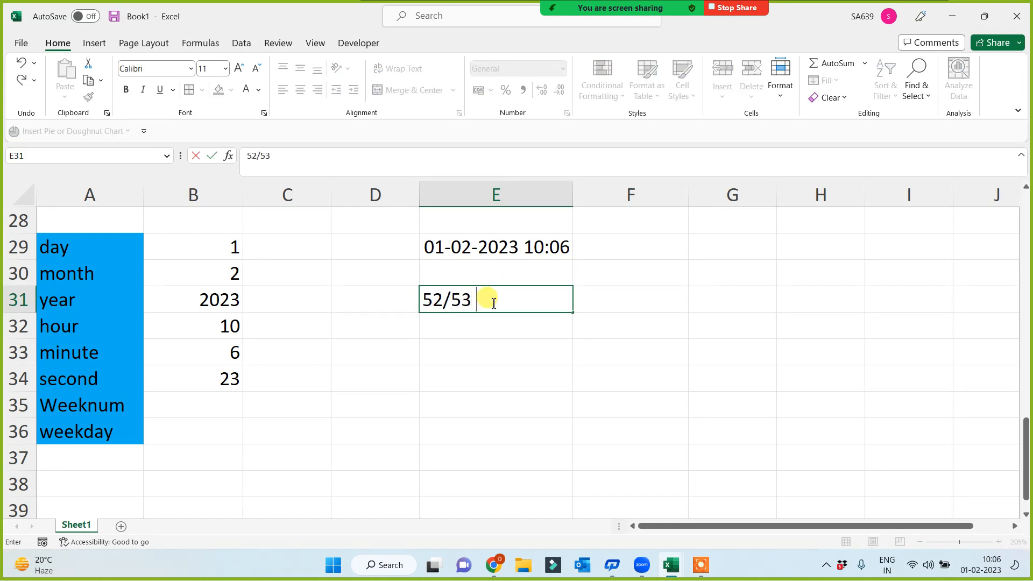
pyautogui.press('BackSpace')
pyautogui.write('/54 weeks in a')
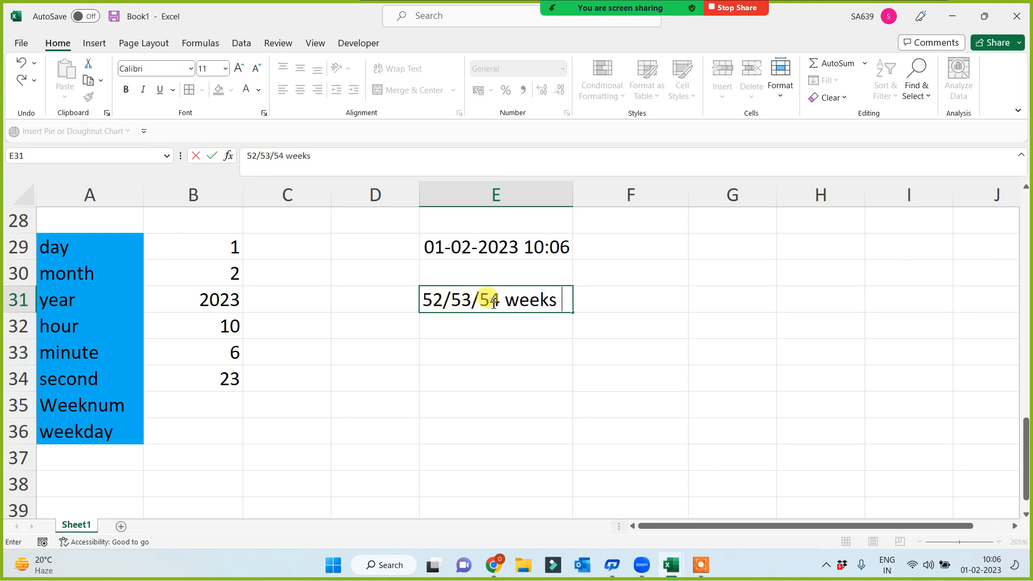
pyautogui.write(' year')
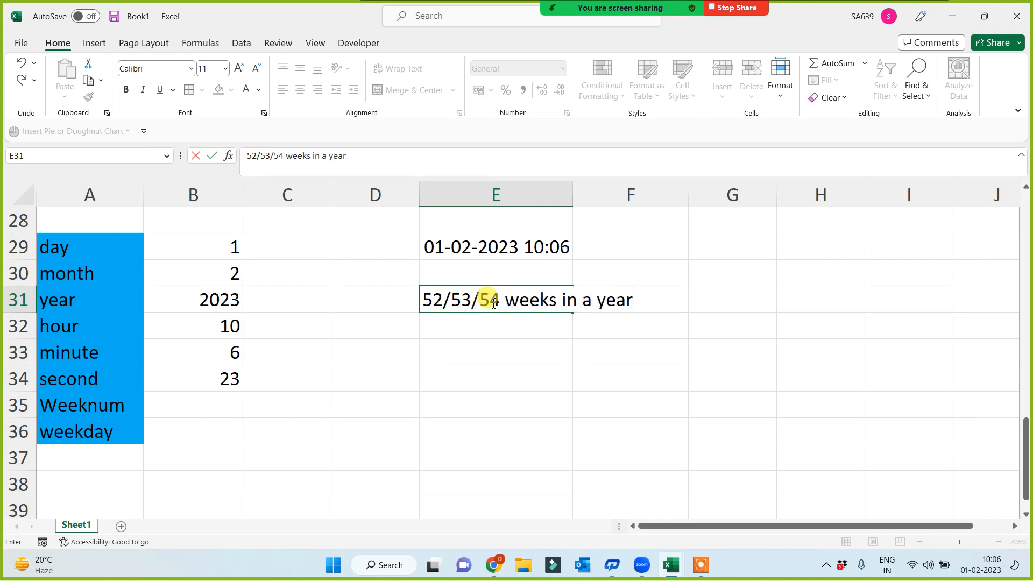
pyautogui.press('Return')
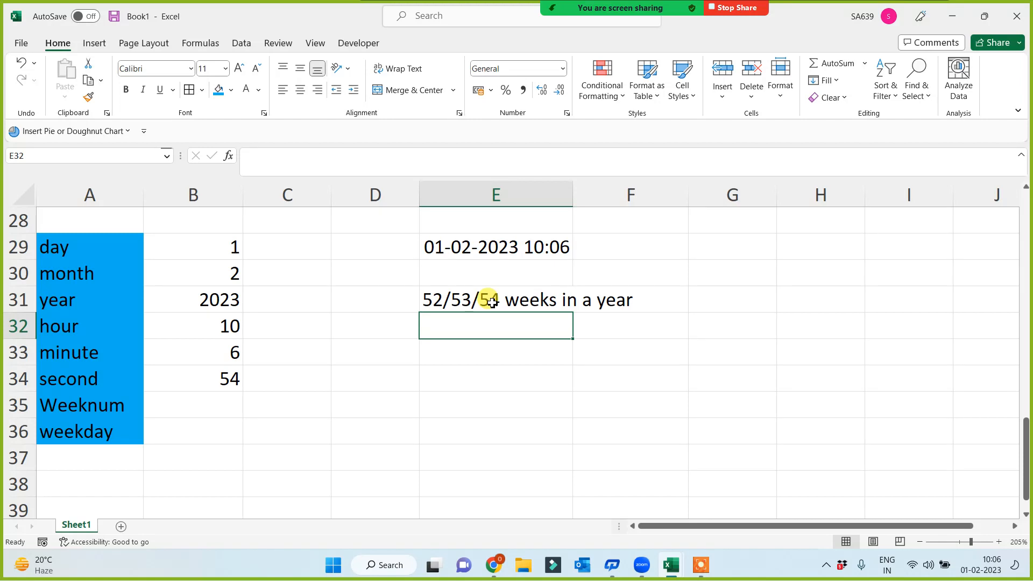
pyautogui.click(506, 253)
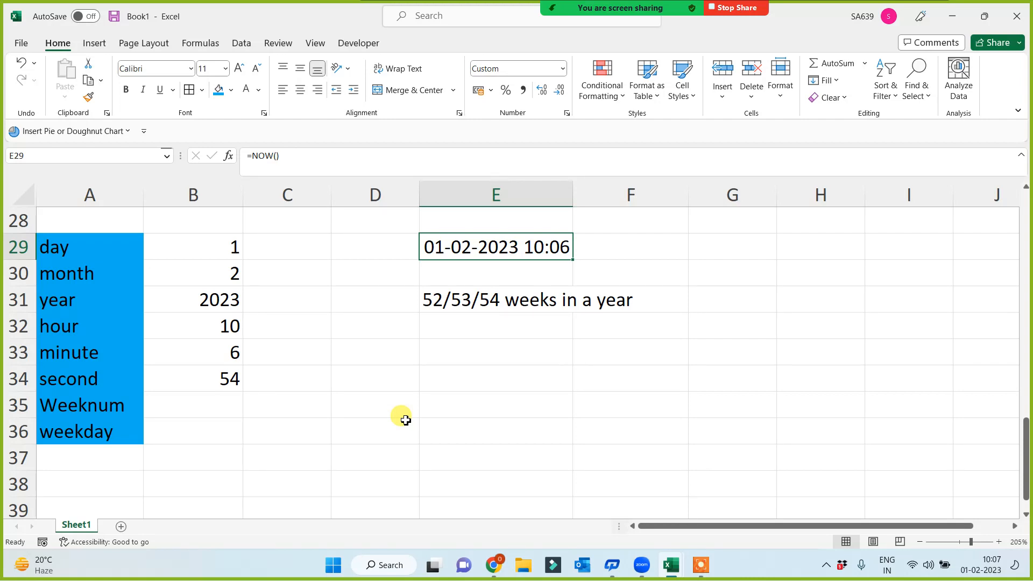
# Step: Enter =WEEKNUM(E29) in B35 (returns 5) and =WEEKDAY(E29) in B36 (returns 4)
pyautogui.click(203, 404)
pyautogui.write('=')
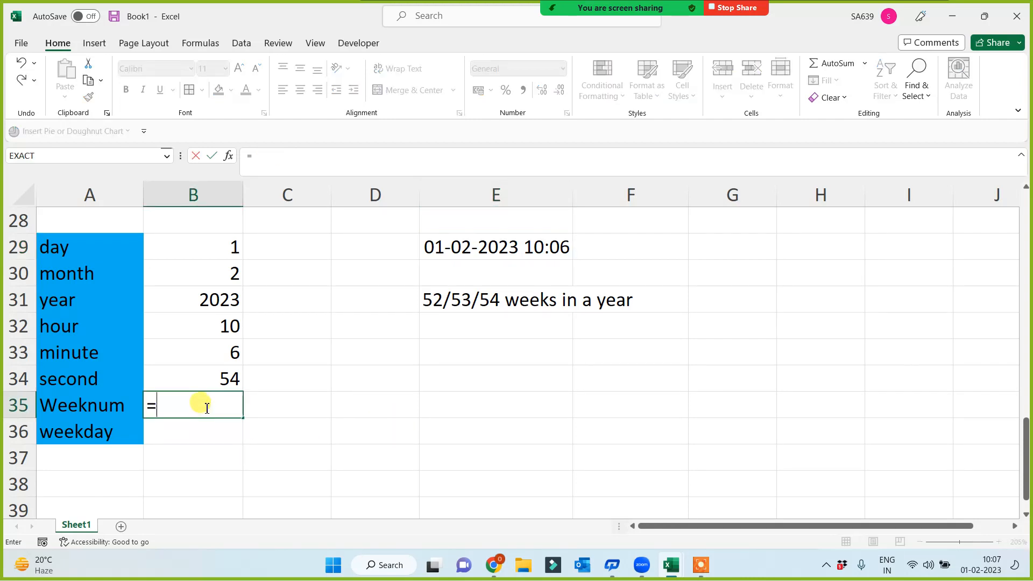
pyautogui.write('weeknum')
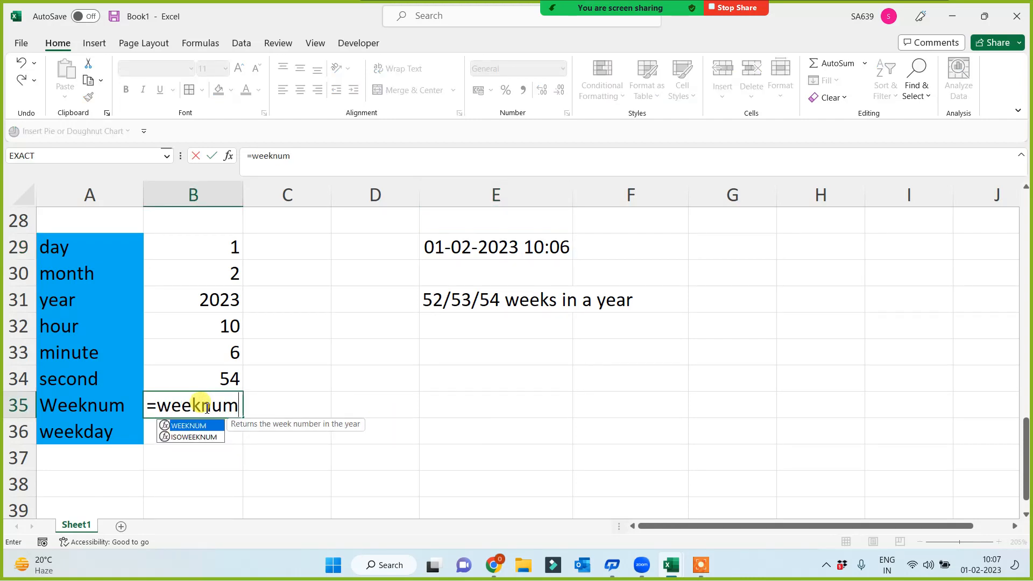
pyautogui.write('(')
pyautogui.click(491, 254)
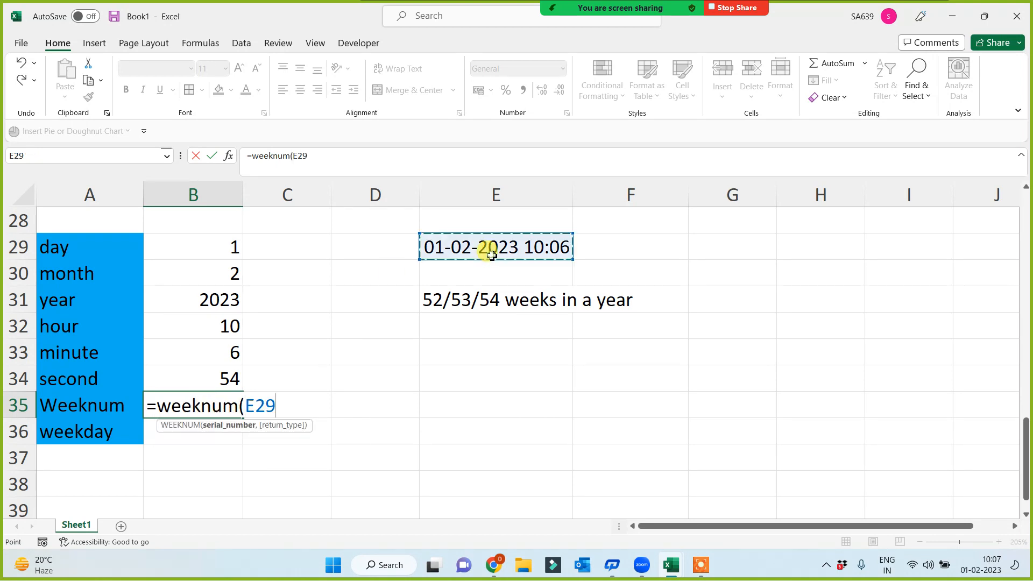
pyautogui.press('Return')
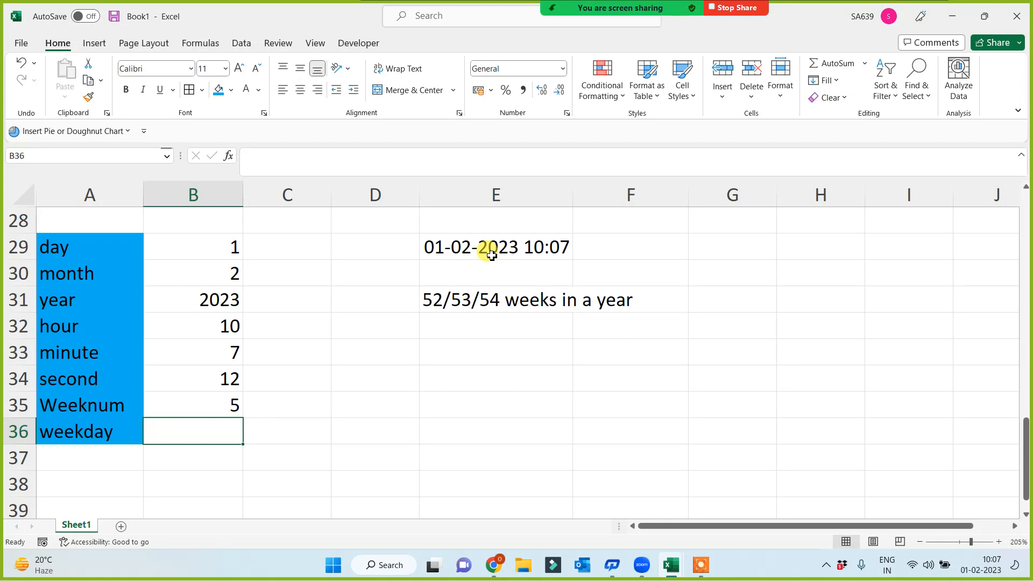
pyautogui.write('=')
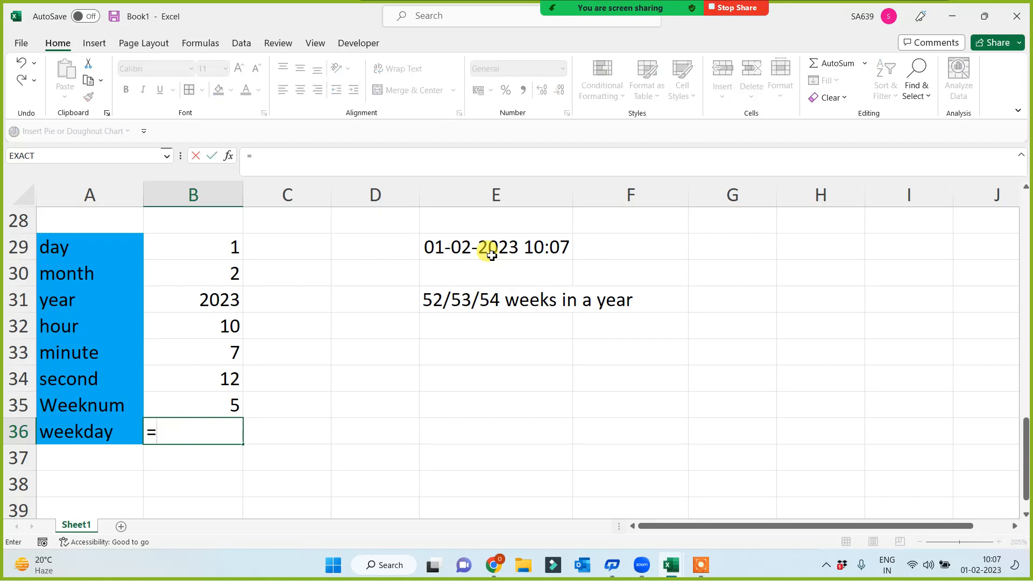
pyautogui.write('weekday(')
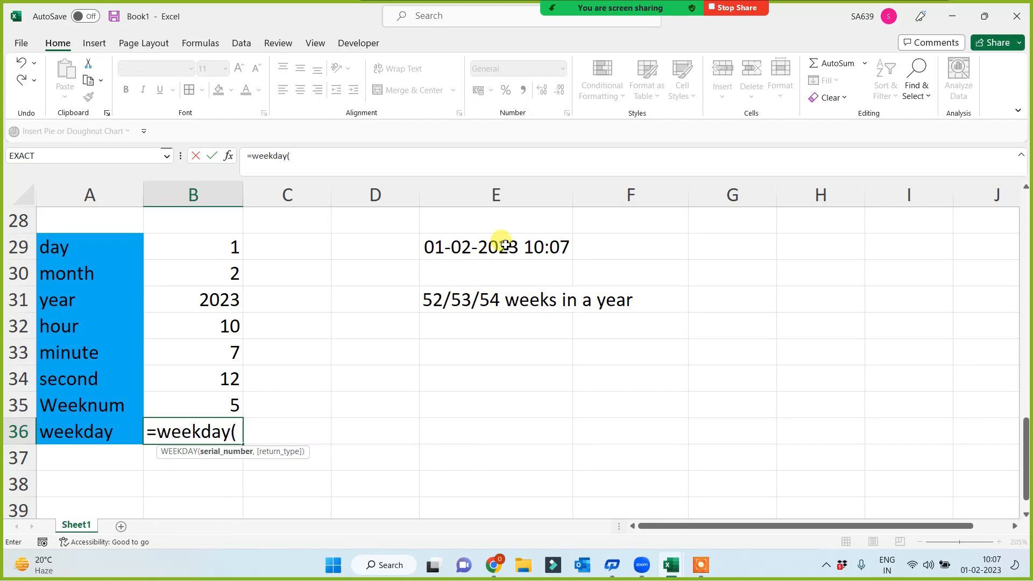
pyautogui.click(493, 252)
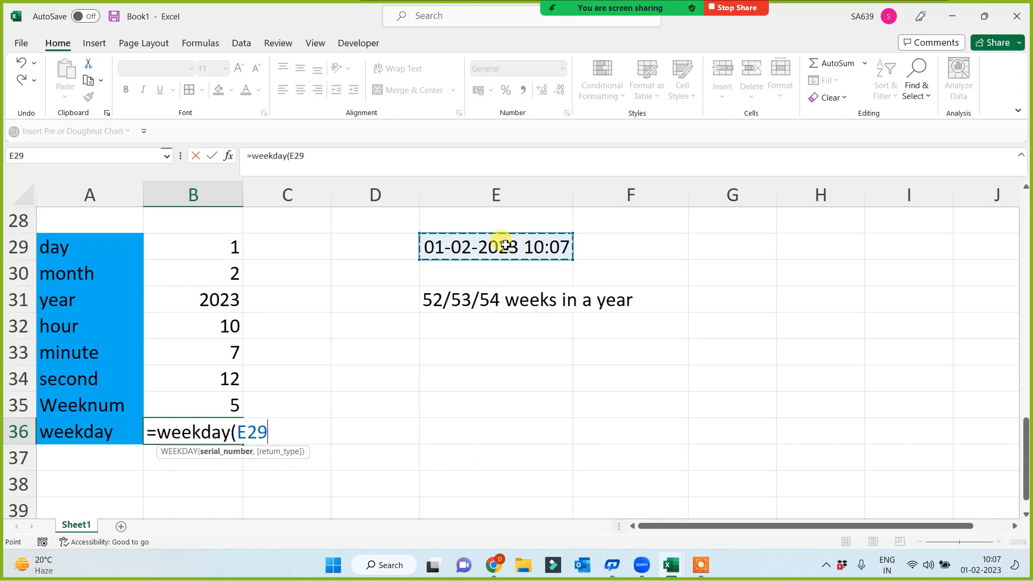
pyautogui.write(')')
pyautogui.press('Return')
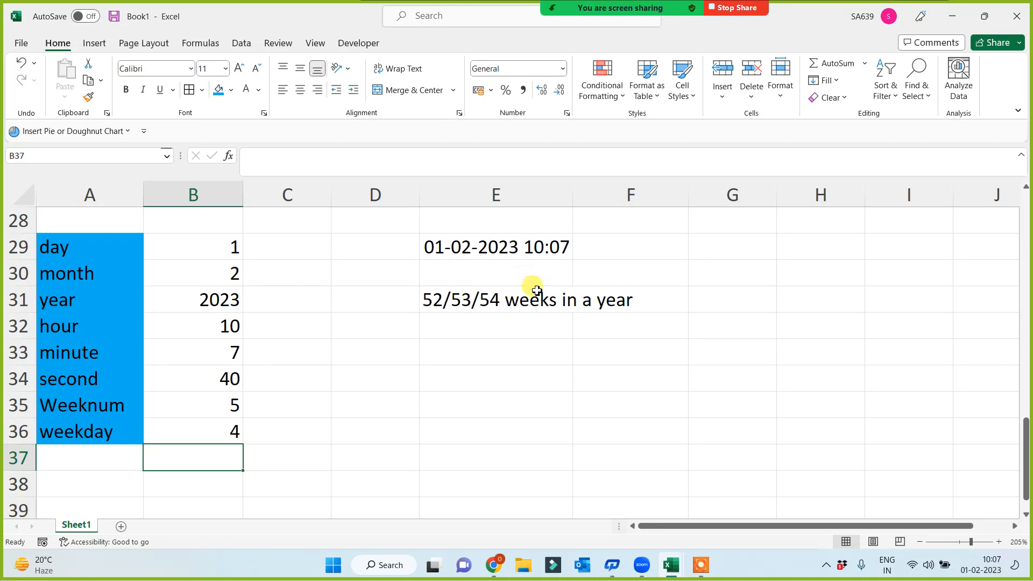
# Step: Enter the test date 14 June 2004 in G29 and widen column G to fit it
pyautogui.click(735, 255)
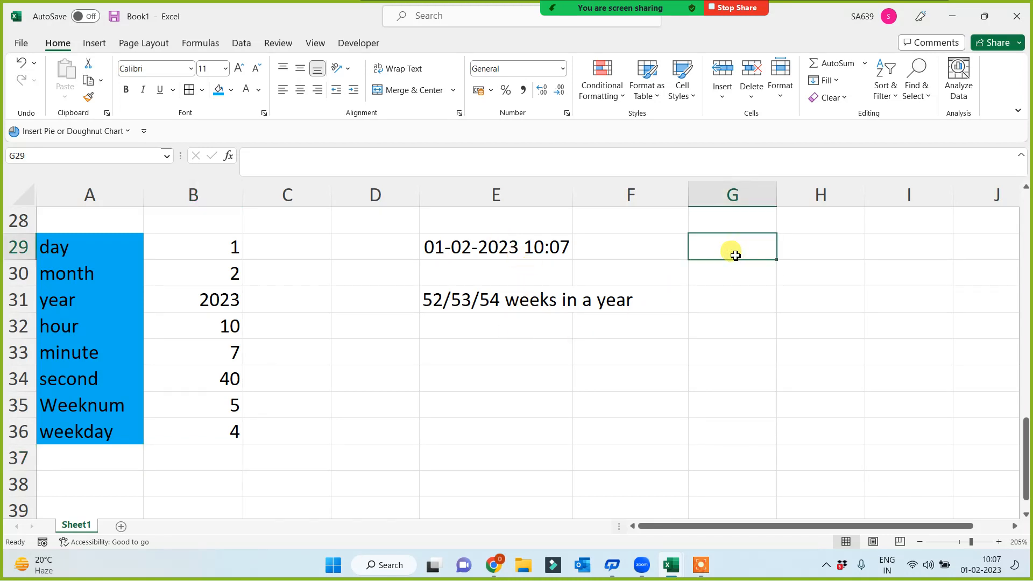
pyautogui.write('1')
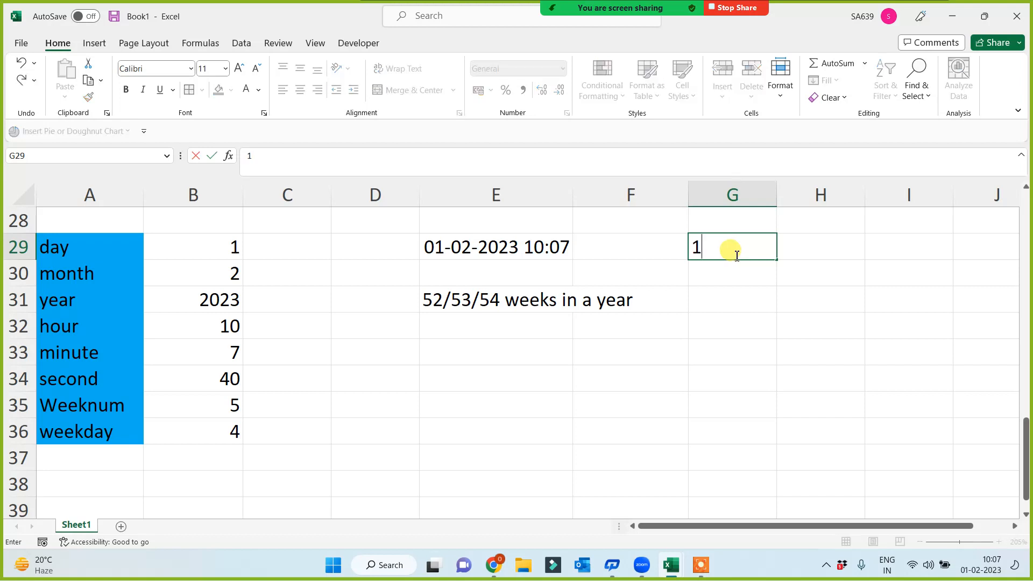
pyautogui.write('4 June 2004')
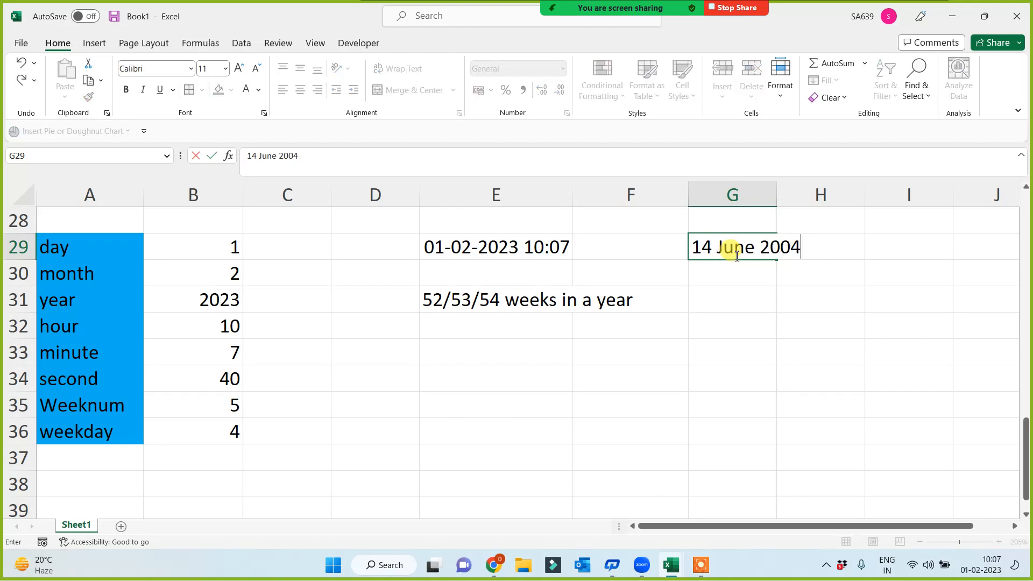
pyautogui.press('Return')
pyautogui.moveTo(776, 183); pyautogui.dragTo(791, 184)
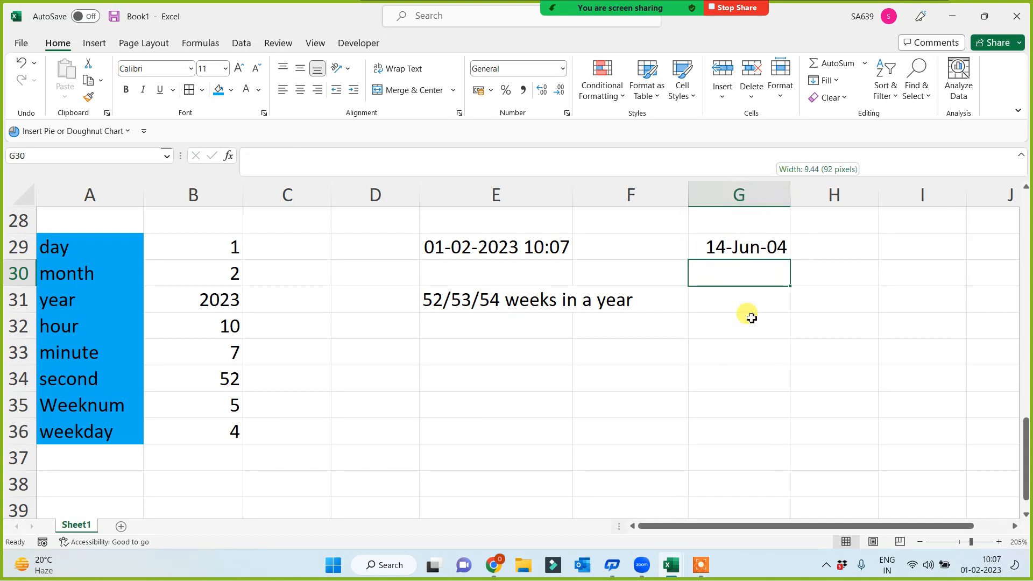
pyautogui.click(728, 366)
pyautogui.click(740, 243)
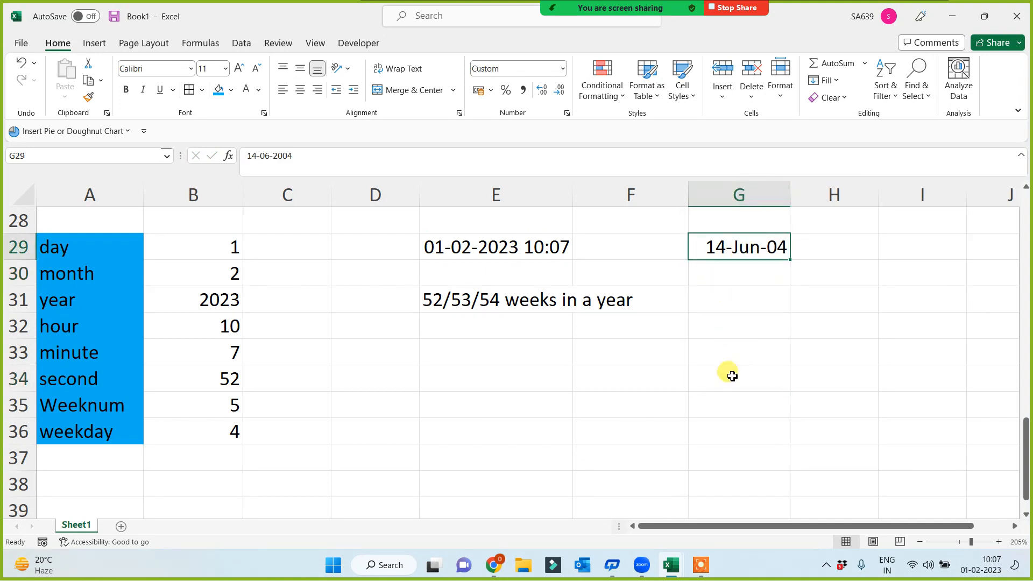
# Step: Enter =WEEKDAY(G29) in G36, returning 2
pyautogui.click(719, 413)
pyautogui.click(721, 428)
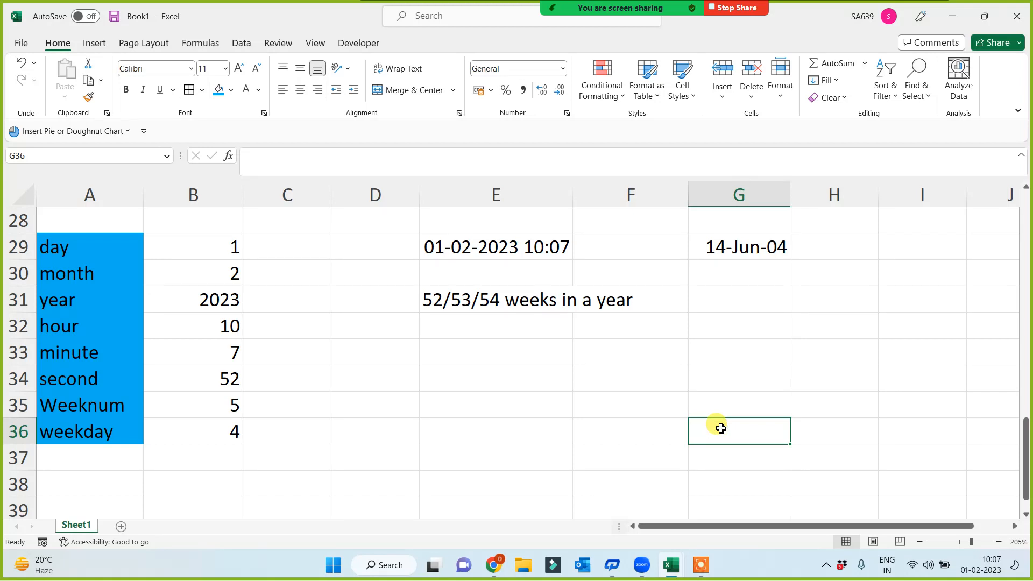
pyautogui.write('=')
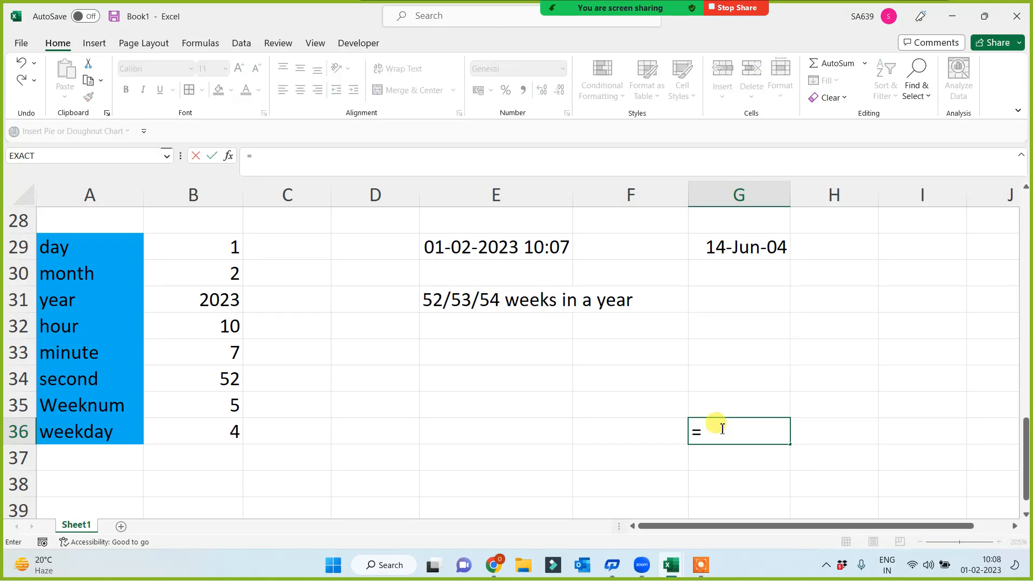
pyautogui.write('weekday')
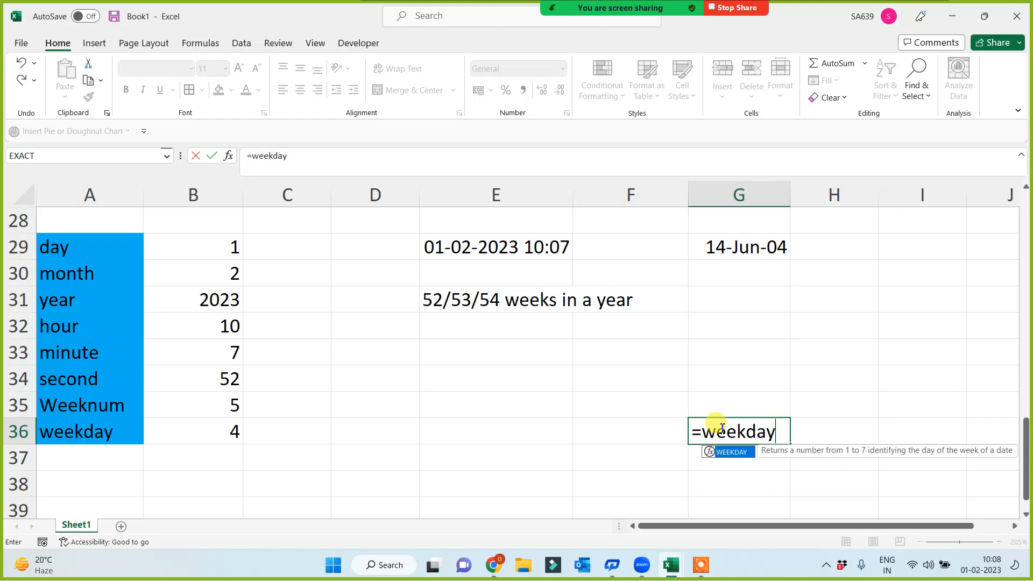
pyautogui.write('(')
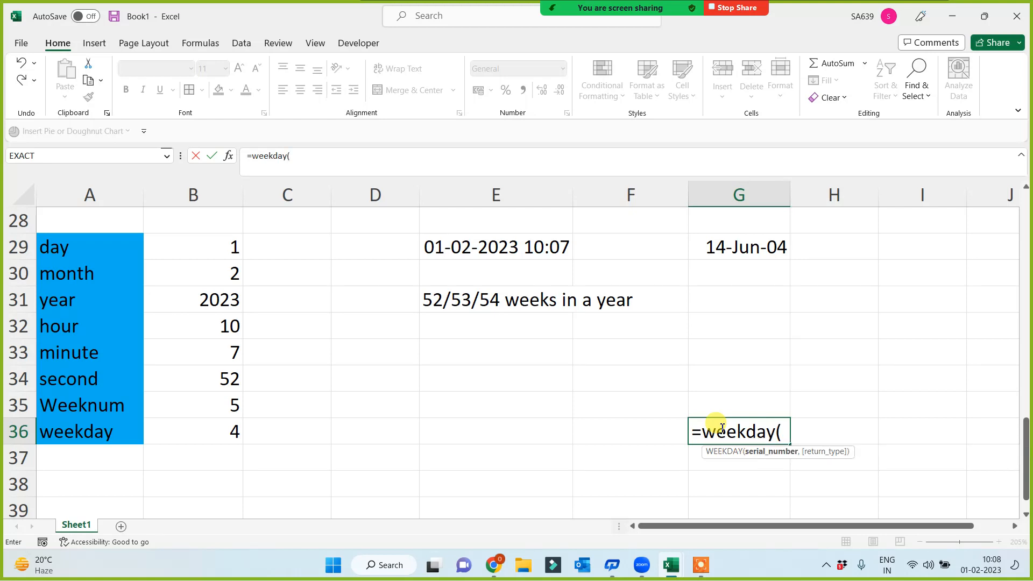
pyautogui.click(724, 244)
pyautogui.write(')')
pyautogui.press('Return')
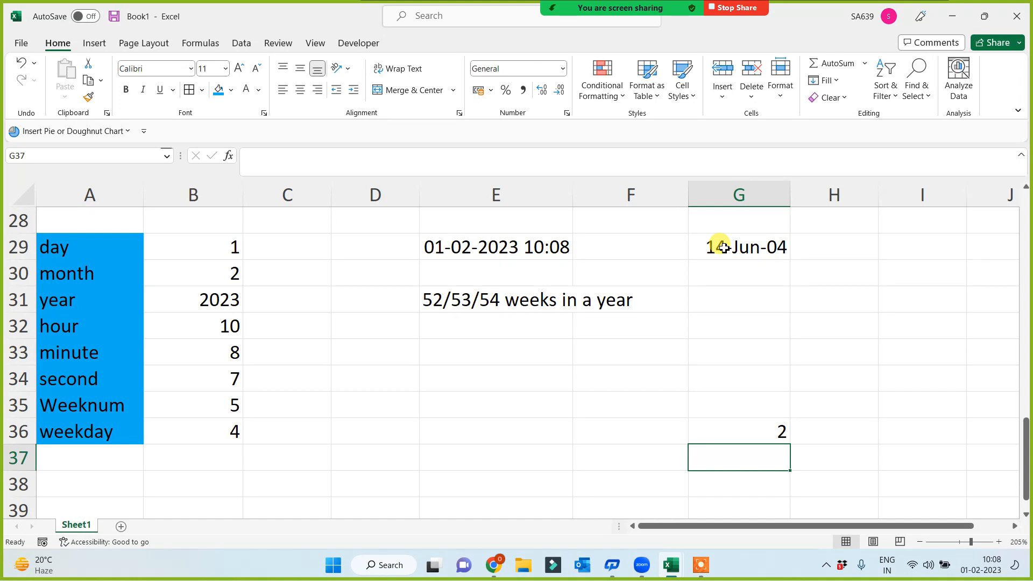
pyautogui.click(725, 248)
pyautogui.write('14')
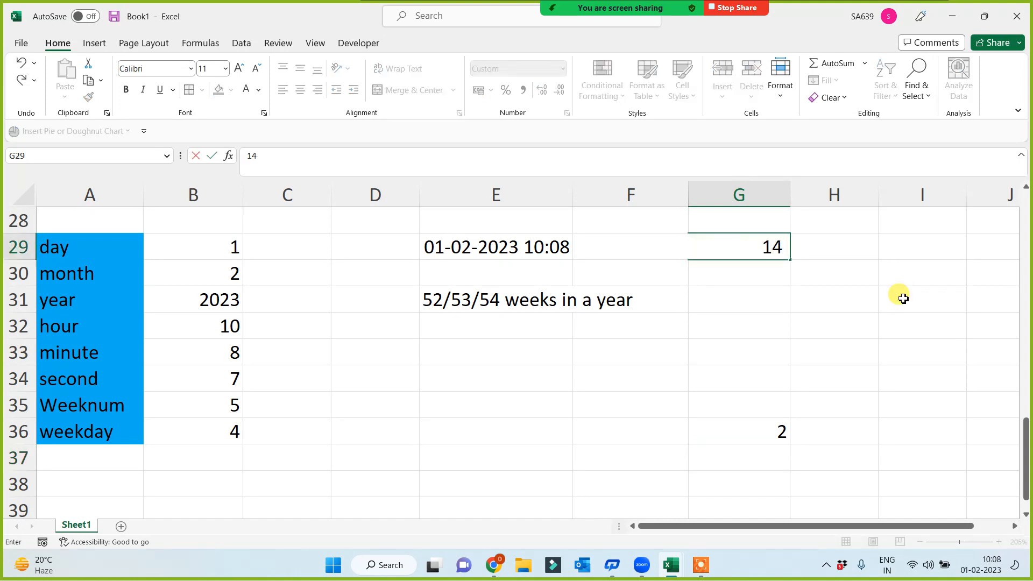
pyautogui.write(' Feb 2023')
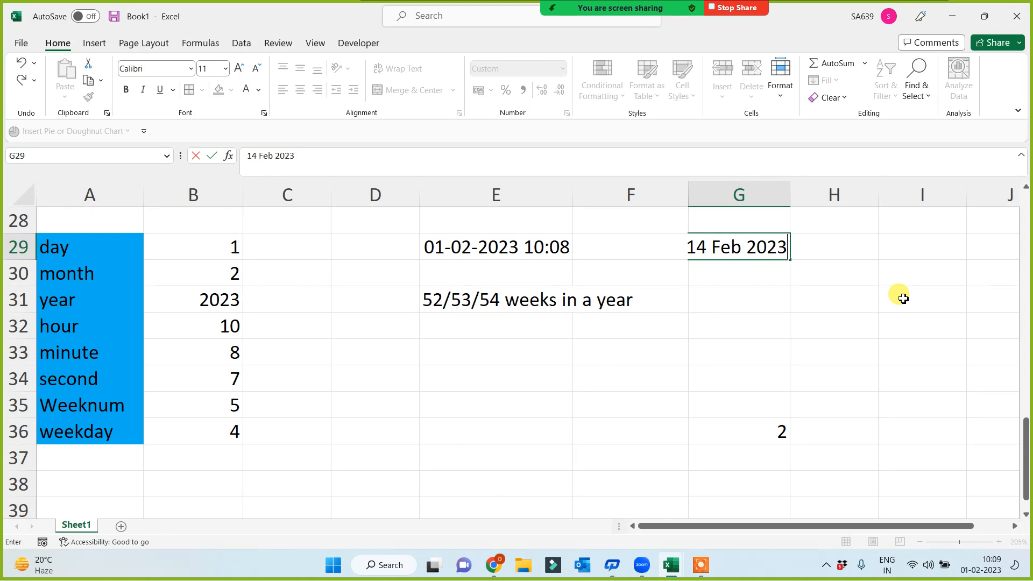
pyautogui.press('Return')
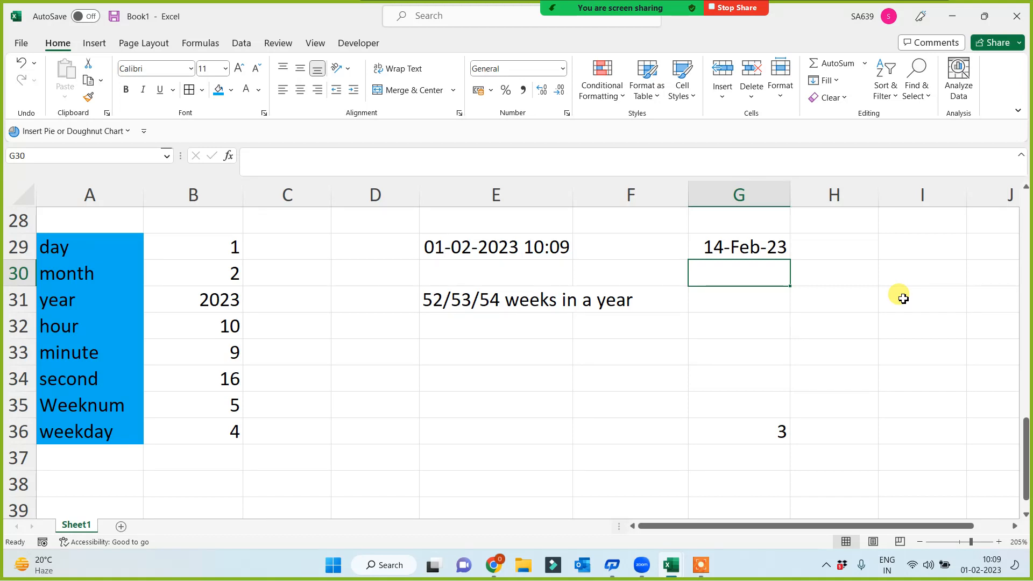
pyautogui.click(726, 240)
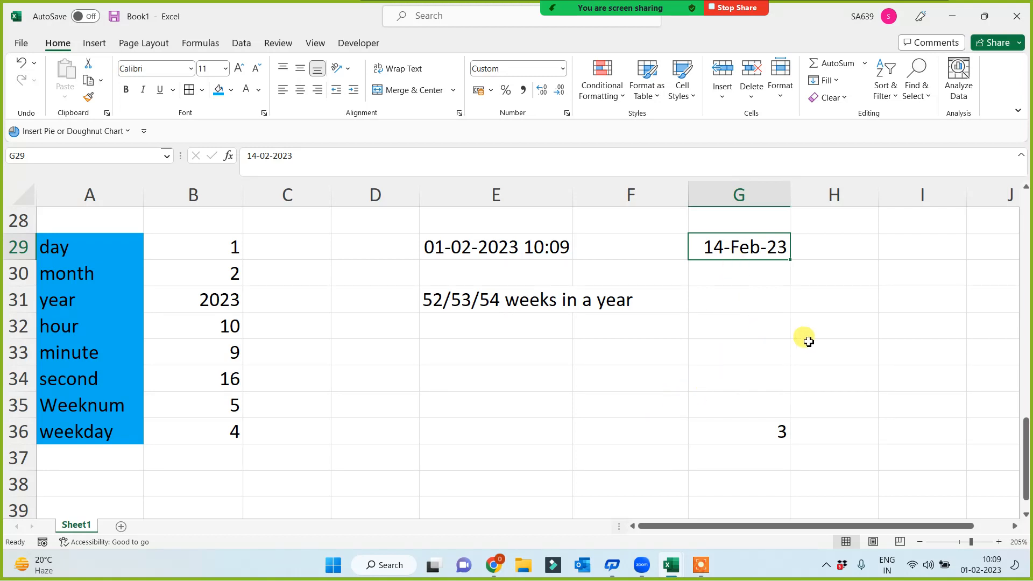
pyautogui.click(212, 432)
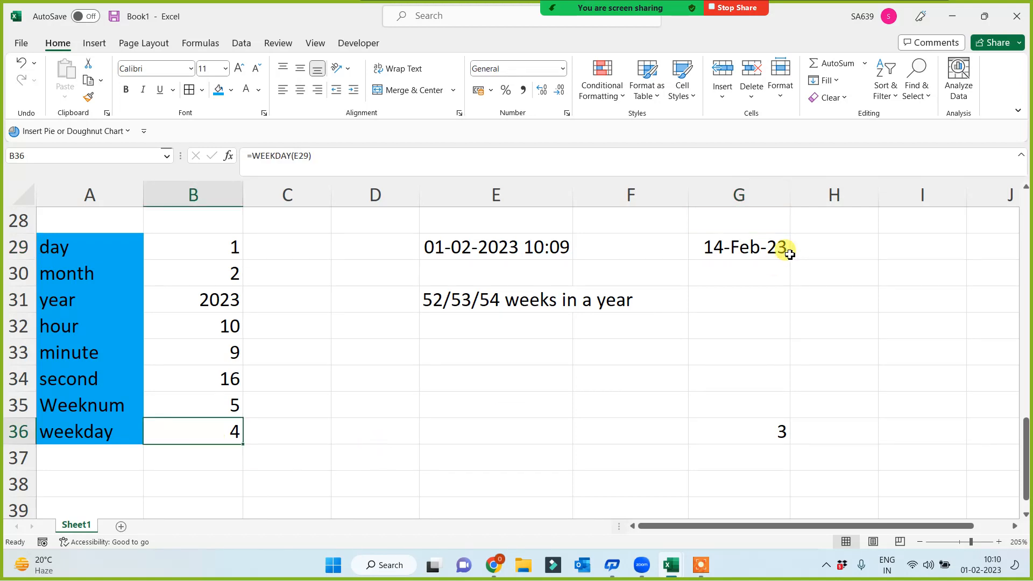
pyautogui.click(758, 261)
pyautogui.click(228, 422)
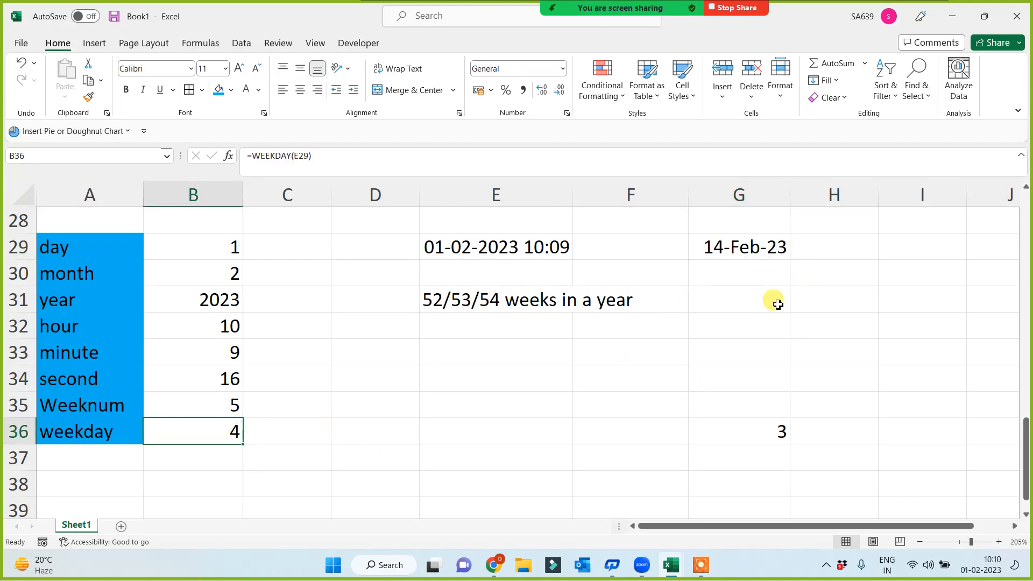
pyautogui.hotkey('ctrl', 'z')
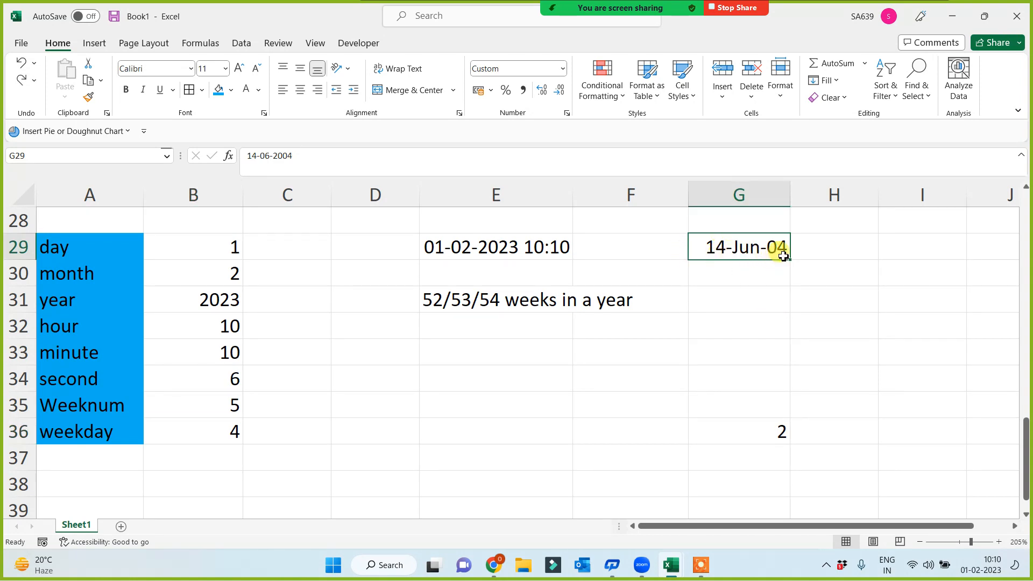
pyautogui.click(744, 393)
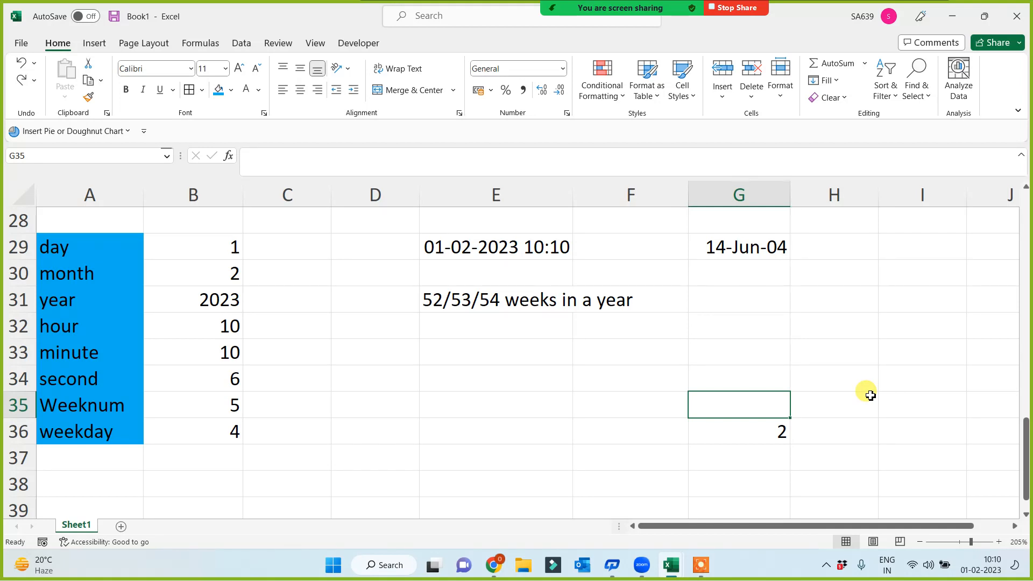
# Step: Enter =WEEKNUM(G29) in G35 so it returns week 25
pyautogui.write('=week')
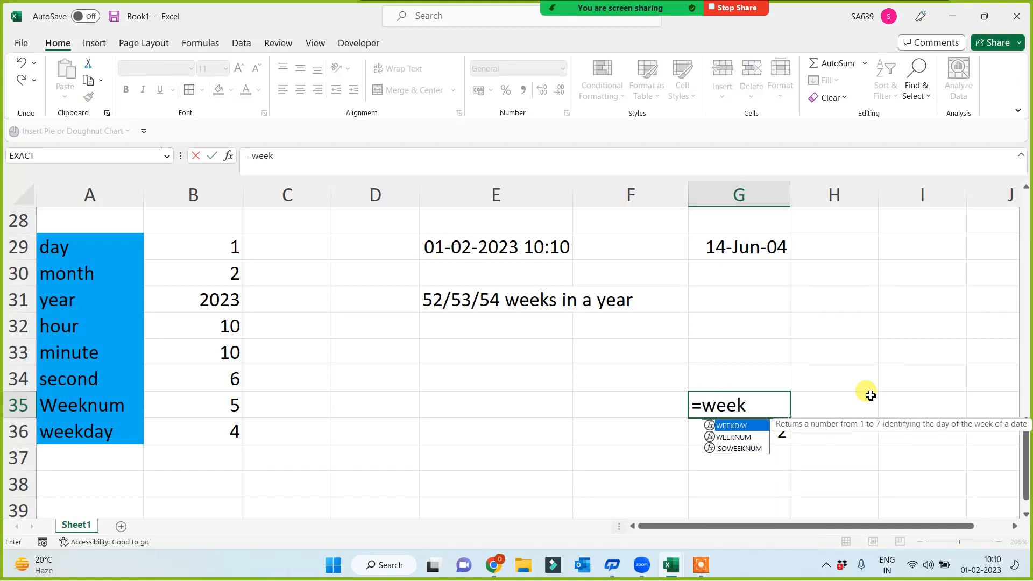
pyautogui.write('num(')
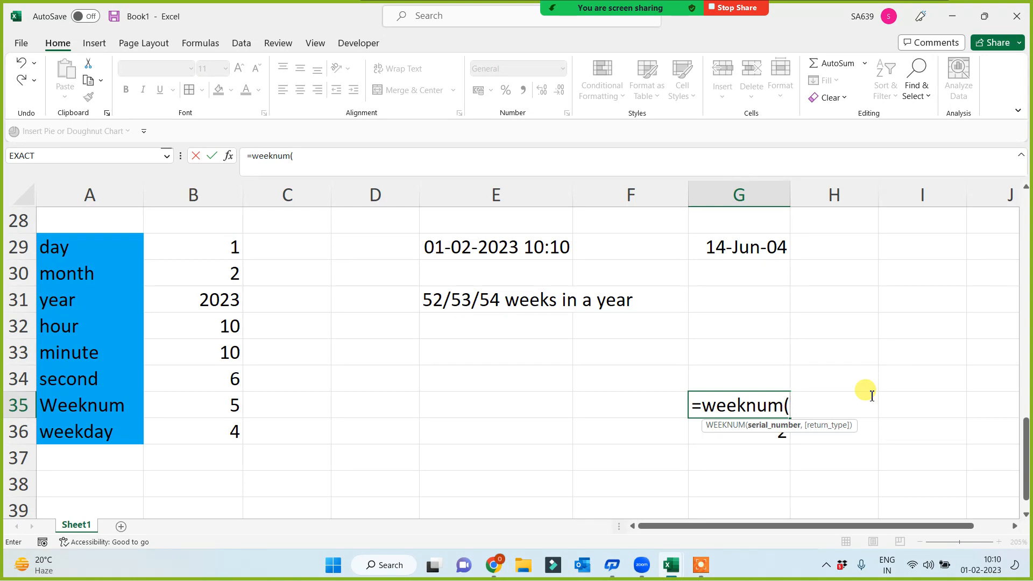
pyautogui.click(726, 250)
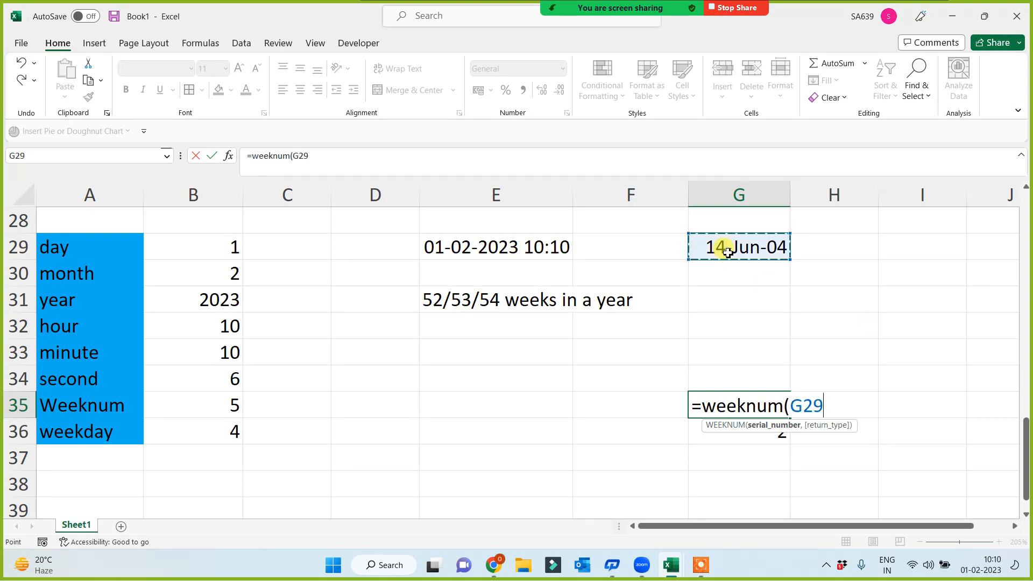
pyautogui.write(')')
pyautogui.press('Return')
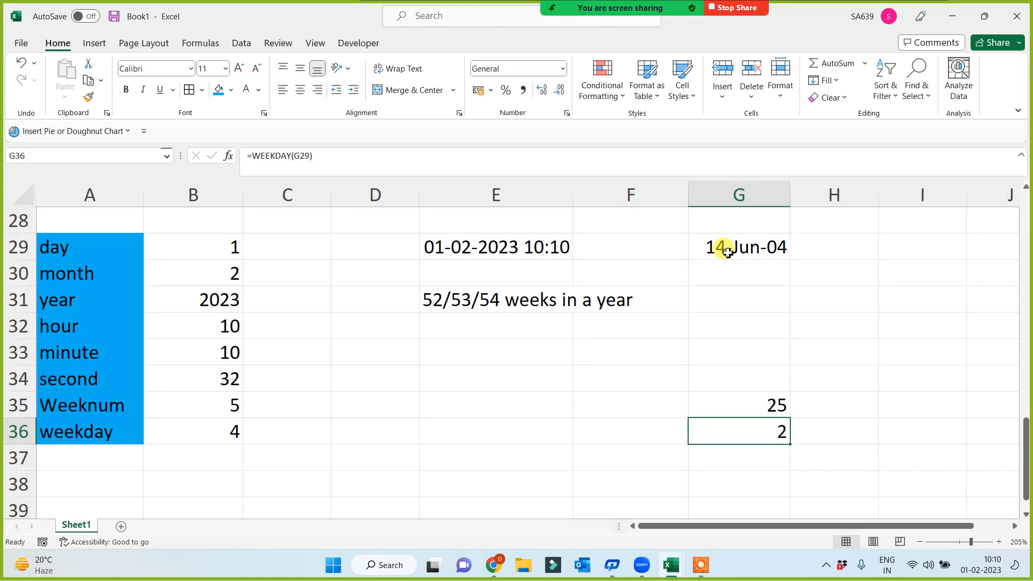
pyautogui.click(727, 253)
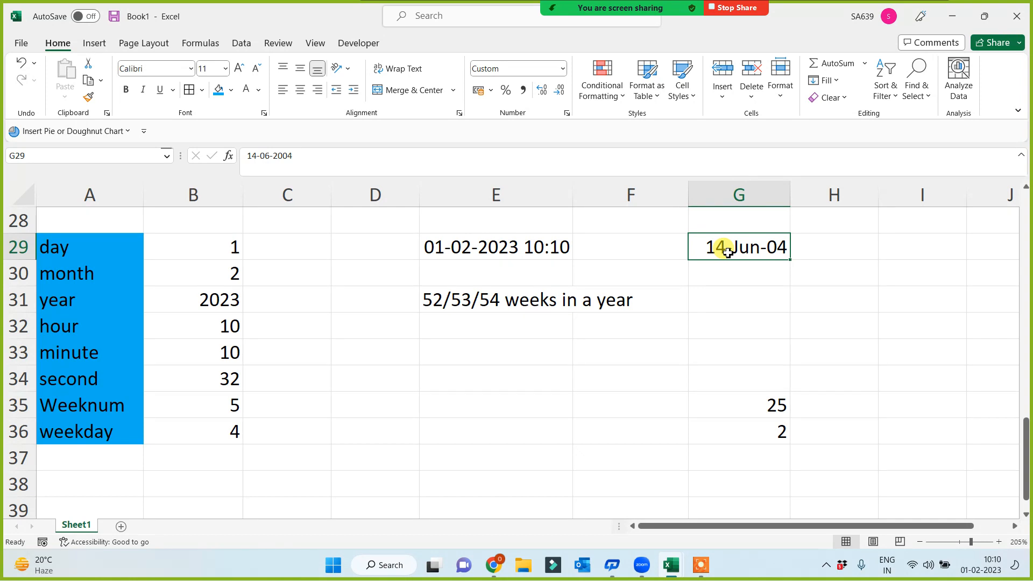
# Step: Change G29 to 2 Feb 2003 and confirm G35 and G36 now show 6 and 1
pyautogui.write('2 Feb')
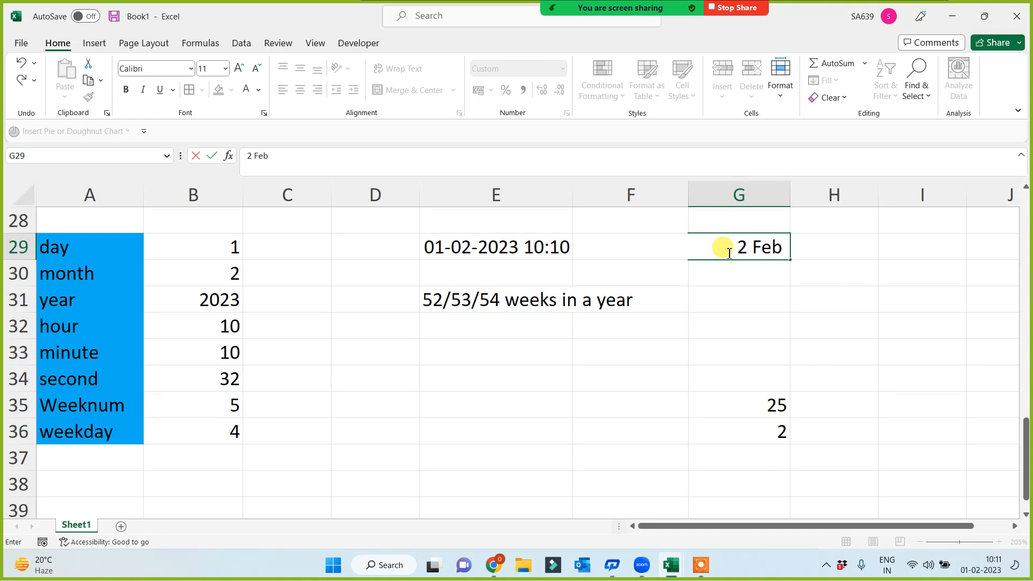
pyautogui.write('2')
pyautogui.write('00')
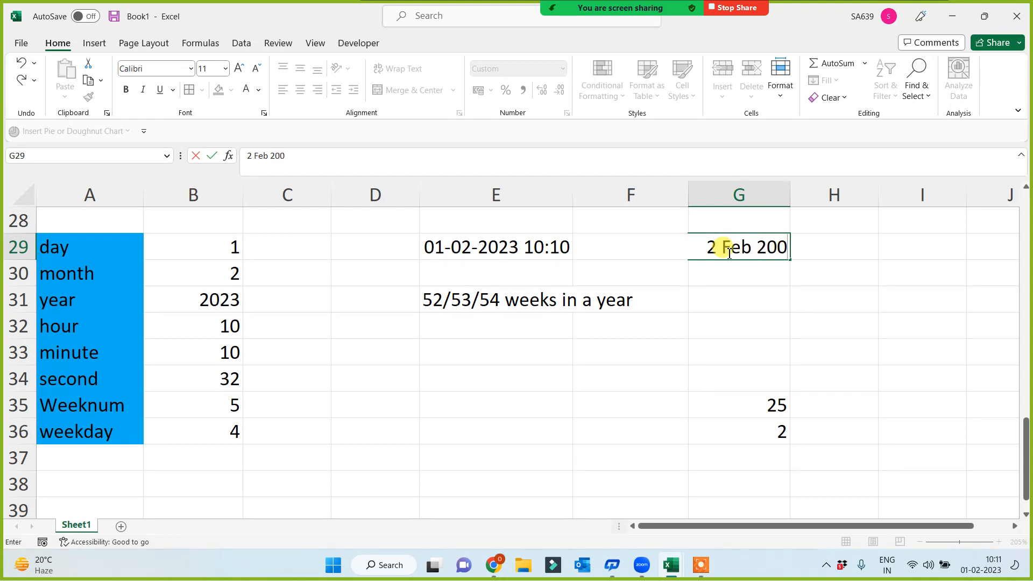
pyautogui.write('3')
pyautogui.press('Return')
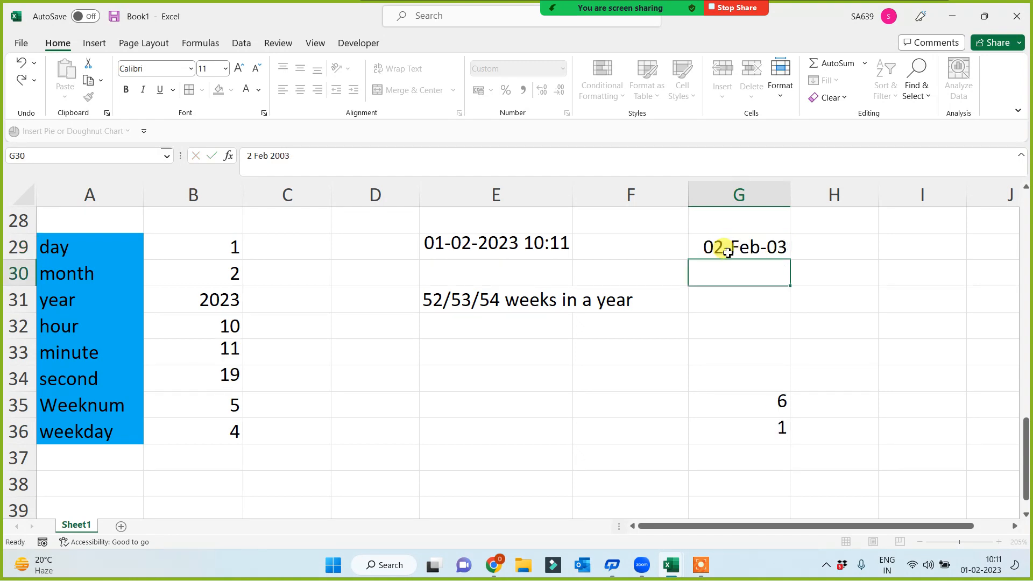
pyautogui.click(738, 428)
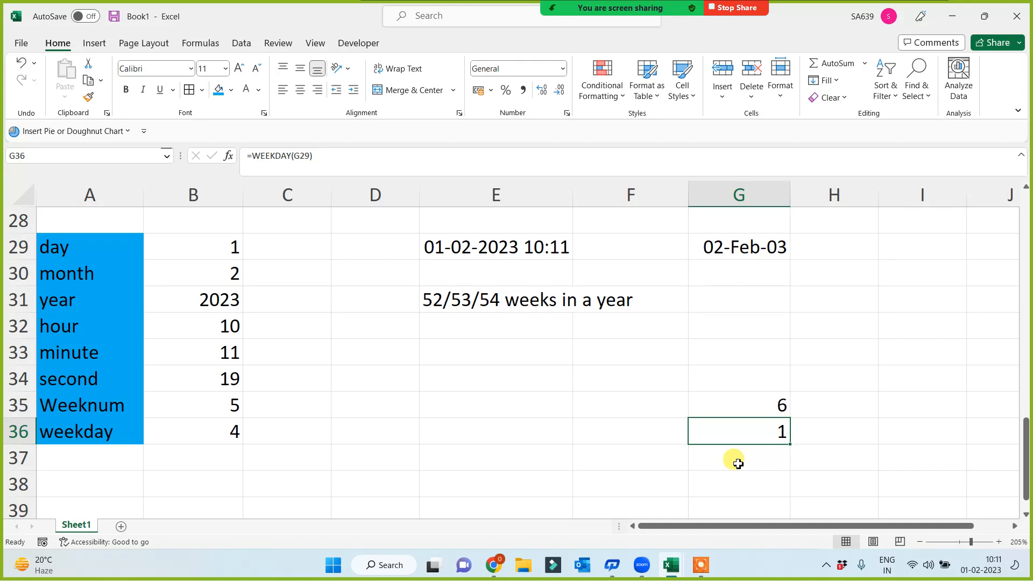
pyautogui.click(749, 399)
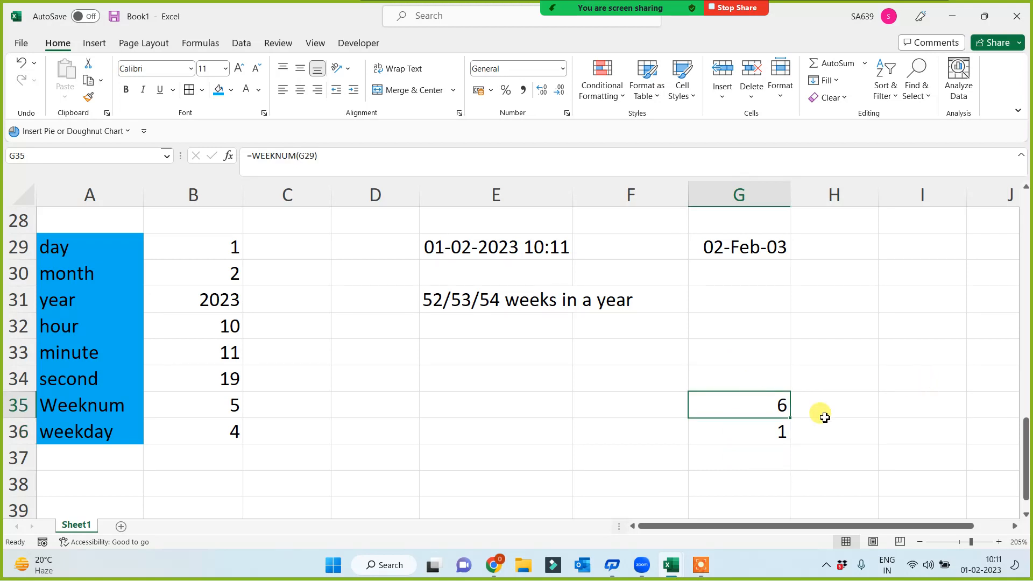
pyautogui.click(784, 428)
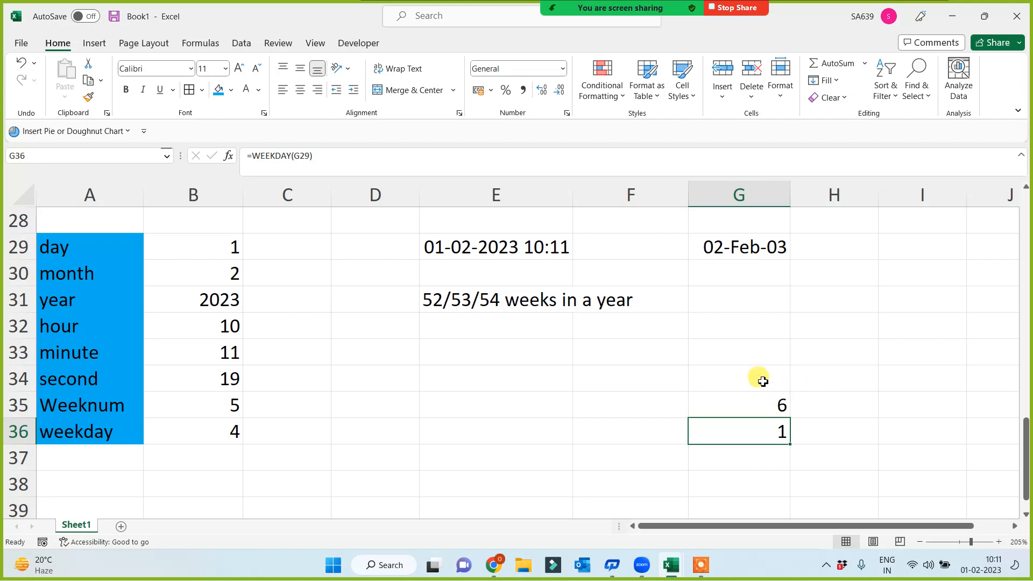
pyautogui.click(745, 405)
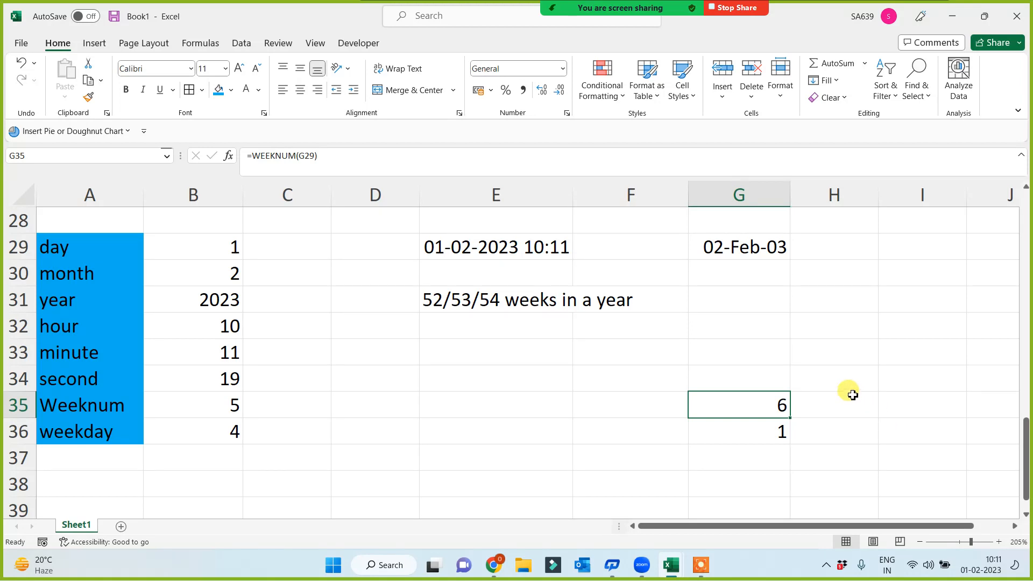
pyautogui.click(853, 249)
pyautogui.moveTo(854, 247); pyautogui.dragTo(837, 500)
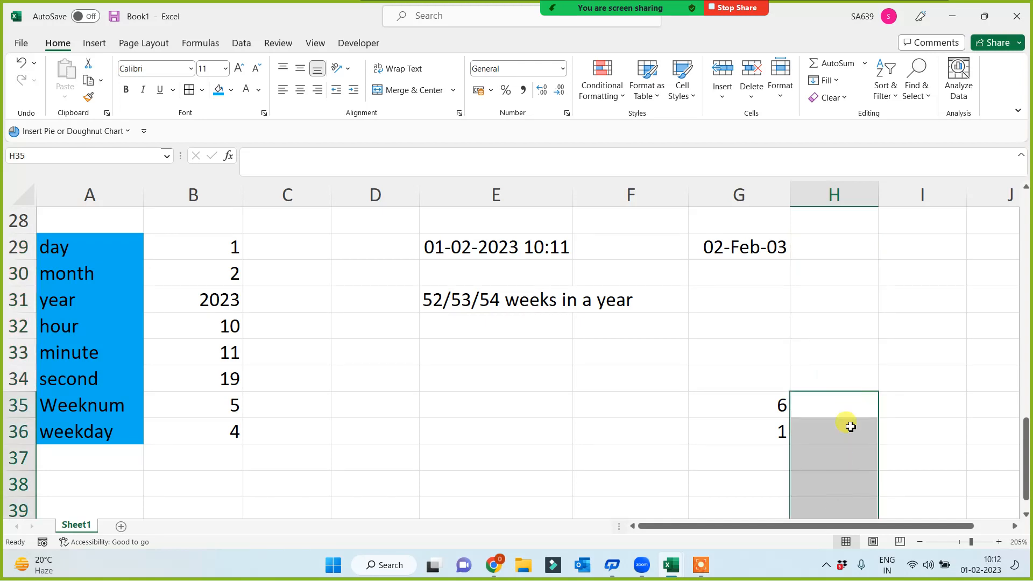
pyautogui.scroll(-2, 850, 426)
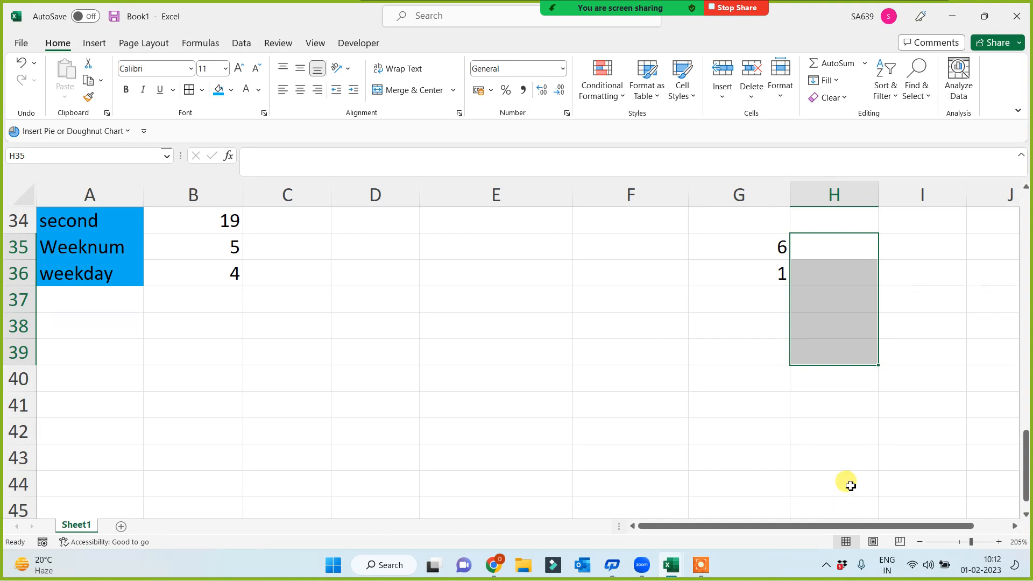
pyautogui.scroll(5, 845, 476)
pyautogui.scroll(-3, 788, 425)
pyautogui.click(662, 451)
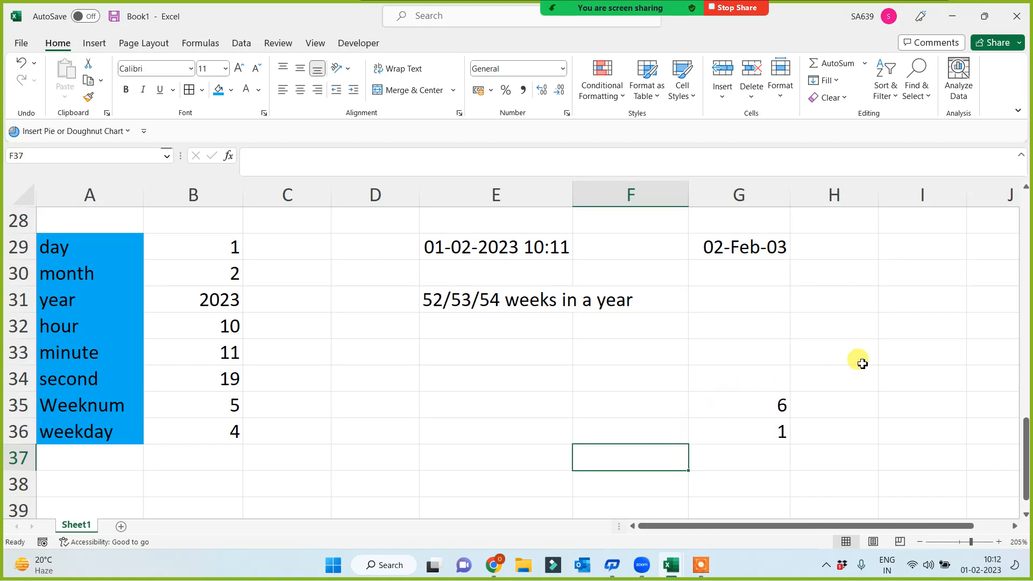
pyautogui.moveTo(739, 399); pyautogui.dragTo(742, 440)
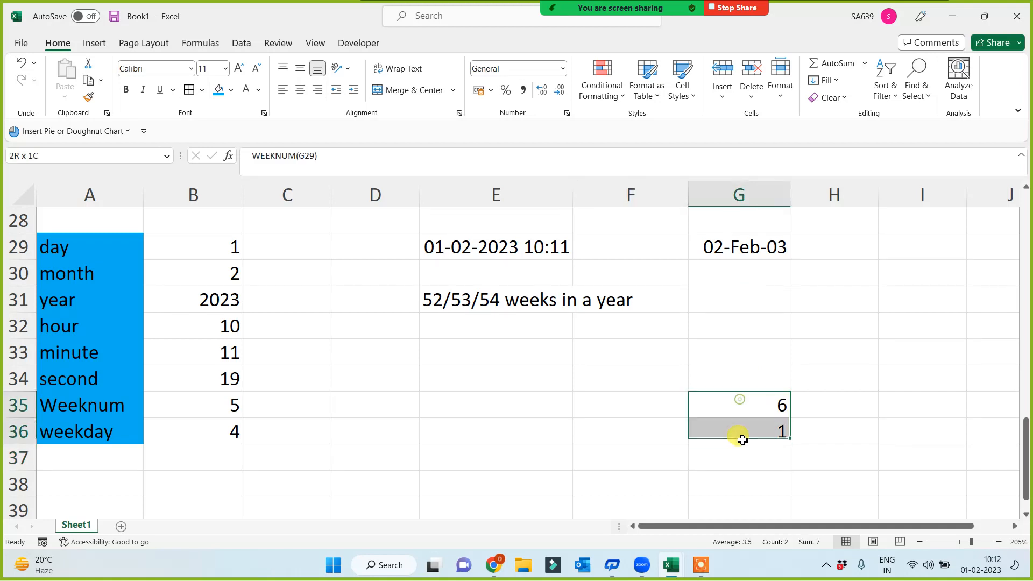
pyautogui.click(903, 409)
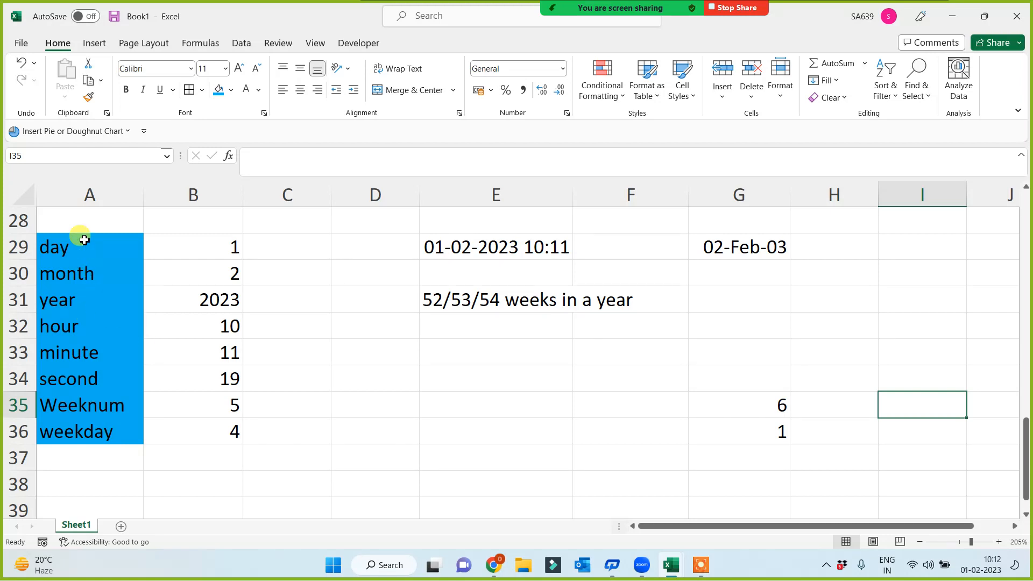
pyautogui.moveTo(82, 238); pyautogui.dragTo(75, 444)
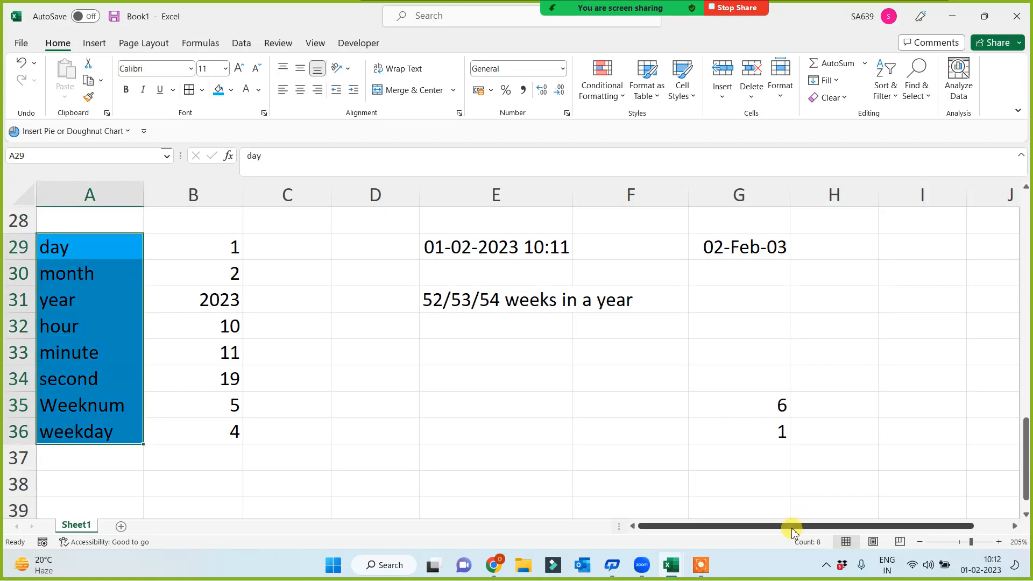
pyautogui.scroll(3, 191, 398)
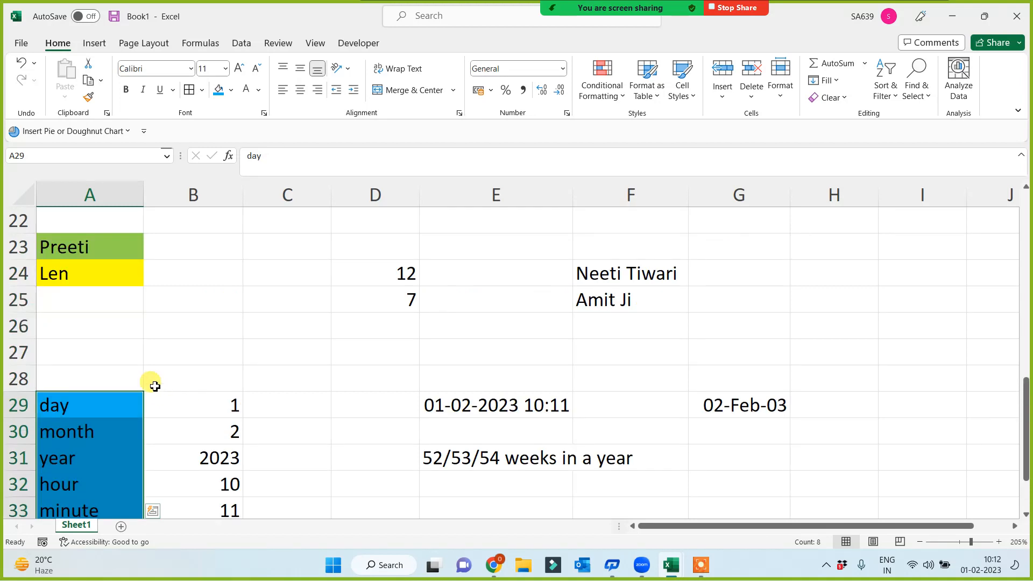
pyautogui.scroll(1, 129, 401)
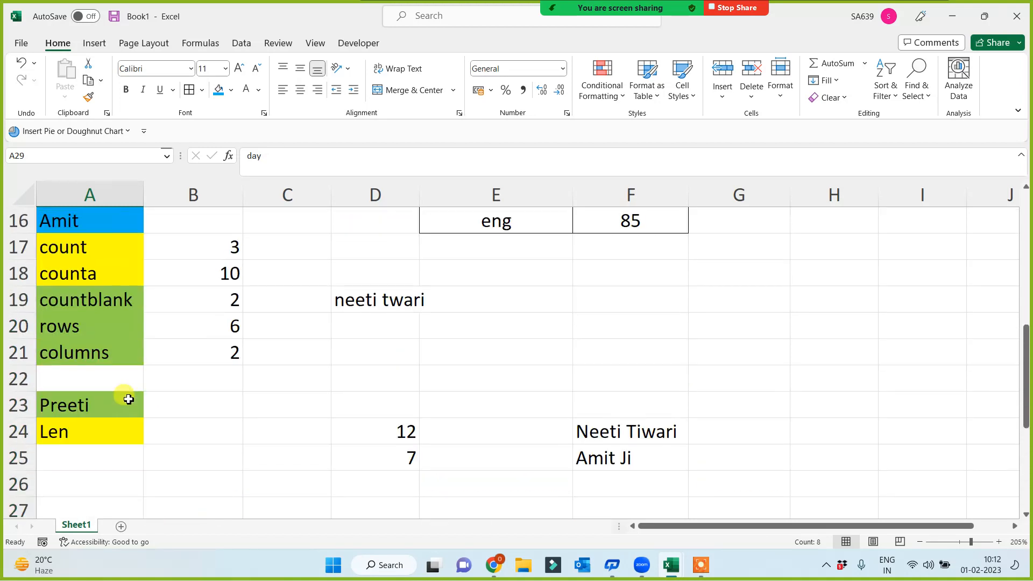
pyautogui.moveTo(86, 241); pyautogui.dragTo(83, 362)
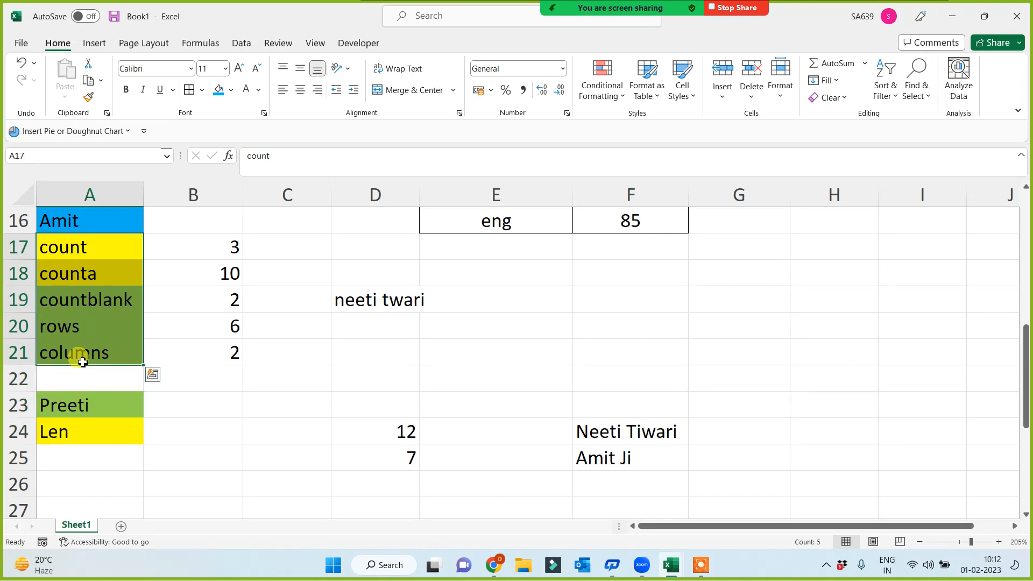
pyautogui.click(68, 407)
pyautogui.click(67, 432)
pyautogui.scroll(3, 123, 376)
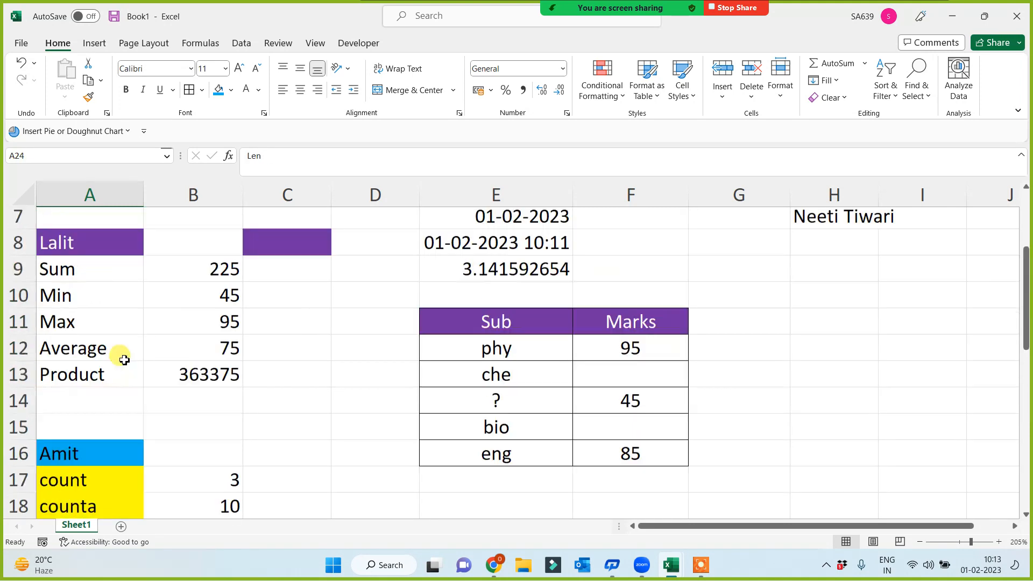
pyautogui.moveTo(82, 275); pyautogui.dragTo(81, 380)
pyautogui.scroll(2, 154, 369)
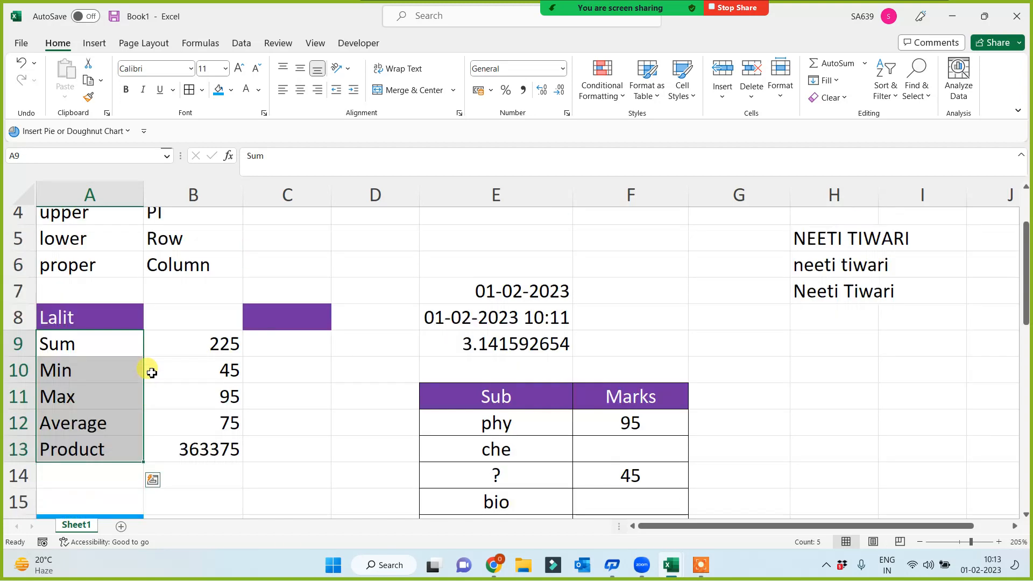
pyautogui.moveTo(80, 247); pyautogui.dragTo(203, 340)
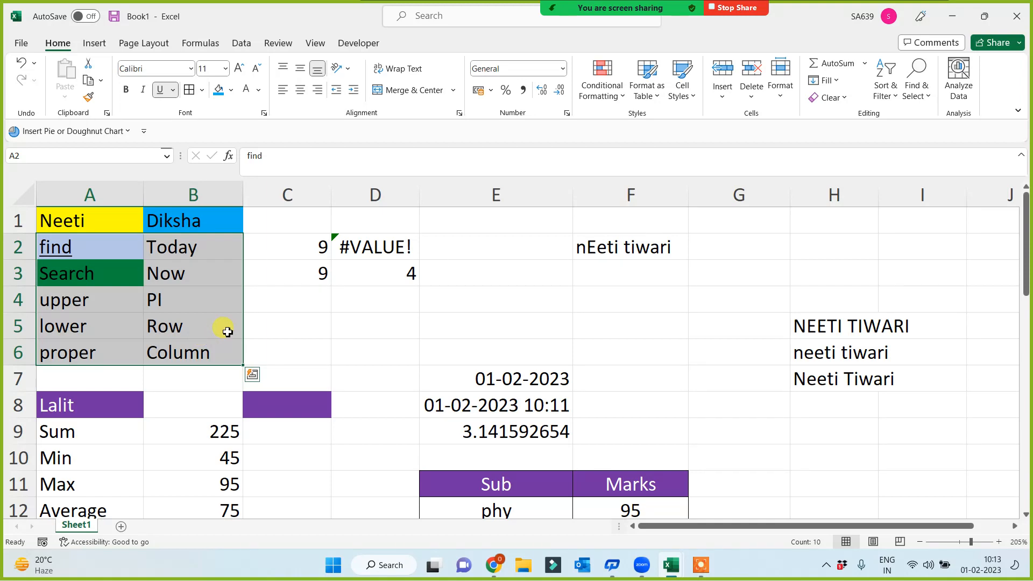
pyautogui.scroll(-9, 263, 352)
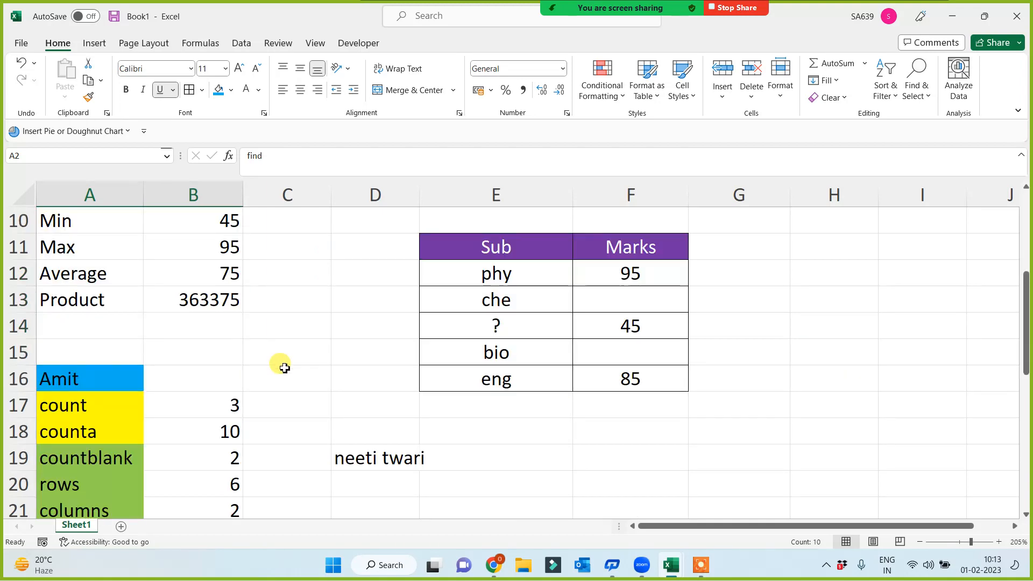
pyautogui.scroll(-2, 254, 390)
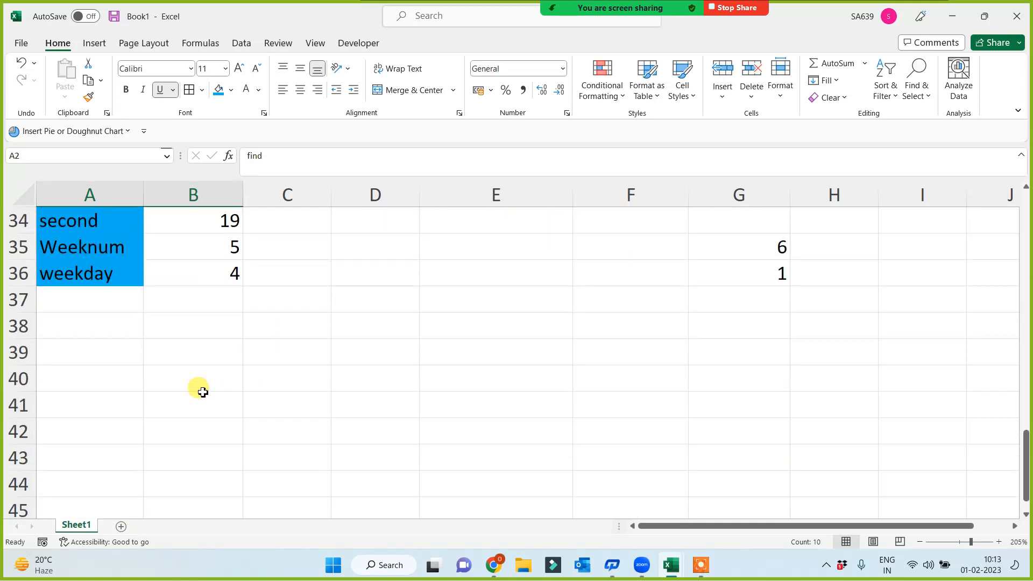
pyautogui.click(97, 353)
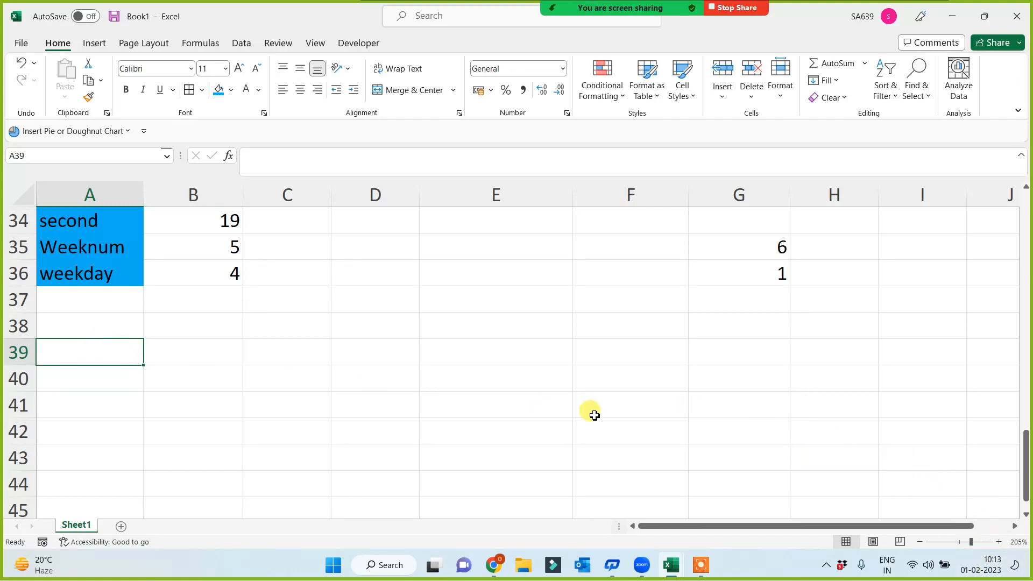
pyautogui.scroll(2, 595, 415)
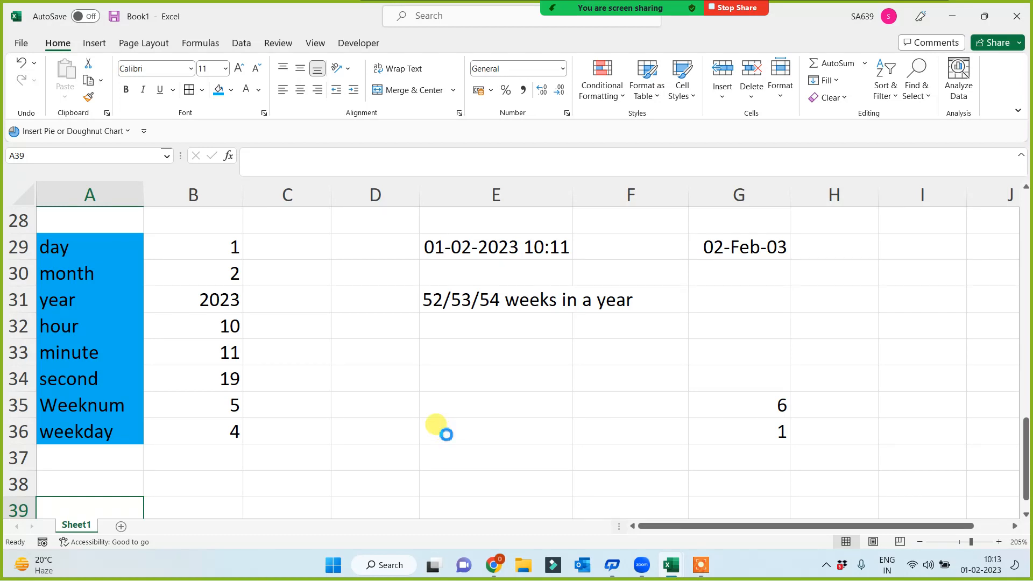
# Step: Bring up Book1's Save As page via Ctrl+S and Browse, then dismiss the folder dialog
pyautogui.hotkey('ctrl', 's')
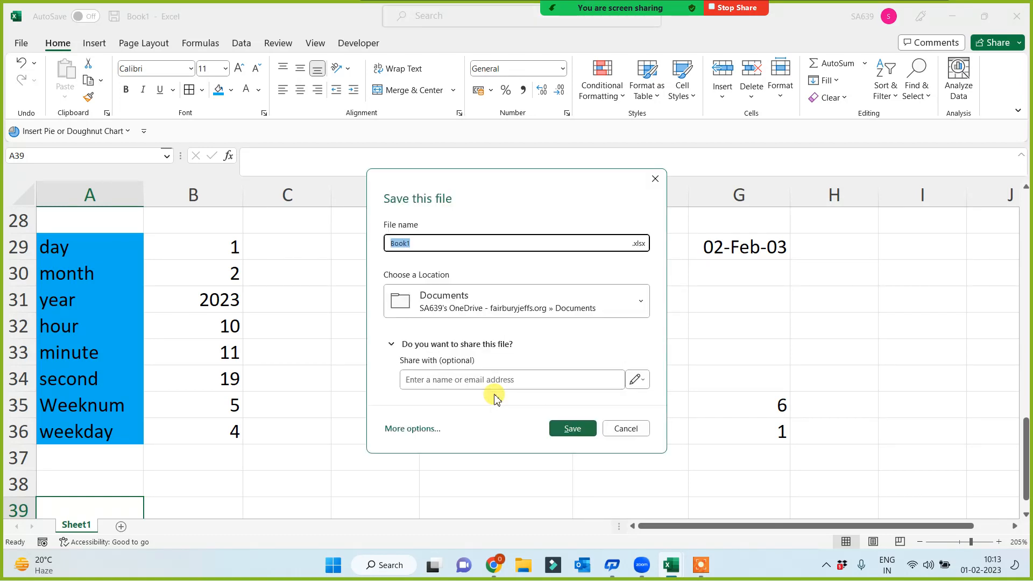
pyautogui.click(413, 430)
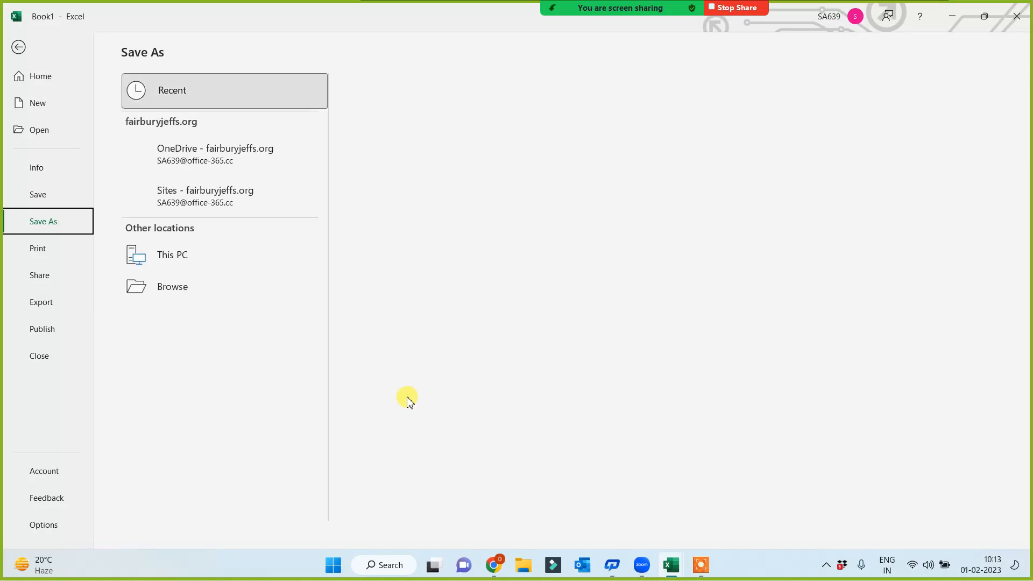
pyautogui.click(173, 318)
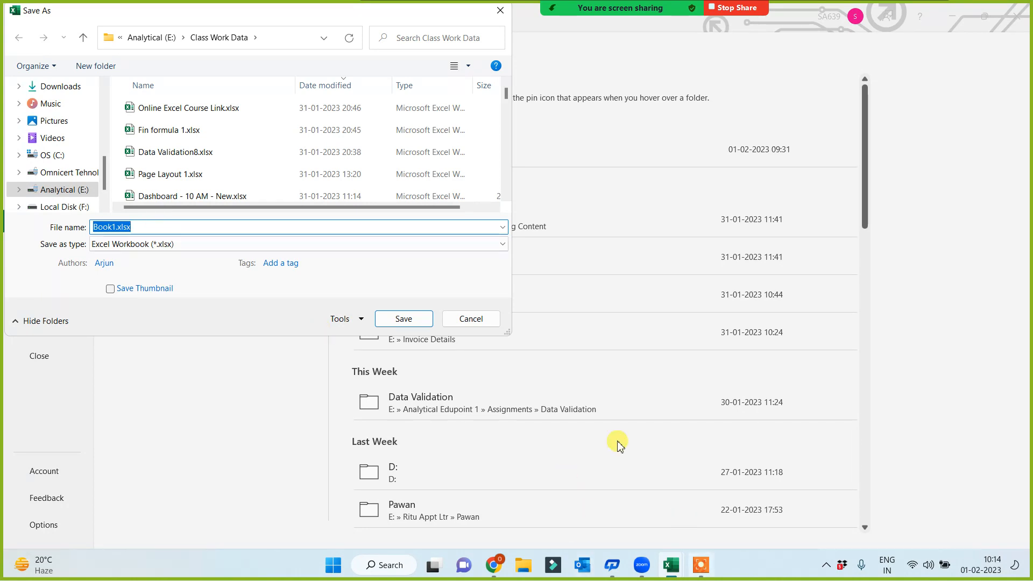
pyautogui.press('Escape')
pyautogui.click(700, 565)
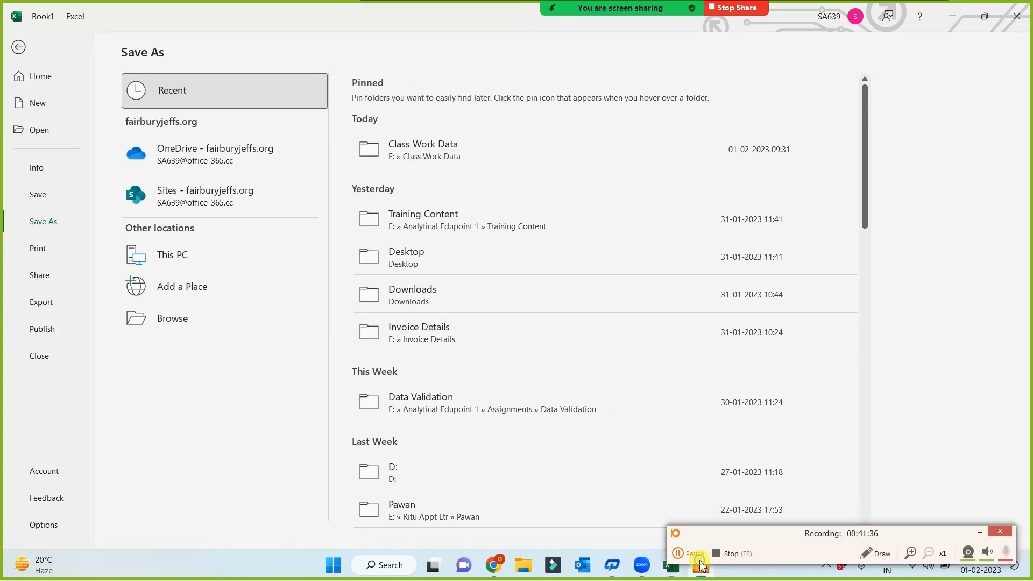